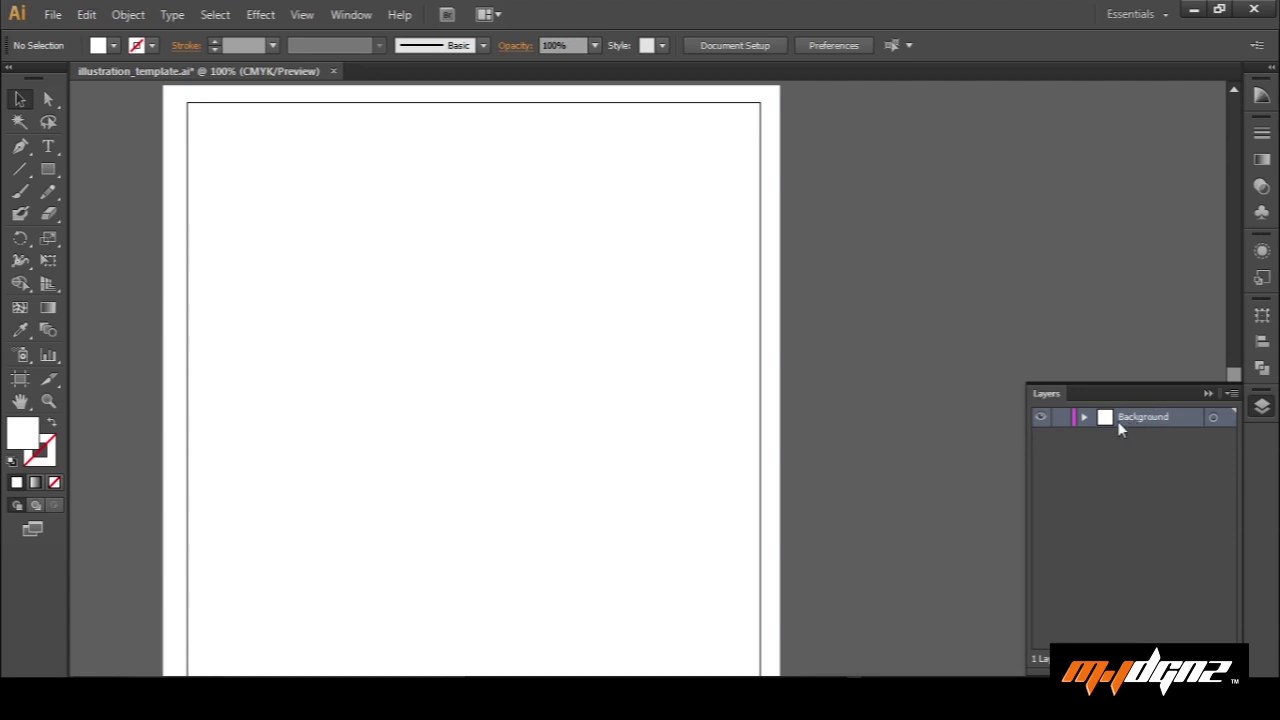
- Rename the Background layer as Sketch
mouse_move(648, 351)
left_mouse_down()
mouse_move(634, 380)
mouse_move(663, 335)
left_mouse_up()
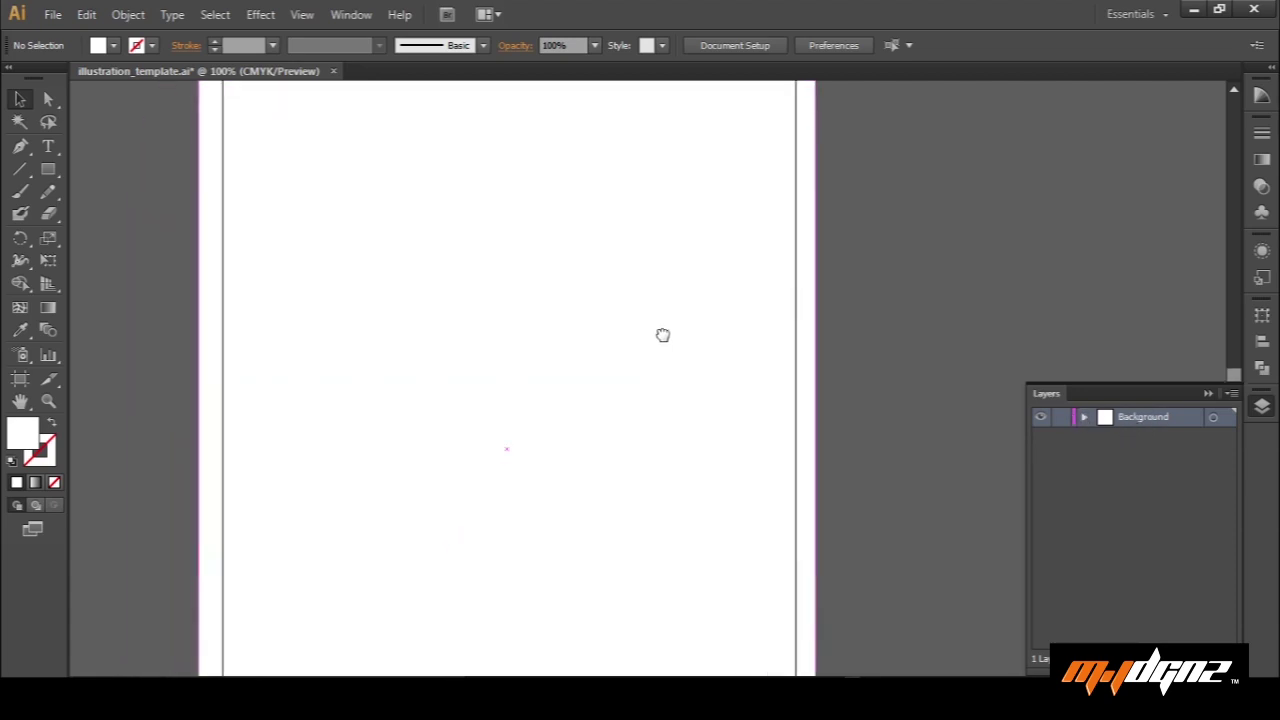
double_click(1152, 417)
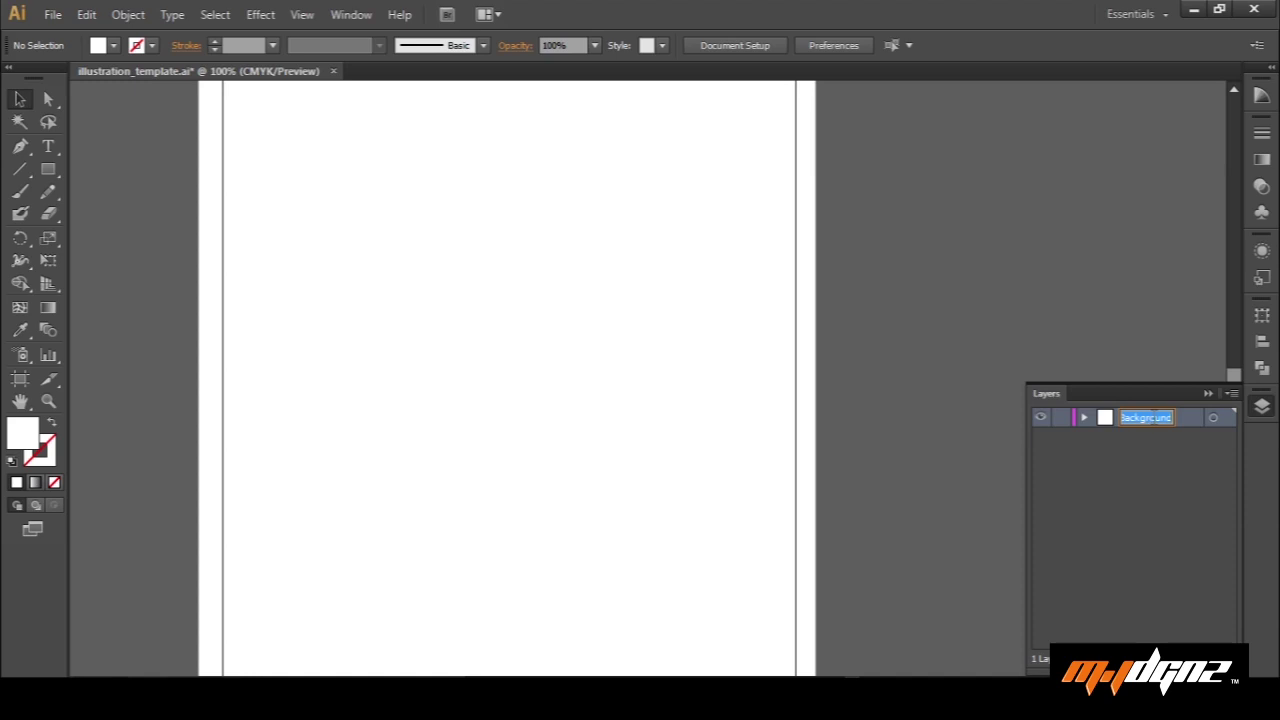
type("dadsdas")
key("BackSpace")
key("BackSpace")
key("BackSpace")
key("BackSpace")
key("BackSpace")
key("BackSpace")
type("Sketch")
key("Return")
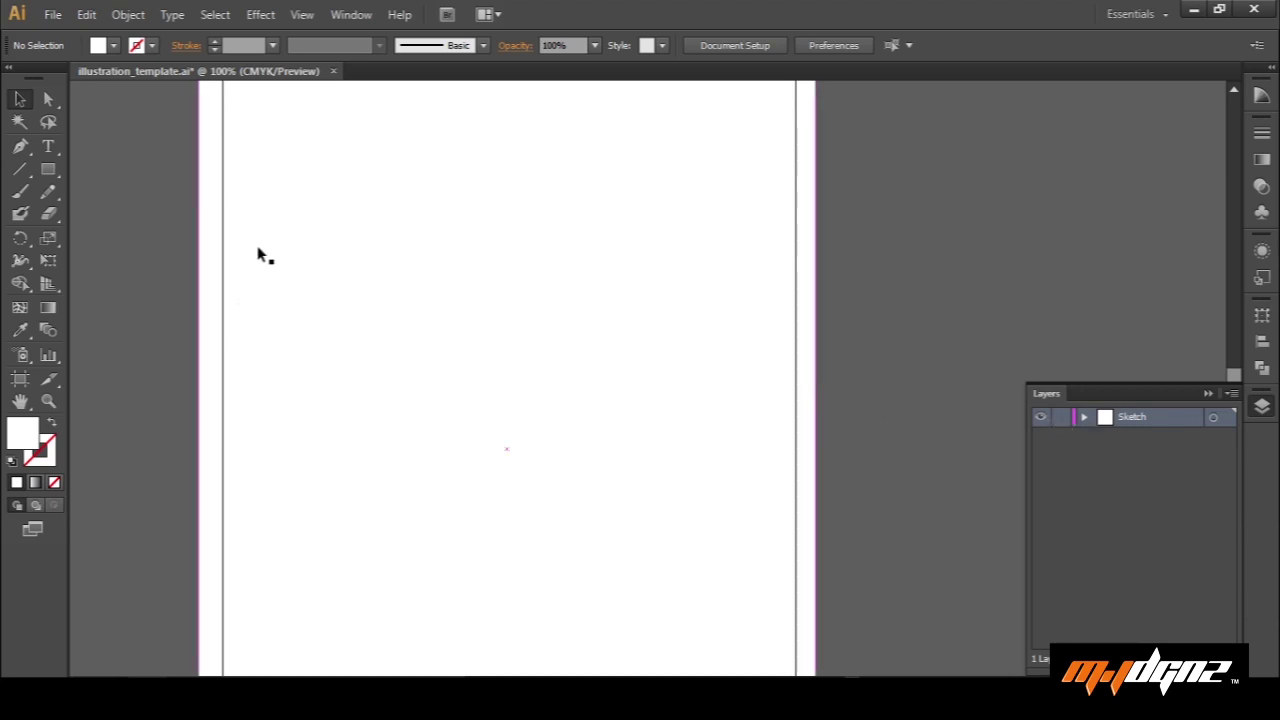
- Delete the white background shape that covers the artboard
key("ctrl+a")
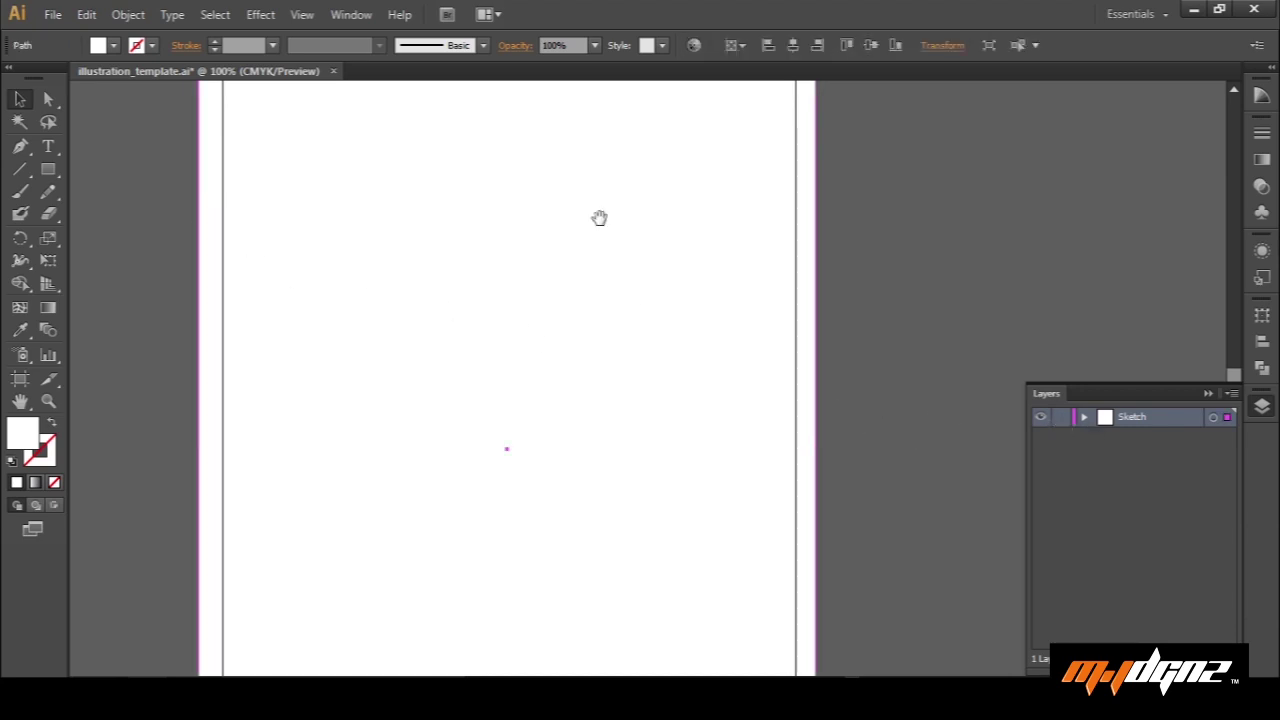
left_click_drag(599, 218, 586, 357)
left_click_drag(500, 395, 443, 351)
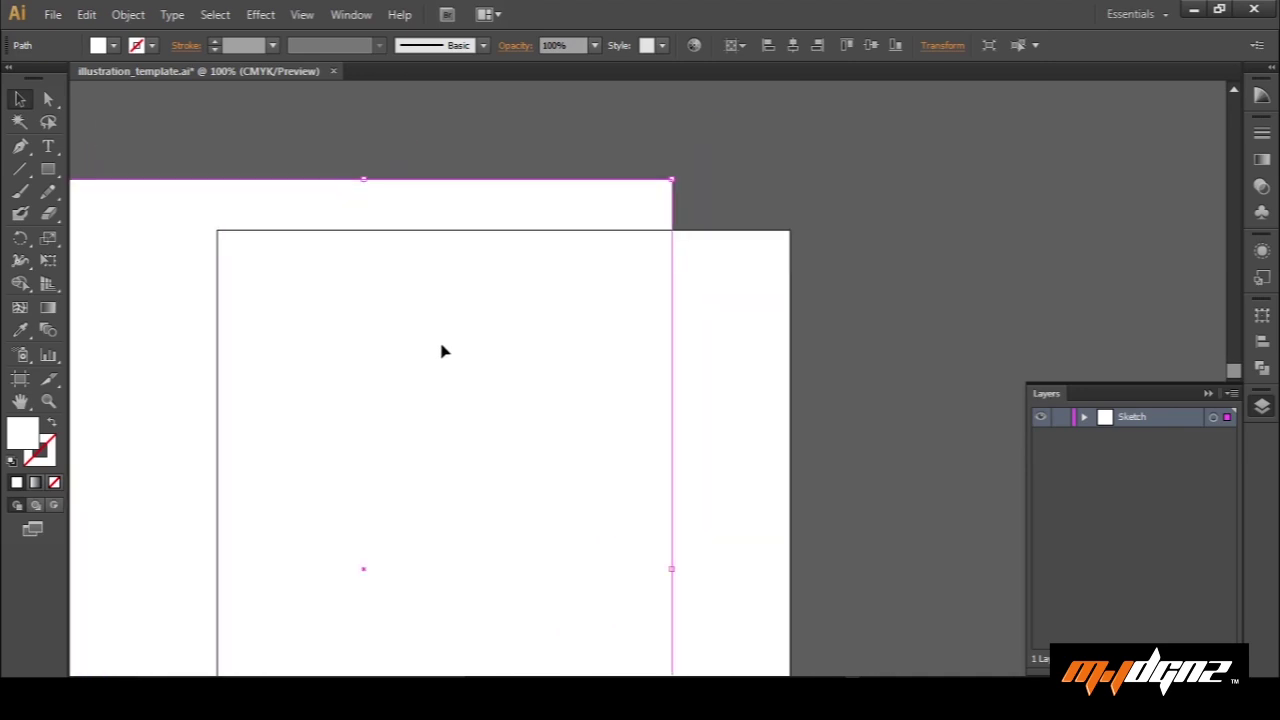
key("Delete")
mouse_move(427, 468)
left_mouse_down()
mouse_move(442, 303)
mouse_move(432, 310)
left_mouse_up()
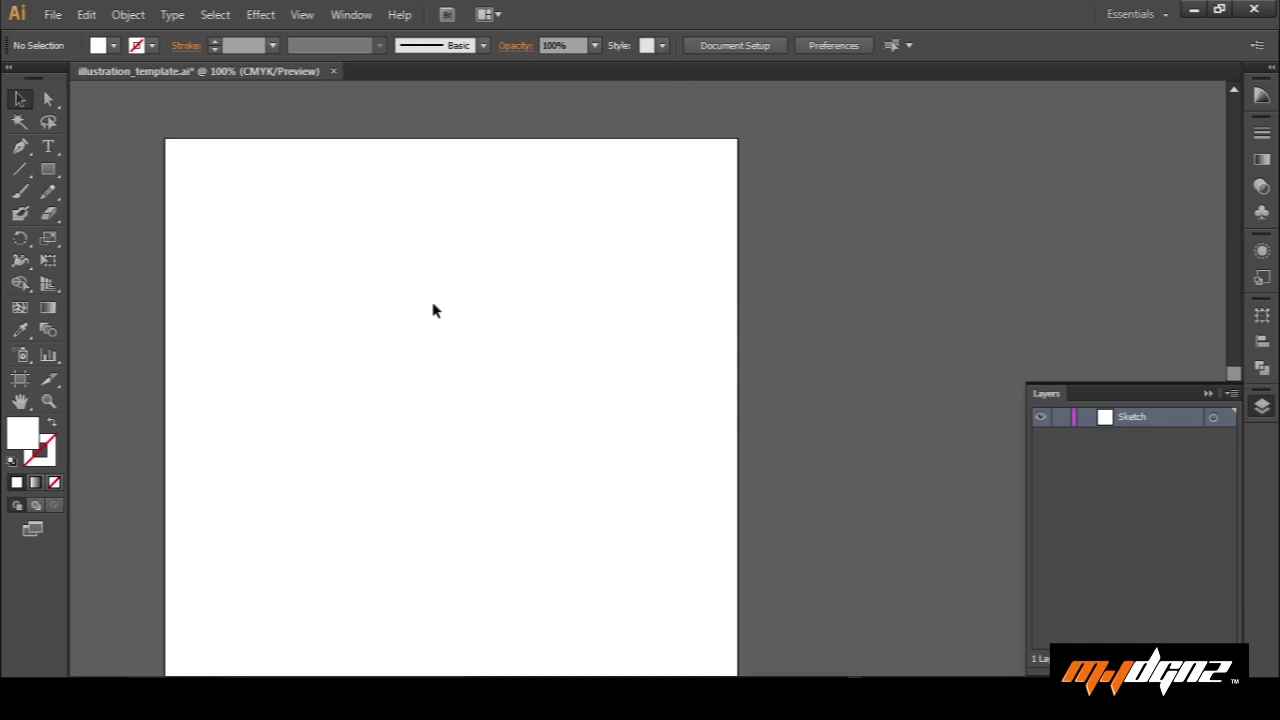
- Reset the fill and stroke to their defaults, set the fill to none and activate the Paintbrush tool
left_click_drag(314, 331, 351, 356)
key("d")
key("b")
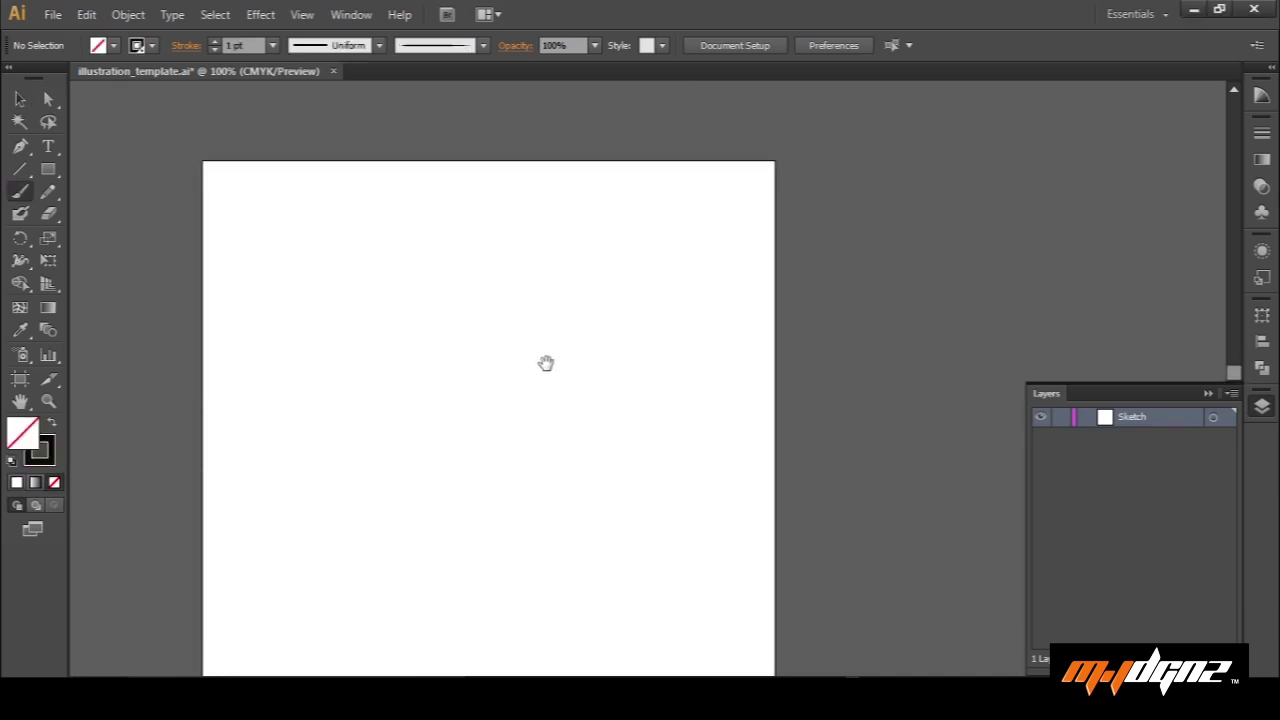
mouse_move(545, 363)
left_mouse_down()
mouse_move(537, 371)
mouse_move(563, 334)
mouse_move(535, 344)
left_mouse_up()
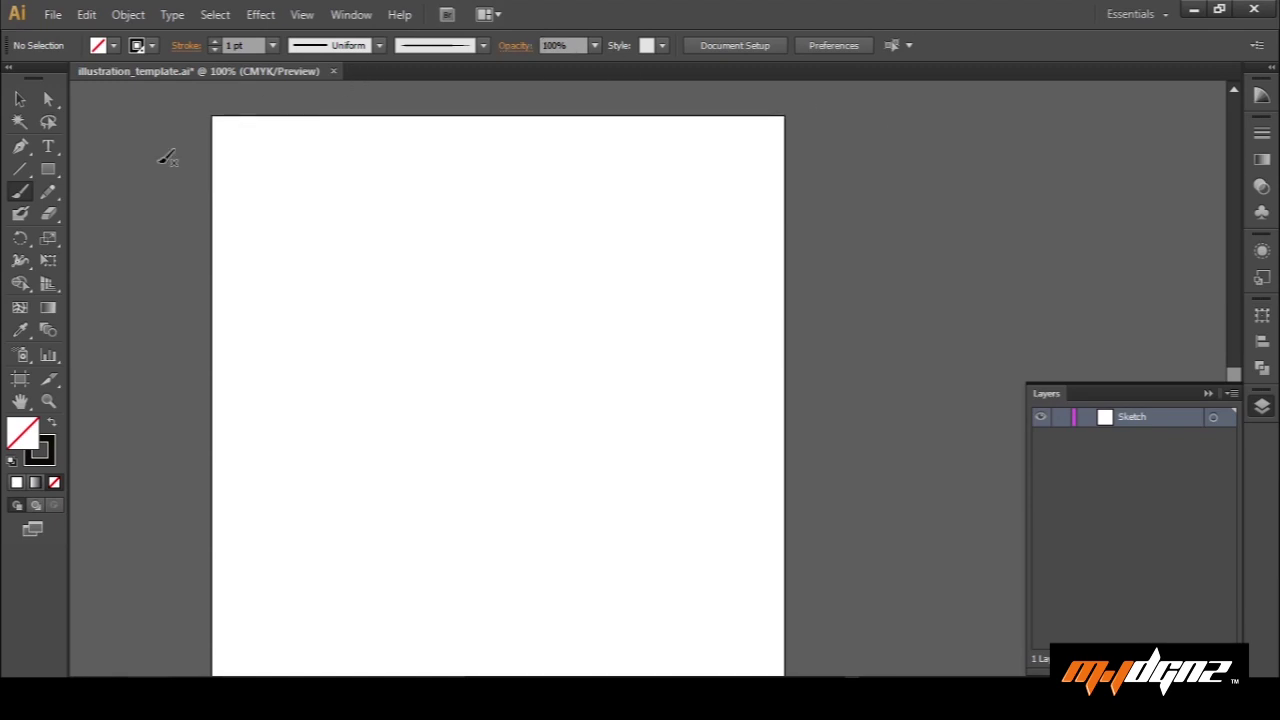
left_click(22, 193)
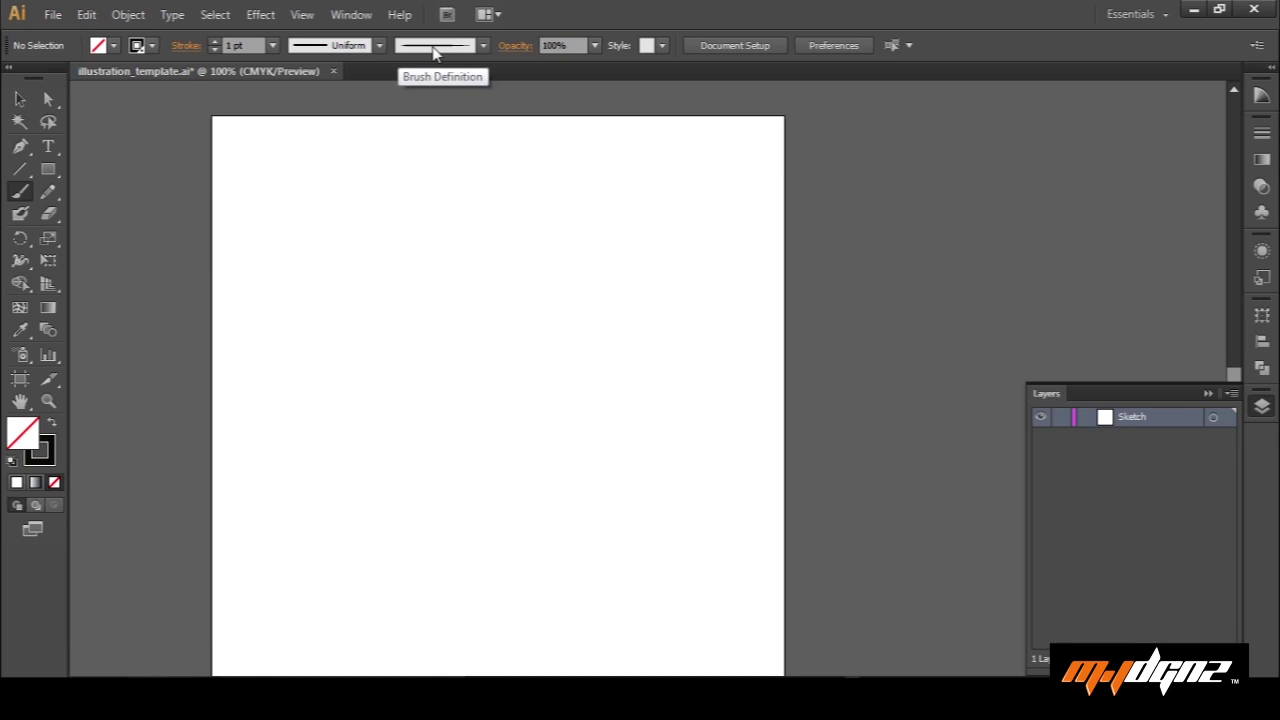
- Show the brushes and load the user-defined brush library named default
left_click(341, 24)
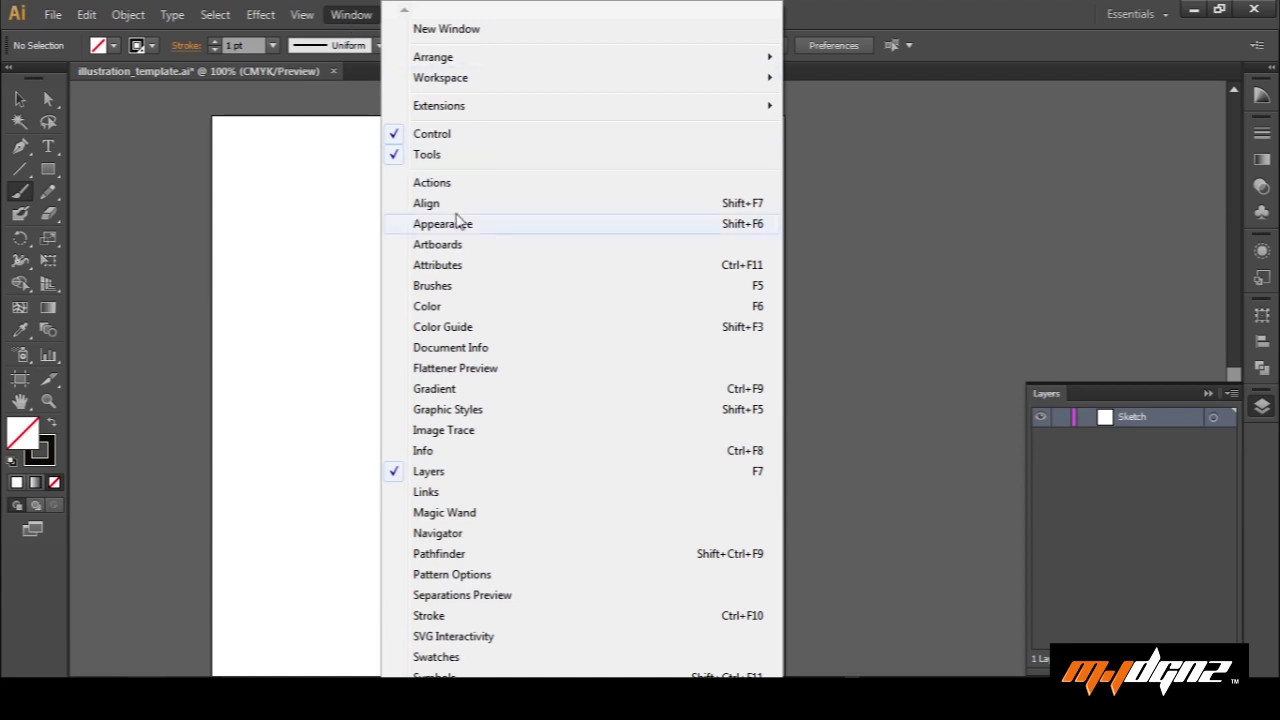
left_click(440, 285)
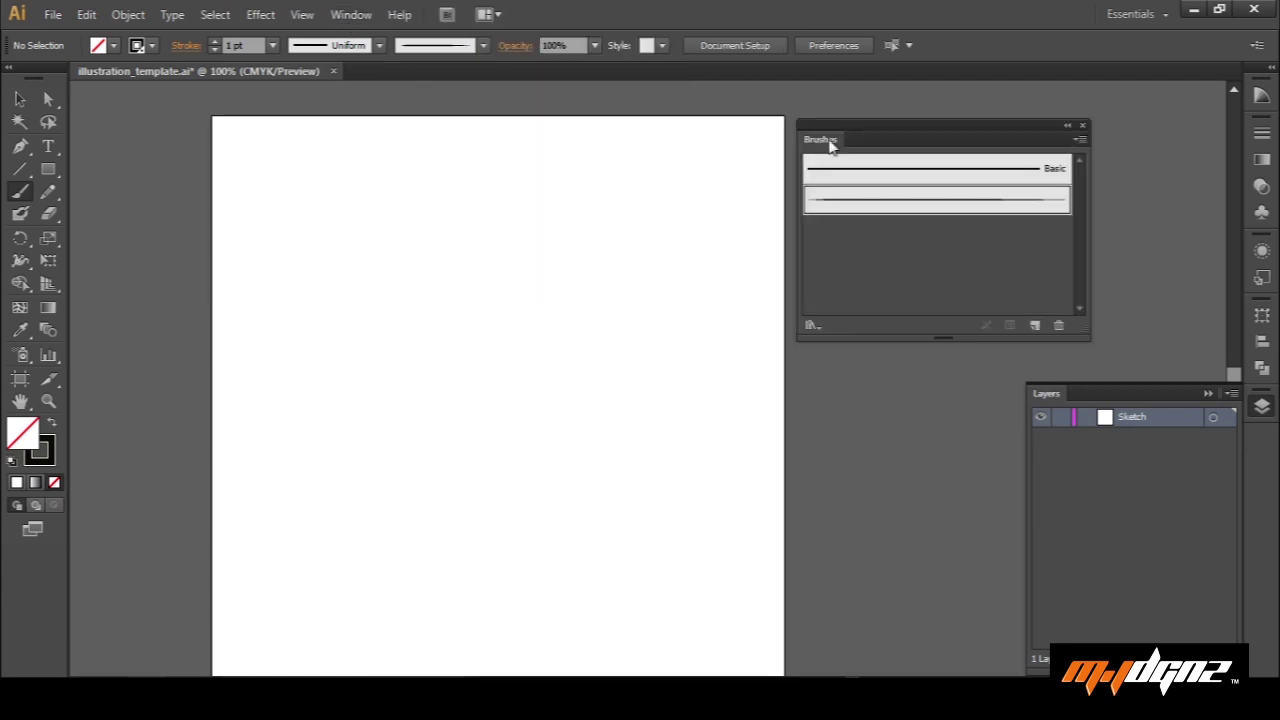
mouse_move(860, 134)
left_mouse_down()
mouse_move(667, 176)
mouse_move(737, 152)
left_mouse_up()
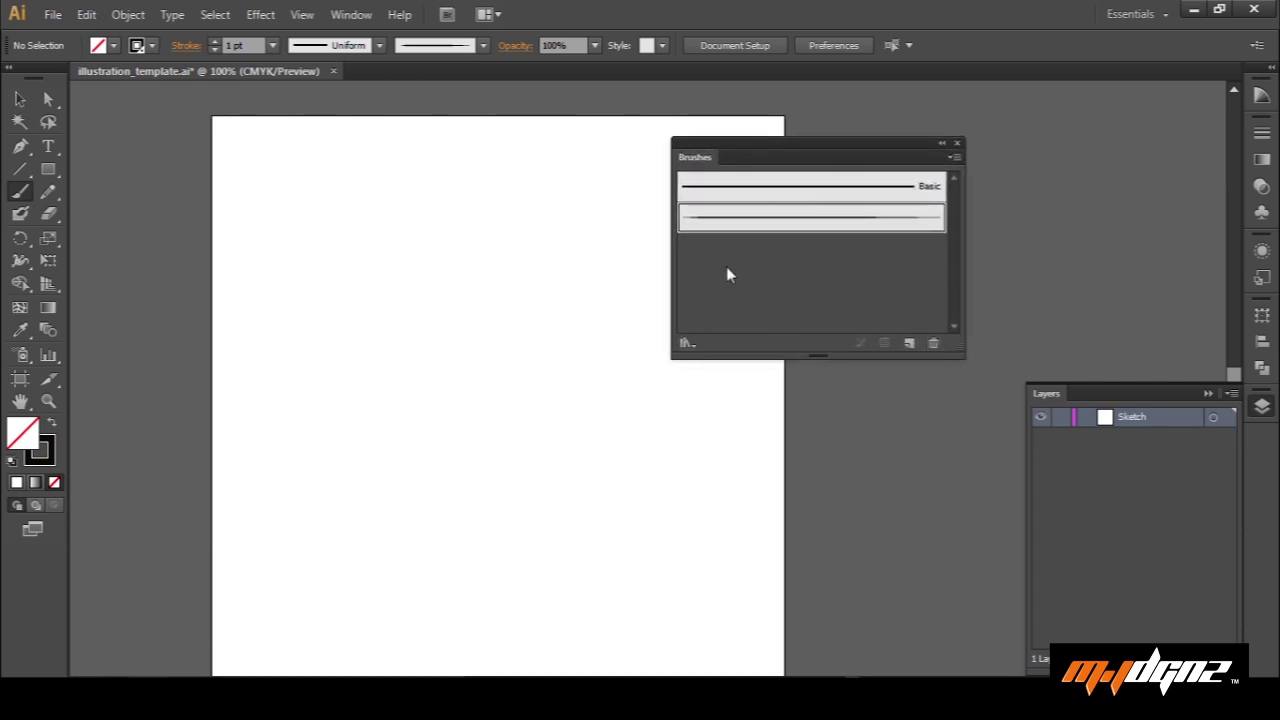
left_click(694, 346)
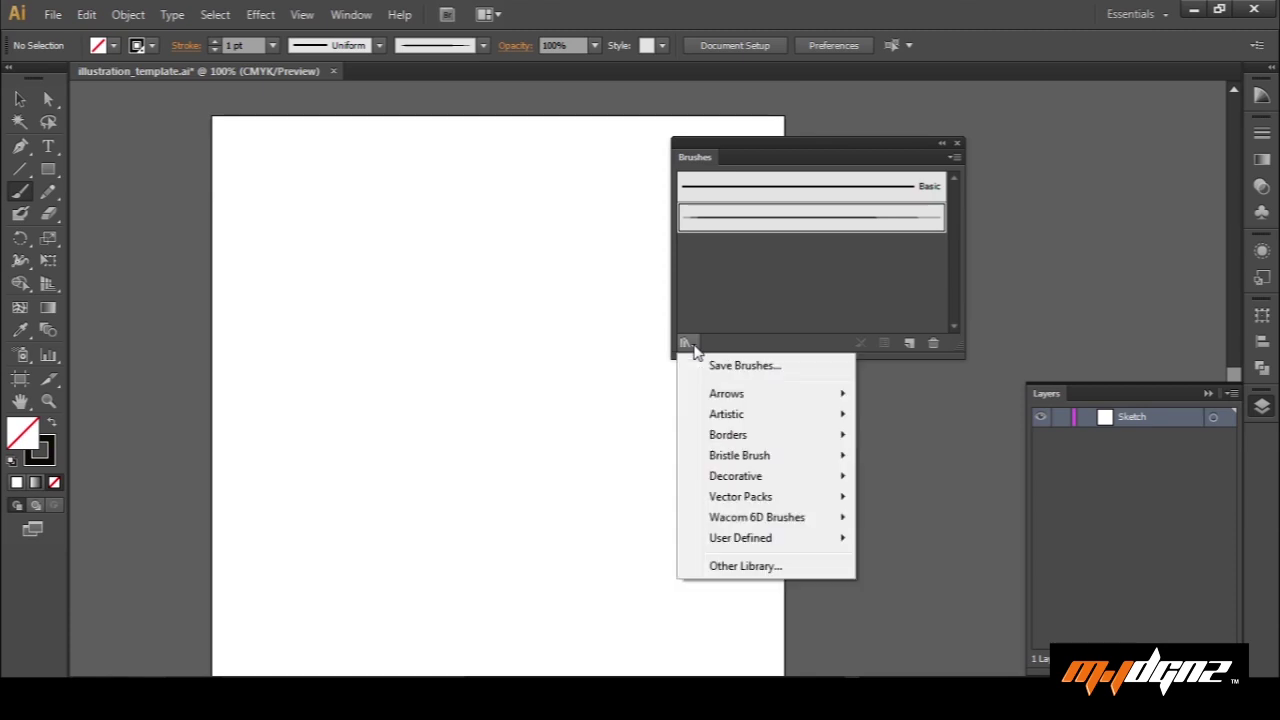
mouse_move(748, 537)
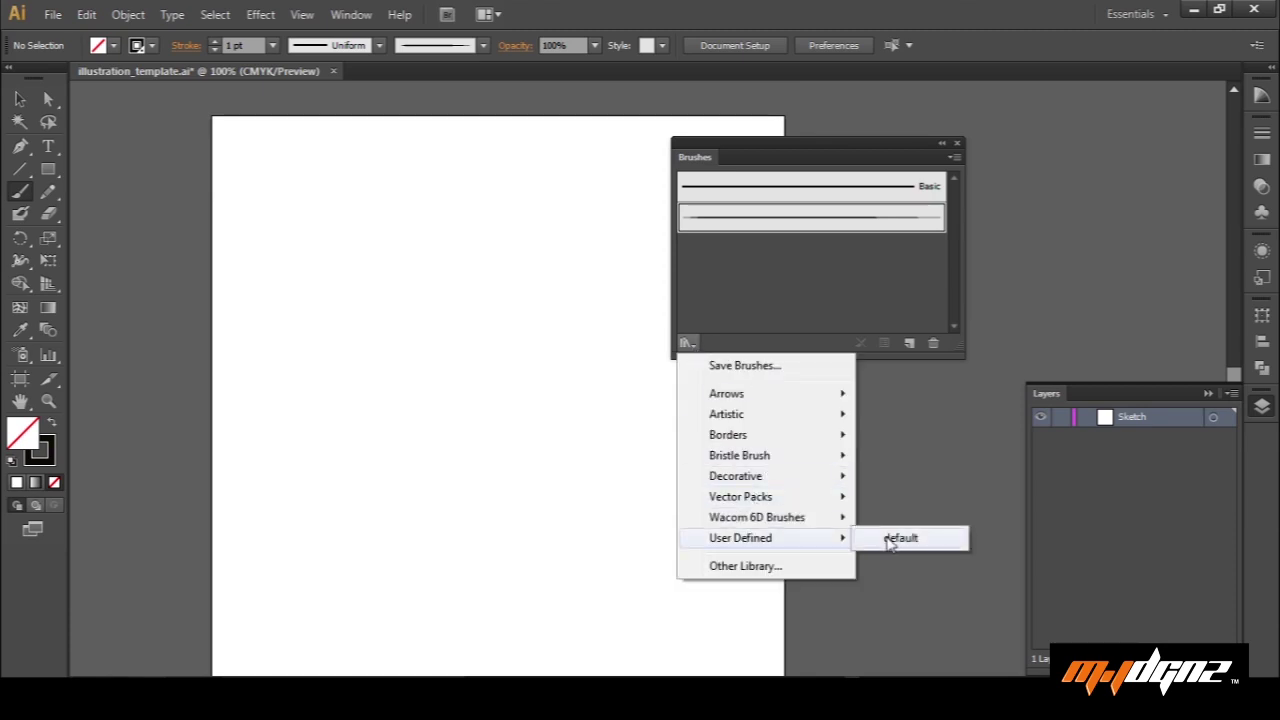
left_click(890, 538)
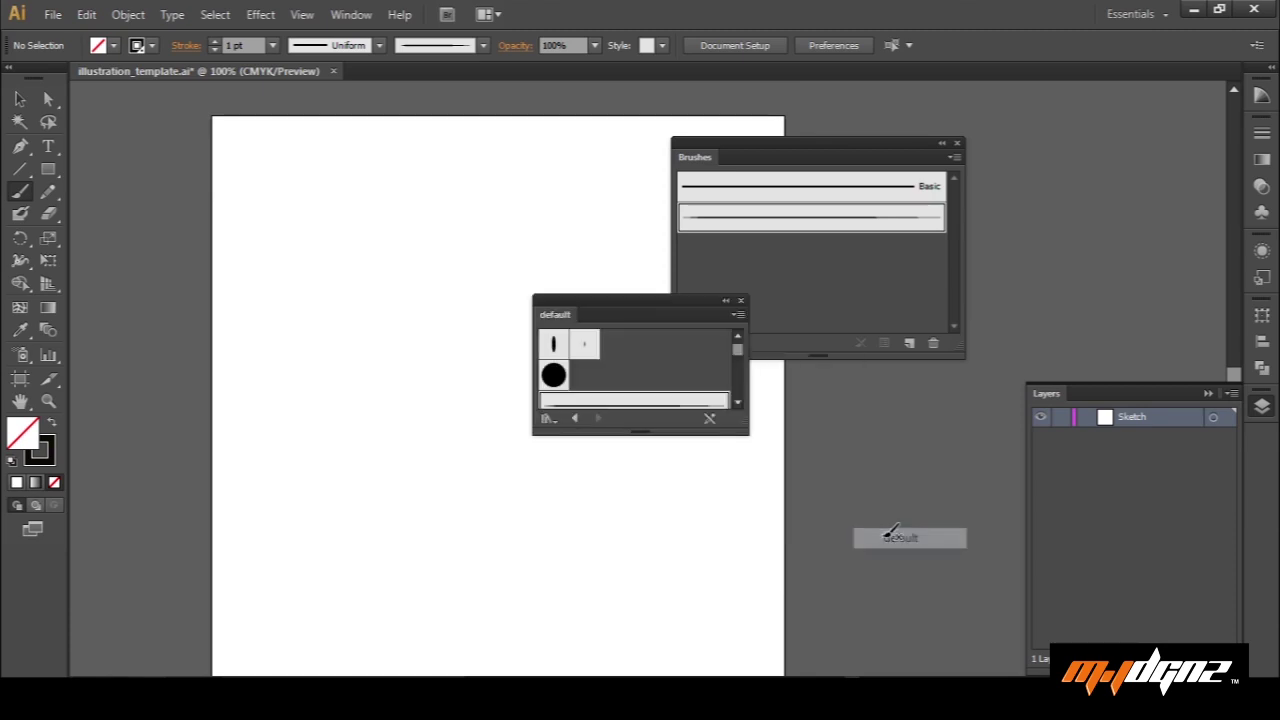
- Close the Brushes panel, place the default library beside the artboard, enlarge it to show all brushes, and pick the second thin tapered brush
left_click(955, 146)
mouse_move(657, 300)
left_mouse_down()
mouse_move(851, 217)
mouse_move(940, 151)
left_mouse_up()
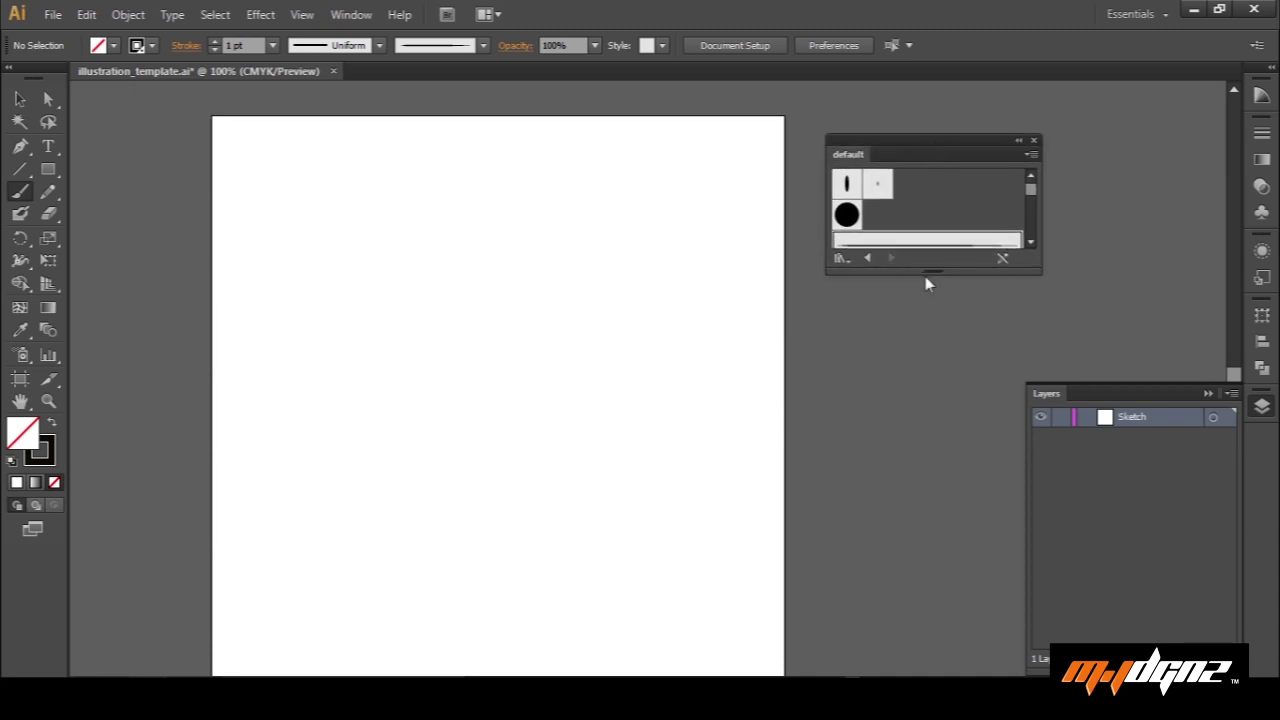
mouse_move(928, 271)
left_mouse_down()
mouse_move(920, 520)
mouse_move(923, 501)
left_mouse_up()
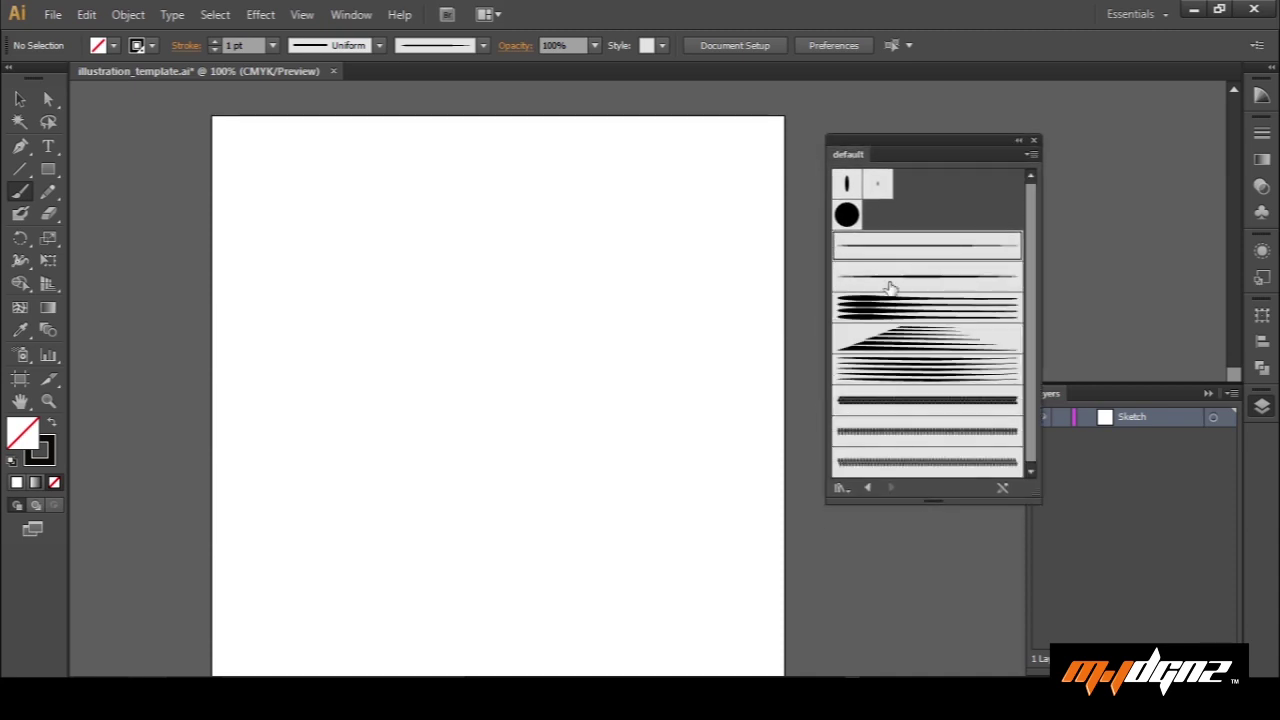
left_click_drag(896, 148, 870, 125)
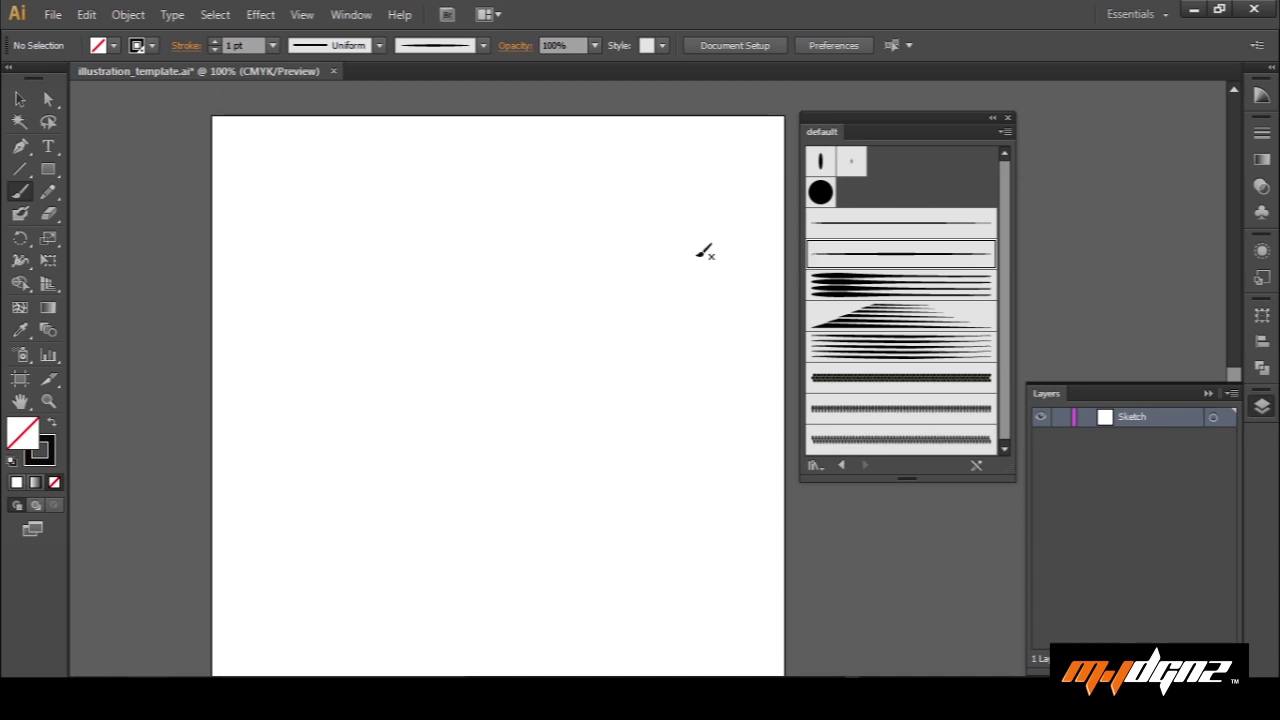
- Paint several crossing curved test strokes on the artboard with the tapered brush at 100% opacity
left_click_drag(494, 286, 378, 488)
left_click_drag(553, 360, 392, 453)
left_click_drag(602, 349, 378, 512)
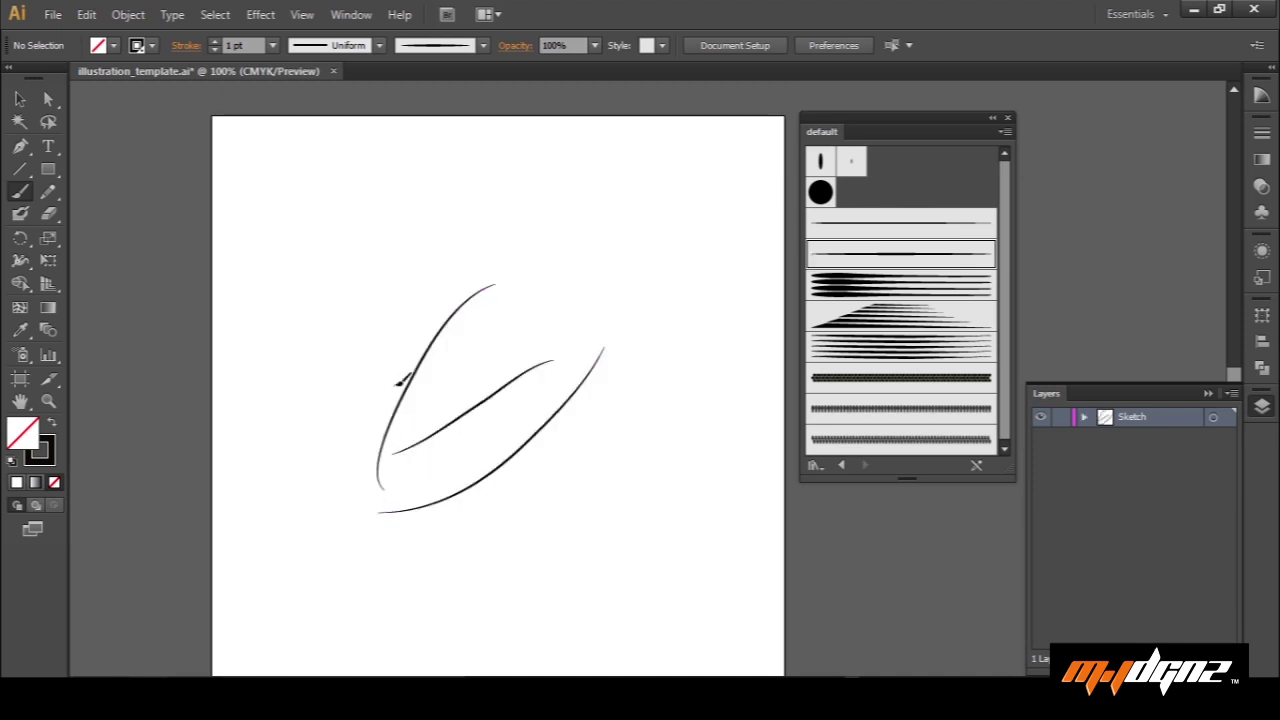
left_click_drag(400, 385, 560, 460)
mouse_move(662, 365)
left_mouse_down()
mouse_move(638, 402)
mouse_move(470, 545)
left_mouse_up()
left_click_drag(470, 330, 600, 423)
mouse_move(660, 350)
left_mouse_down()
mouse_move(405, 335)
mouse_move(392, 292)
left_mouse_up()
left_click_drag(487, 236, 560, 308)
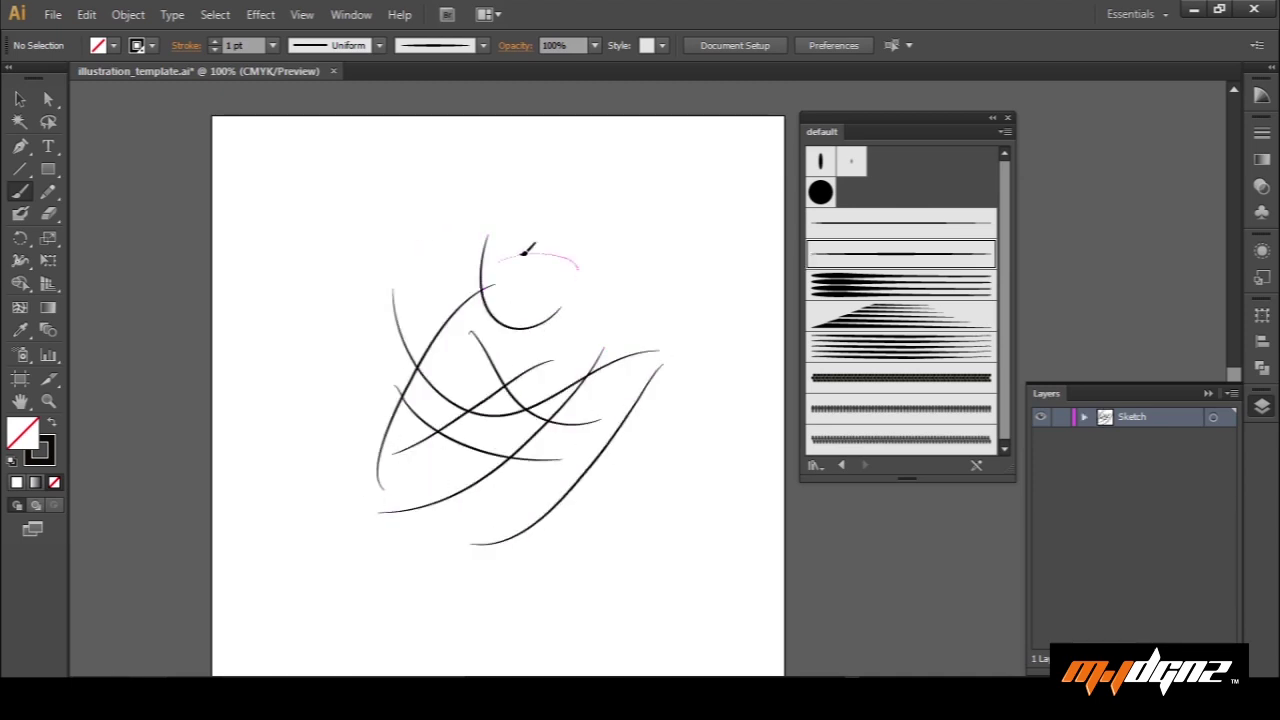
- Undo all the full-opacity test strokes so the artboard is empty
key("ctrl+z")
key("ctrl+z")
key("ctrl+z")
key("ctrl+z")
key("ctrl+z")
key("ctrl+z")
key("ctrl+z")
key("ctrl+z")
key("ctrl+z")
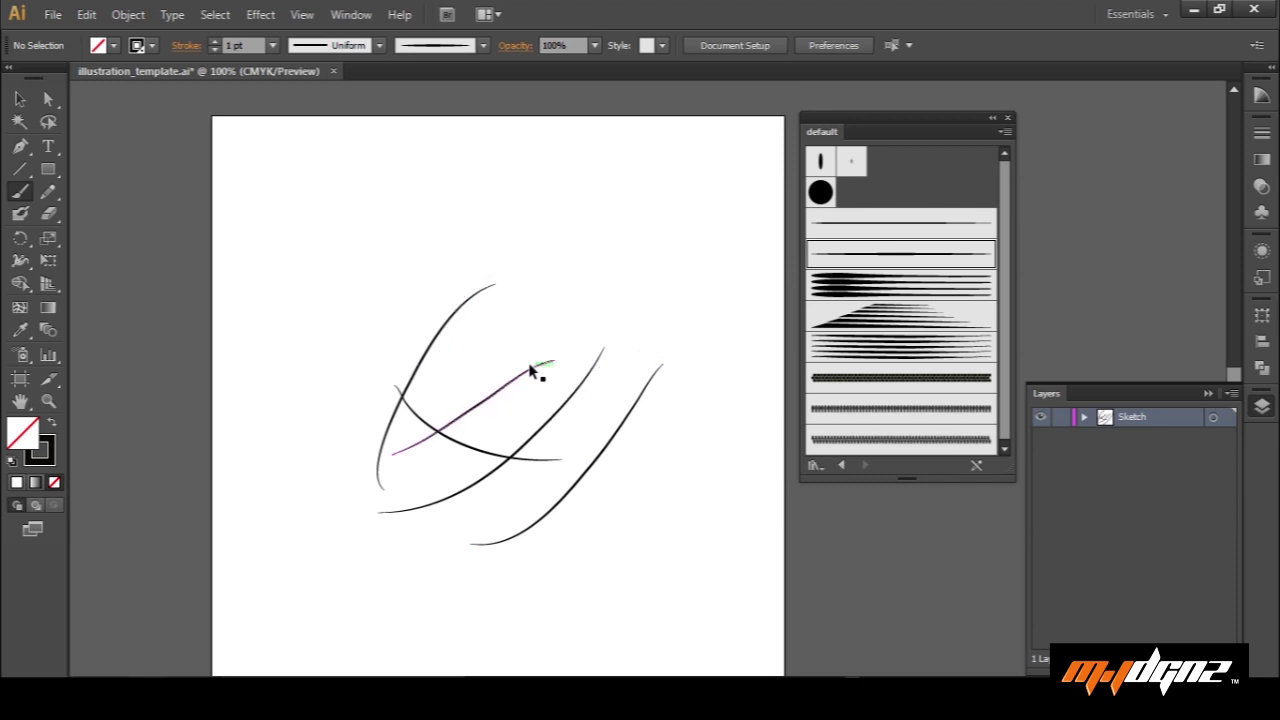
- Try the brush at 30% opacity with two short curved strokes, then undo them
left_click(593, 46)
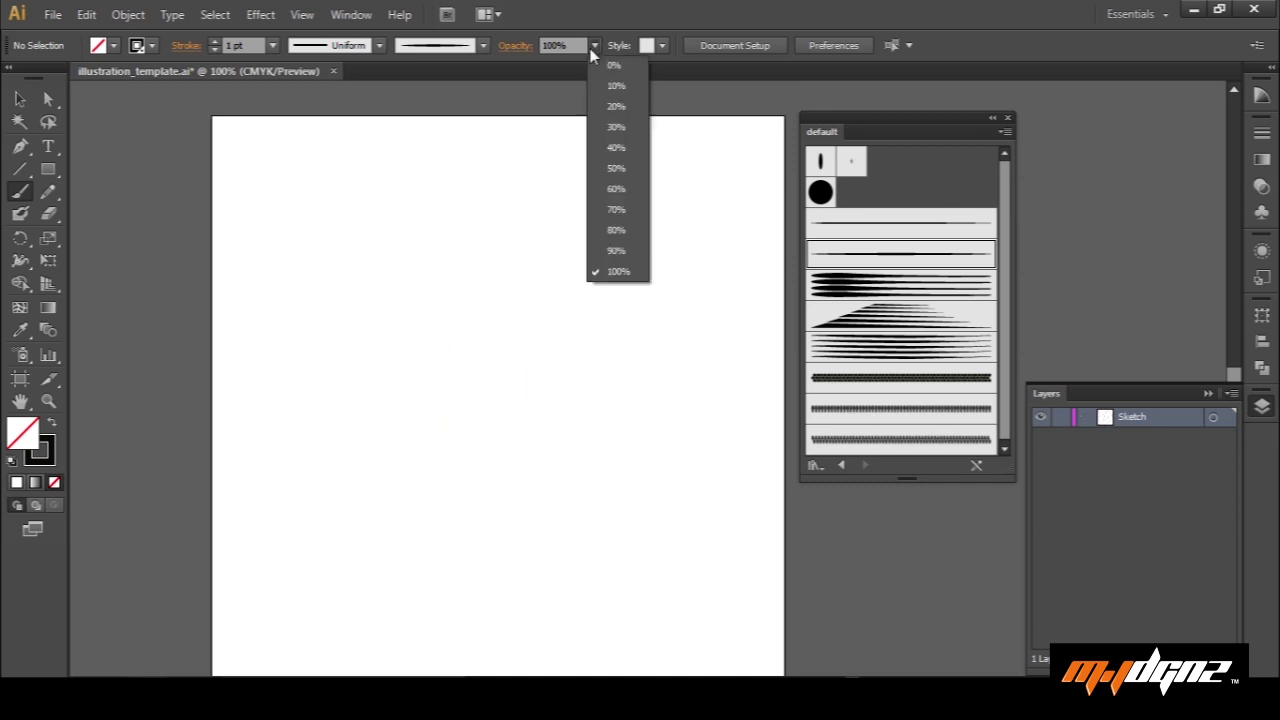
left_click(616, 127)
left_click_drag(434, 338, 440, 406)
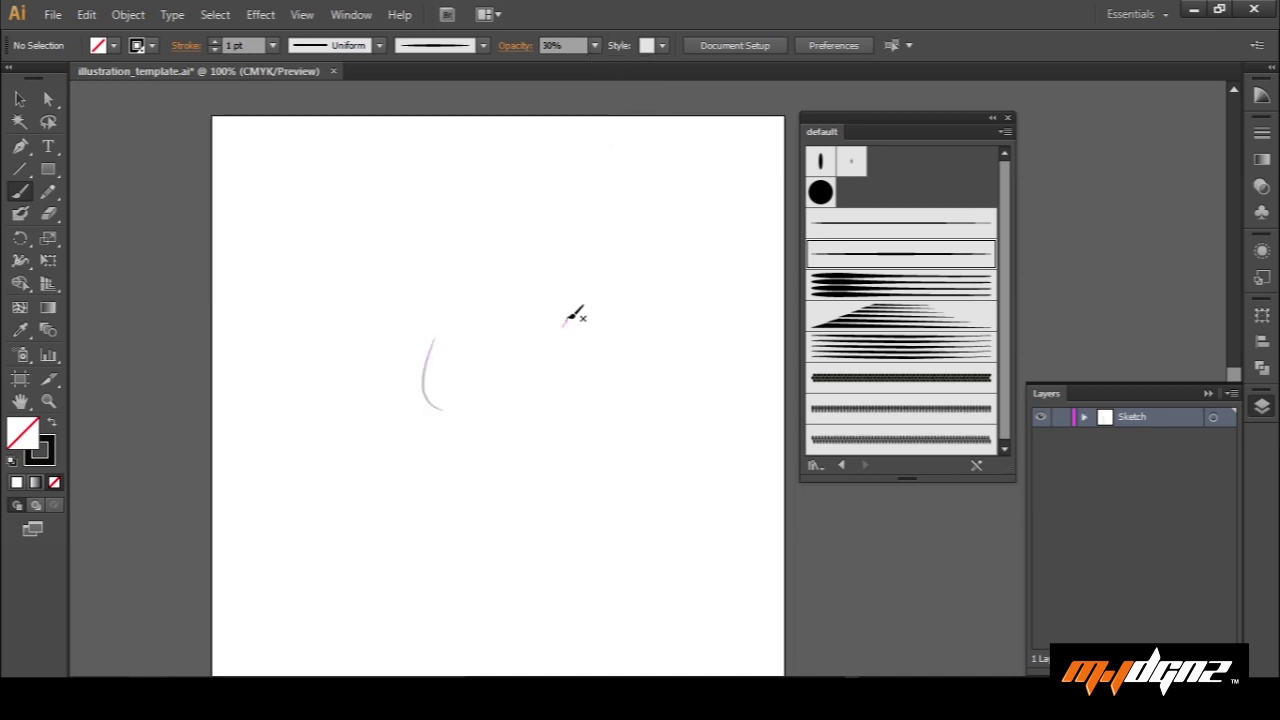
mouse_move(575, 312)
left_mouse_down()
mouse_move(526, 363)
mouse_move(560, 382)
left_mouse_up()
key("ctrl+z")
key("ctrl+z")
- Set the brush opacity to 20% and the stroke weight to 0.5 pt
left_click(600, 46)
left_click(608, 106)
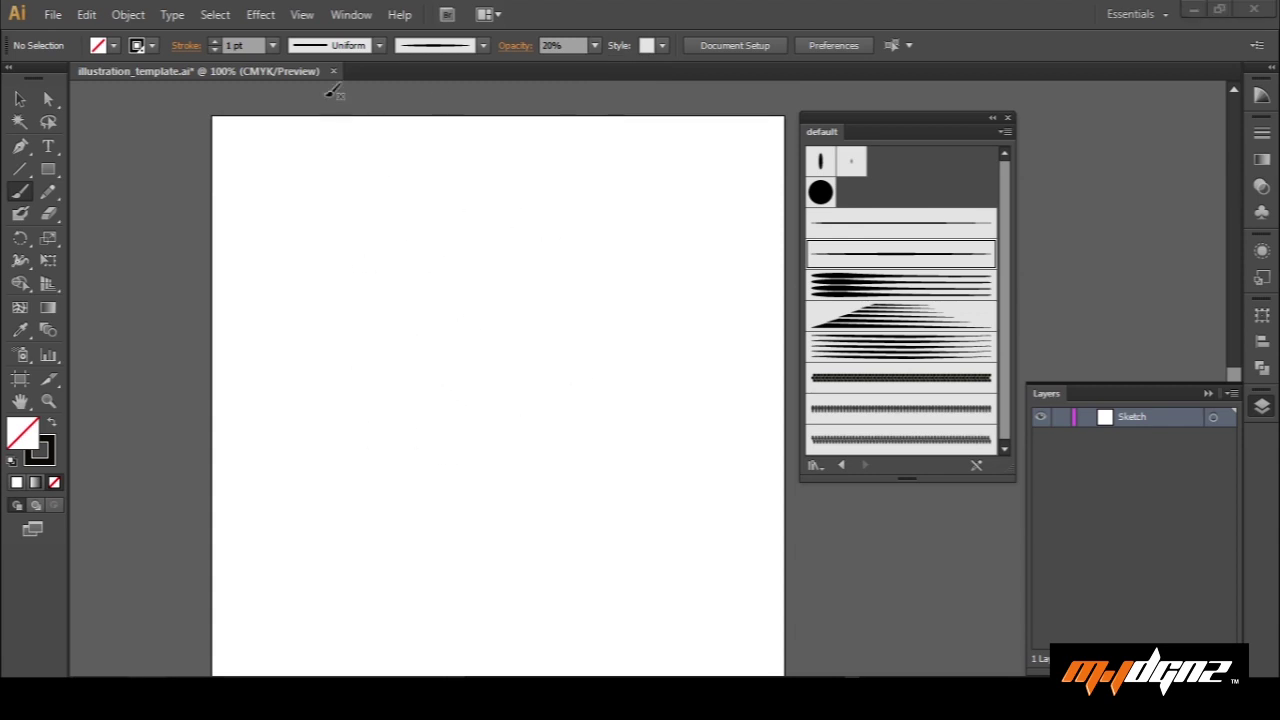
left_click(272, 45)
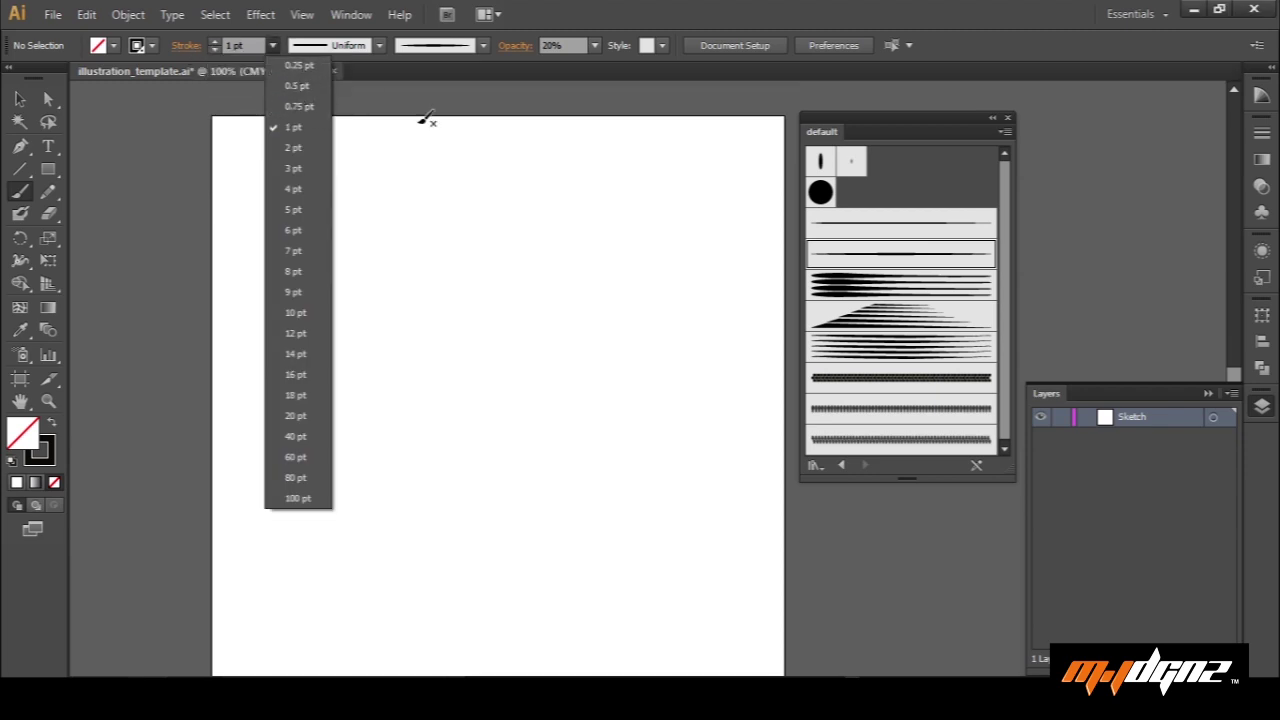
left_click(300, 86)
- Test the lighter, thinner brush with four short curved strokes and undo them
left_click_drag(496, 264, 473, 348)
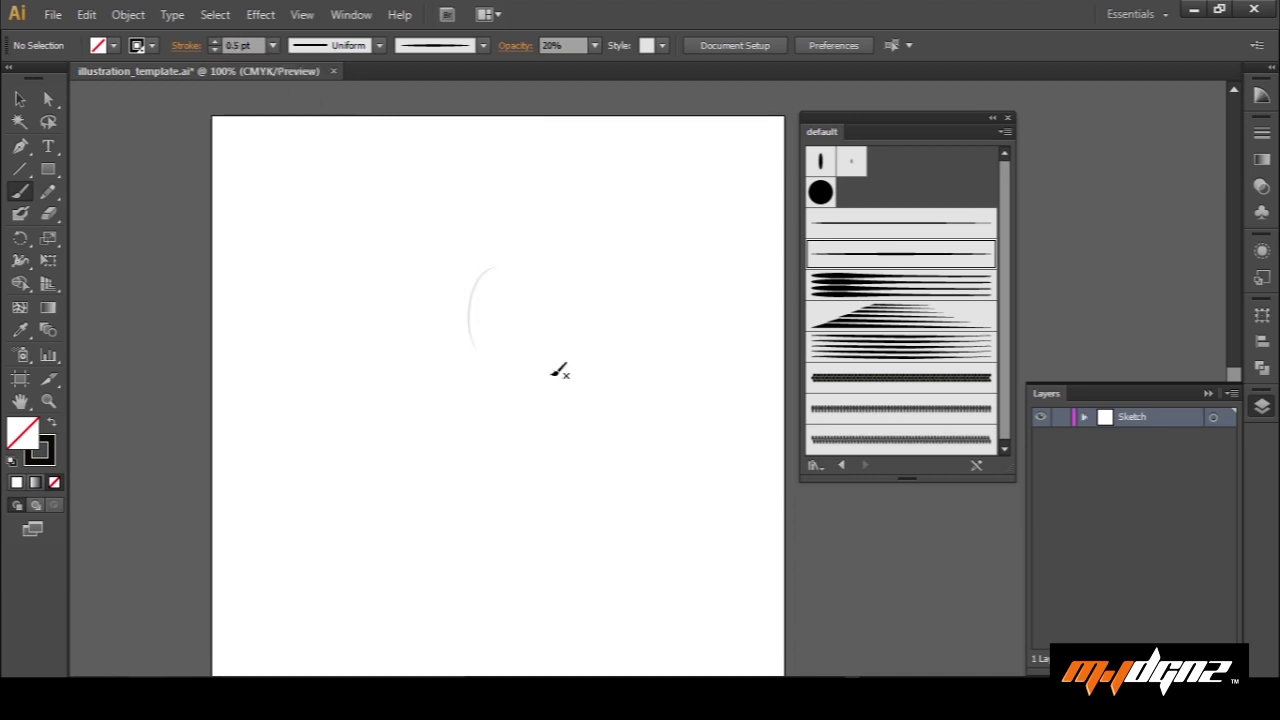
mouse_move(505, 264)
left_mouse_down()
mouse_move(474, 298)
mouse_move(458, 370)
left_mouse_up()
left_click_drag(571, 284, 435, 359)
mouse_move(561, 305)
left_mouse_down()
mouse_move(514, 348)
mouse_move(520, 334)
left_mouse_up()
key("ctrl+z")
key("ctrl+z")
key("ctrl+z")
key("ctrl+z")
- Paint a row of four long diagonal test strokes across the upper artboard and undo them
left_click_drag(434, 220, 362, 346)
left_click_drag(490, 238, 386, 350)
left_click_drag(550, 258, 458, 358)
left_click_drag(598, 284, 482, 406)
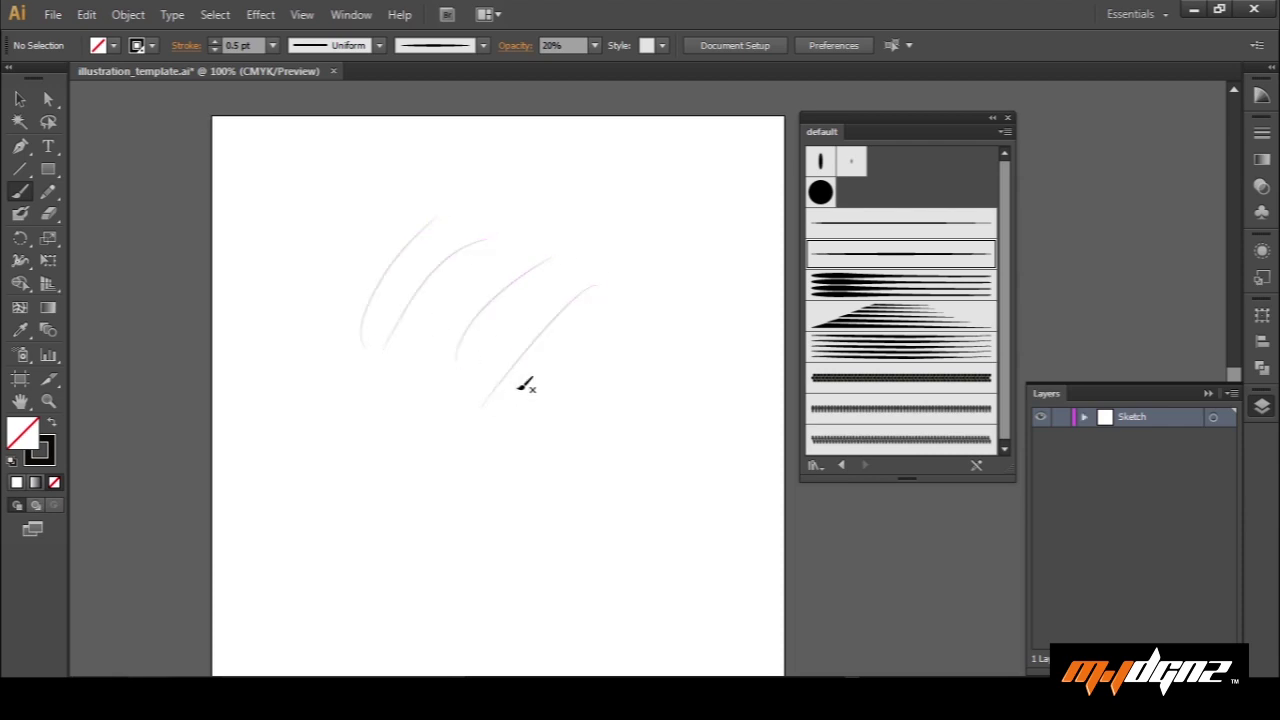
key("ctrl+z")
key("ctrl+z")
key("ctrl+z")
key("ctrl+z")
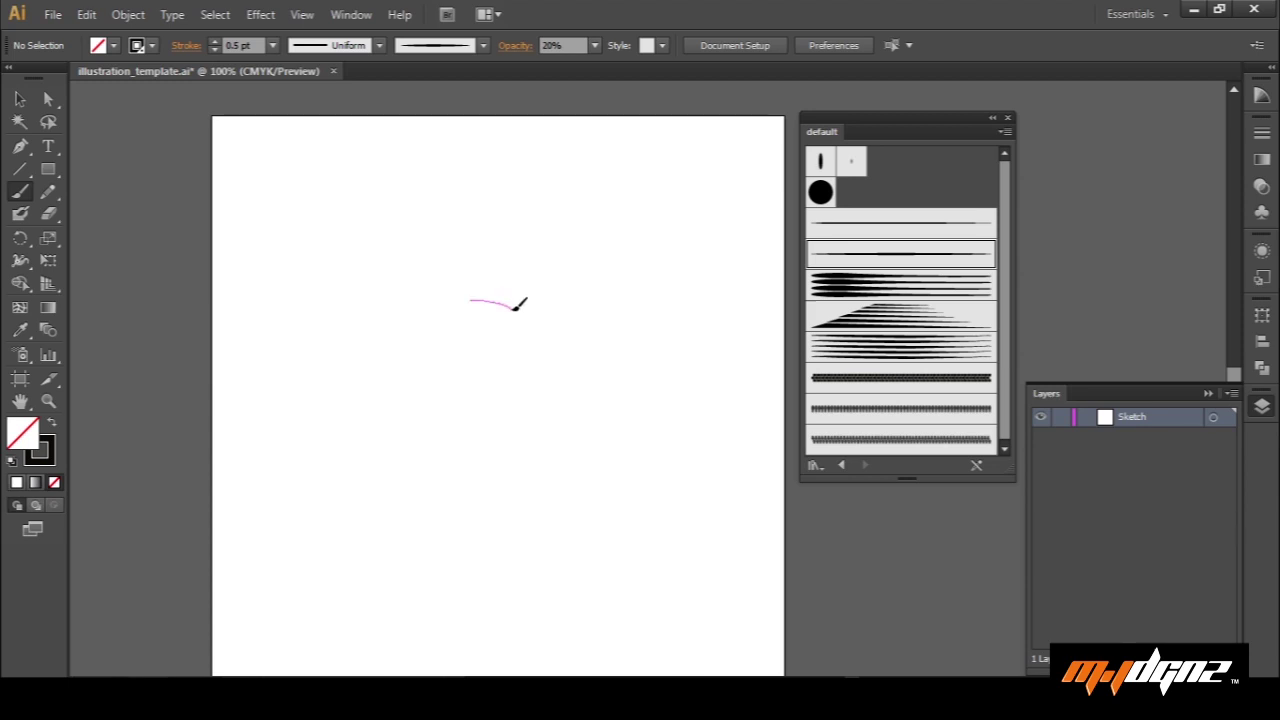
- Sketch the almond-shaped eye of the animal head and the short curved lines beside it
left_click_drag(513, 309, 515, 309)
left_click_drag(529, 331, 515, 272)
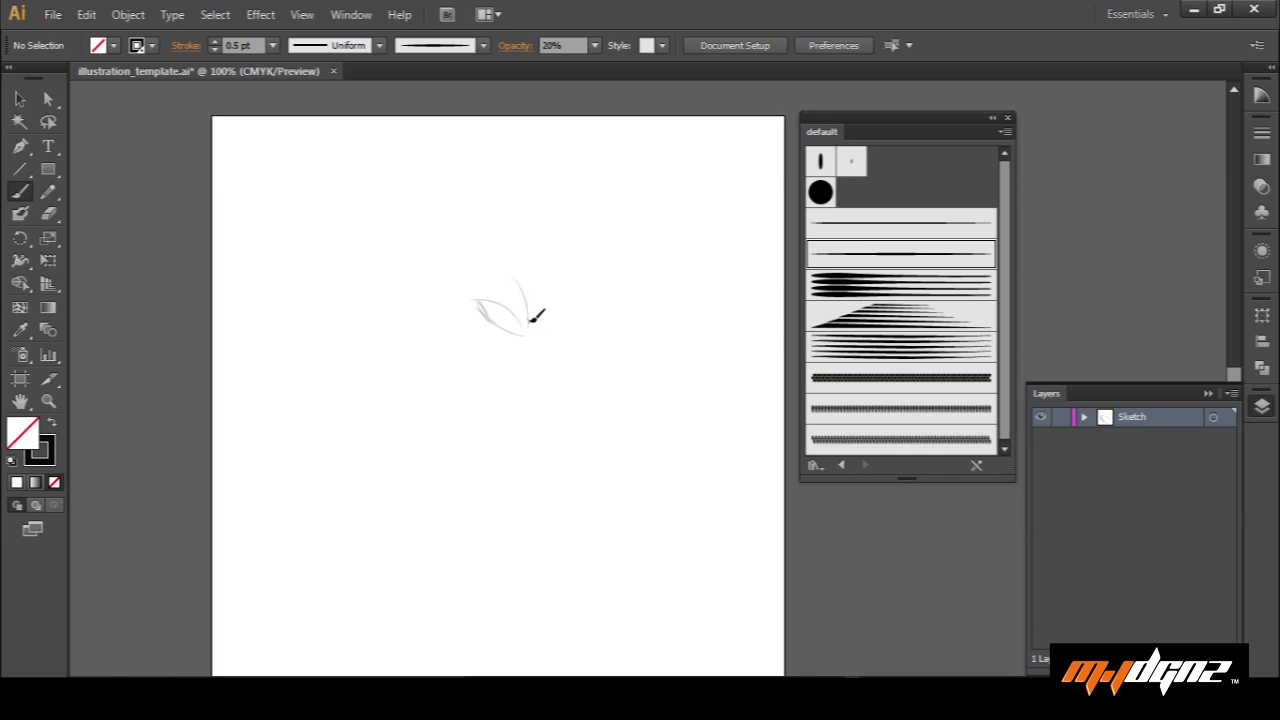
mouse_move(531, 321)
left_mouse_down()
mouse_move(509, 278)
mouse_move(526, 264)
left_mouse_up()
- Sketch the head's forehead, snout, oval nostril and mouth line with light brush strokes
left_click_drag(563, 310, 562, 312)
mouse_move(502, 254)
left_mouse_down()
mouse_move(555, 311)
mouse_move(543, 284)
mouse_move(557, 318)
left_mouse_up()
mouse_move(537, 266)
left_mouse_down()
mouse_move(563, 324)
mouse_move(590, 340)
mouse_move(598, 370)
mouse_move(586, 380)
mouse_move(599, 387)
mouse_move(604, 351)
mouse_move(600, 382)
left_mouse_up()
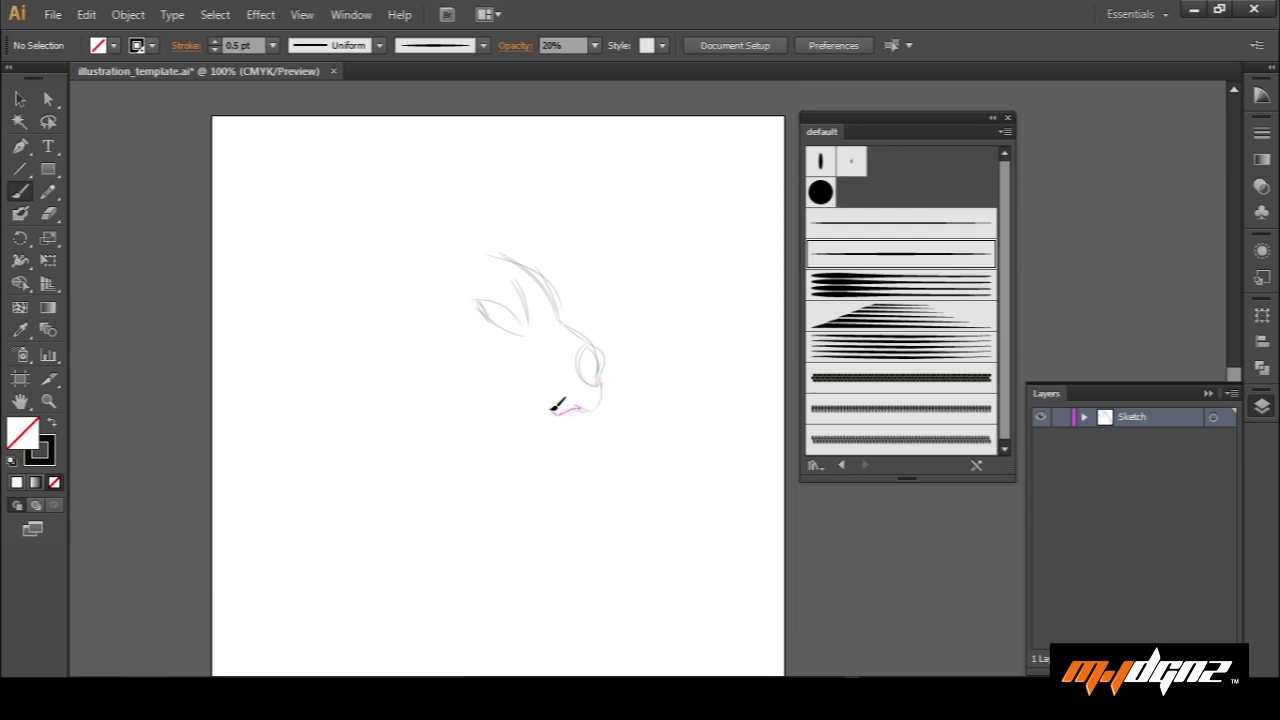
mouse_move(552, 408)
left_mouse_down()
mouse_move(481, 378)
mouse_move(507, 380)
mouse_move(492, 380)
left_mouse_up()
left_click_drag(562, 308, 576, 333)
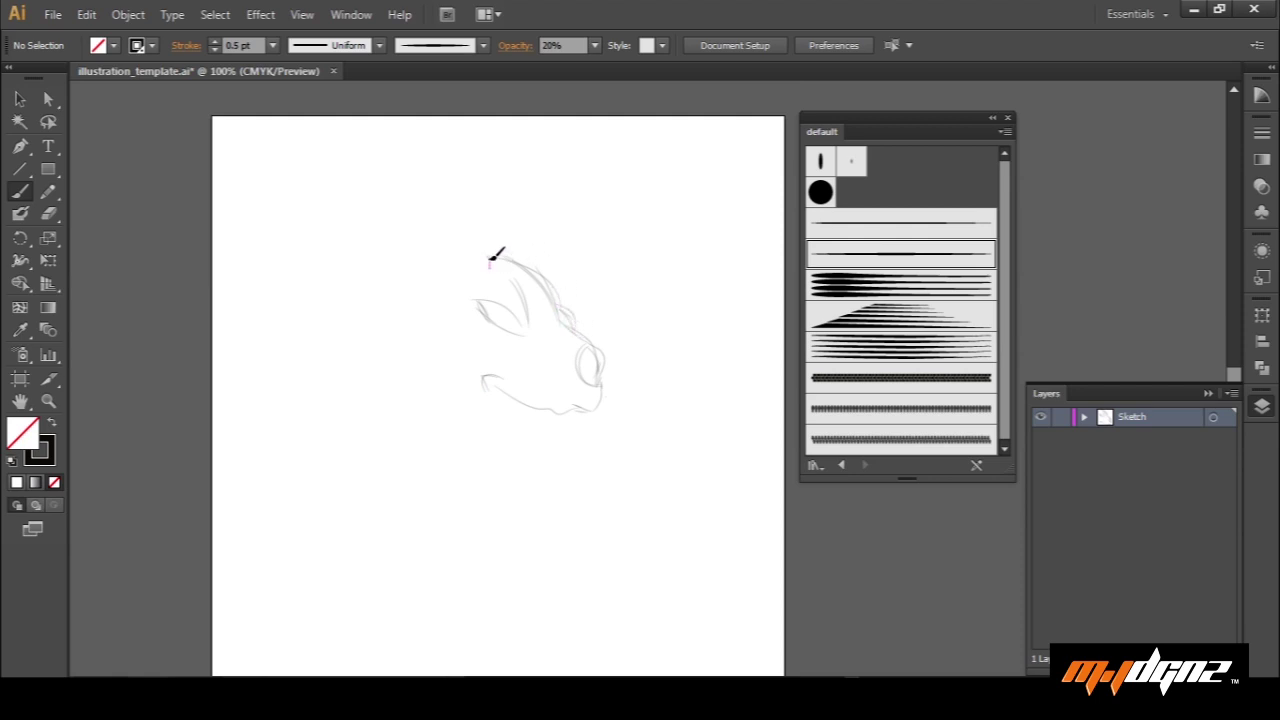
- Sketch the tall pointed ear above the head and the curved cheek line below it
left_click_drag(489, 262, 431, 131)
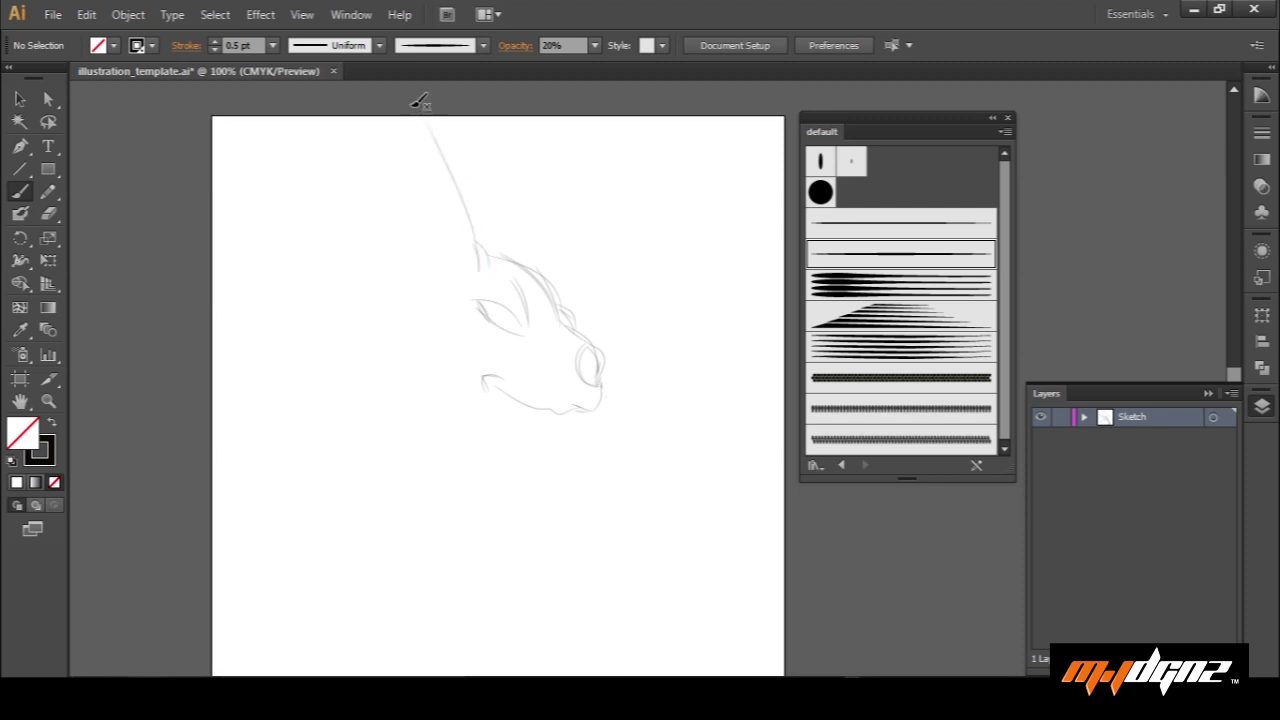
mouse_move(367, 232)
left_mouse_down()
mouse_move(402, 112)
mouse_move(364, 233)
mouse_move(366, 298)
left_mouse_up()
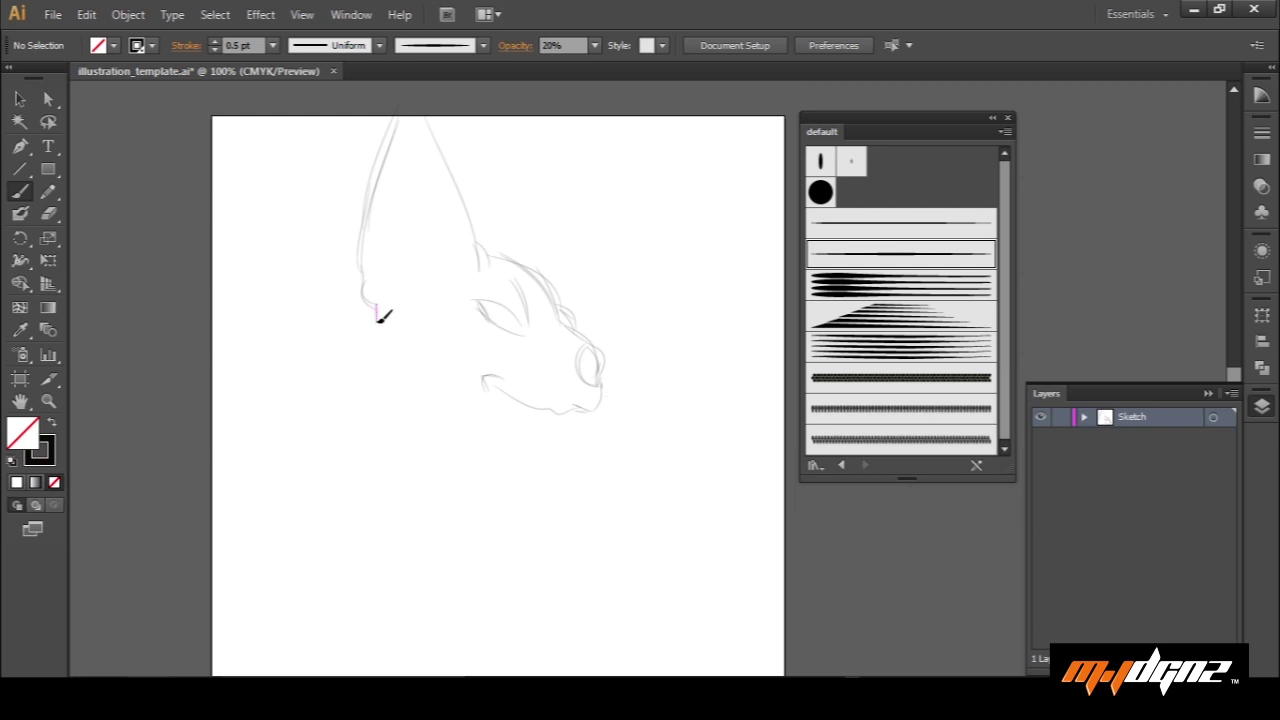
mouse_move(386, 358)
left_mouse_down()
mouse_move(438, 409)
mouse_move(394, 386)
mouse_move(385, 348)
left_mouse_up()
mouse_move(440, 406)
left_mouse_down()
mouse_move(388, 368)
mouse_move(384, 305)
mouse_move(410, 393)
mouse_move(470, 401)
mouse_move(440, 410)
left_mouse_up()
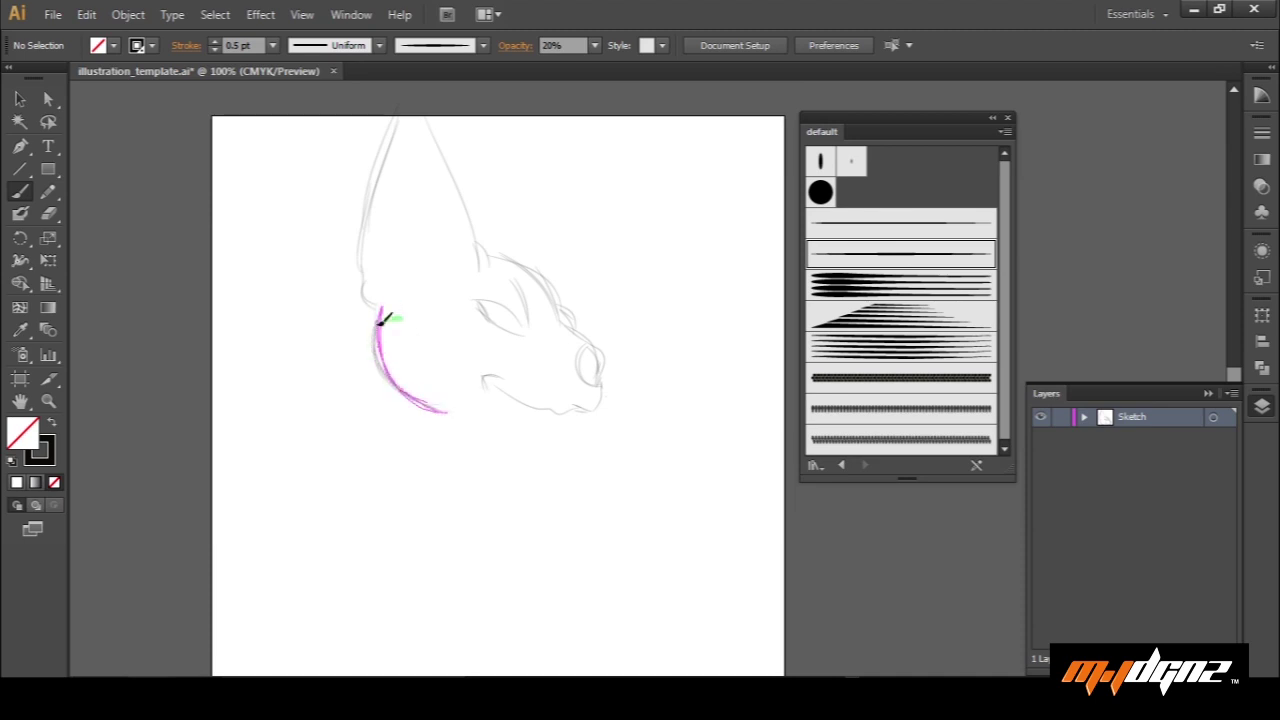
left_click(440, 354, "ctrl")
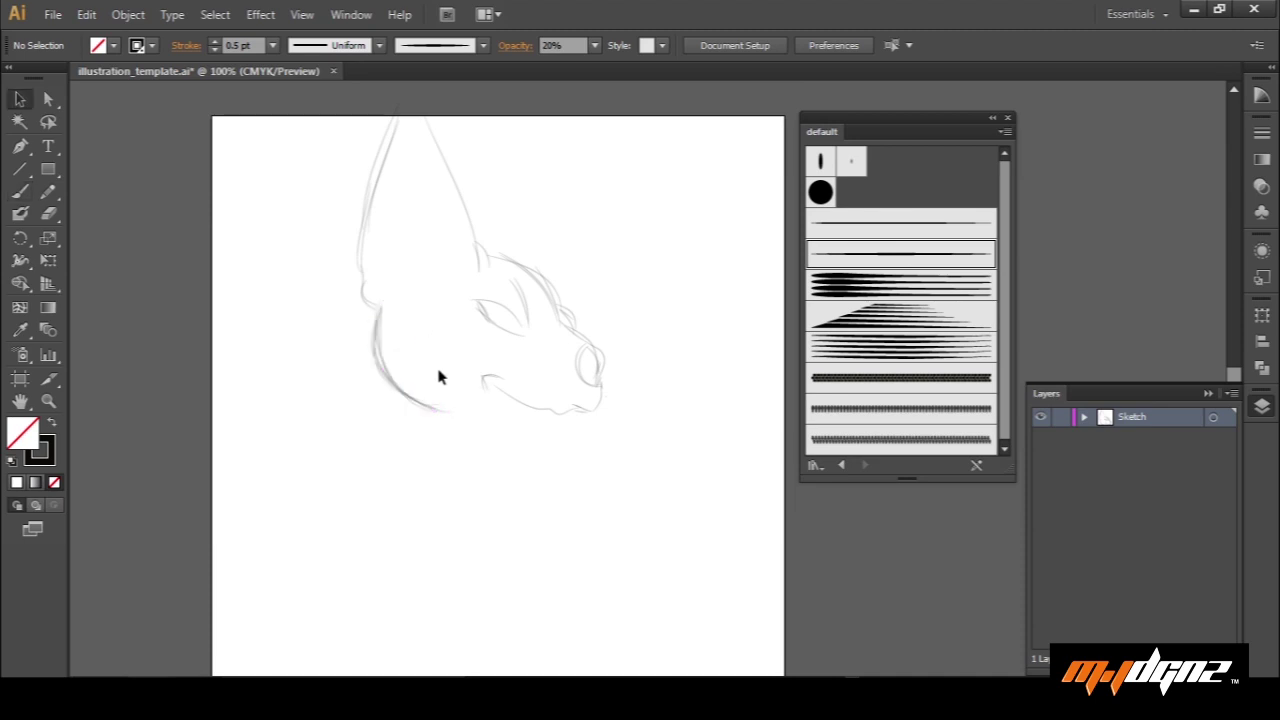
- Delete the extra overlapping stroke from the curved cheek line of the head
left_click(427, 405)
key("Delete")
left_click(431, 407)
left_click(465, 442)
- Try erasing the cheek line and the eye with the Eraser, and undo both erasures
key("shift+e")
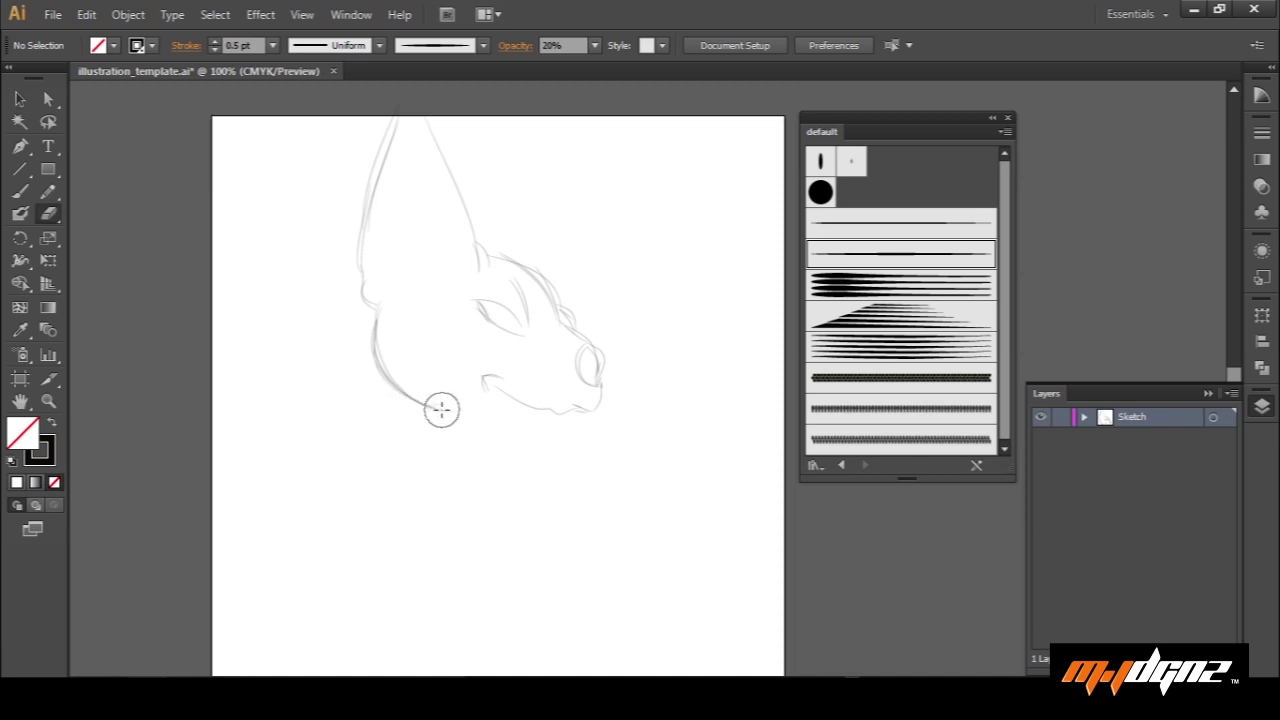
mouse_move(443, 409)
left_mouse_down()
mouse_move(391, 385)
mouse_move(374, 328)
left_mouse_up()
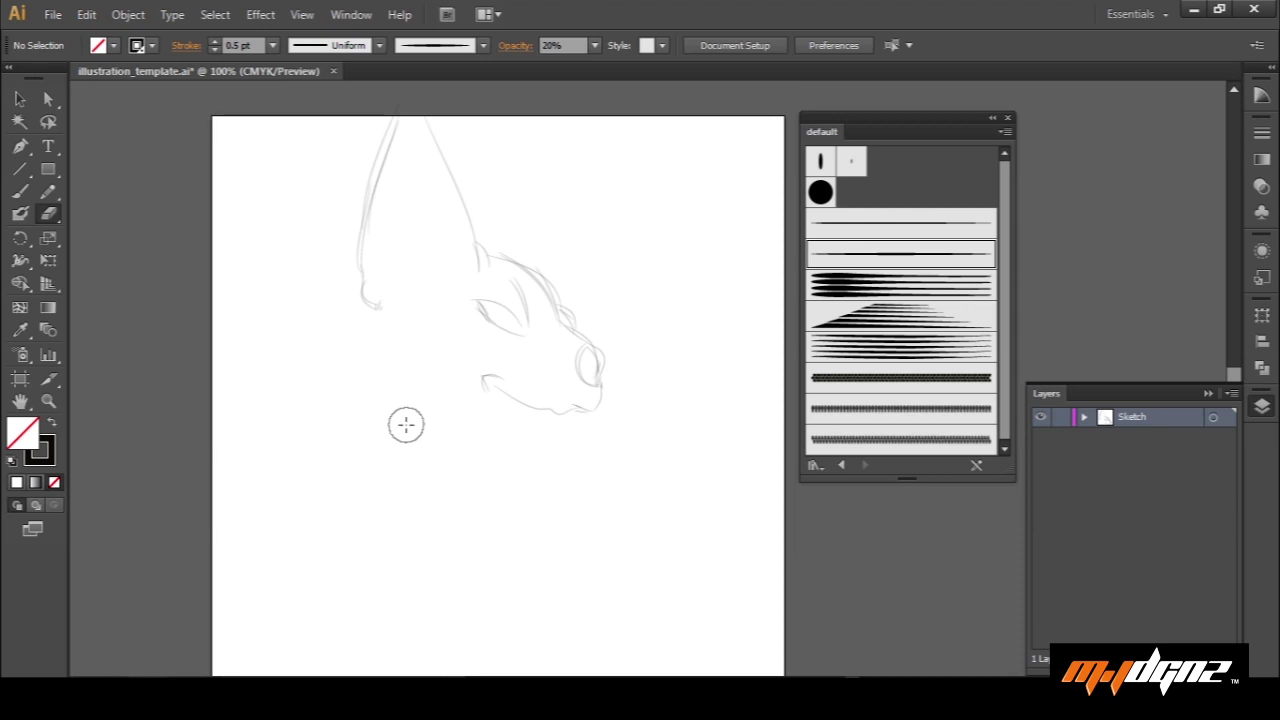
left_click_drag(522, 333, 499, 309)
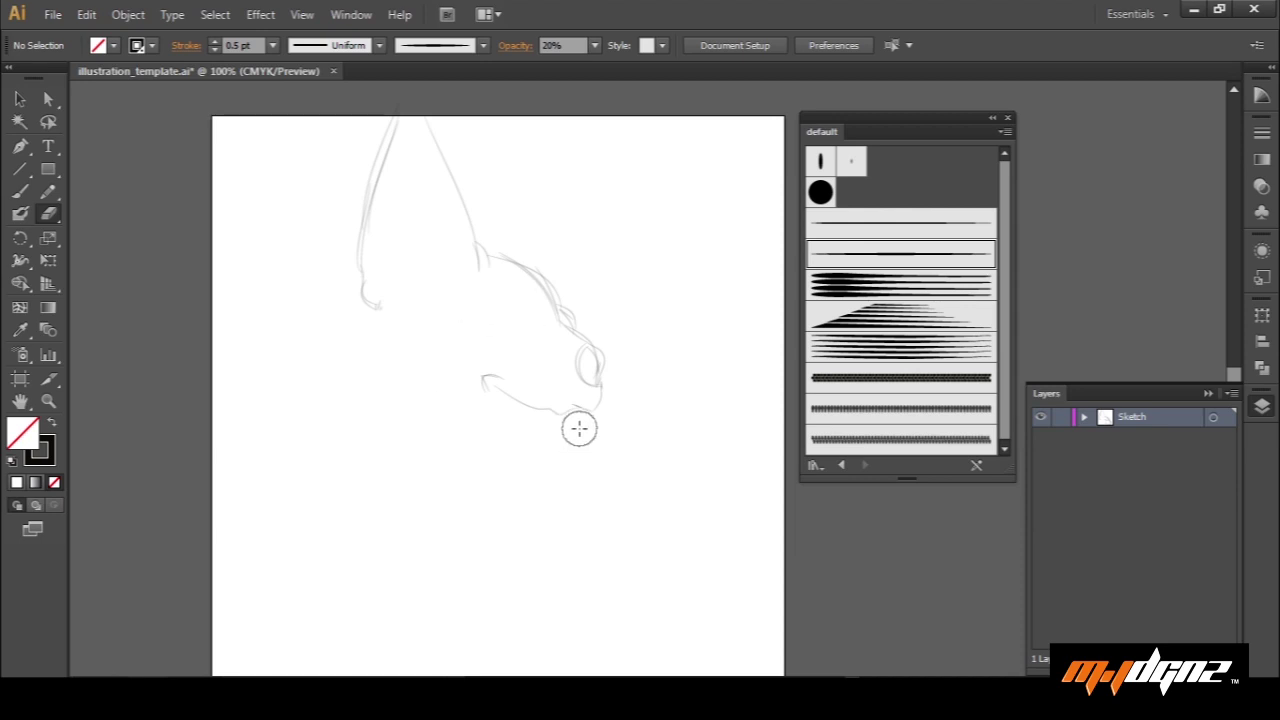
key("ctrl+z")
key("ctrl+z")
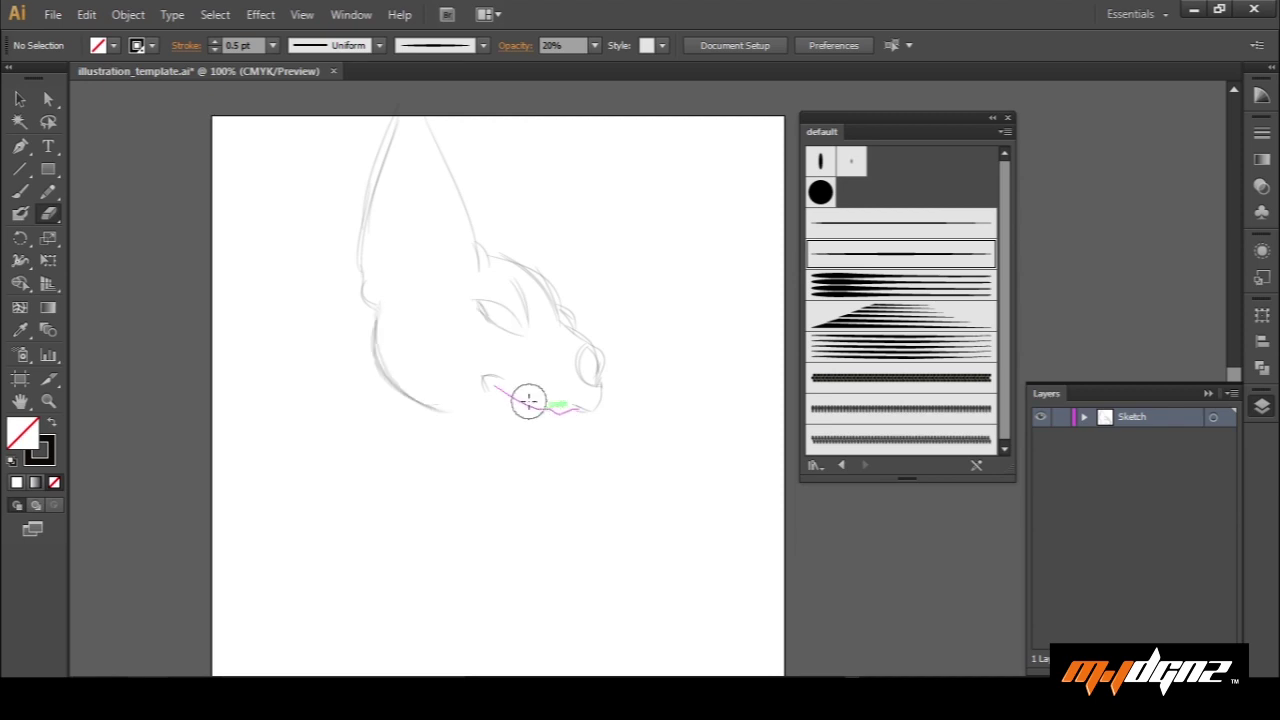
- Erase the curved cheek line, and brush in a fuller cheek curve with short neck strokes below it
mouse_move(528, 400)
left_mouse_down()
mouse_move(478, 383)
mouse_move(461, 412)
mouse_move(439, 412)
mouse_move(379, 335)
left_mouse_up()
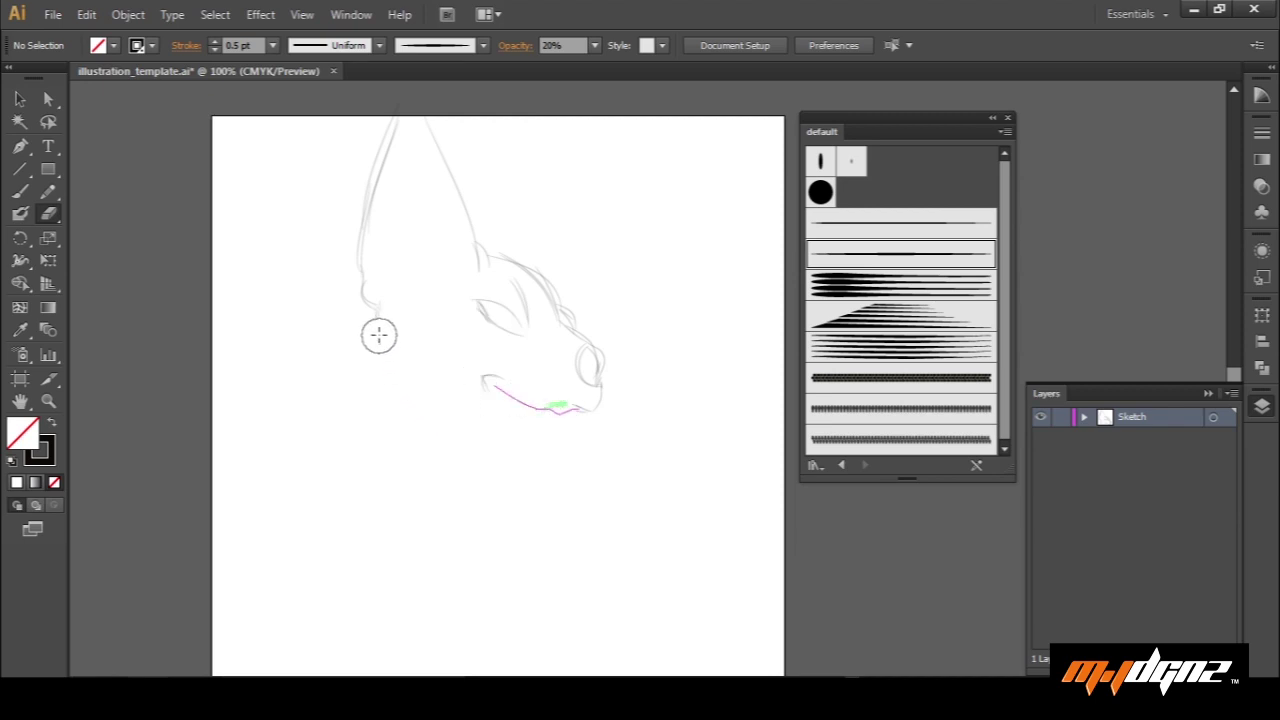
key("b")
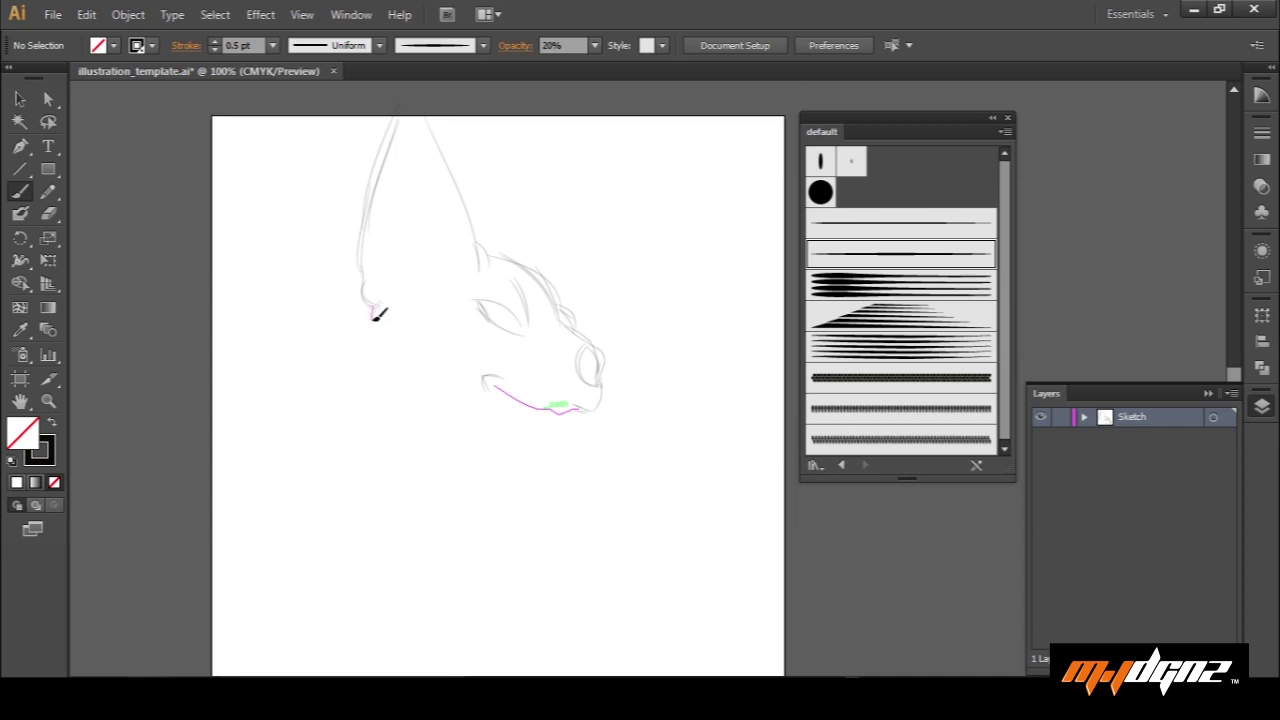
mouse_move(373, 316)
left_mouse_down()
mouse_move(381, 391)
mouse_move(440, 423)
left_mouse_up()
mouse_move(378, 303)
left_mouse_down()
mouse_move(380, 381)
mouse_move(437, 412)
left_mouse_up()
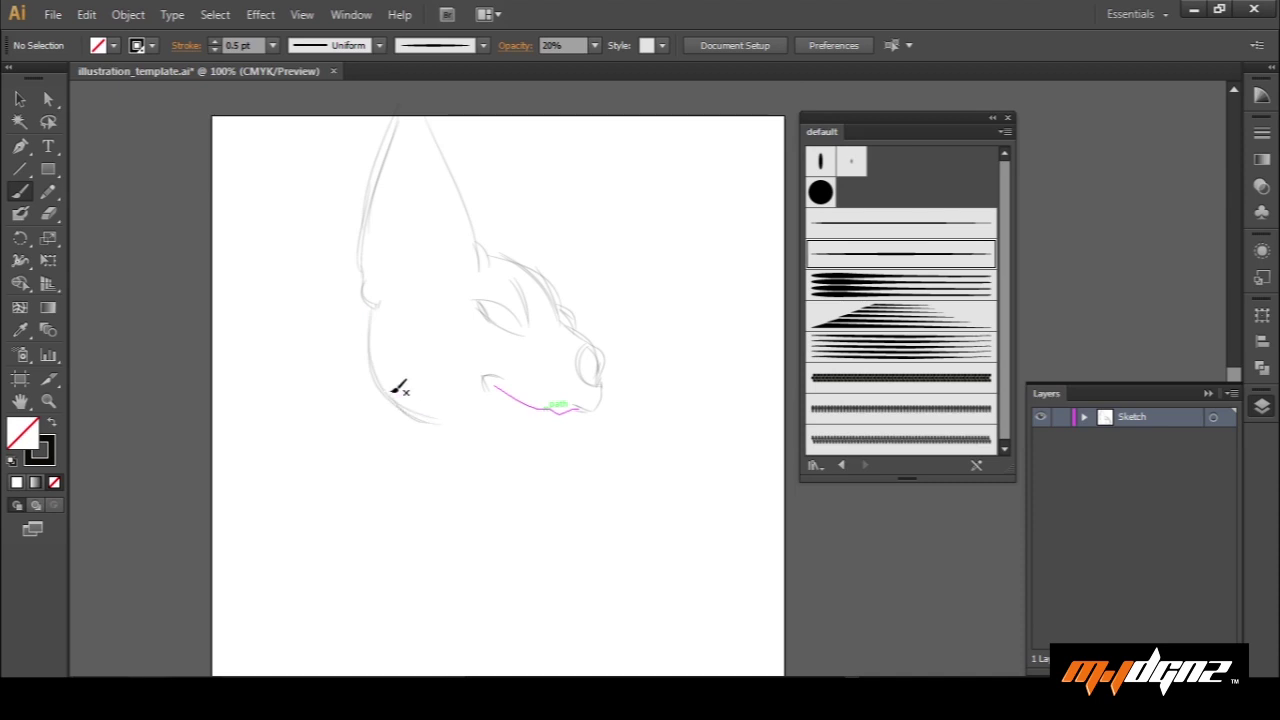
mouse_move(430, 419)
left_mouse_down()
mouse_move(431, 460)
mouse_move(424, 452)
left_mouse_up()
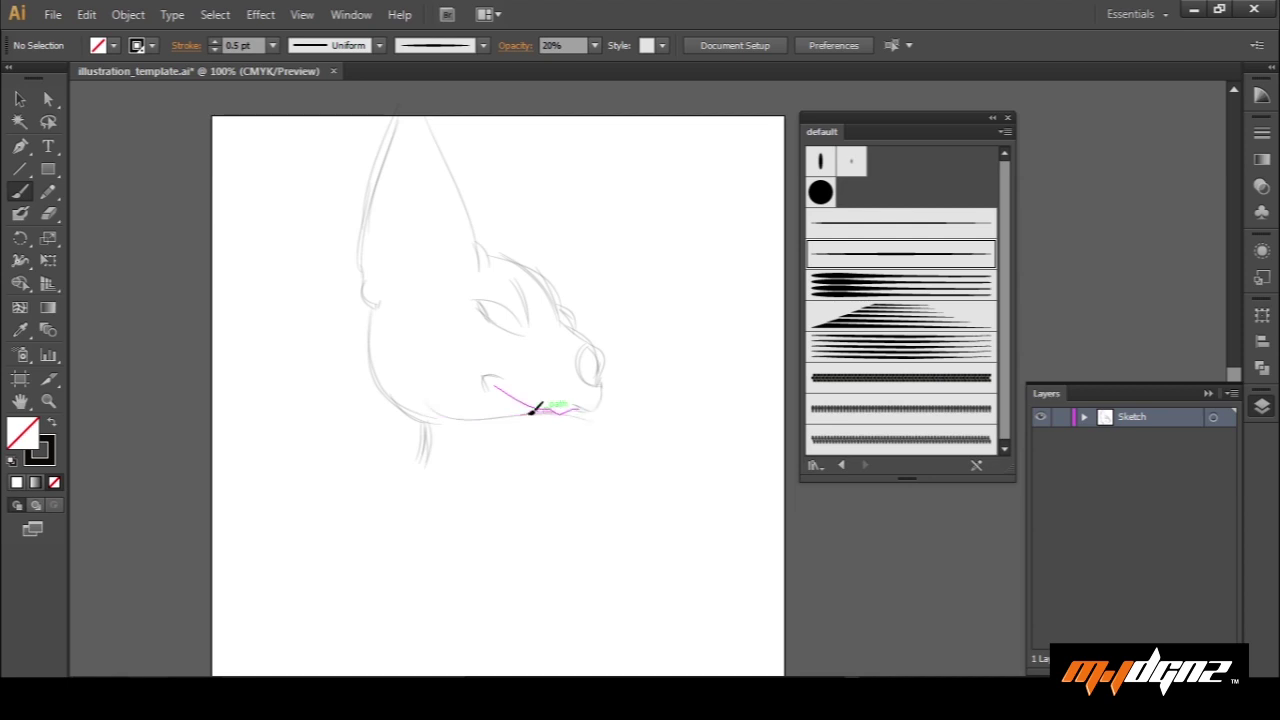
- Delete the old eye and upper snout strokes, and sketch the lower jaw curving into the throat
key("a")
left_click_drag(442, 294, 648, 383)
key("Delete")
key("b")
mouse_move(591, 414)
left_mouse_down()
mouse_move(541, 427)
mouse_move(507, 470)
left_mouse_up()
- Rework the tall ear with layered strokes along both sides, up to its pointed tip and down to its base
left_click_drag(476, 243, 489, 269)
left_click_drag(414, 98, 470, 220)
mouse_move(396, 92)
left_mouse_down()
mouse_move(367, 190)
mouse_move(360, 282)
left_mouse_up()
mouse_move(367, 236)
left_mouse_down()
mouse_move(317, 352)
mouse_move(340, 382)
left_mouse_up()
mouse_move(323, 403)
left_mouse_down()
mouse_move(345, 431)
mouse_move(363, 527)
left_mouse_up()
left_click_drag(343, 236, 327, 301)
left_click_drag(392, 160, 358, 222)
- Sketch the muzzle, mouth line, chin, underside of the jaw and the start of the neck
mouse_move(400, 183)
left_mouse_down()
mouse_move(446, 358)
mouse_move(514, 374)
mouse_move(525, 428)
mouse_move(617, 447)
mouse_move(582, 514)
left_mouse_up()
mouse_move(578, 510)
left_mouse_down()
mouse_move(479, 470)
mouse_move(487, 463)
left_mouse_up()
mouse_move(577, 451)
left_mouse_down()
mouse_move(585, 509)
mouse_move(545, 540)
left_mouse_up()
mouse_move(562, 533)
left_mouse_down()
mouse_move(529, 552)
mouse_move(392, 521)
left_mouse_up()
left_click_drag(362, 520, 410, 542)
left_click_drag(385, 538, 379, 582)
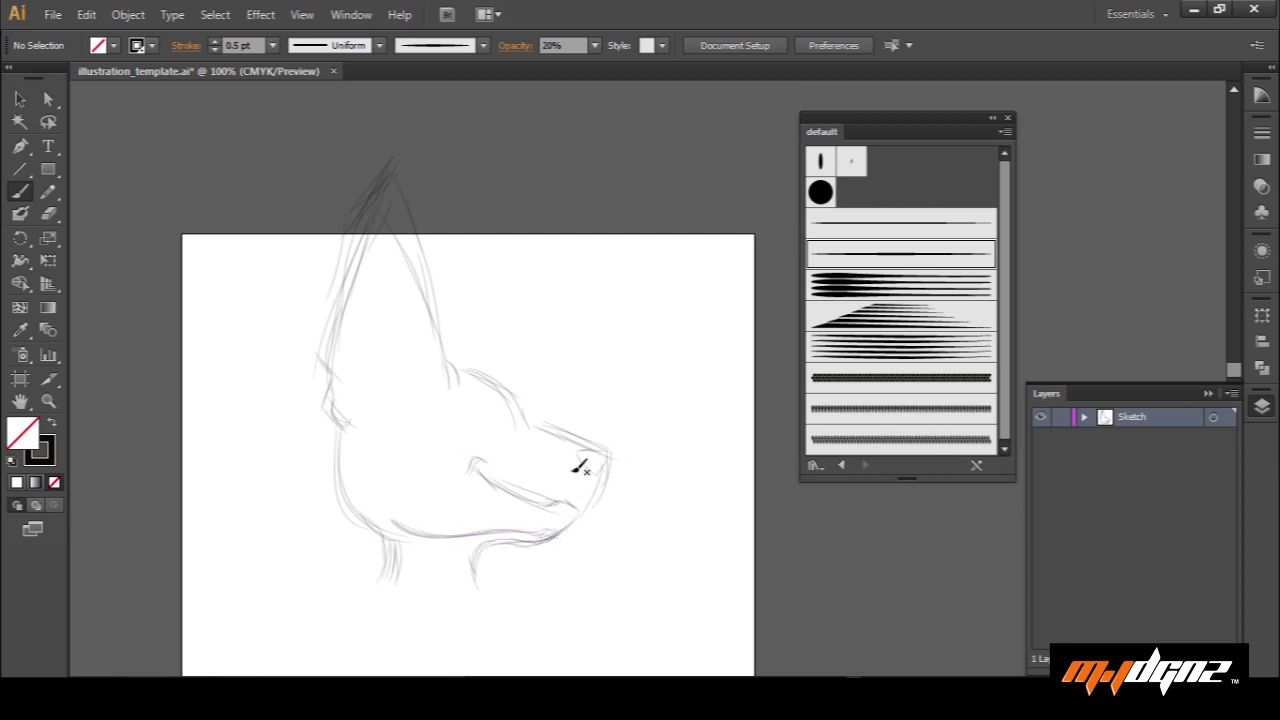
- Sketch the angular cheekbone mark and a narrow slanted eye ending near the bridge of the snout
left_click_drag(397, 453, 440, 475)
left_click_drag(431, 470, 438, 505)
mouse_move(442, 401)
left_mouse_down()
mouse_move(504, 415)
mouse_move(514, 432)
left_mouse_up()
mouse_move(510, 432)
left_mouse_down()
mouse_move(452, 406)
mouse_move(541, 422)
left_mouse_up()
- Sketch a second, narrower pointed ear rising behind the forehead
mouse_move(465, 370)
left_mouse_down()
mouse_move(535, 428)
mouse_move(535, 175)
mouse_move(472, 340)
mouse_move(526, 178)
left_mouse_up()
left_click_drag(528, 178, 534, 350)
left_click_drag(536, 305, 523, 404)
- Select the anchor points at the front ear's tip and move them up to lengthen the ear
key("a")
left_click_drag(323, 146, 445, 264)
left_click_drag(391, 160, 391, 126)
key("v")
left_click(609, 301)
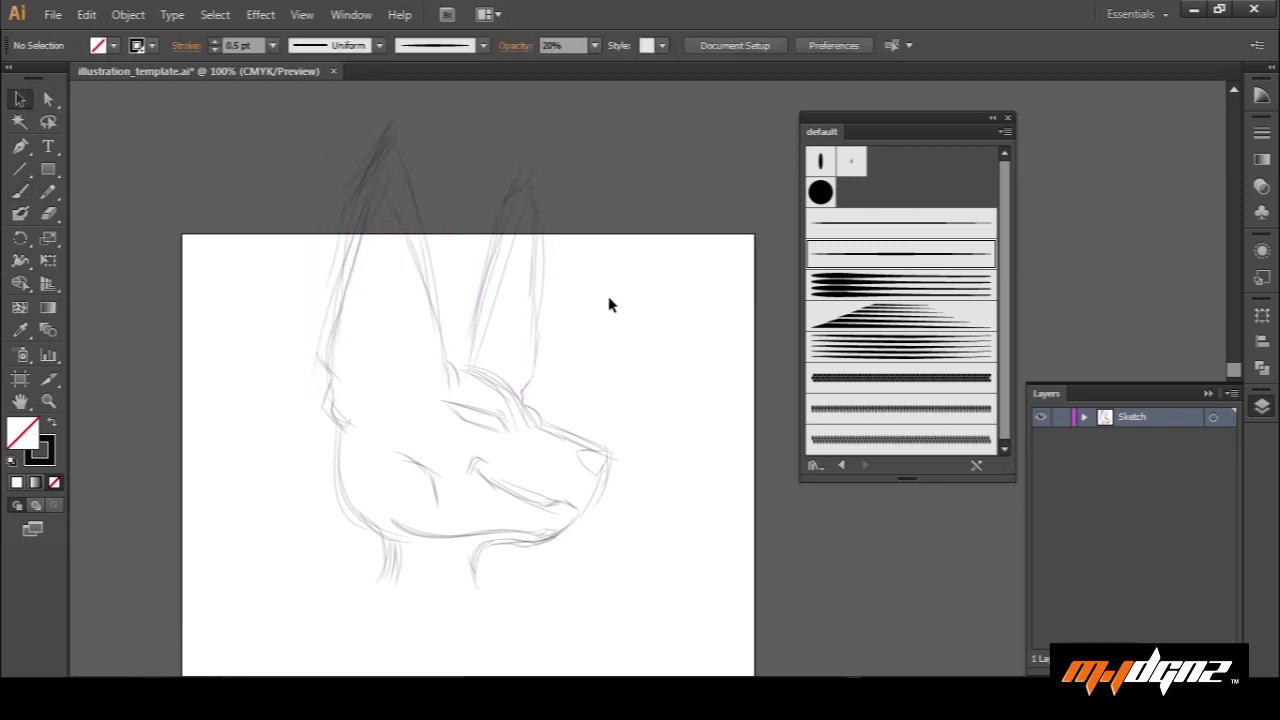
- Select the mouth line strokes and rotate them slightly so the front end of the mouth rises
left_click_drag(618, 551, 540, 466)
key("ctrl+minus")
key("ctrl+plus")
left_click_drag(628, 484, 631, 393)
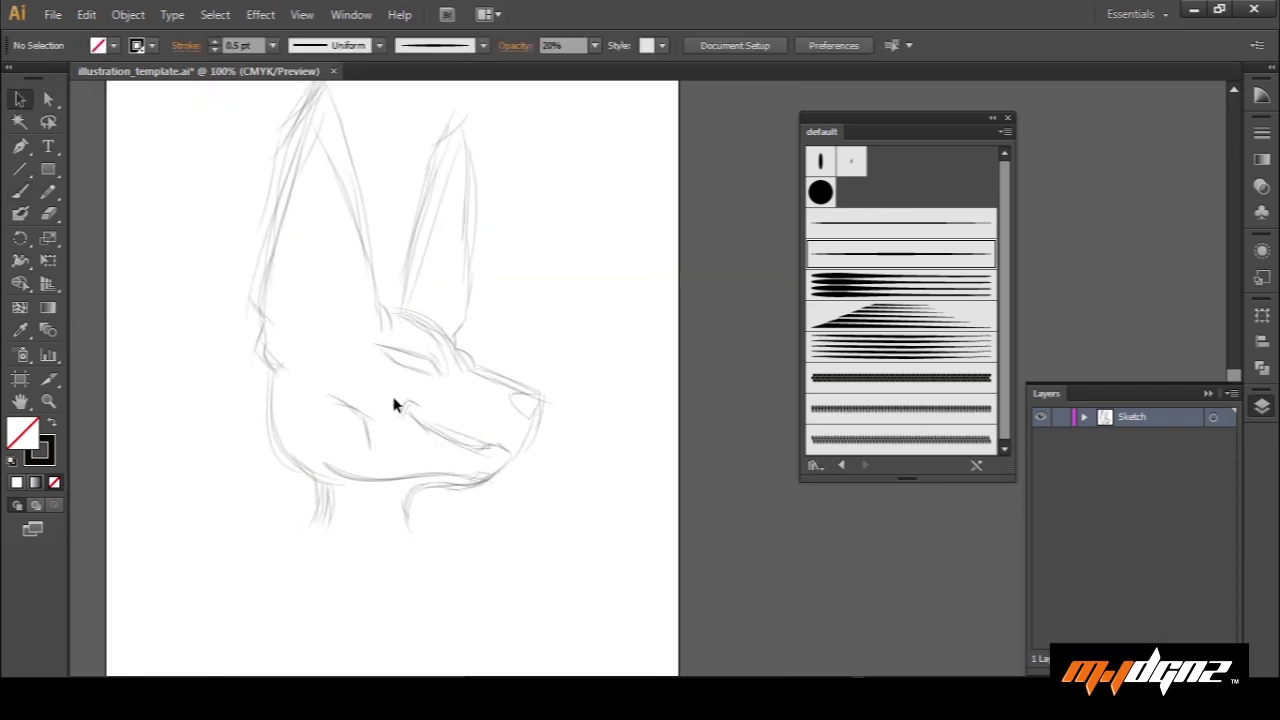
left_click_drag(393, 399, 498, 450)
key("e")
left_click_drag(578, 458, 575, 443)
key("v")
left_click(575, 443)
- Reinforce the front of the muzzle, chin, jawline, back of the cheek and both sides of the neck with brush strokes
key("b")
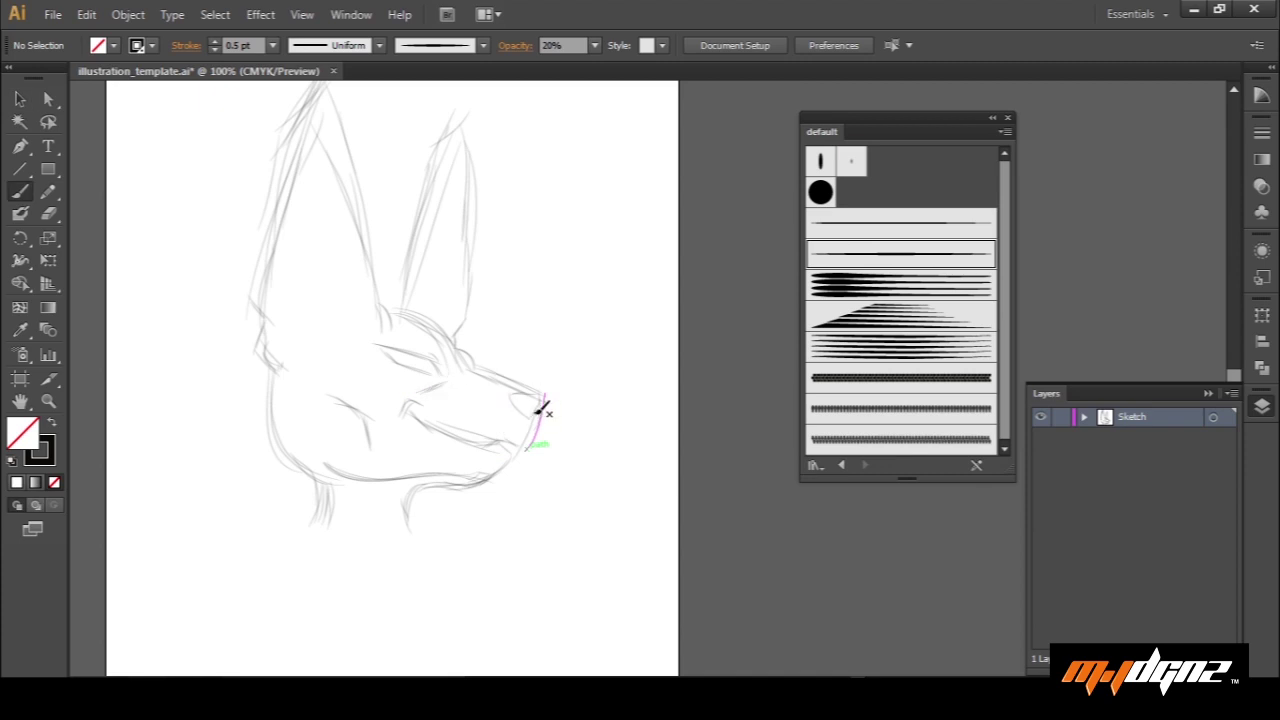
mouse_move(543, 397)
left_mouse_down()
mouse_move(524, 451)
mouse_move(490, 480)
left_mouse_up()
left_click_drag(494, 478, 426, 490)
left_click_drag(352, 477, 424, 502)
left_click_drag(424, 488, 411, 535)
left_click_drag(275, 412, 318, 480)
left_click_drag(331, 486, 313, 547)
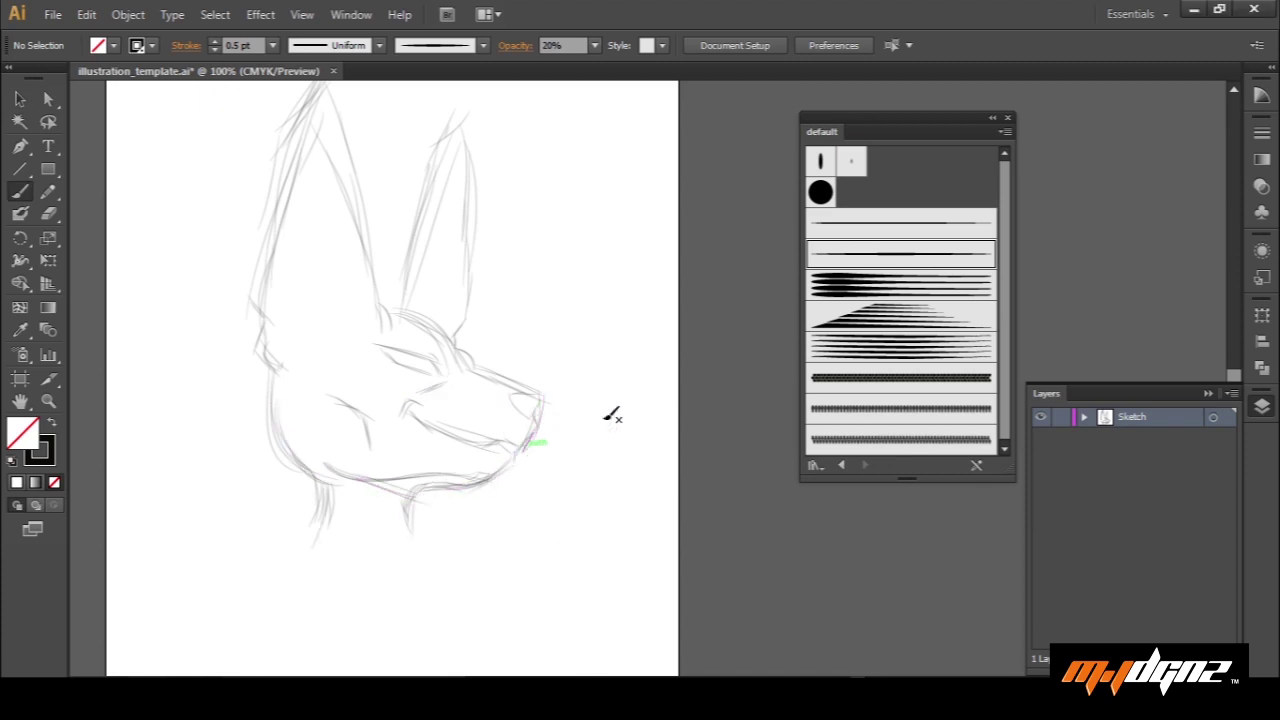
- Refine the back ear's edges and base, and sketch a small ear cuff on its outer edge
left_click_drag(440, 323, 424, 317)
left_click_drag(446, 157, 416, 290)
left_click_drag(459, 107, 434, 150)
left_click_drag(459, 106, 477, 214)
mouse_move(459, 213)
left_mouse_down()
mouse_move(461, 231)
mouse_move(482, 237)
left_mouse_up()
mouse_move(481, 214)
left_mouse_down()
mouse_move(480, 237)
mouse_move(482, 216)
left_mouse_up()
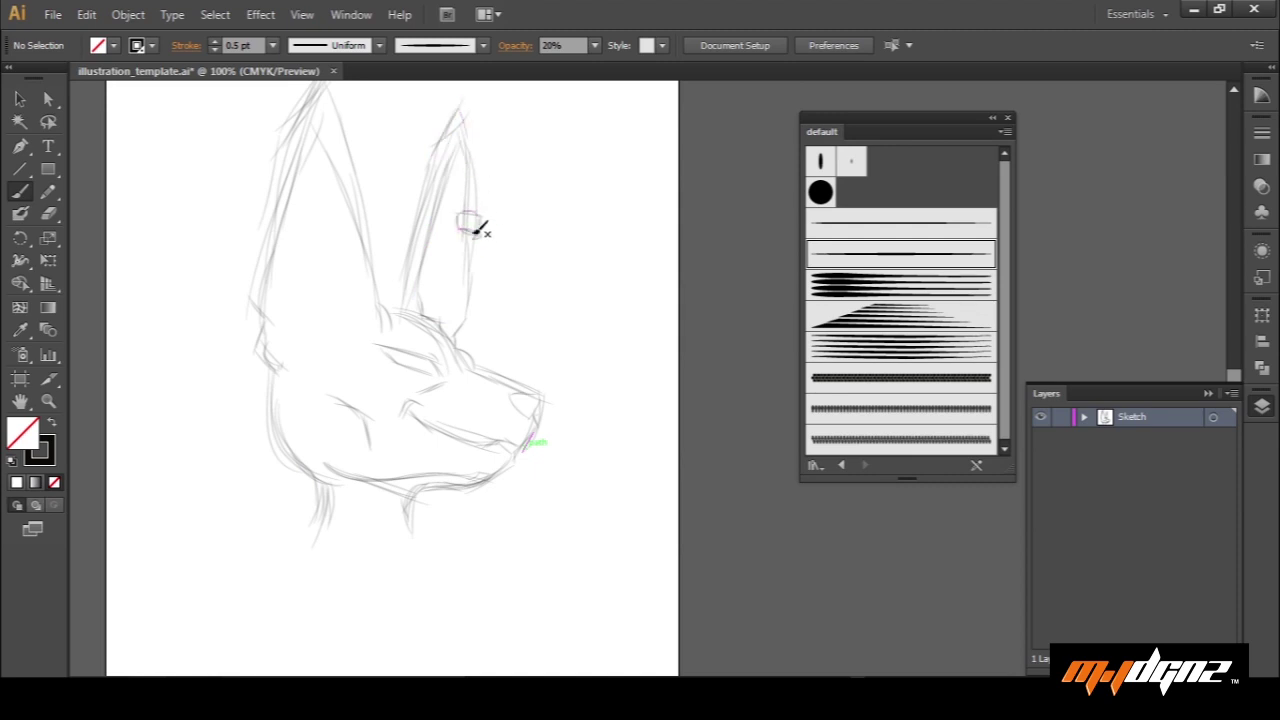
- Sketch the front ear's inner contour with jagged fur at its base, and add detail inside the eye
left_click_drag(322, 128, 350, 205)
mouse_move(350, 312)
left_mouse_down()
mouse_move(317, 306)
mouse_move(285, 338)
left_mouse_up()
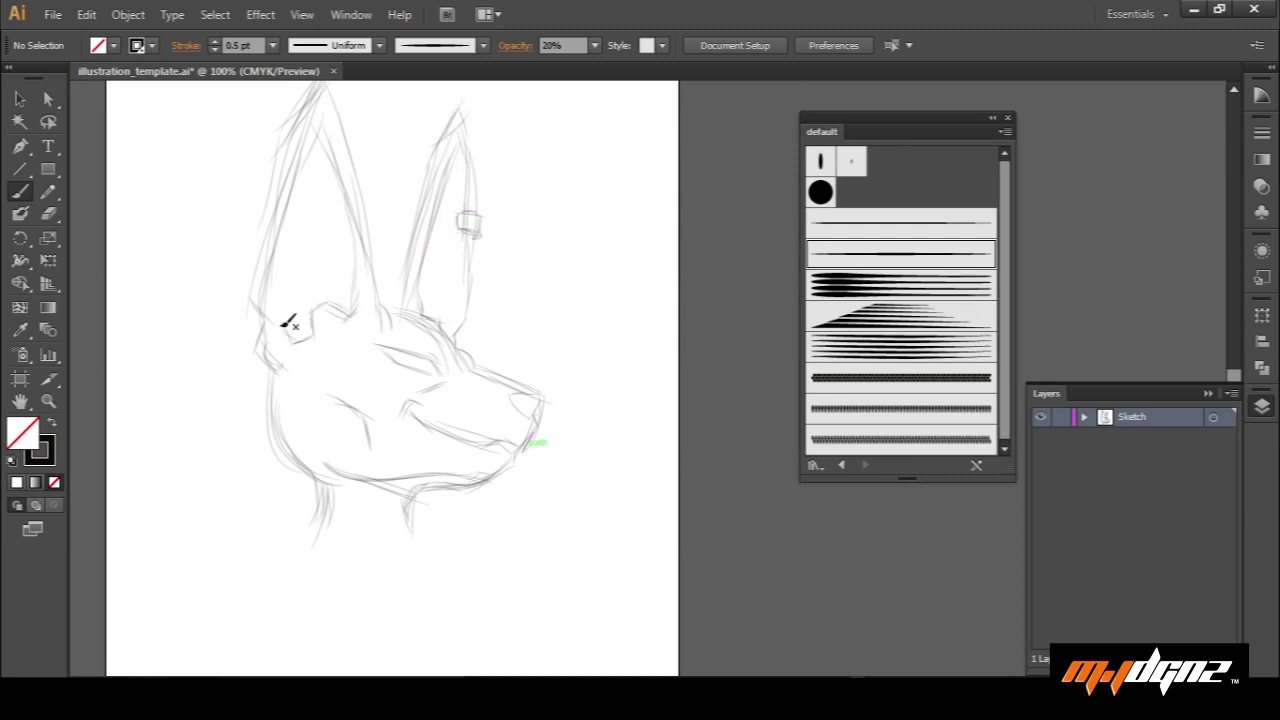
left_click_drag(438, 372, 410, 362)
left_click(554, 357, "ctrl")
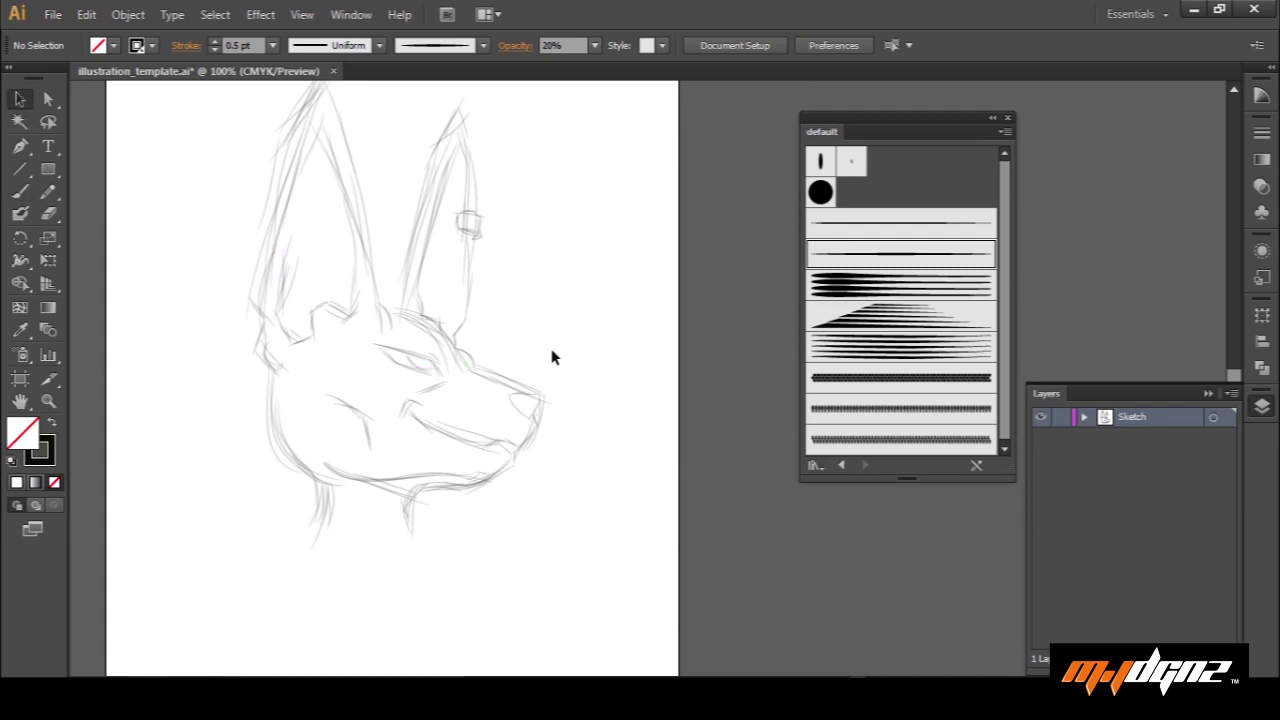
- Select the lower jaw and neck strokes and move them up slightly
key("v")
left_click_drag(230, 570, 490, 470)
left_click_drag(392, 548, 392, 532)
left_click(594, 528)
- Add a short lip stroke at the front of the mouth, and sketch a neck crease and curved collar band
key("b")
left_click_drag(514, 430, 508, 443)
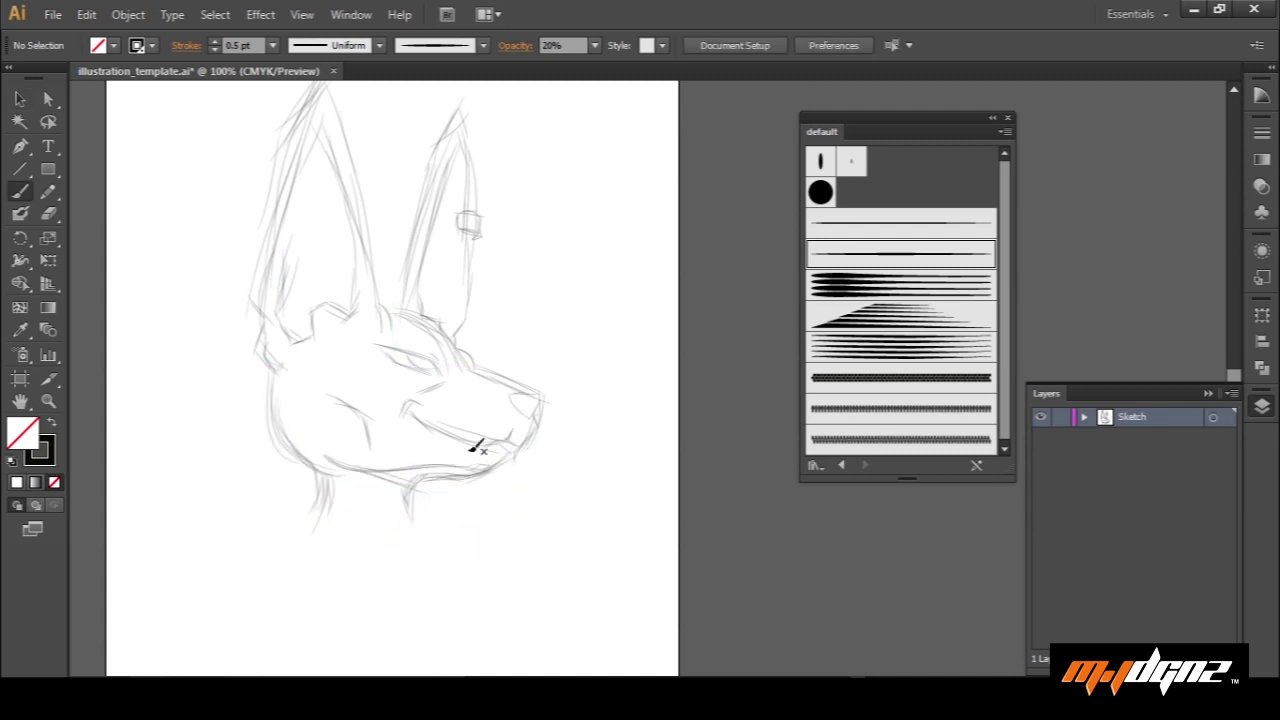
left_click_drag(356, 485, 371, 512)
mouse_move(327, 518)
left_mouse_down()
mouse_move(385, 504)
mouse_move(418, 518)
left_mouse_up()
left_click_drag(316, 540, 416, 537)
left_click_drag(308, 548, 416, 538)
left_click_drag(312, 514, 310, 546)
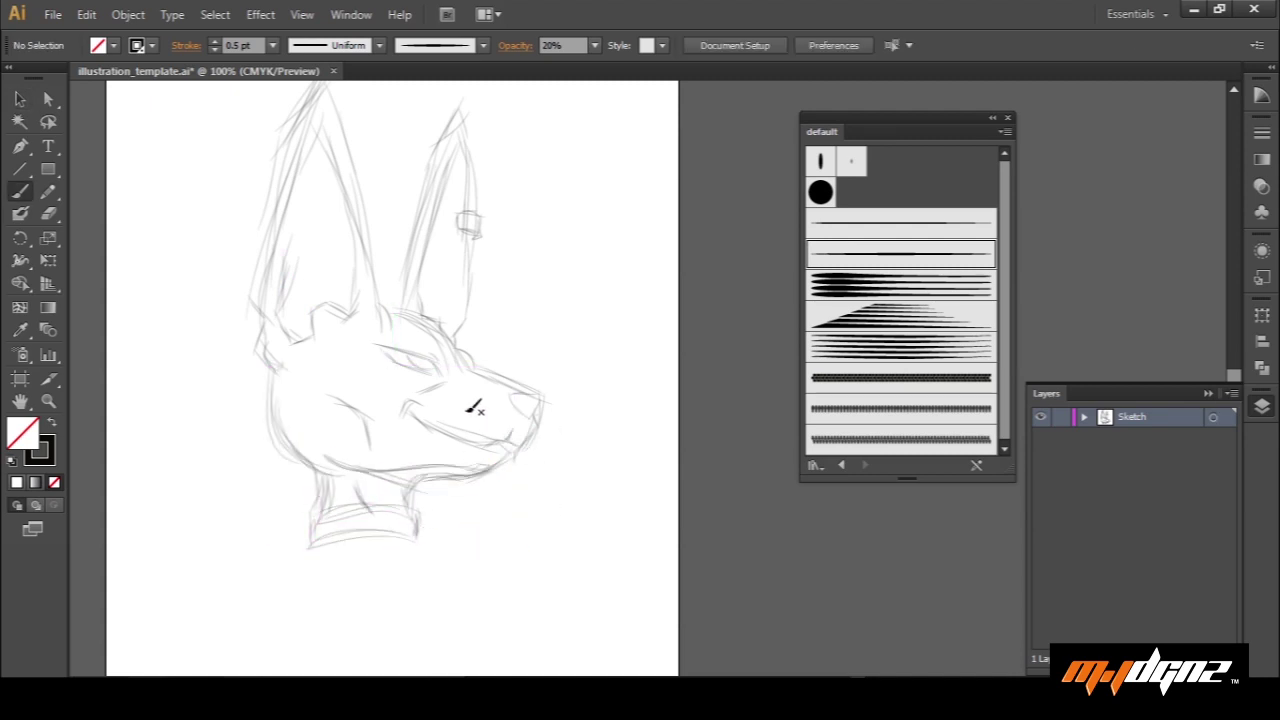
- Strengthen the nose, top of the muzzle, forehead and chin with further sketch strokes
mouse_move(538, 394)
left_mouse_down()
mouse_move(518, 410)
mouse_move(503, 366)
mouse_move(392, 312)
left_mouse_up()
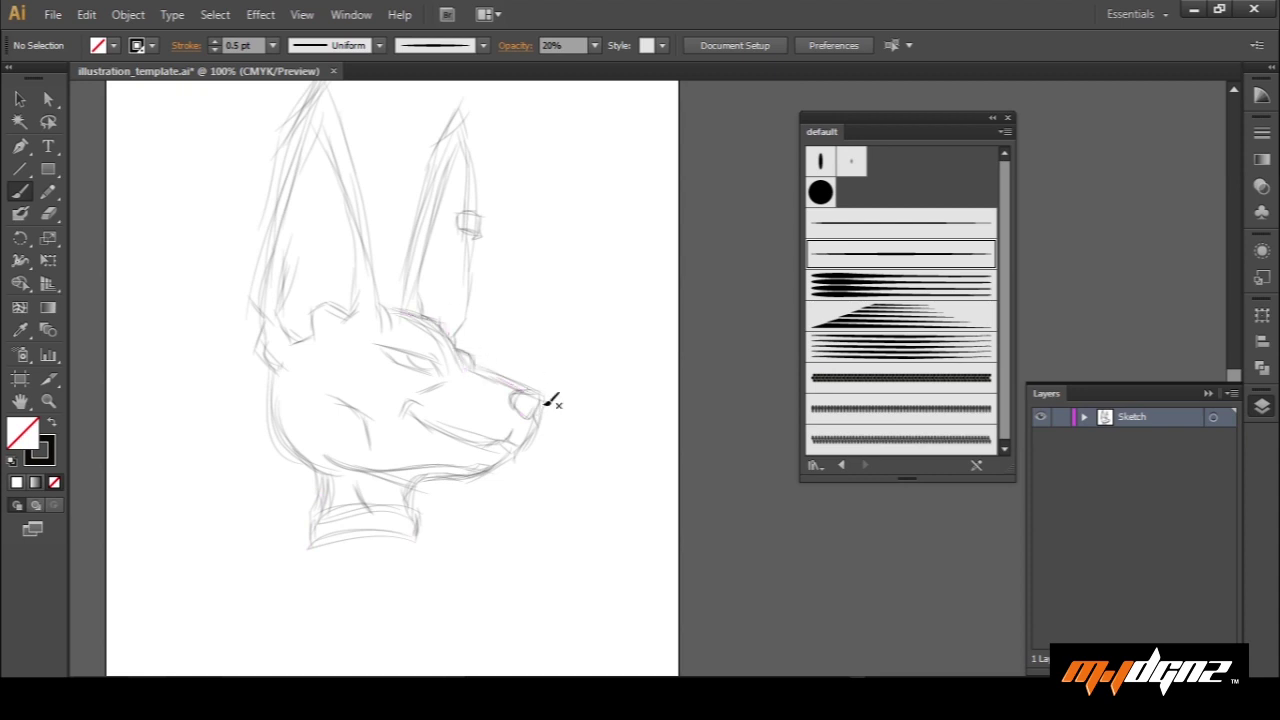
mouse_move(528, 447)
left_mouse_down()
mouse_move(476, 474)
mouse_move(478, 488)
mouse_move(430, 490)
mouse_move(490, 470)
left_mouse_up()
key("shift+e")
key("v")
key("b")
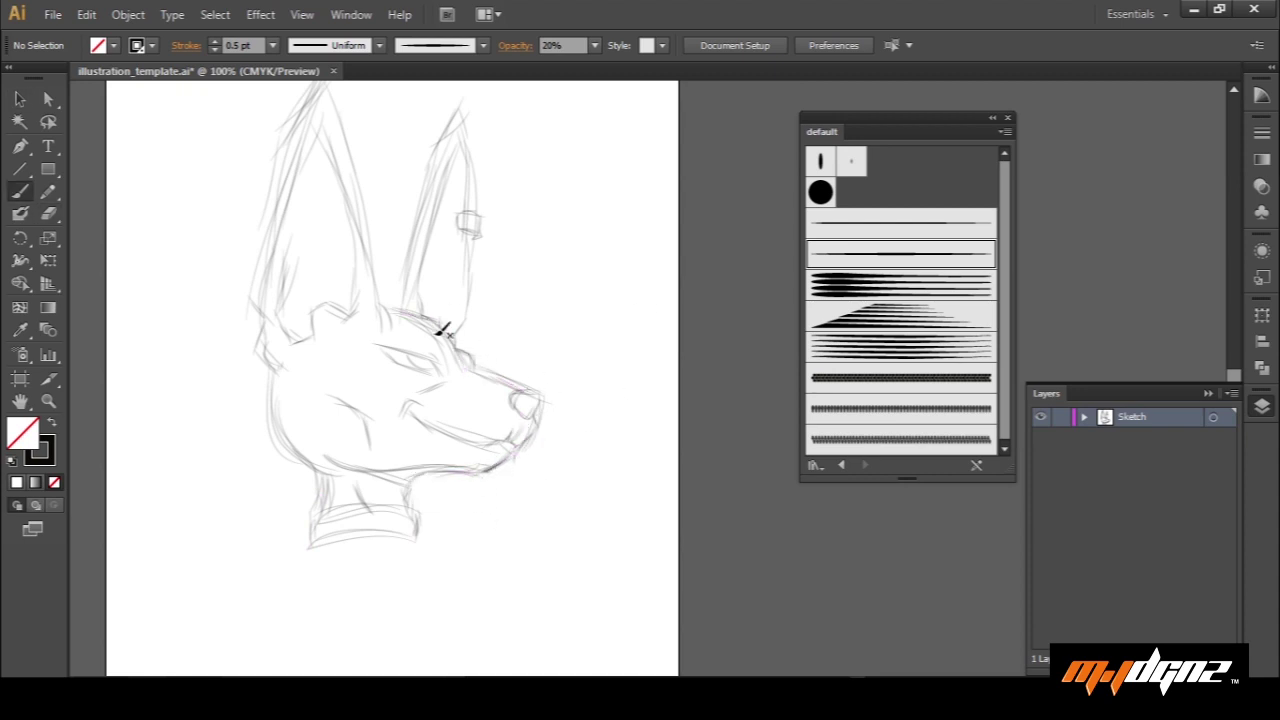
left_click_drag(438, 338, 442, 448)
- Sketch the sloping shoulders and the curved folds of the garment beneath the collar
key("v")
left_click_drag(226, 232, 394, 168)
left_click(393, 168)
left_click_drag(430, 660, 404, 577)
key("b")
mouse_move(310, 558)
left_mouse_down()
mouse_move(378, 565)
mouse_move(369, 578)
mouse_move(394, 590)
left_mouse_up()
left_click_drag(232, 574, 316, 582)
mouse_move(400, 575)
left_mouse_down()
mouse_move(402, 614)
mouse_move(444, 613)
left_mouse_up()
left_click_drag(424, 571, 560, 621)
left_click_drag(215, 611, 397, 643)
left_click_drag(281, 591, 358, 620)
left_click_drag(514, 517, 570, 517)
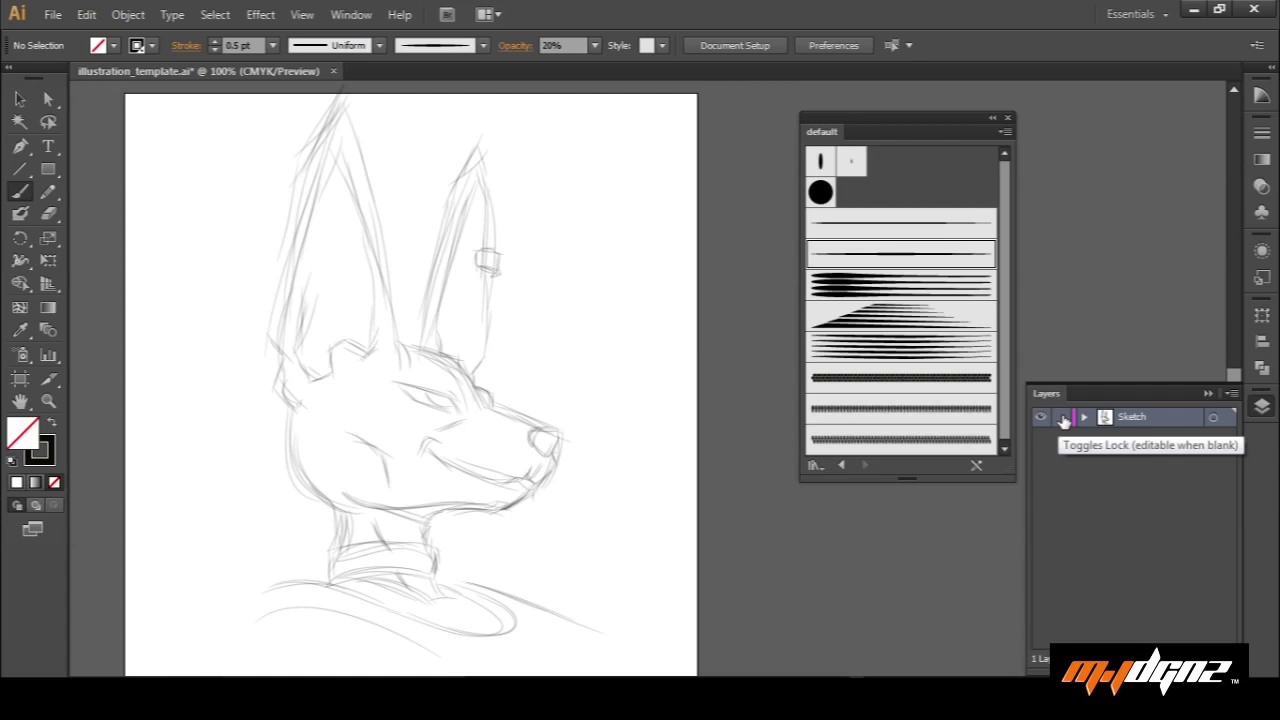
- Lock the Sketch layer and add a new layer placed beneath it
left_click(1062, 418)
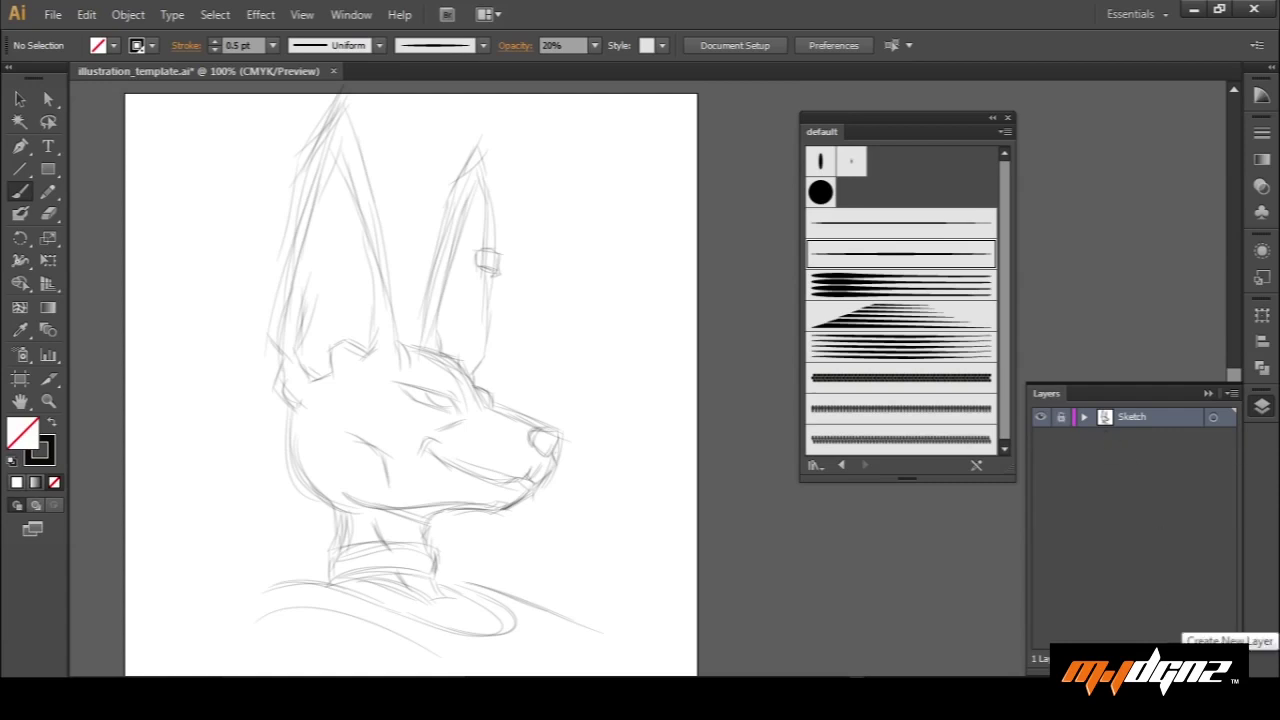
left_click(1204, 659)
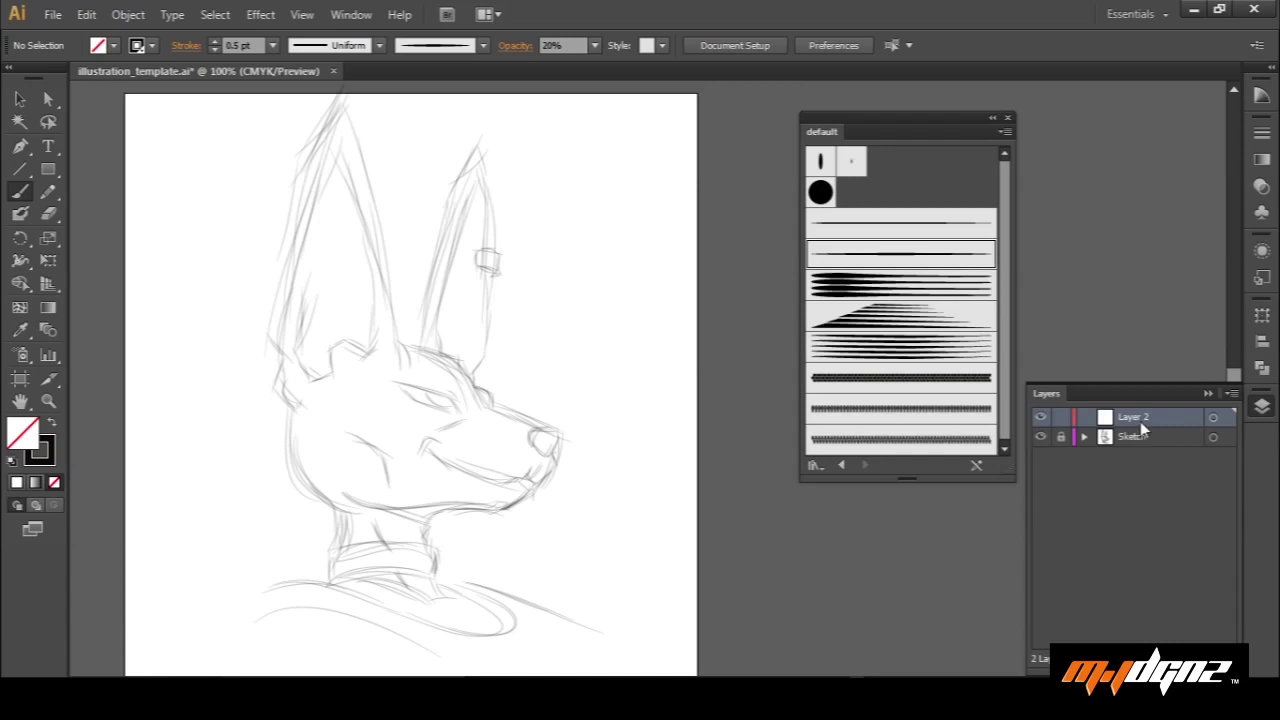
mouse_move(1142, 428)
left_mouse_down()
mouse_move(1143, 457)
mouse_move(1135, 418)
mouse_move(1140, 452)
left_mouse_up()
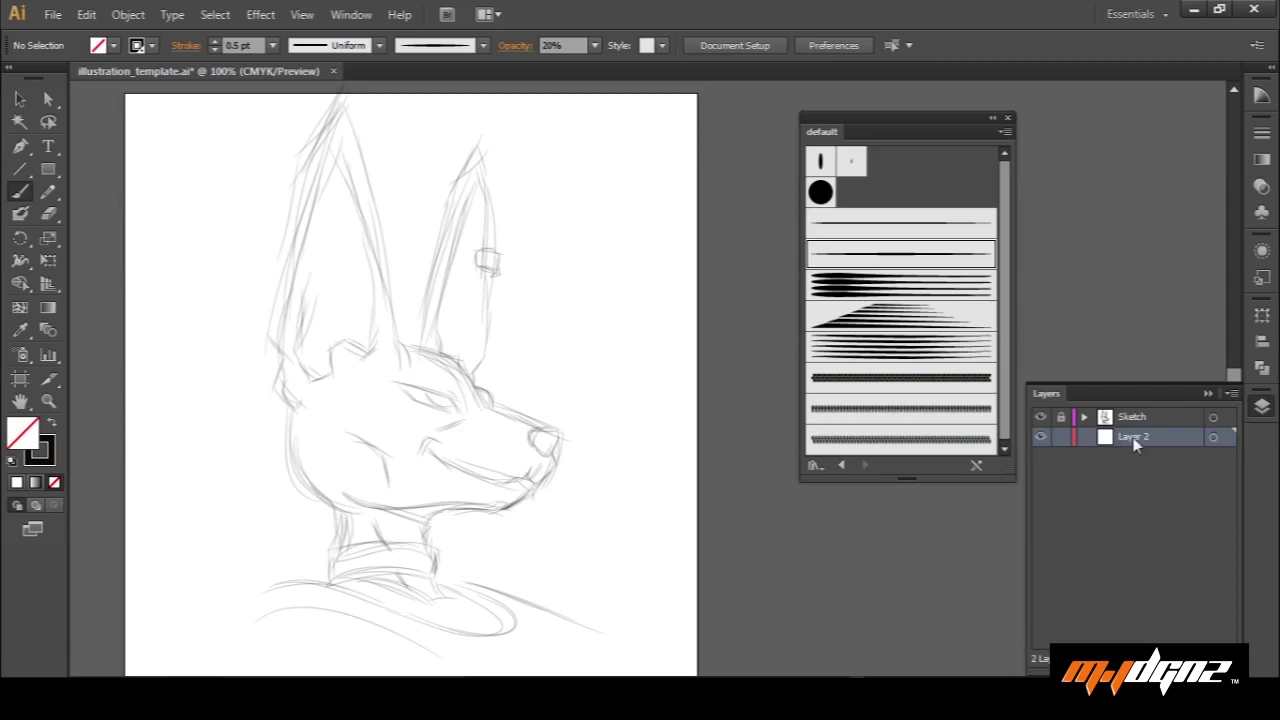
- Rename the new layer as Line Work
left_click(1168, 418)
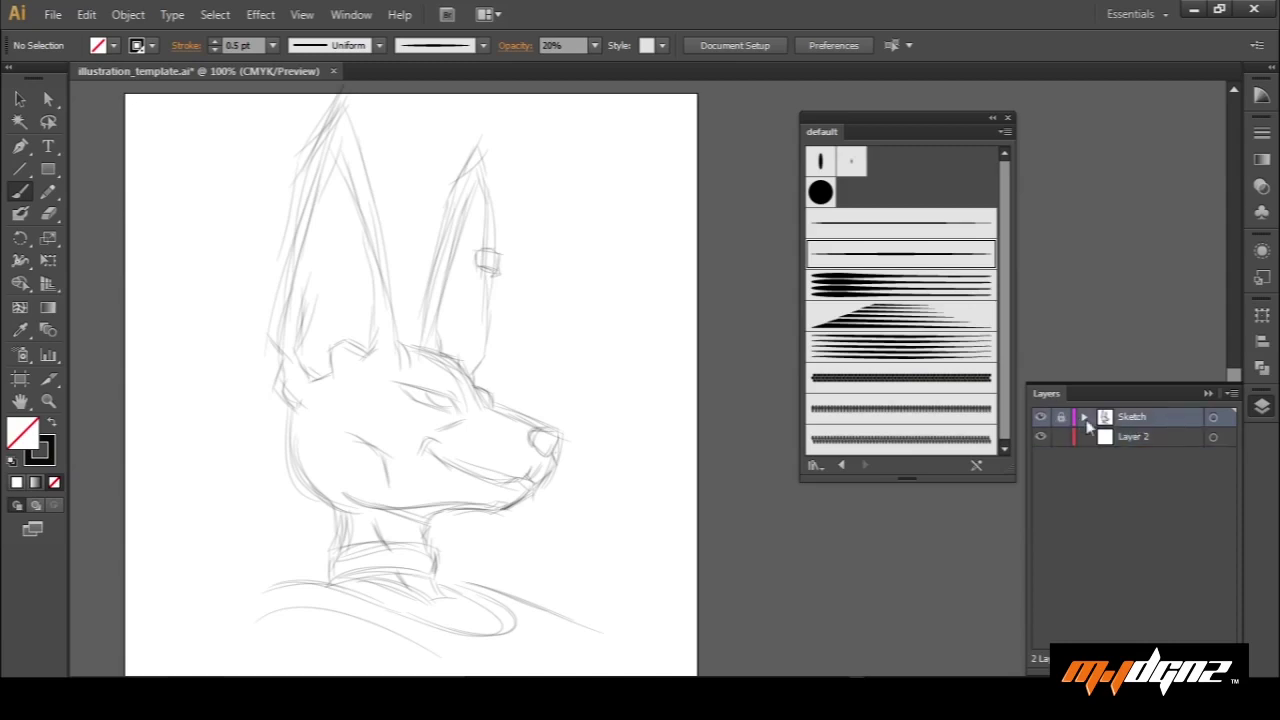
left_click(1136, 440)
double_click(1136, 440)
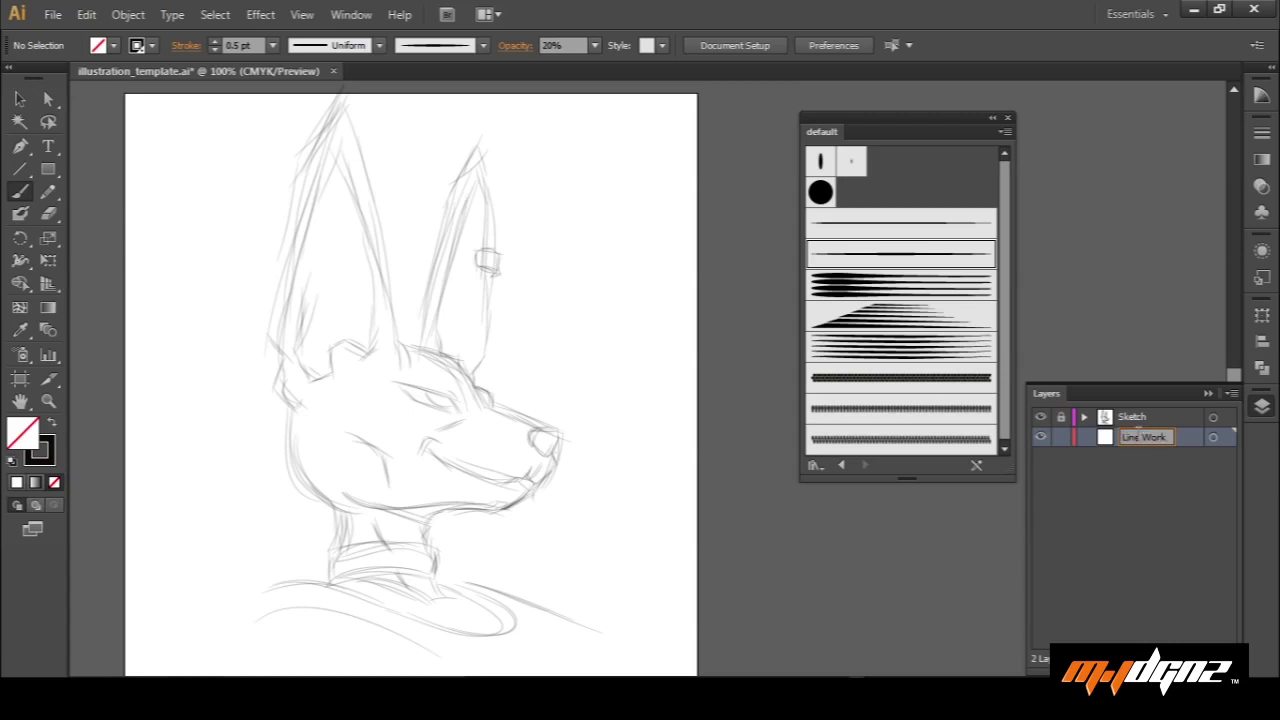
key("Return")
- Set the opacity for new brush strokes to 100%
mouse_move(331, 180)
left_mouse_down()
mouse_move(320, 215)
mouse_move(326, 196)
left_mouse_up()
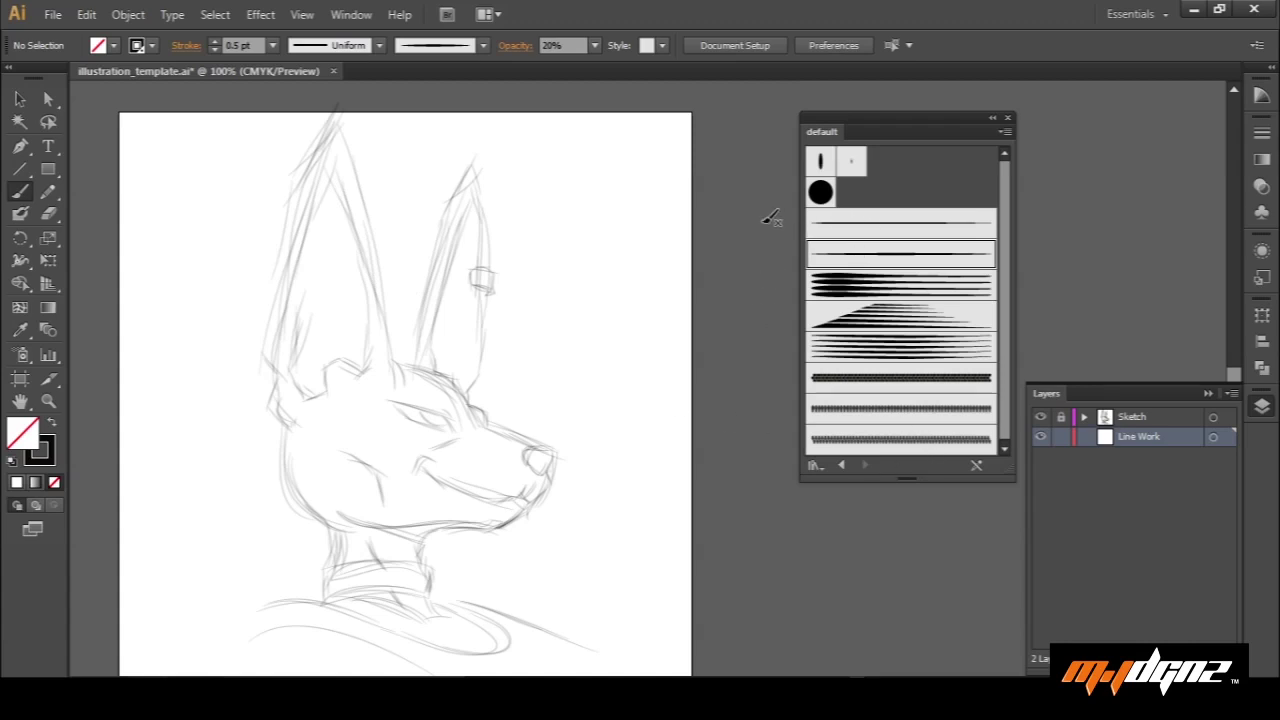
left_click(594, 45)
left_click(609, 268)
left_click_drag(488, 424, 556, 393)
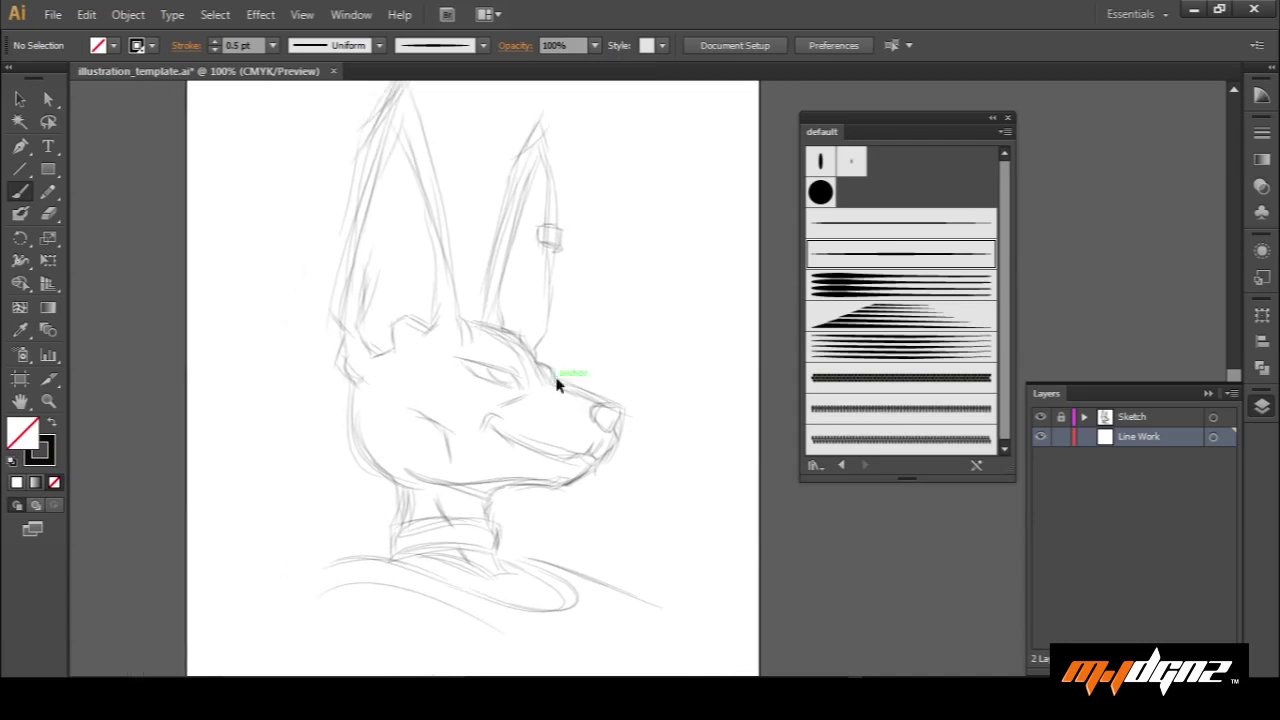
key("ctrl+plus")
key("ctrl+plus")
key("ctrl+plus")
key("ctrl+minus")
key("ctrl+minus")
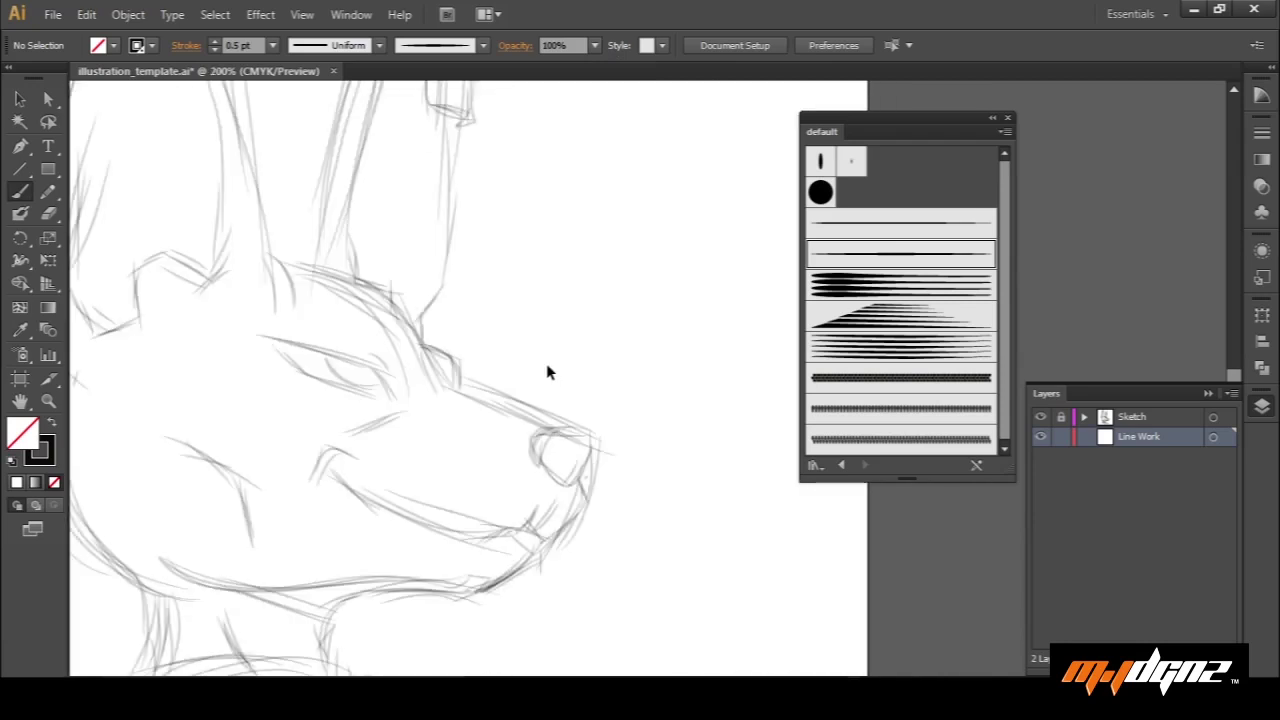
key("ctrl+plus")
key("ctrl+plus")
key("ctrl+minus")
key("ctrl+minus")
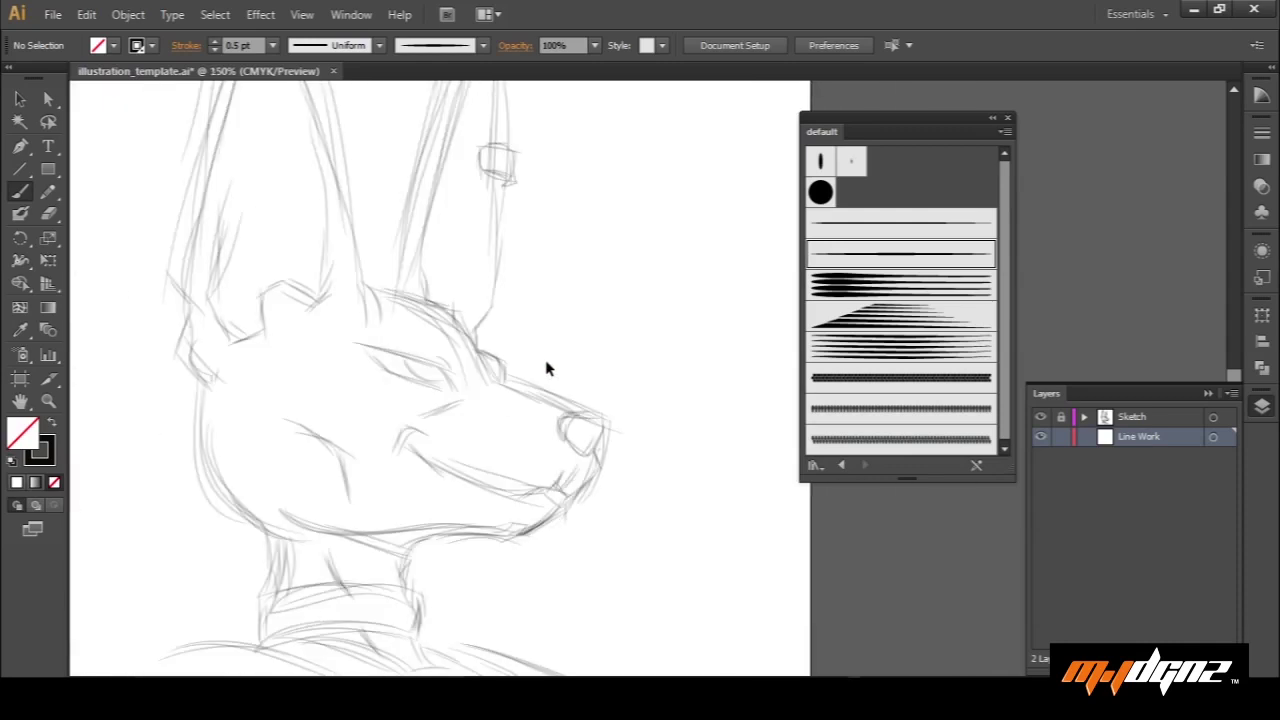
key("ctrl+plus")
key("ctrl+plus")
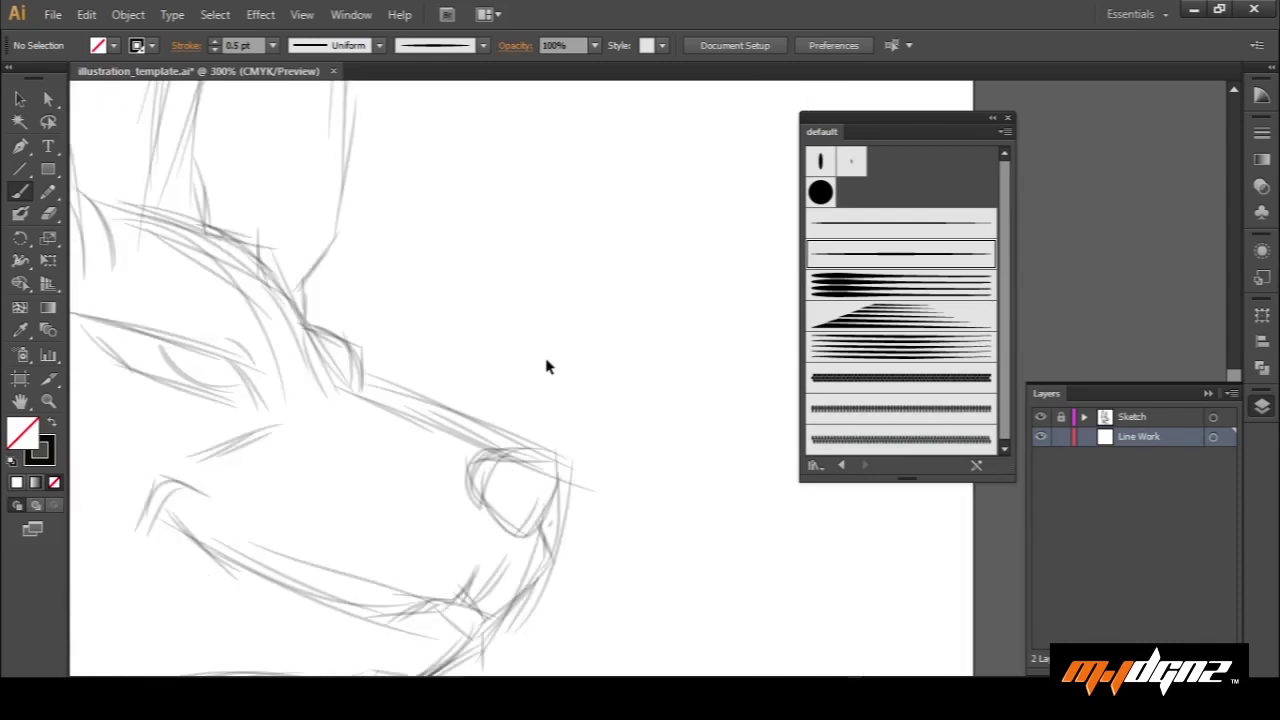
key("ctrl+minus")
key("ctrl+plus")
- Set the stroke weight to 0.75 pt and trace the forehead curve from the ear base to the bridge of the snout
mouse_move(364, 303)
left_mouse_down()
mouse_move(544, 320)
mouse_move(507, 252)
mouse_move(466, 255)
mouse_move(480, 297)
left_mouse_up()
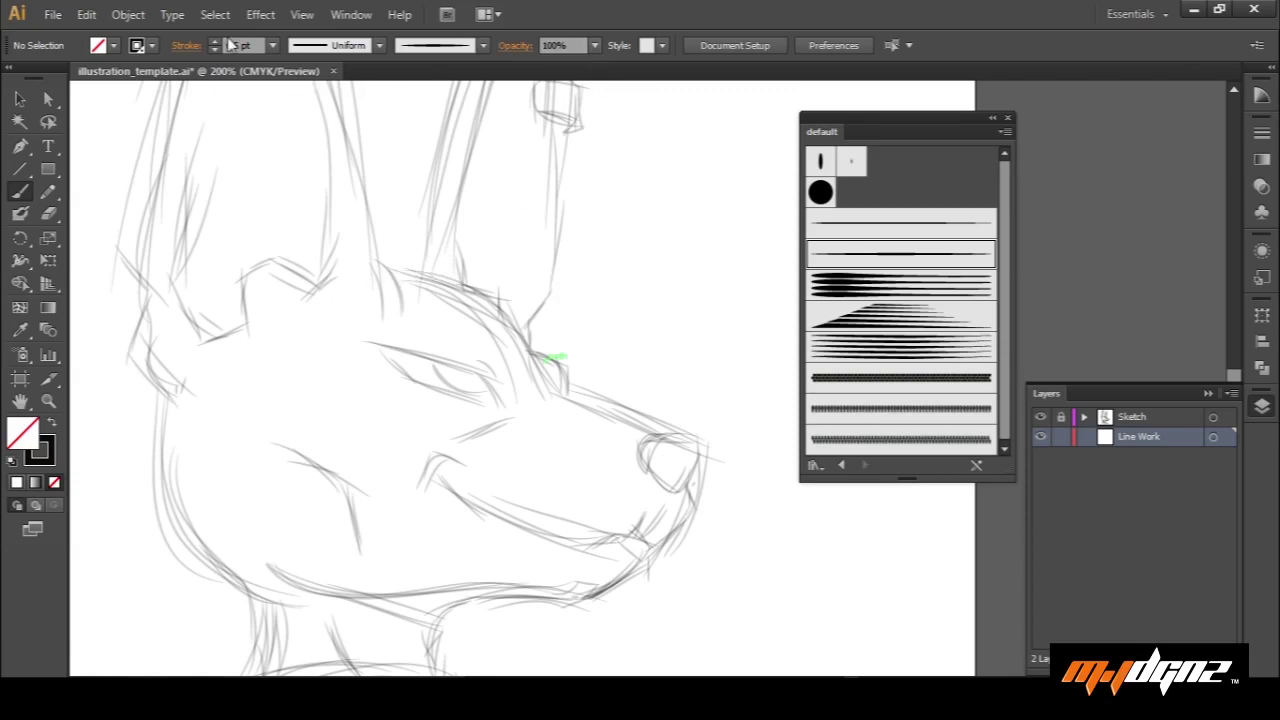
left_click(272, 45)
left_click(292, 110)
left_click_drag(393, 270, 465, 285)
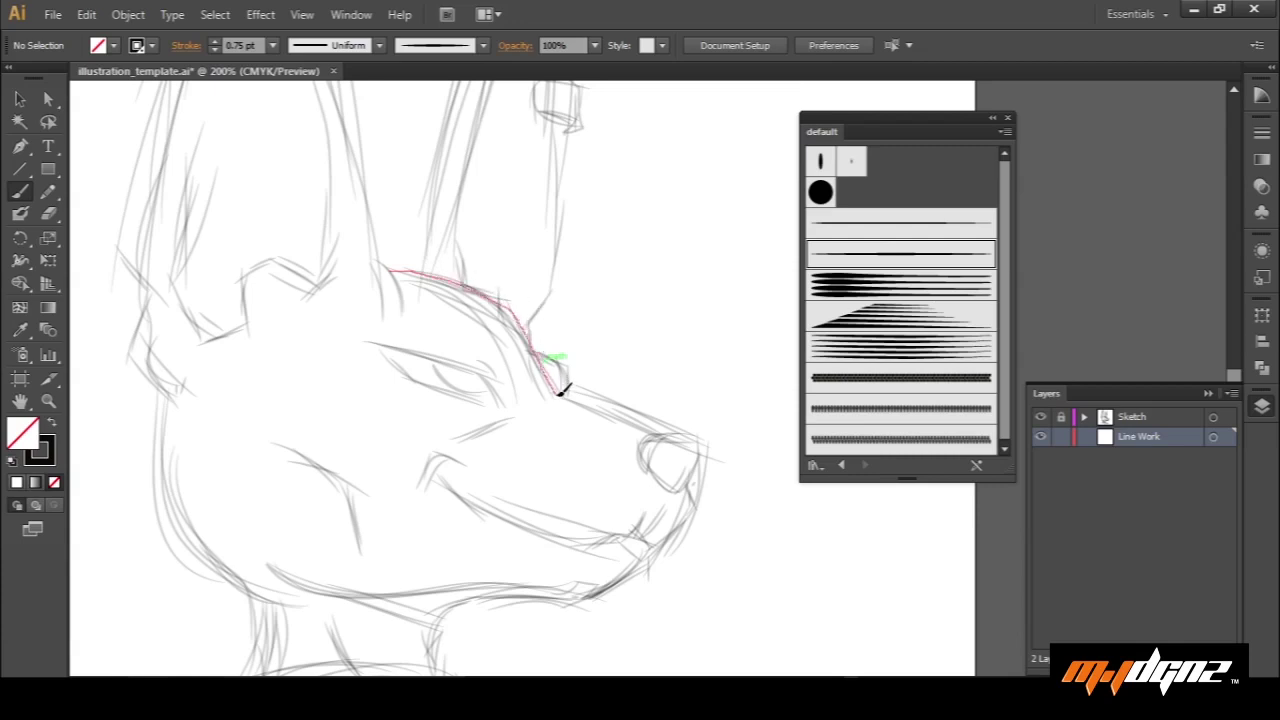
left_click_drag(559, 393, 555, 394)
- Adjust the anchor point and handle on the traced forehead line to smooth its curve
key("a")
left_click(520, 322)
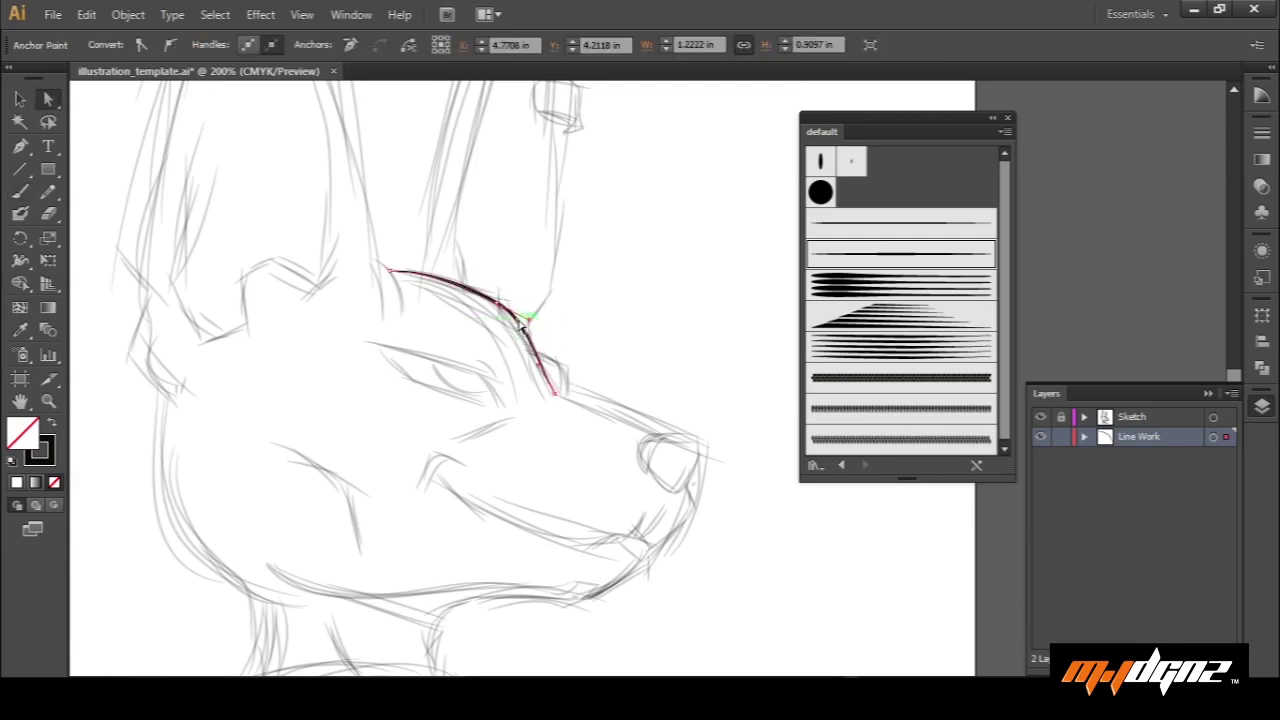
mouse_move(520, 322)
left_mouse_down()
mouse_move(495, 297)
mouse_move(490, 310)
mouse_move(500, 296)
mouse_move(520, 333)
mouse_move(536, 332)
left_mouse_up()
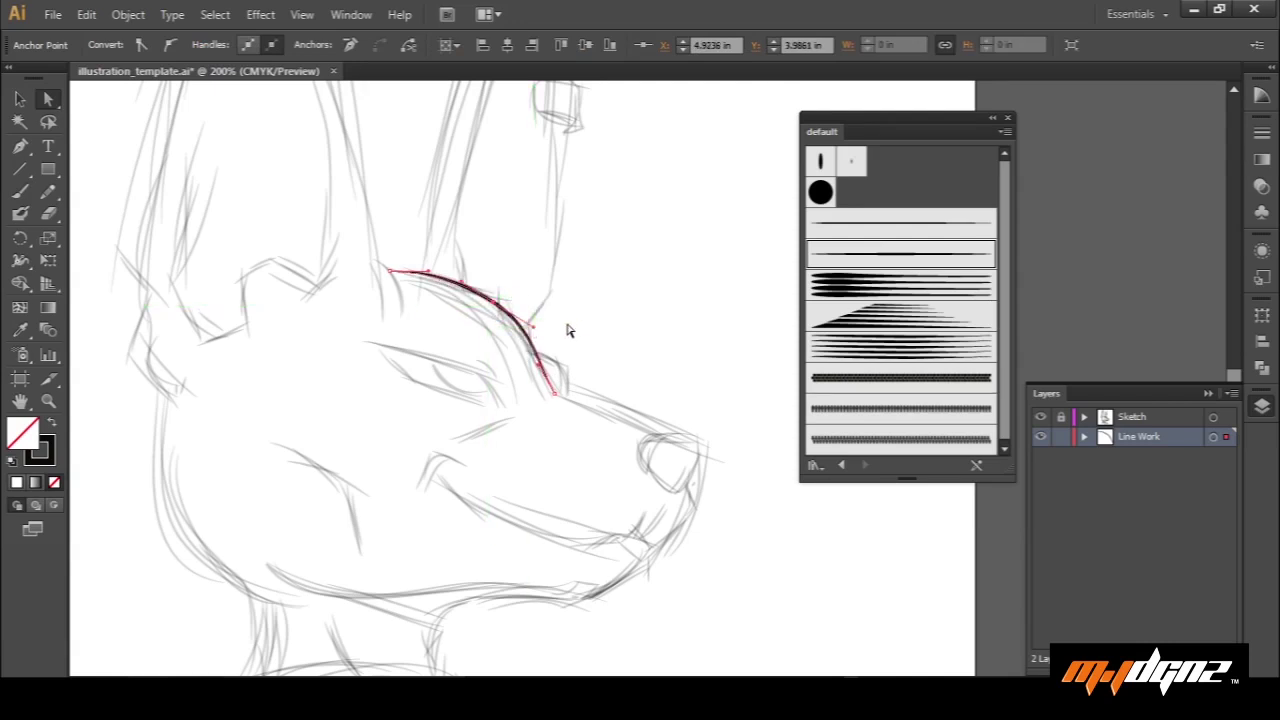
left_click(582, 327)
key("v")
left_click(516, 319)
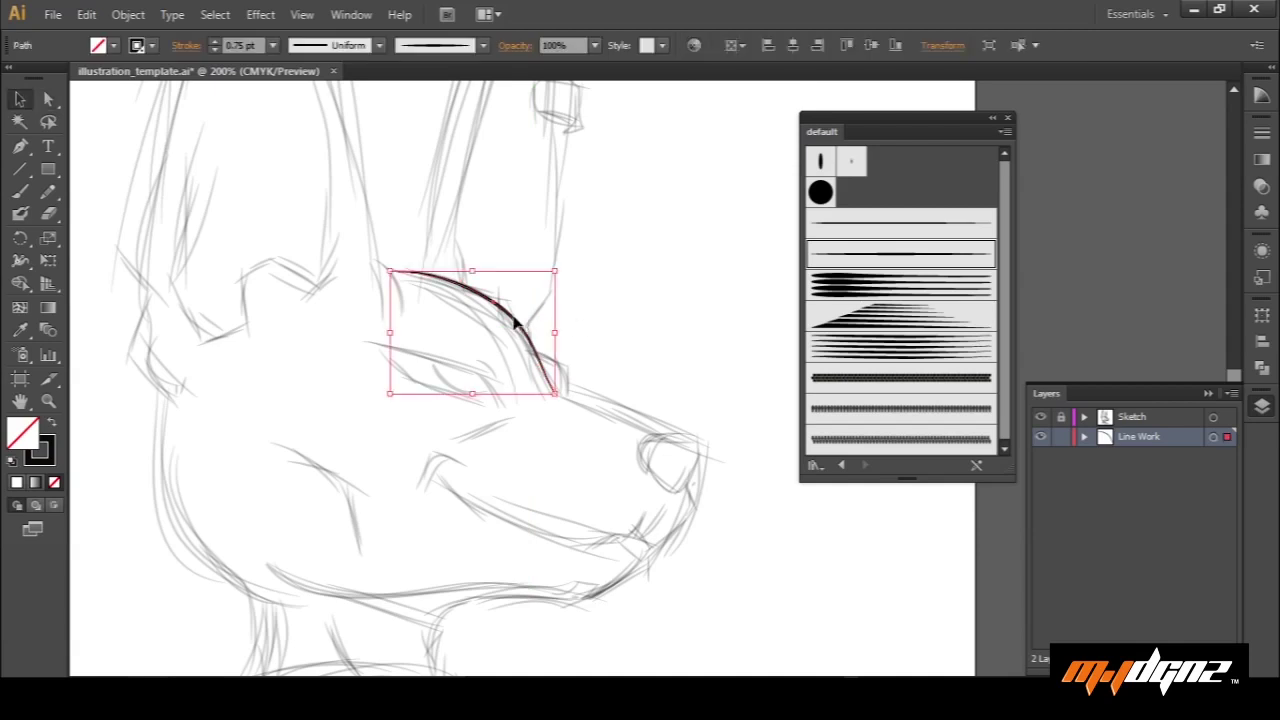
left_click(623, 327)
- Brush a curved test stroke on the blank canvas beside the far ear and reshape it by moving its middle anchor point
key("b")
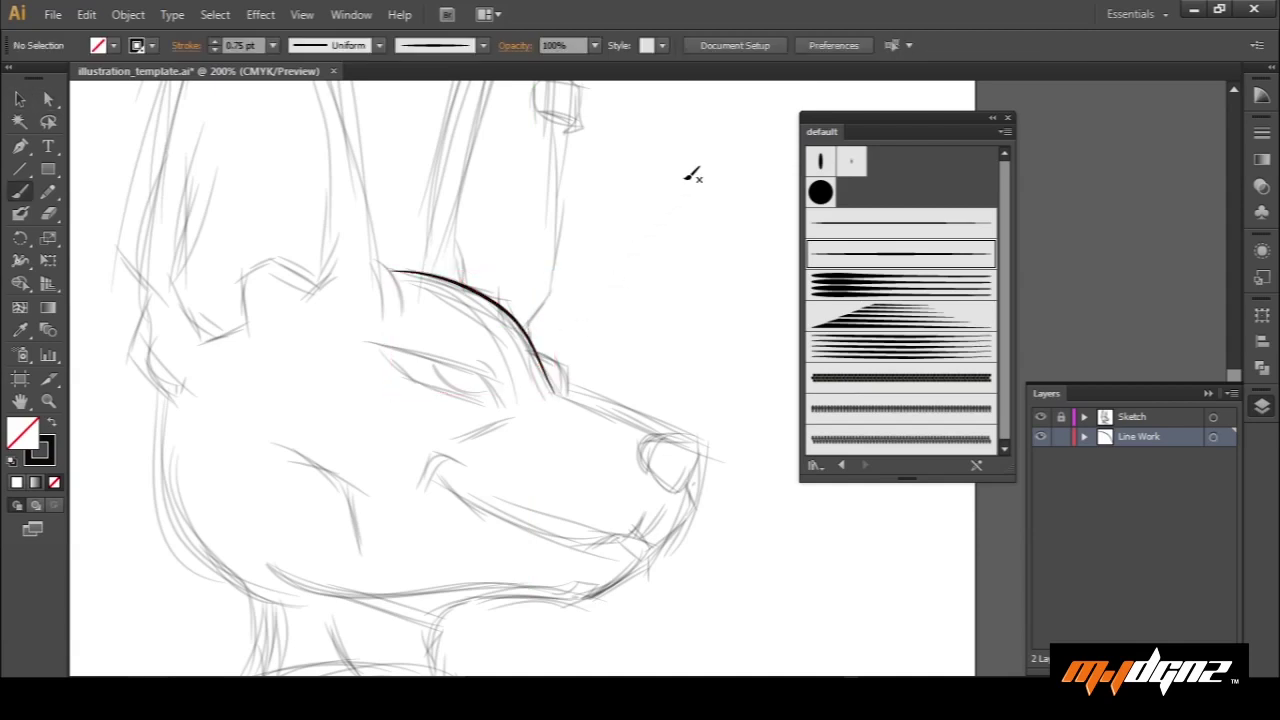
mouse_move(682, 182)
left_mouse_down()
mouse_move(718, 363)
mouse_move(618, 299)
left_mouse_up()
key("v")
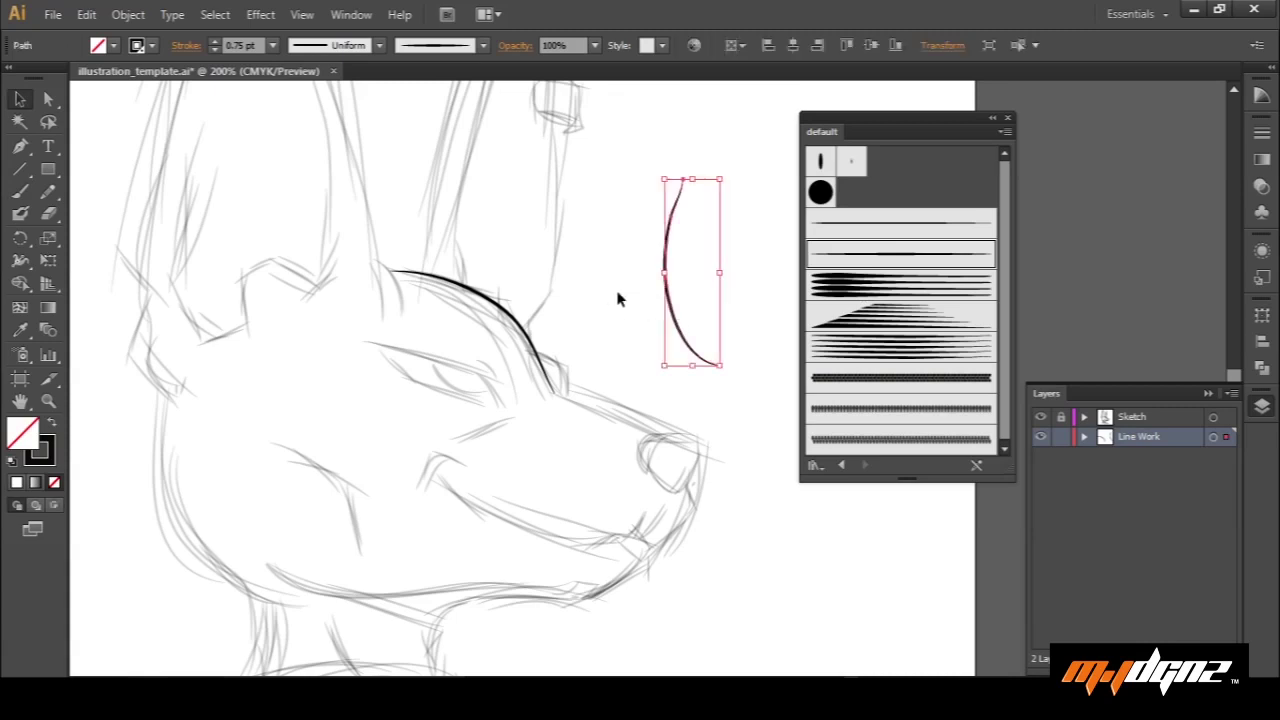
left_click(731, 274)
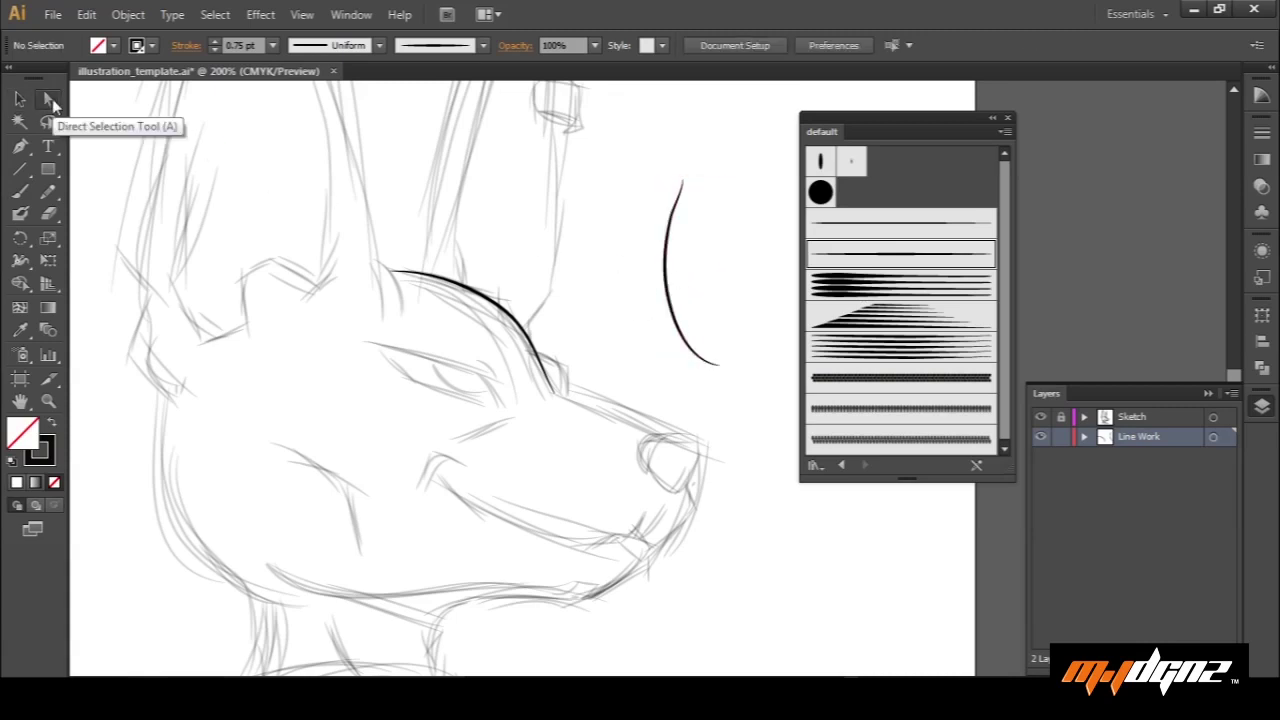
left_click(50, 100)
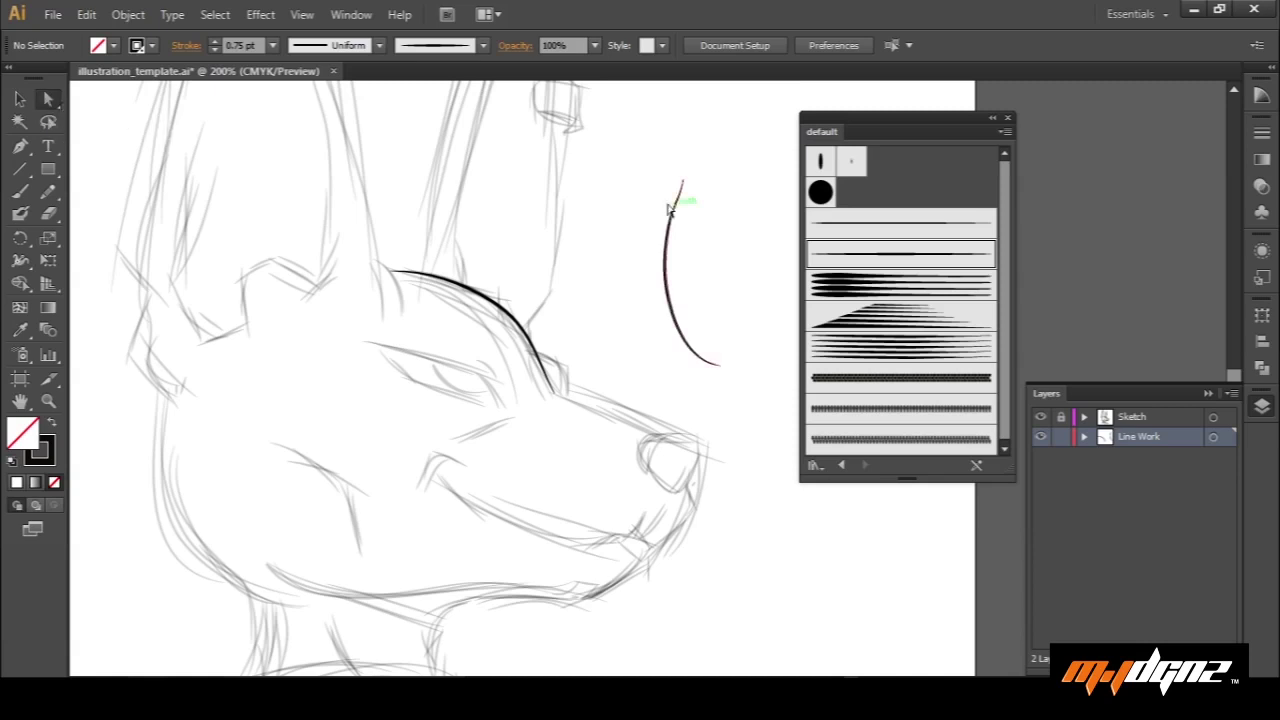
mouse_move(709, 280)
left_mouse_down()
mouse_move(626, 257)
mouse_move(663, 231)
left_mouse_up()
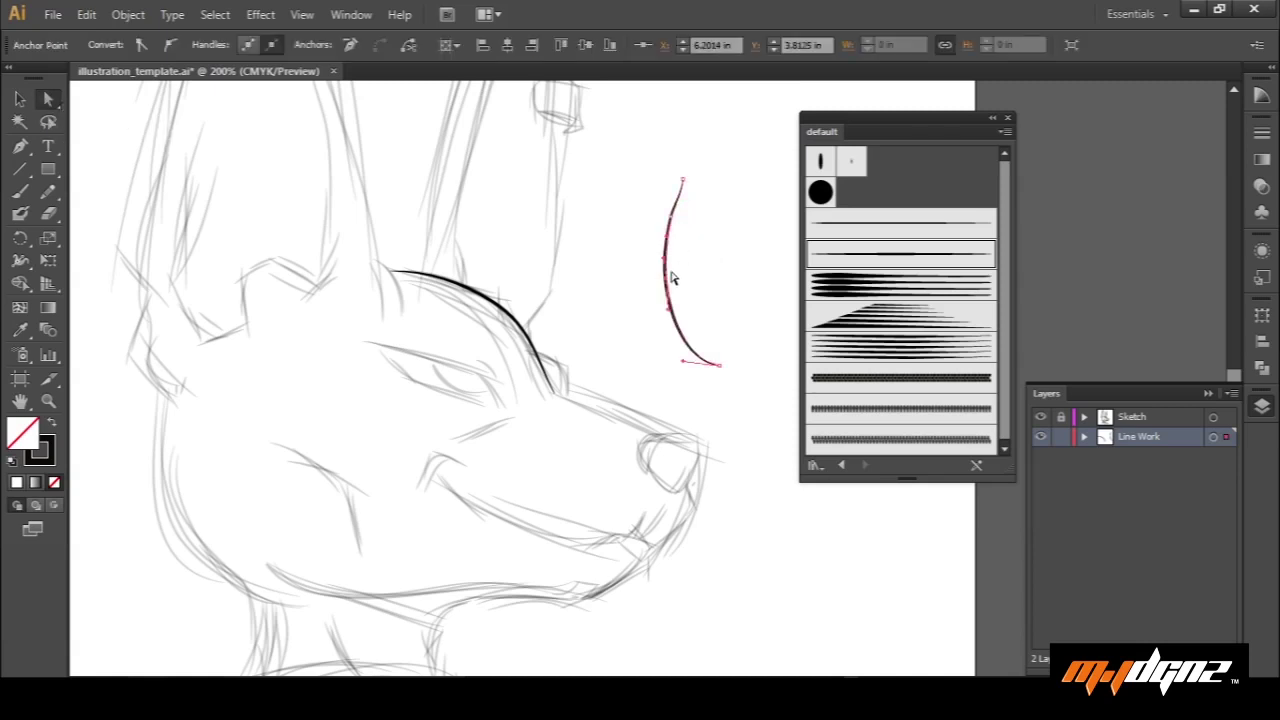
mouse_move(667, 279)
left_mouse_down()
mouse_move(626, 257)
mouse_move(720, 261)
mouse_move(654, 286)
mouse_move(690, 253)
mouse_move(688, 234)
left_mouse_up()
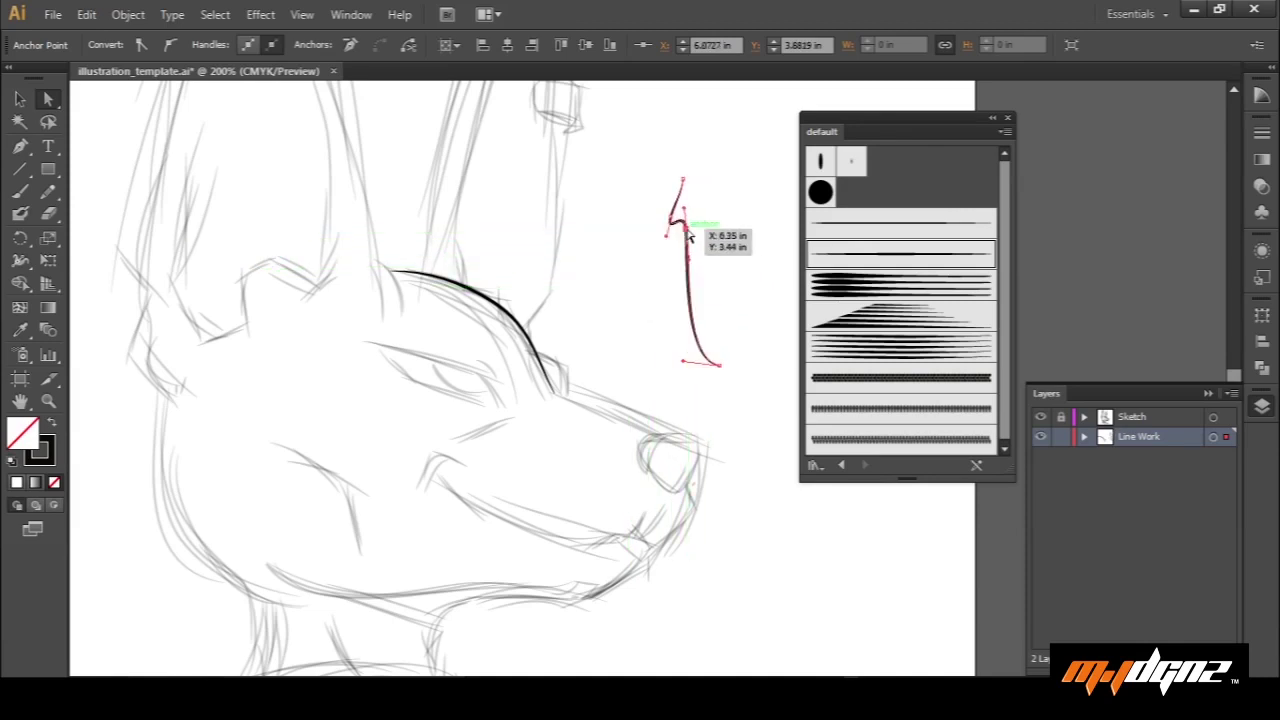
- Select the whole reshaped test stroke beside the far ear and delete it
left_click(700, 237)
key("v")
left_click(688, 251)
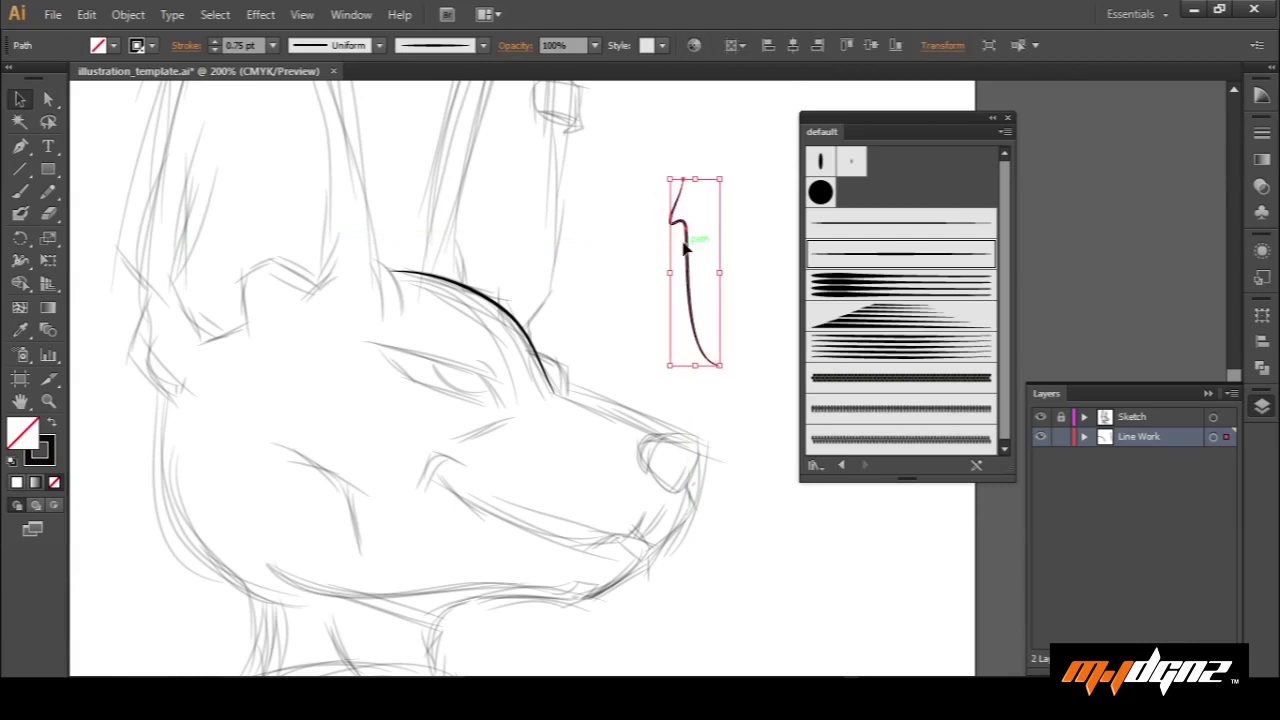
key("Delete")
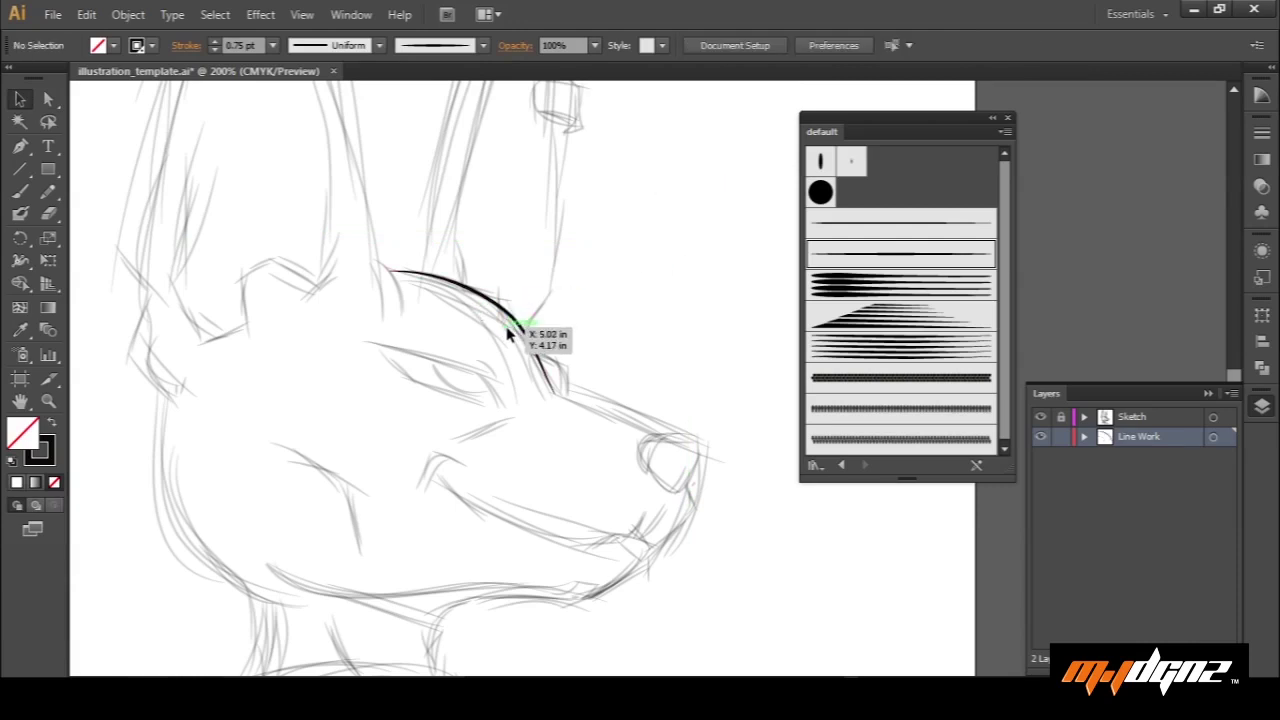
- Trace the top of the snout from the forehead line to the nose and adjust its middle anchor point
key("b")
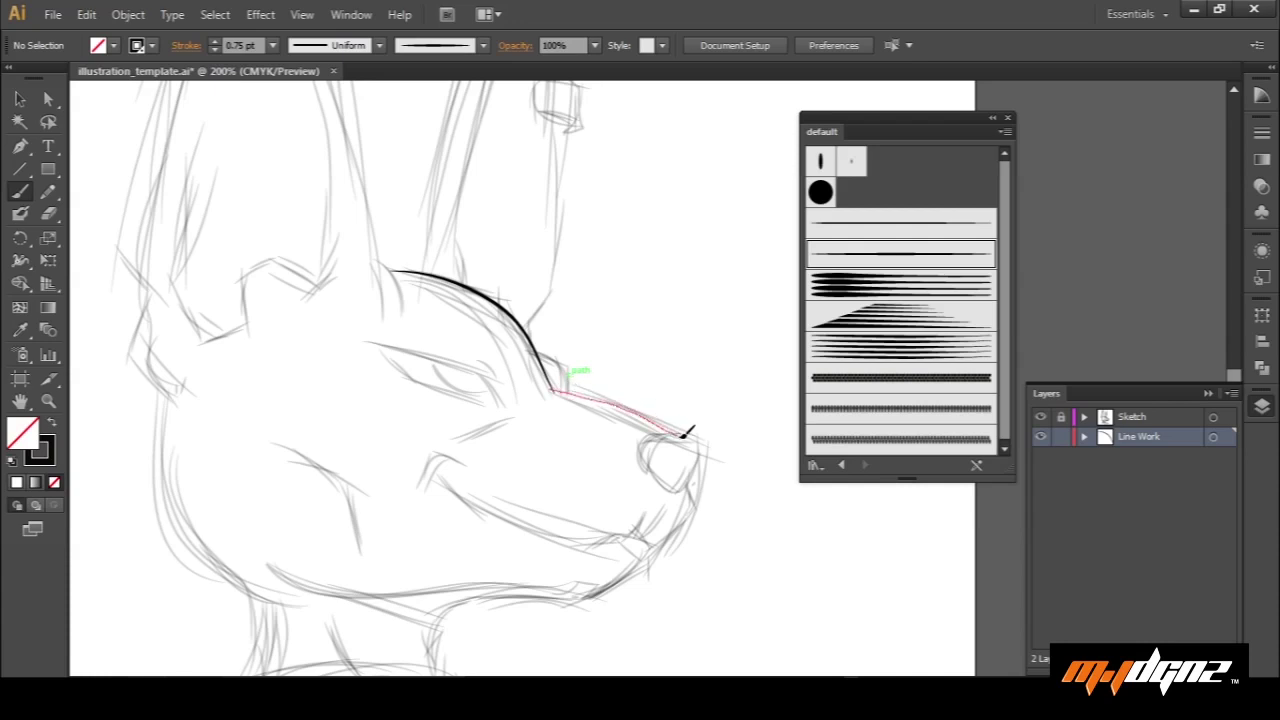
left_click_drag(688, 432, 690, 435)
key("a")
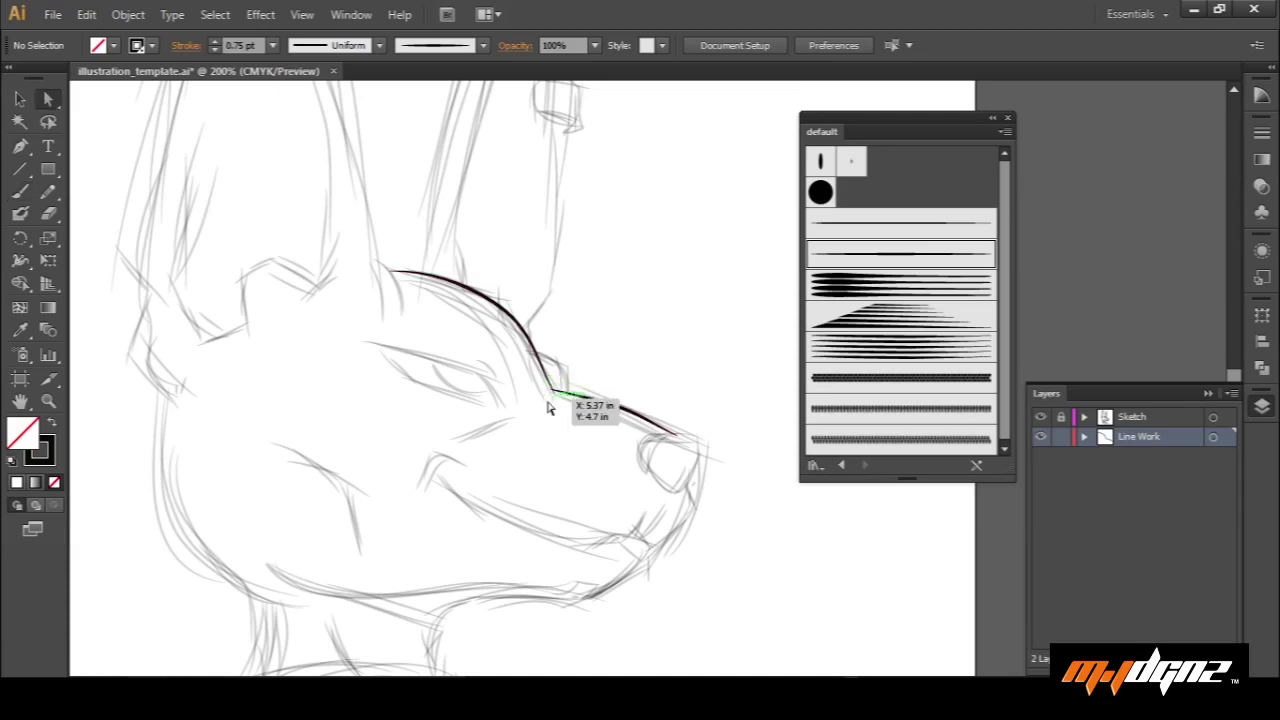
left_click_drag(548, 408, 549, 411)
left_click(642, 418)
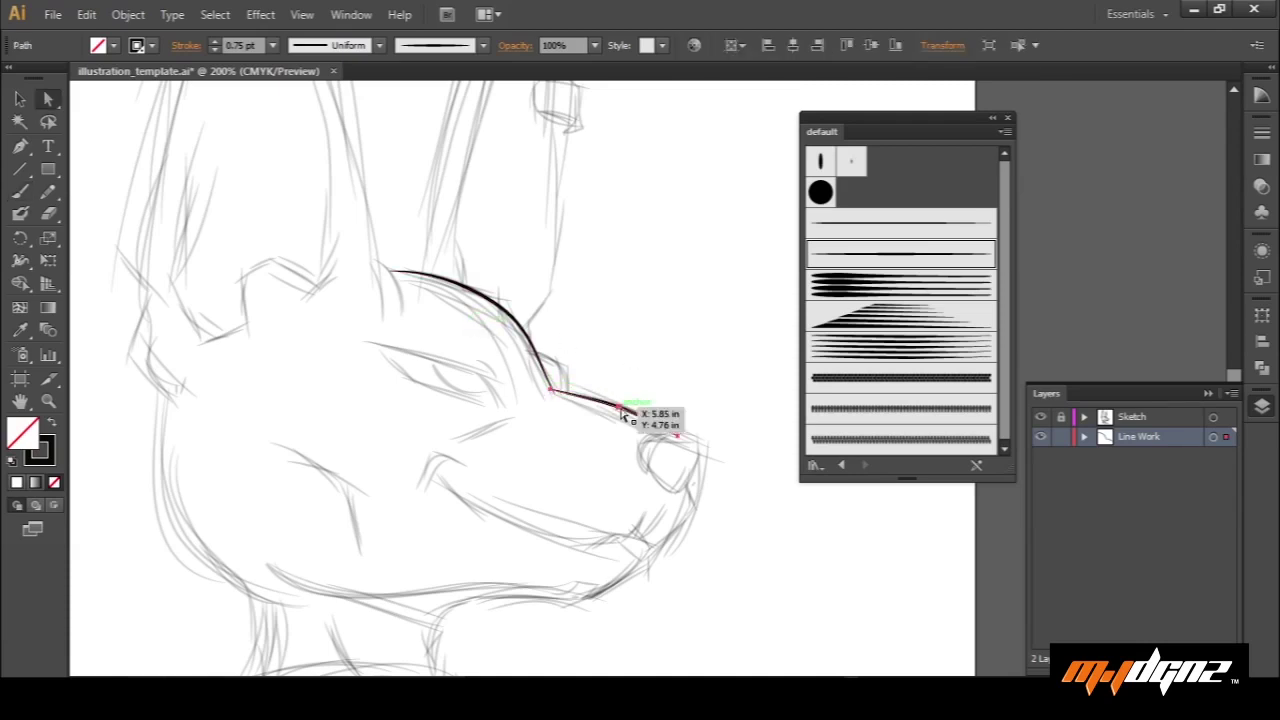
left_click(618, 409)
left_click_drag(614, 418, 611, 420)
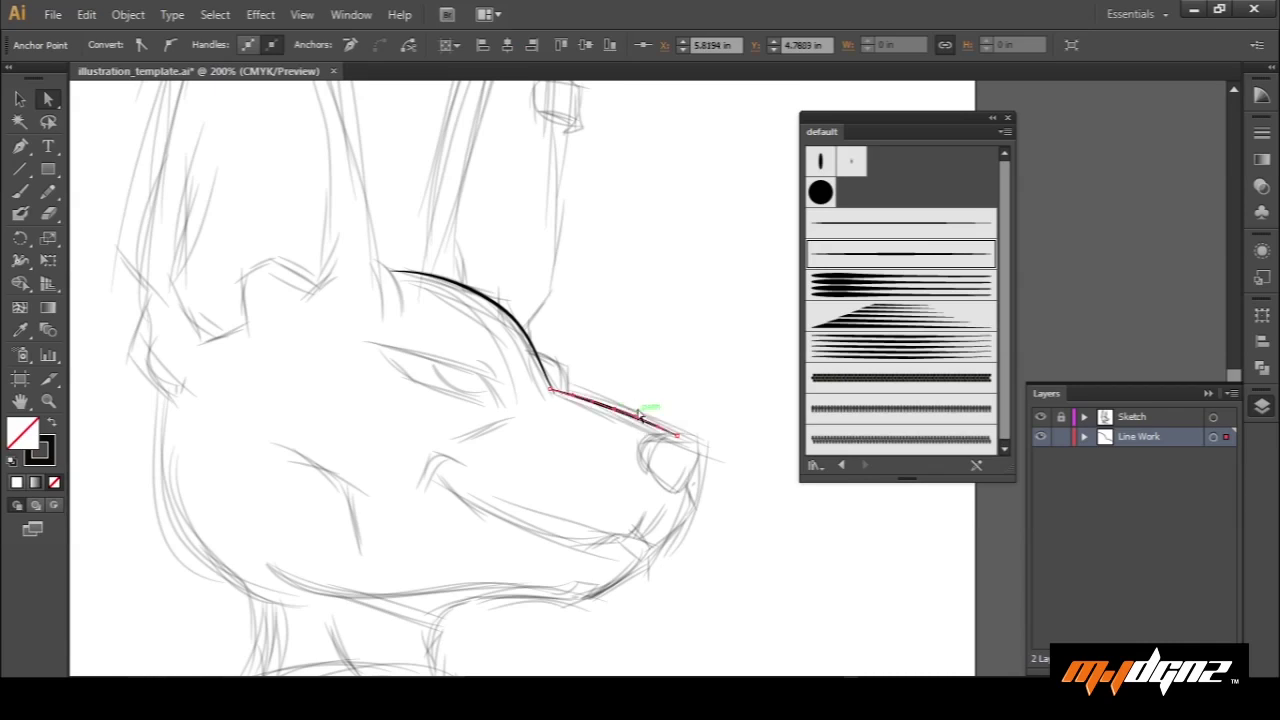
left_click(682, 391)
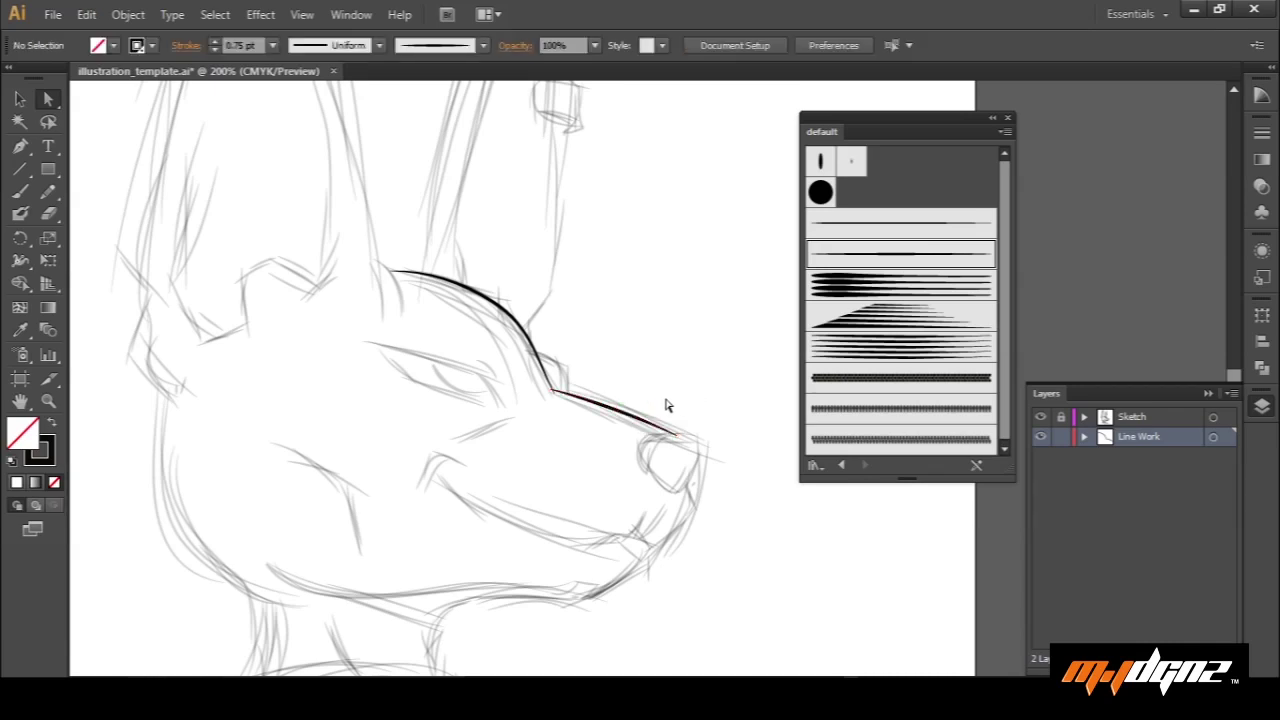
- Trace the near ear's front edge with the thinner tapered brush and move the line's upper end up to the ear tip
left_click(530, 336)
left_click(451, 328)
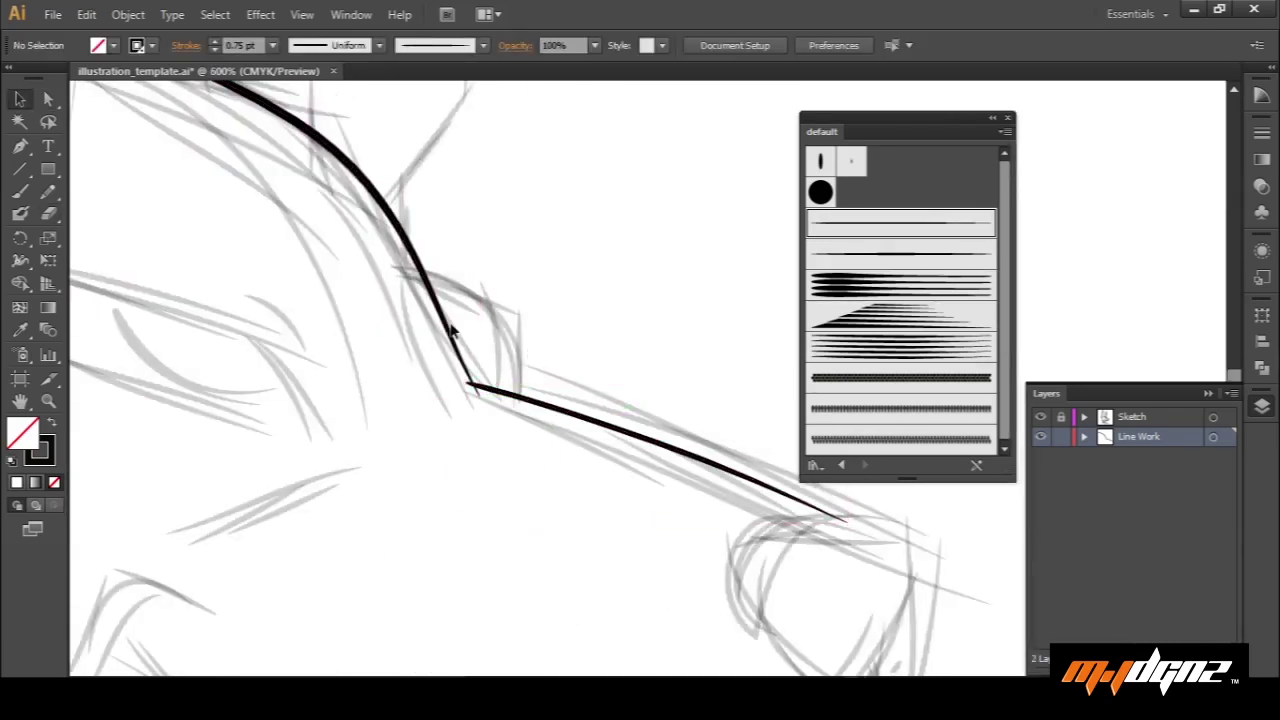
key("ctrl+minus")
key("ctrl+minus")
key("ctrl+minus")
key("b")
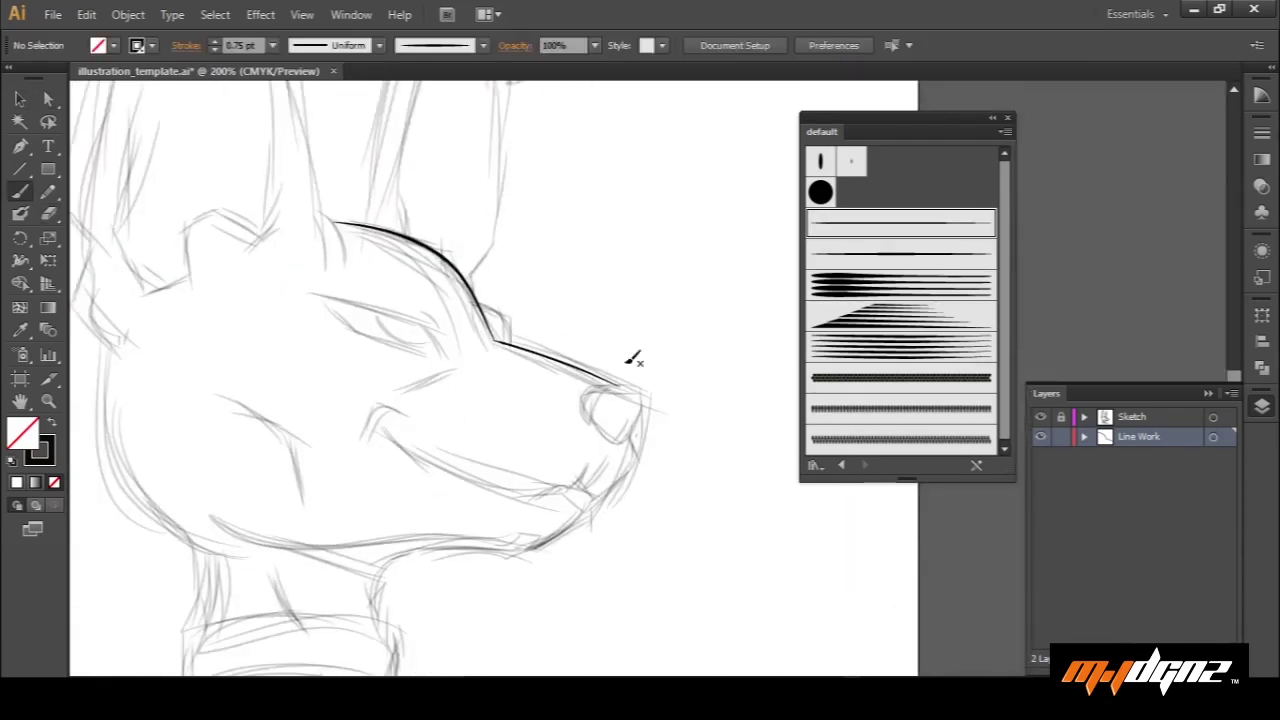
left_click_drag(631, 357, 728, 591)
left_click_drag(412, 437, 472, 634)
key("a")
mouse_move(479, 598)
left_mouse_down()
mouse_move(326, 146)
mouse_move(349, 106)
left_mouse_up()
left_click_drag(392, 392, 398, 371)
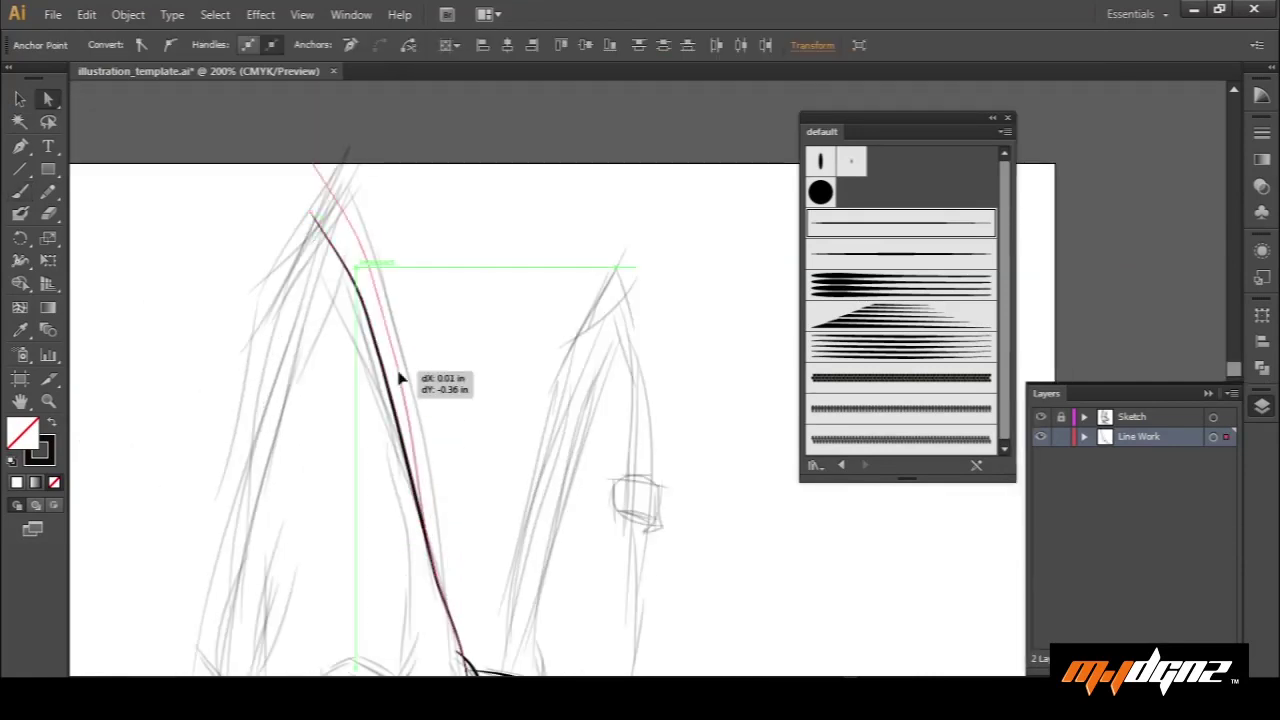
left_click(431, 273)
- Trace the near ear's back edge from the tip down to the notched ear base
key("ctrl+minus")
key("b")
mouse_move(366, 174)
left_mouse_down()
mouse_move(321, 329)
mouse_move(315, 643)
left_mouse_up()
key("v")
mouse_move(315, 643)
left_mouse_down()
mouse_move(267, 361)
mouse_move(294, 588)
left_mouse_up()
left_click(291, 366)
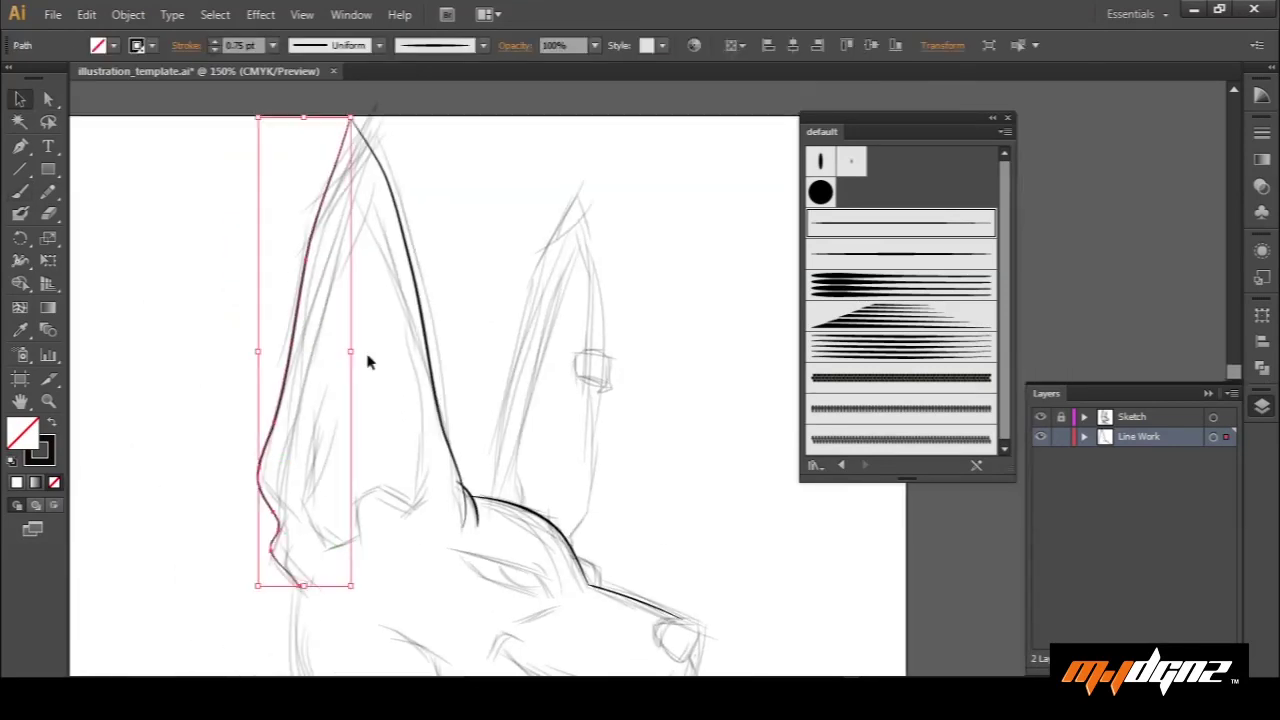
- Trace the back of the head from the ear base to the jaw and delete a surplus anchor point near the ear base
left_click_drag(366, 363, 338, 252)
key("b")
left_click_drag(275, 475, 347, 625)
left_click_drag(309, 529, 262, 410)
key("minus")
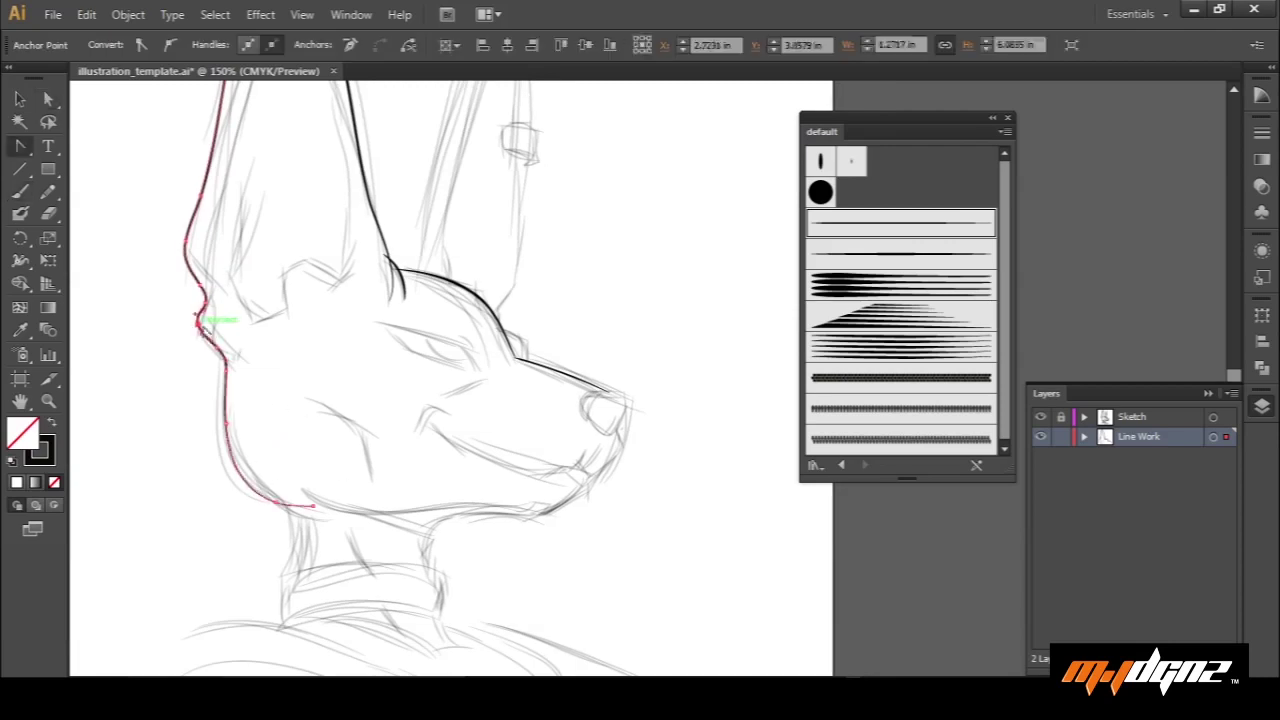
left_click(212, 321)
key("ctrl+shift+a")
- Trace the jawline, the underside of the chin down to the throat, and the neck lines
key("b")
mouse_move(334, 520)
left_mouse_down()
mouse_move(274, 555)
mouse_move(476, 540)
left_mouse_up()
mouse_move(540, 508)
left_mouse_down()
mouse_move(401, 539)
mouse_move(360, 602)
left_mouse_up()
left_click_drag(273, 537, 358, 580)
left_click_drag(278, 558, 300, 606)
- Trace the nose, the corner of the mouth, the upper and lower eyelids and the brow lines
left_click_drag(549, 514, 547, 533)
left_click_drag(358, 486, 421, 436)
left_click_drag(416, 424, 307, 371)
mouse_move(314, 374)
left_mouse_down()
mouse_move(340, 403)
mouse_move(414, 423)
left_mouse_up()
mouse_move(411, 368)
left_mouse_down()
mouse_move(424, 416)
mouse_move(463, 411)
left_mouse_up()
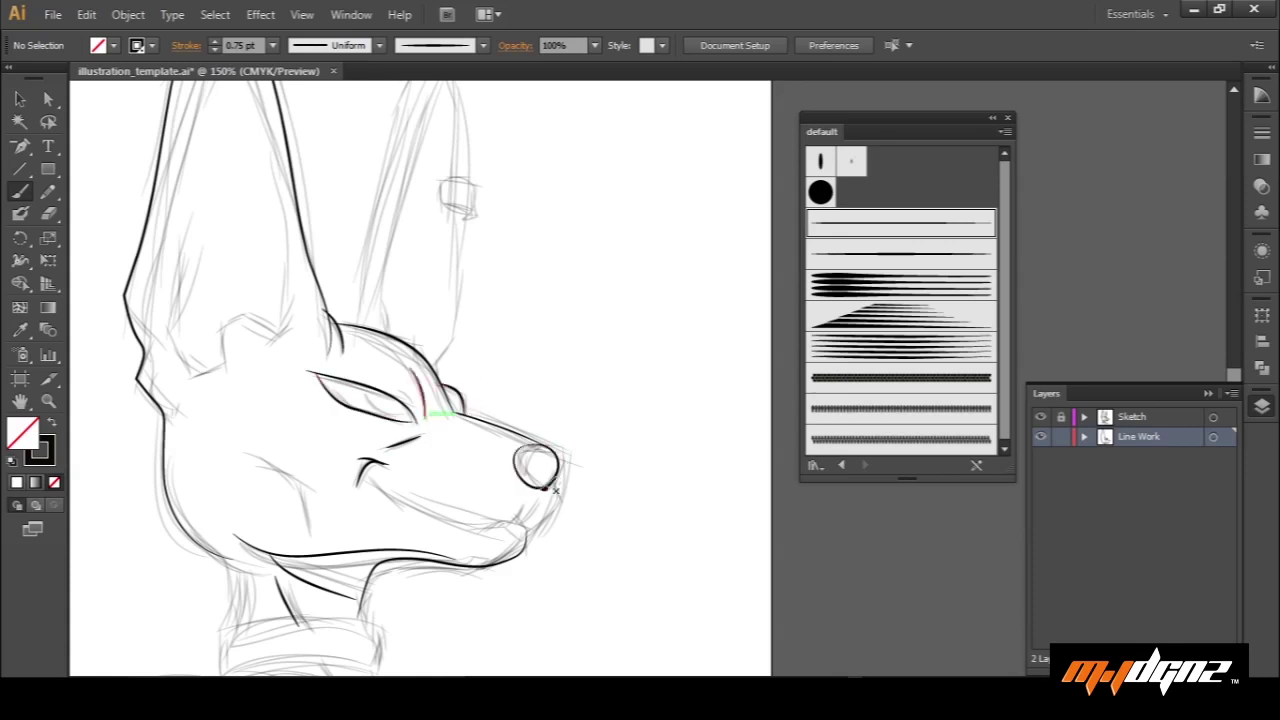
- Trace the front of the muzzle below the nose and increase that line's stroke weight
left_click_drag(548, 488, 513, 526)
mouse_move(520, 528)
left_mouse_down()
mouse_move(411, 505)
mouse_move(524, 508)
left_mouse_up()
key("v")
left_click(512, 519)
left_click(214, 42)
- Trace the iris inside the eye, the long mouth line and the curved accents inside the nose
key("b")
left_click_drag(361, 385, 408, 413)
left_click_drag(498, 372, 550, 284)
key("ctrl+equal")
key("ctrl+equal")
key("a")
left_click(580, 472)
key("b")
left_click_drag(579, 404, 694, 408)
left_click_drag(690, 358, 648, 424)
key("v")
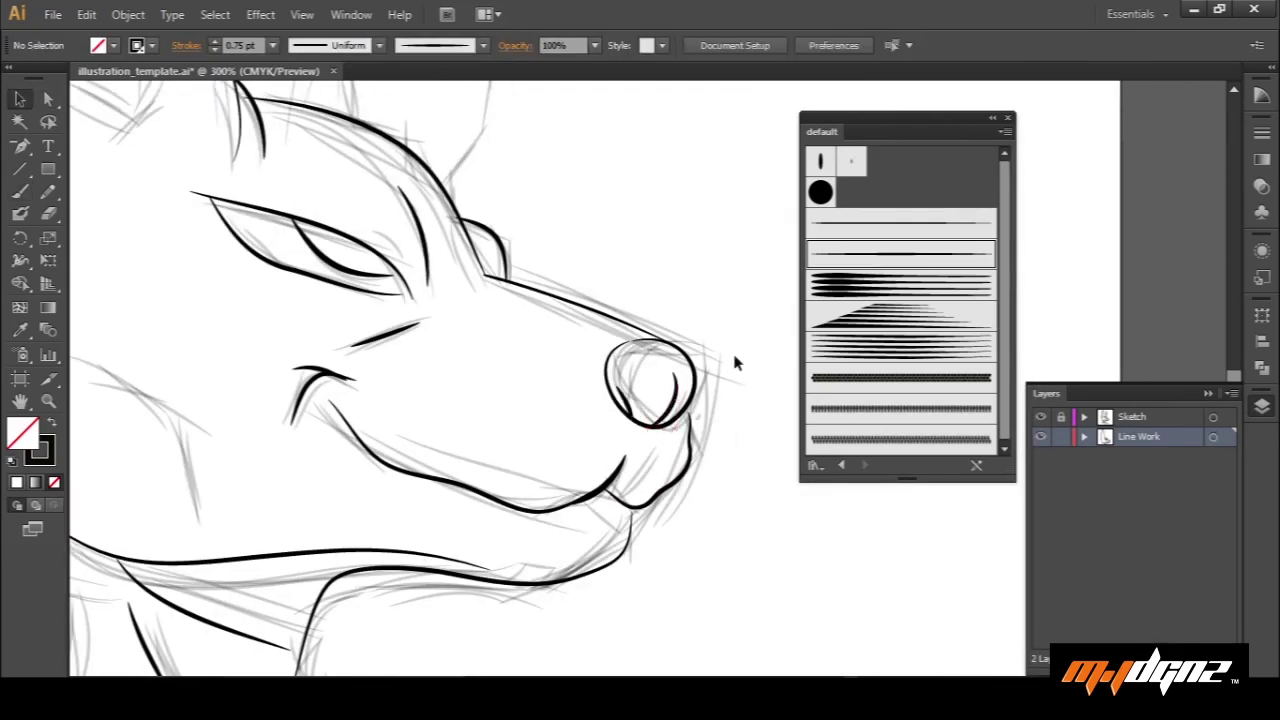
- Trace the bent cheekbone line behind the mouth and refine its shape by moving anchor points
left_click_drag(312, 327, 430, 500)
key("a")
left_click_drag(325, 322, 317, 314)
left_click_drag(510, 252, 482, 240)
key("v")
left_click(651, 320)
left_click_drag(651, 320, 473, 354)
- Reshape the lower eyelid into an angular line that meets the inner corner of the eye
key("a")
left_click(465, 310)
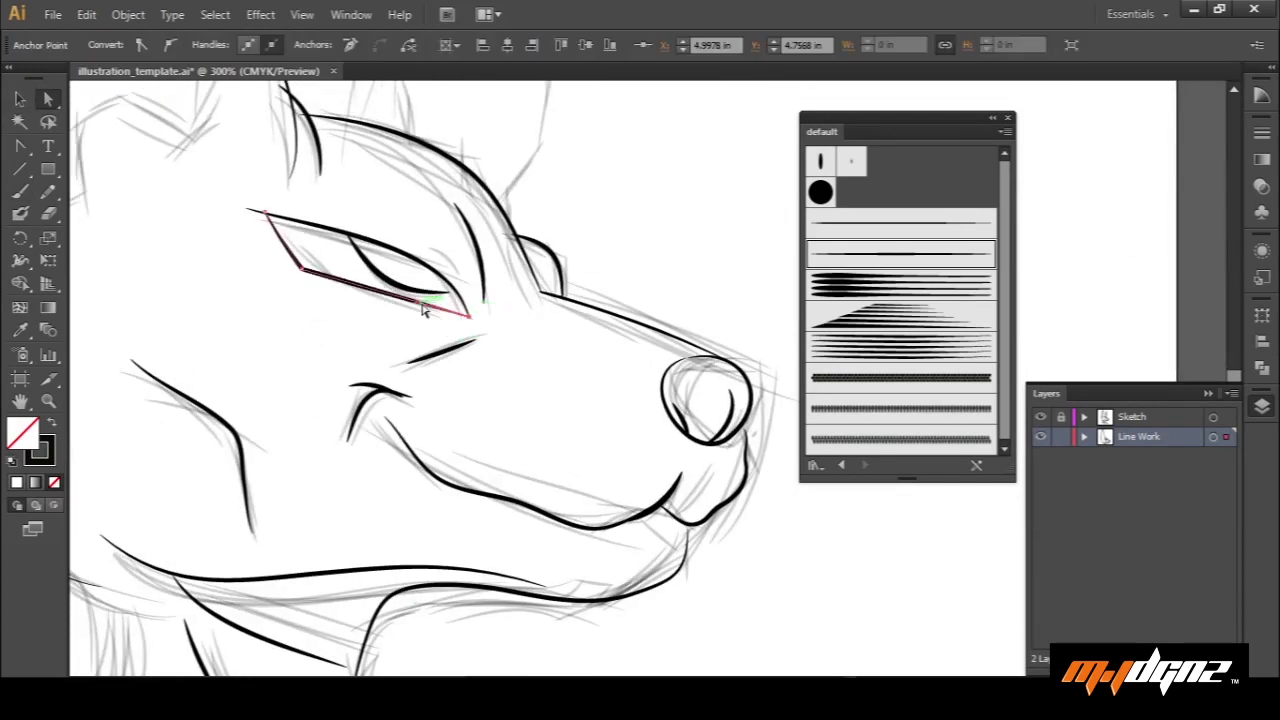
left_click_drag(426, 311, 463, 313)
left_click_drag(350, 297, 343, 290)
- Delete the short fold line below the eye and redraw it as a curve starting at the inner eye corner
key("v")
left_click(471, 342)
key("Delete")
key("b")
left_click_drag(466, 325, 412, 365)
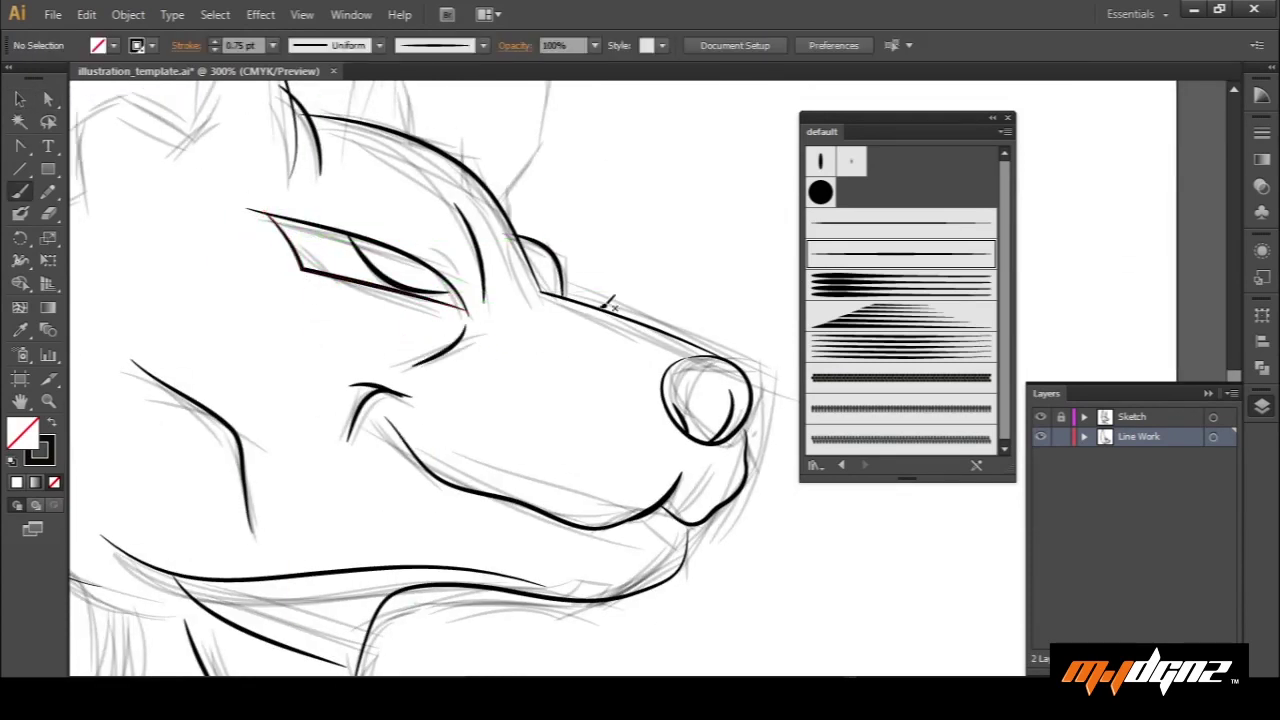
left_click(532, 398)
- Turn the Sketch layer's visibility off and on to check the traced line work
mouse_move(290, 190)
left_mouse_down()
mouse_move(541, 477)
mouse_move(508, 111)
mouse_move(457, 214)
left_mouse_up()
key("shift+e")
key("v")
left_click(700, 380)
scroll(458, 433, "down", 3)
left_click(1041, 416)
left_click(1041, 416)
scroll(528, 317, "up", 1)
- Trace the far ear's outer outline and inner contour, deleting and redrawing a faulty stroke
key("b")
mouse_move(457, 212)
left_mouse_down()
mouse_move(428, 415)
mouse_move(505, 151)
mouse_move(513, 203)
left_mouse_up()
key("v")
left_click(511, 190)
key("Delete")
key("b")
left_click_drag(495, 440, 548, 466)
- Trace the wavy inner contour at the base of the near ear and refine its anchor points
mouse_move(398, 453)
left_mouse_down()
mouse_move(300, 466)
mouse_move(307, 344)
left_mouse_up()
left_click_drag(307, 344, 307, 383)
key("a")
left_click(398, 491)
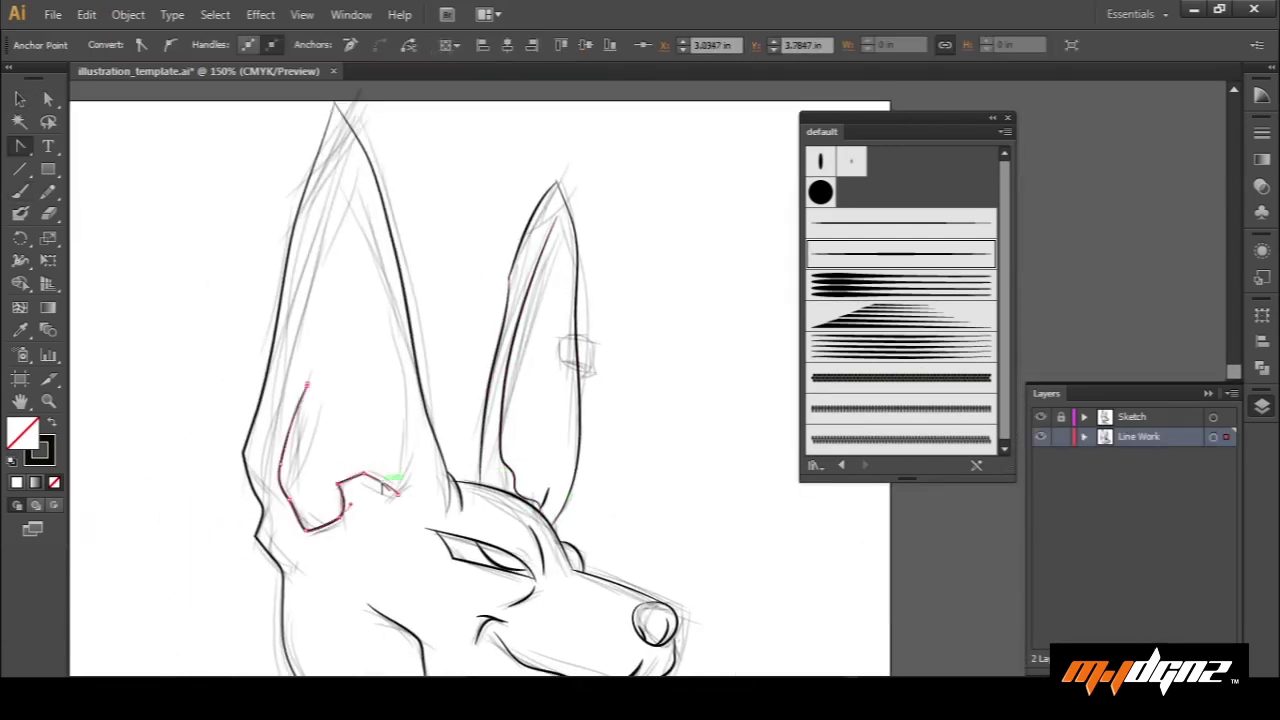
- Trace the near ear's inner front edge up toward the tip, redrawing it once, and adjust its upper anchor point
key("b")
mouse_move(398, 492)
left_mouse_down()
mouse_move(380, 240)
mouse_move(340, 138)
left_mouse_up()
key("ctrl+z")
mouse_move(398, 492)
left_mouse_down()
mouse_move(421, 464)
mouse_move(342, 148)
left_mouse_up()
key("v")
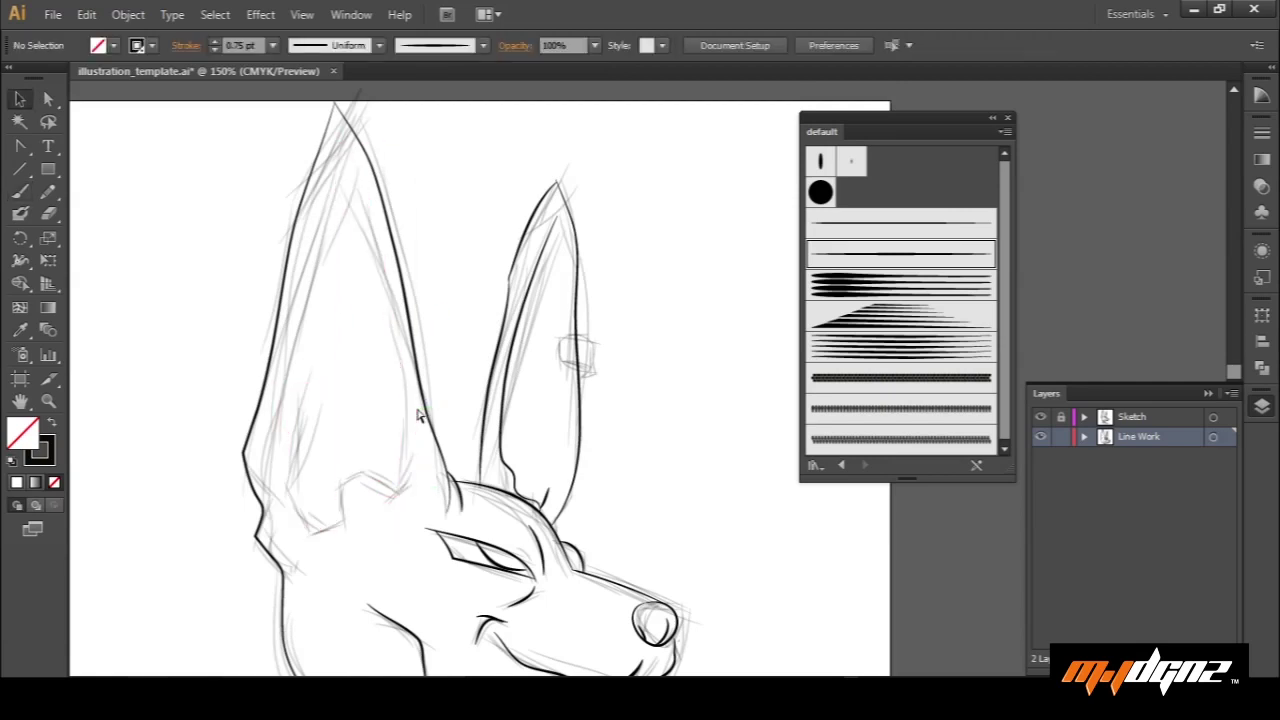
key("a")
left_click_drag(344, 202, 346, 220)
key("v")
- Clean up the near ear's wavy inner contour by moving its lower corner anchor point
left_click_drag(518, 228, 540, 136)
key("minus")
key("a")
left_click_drag(325, 467, 322, 460)
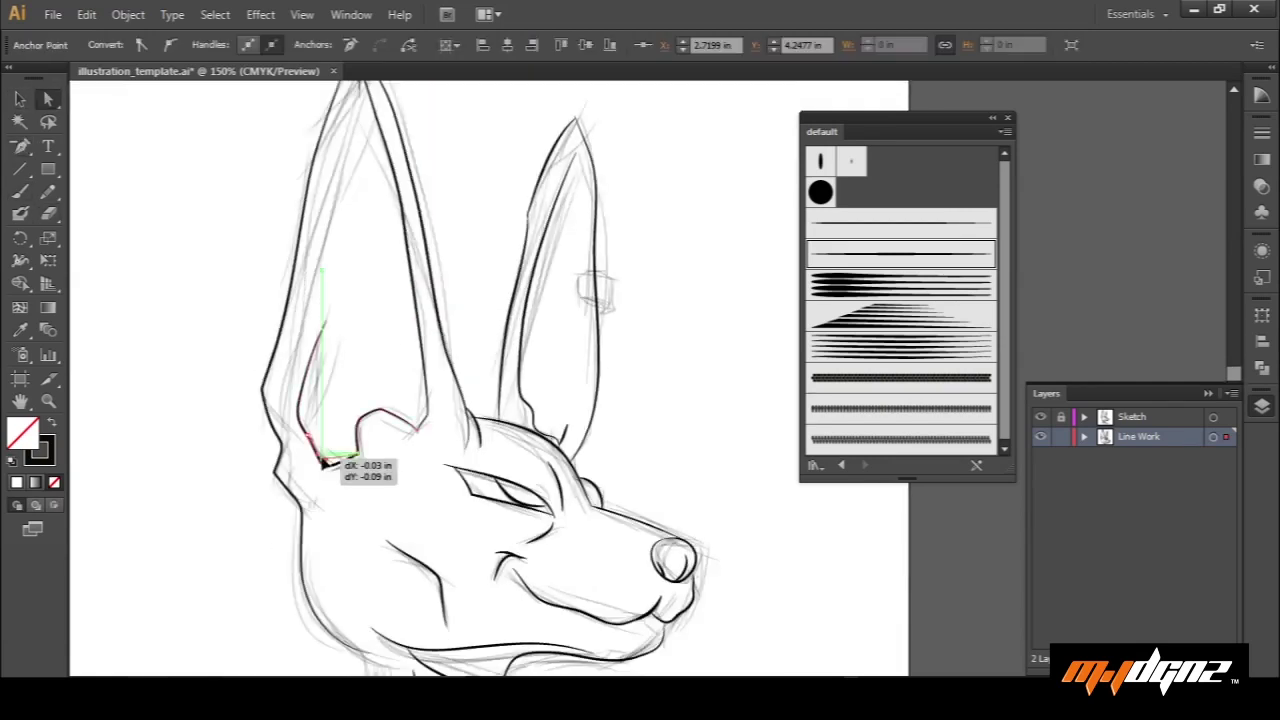
- Trace the collar around the neck and the shoulder line below it
left_click_drag(470, 500, 453, 214)
key("b")
left_click_drag(356, 438, 497, 443)
mouse_move(352, 440)
left_mouse_down()
mouse_move(495, 481)
mouse_move(515, 512)
left_mouse_up()
mouse_move(504, 490)
left_mouse_down()
mouse_move(414, 503)
mouse_move(344, 489)
left_mouse_up()
- Hide the Sketch layer and smooth the ear outlines by moving their anchor points
left_click(1041, 417)
key("ctrl+minus")
key("v")
key("a")
left_click_drag(469, 363, 458, 360)
left_click_drag(481, 263, 474, 271)
key("v")
left_click_drag(609, 317, 585, 331)
key("a")
left_click(380, 231)
key("v")
- Show the Sketch layer again and draw the four-sided earring on the far ear's outer edge with a 1 pt stroke
left_click_drag(549, 588, 527, 531)
left_click_drag(560, 390, 557, 451)
left_click(1041, 417)
key("ctrl+plus")
key("ctrl+plus")
key("b")
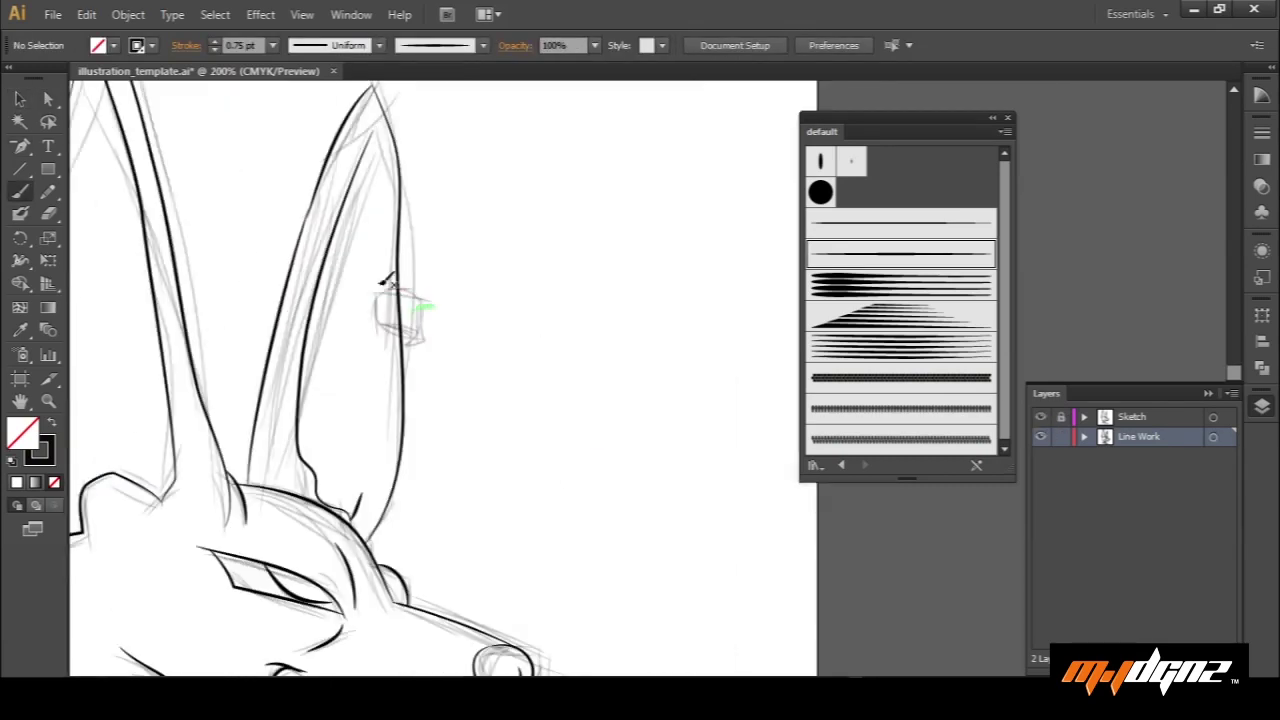
key("v")
mouse_move(380, 288)
left_mouse_down()
mouse_move(428, 350)
mouse_move(424, 310)
left_mouse_up()
key("p")
left_click(415, 352)
left_click(375, 286)
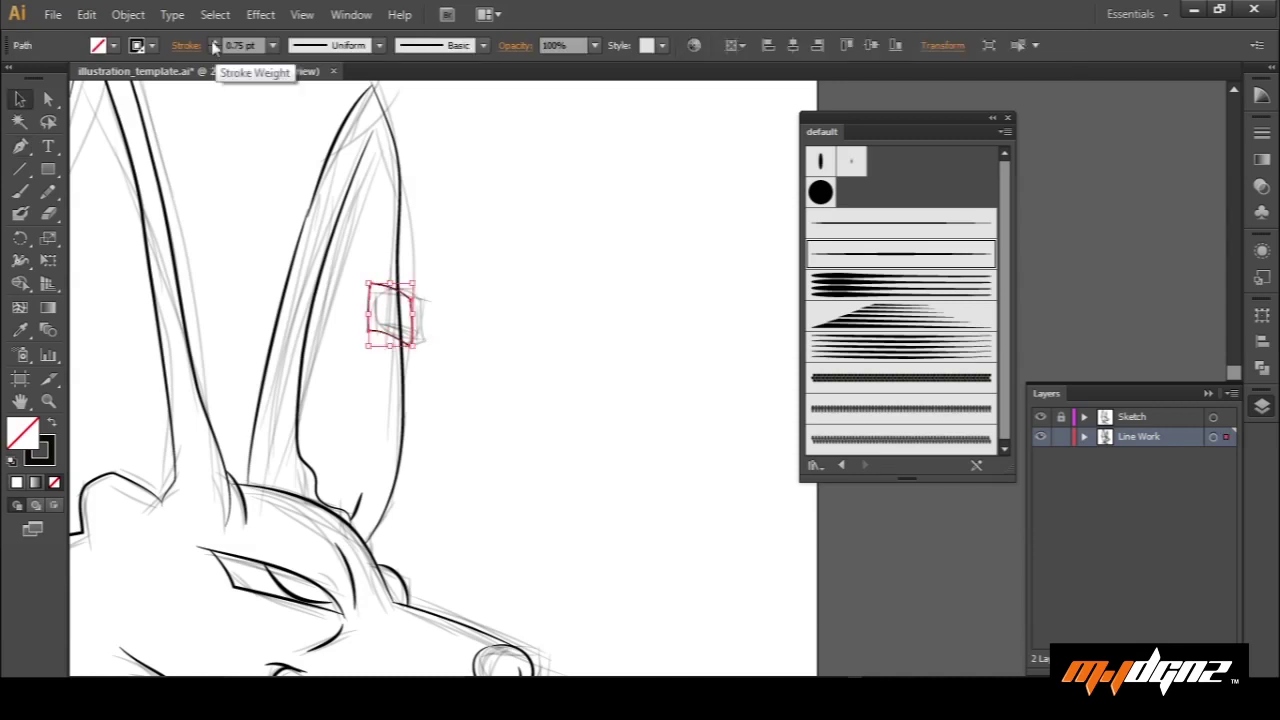
- Compare the line work with the sketch, hide the Sketch layer and review the whole line drawing
left_click(1040, 416)
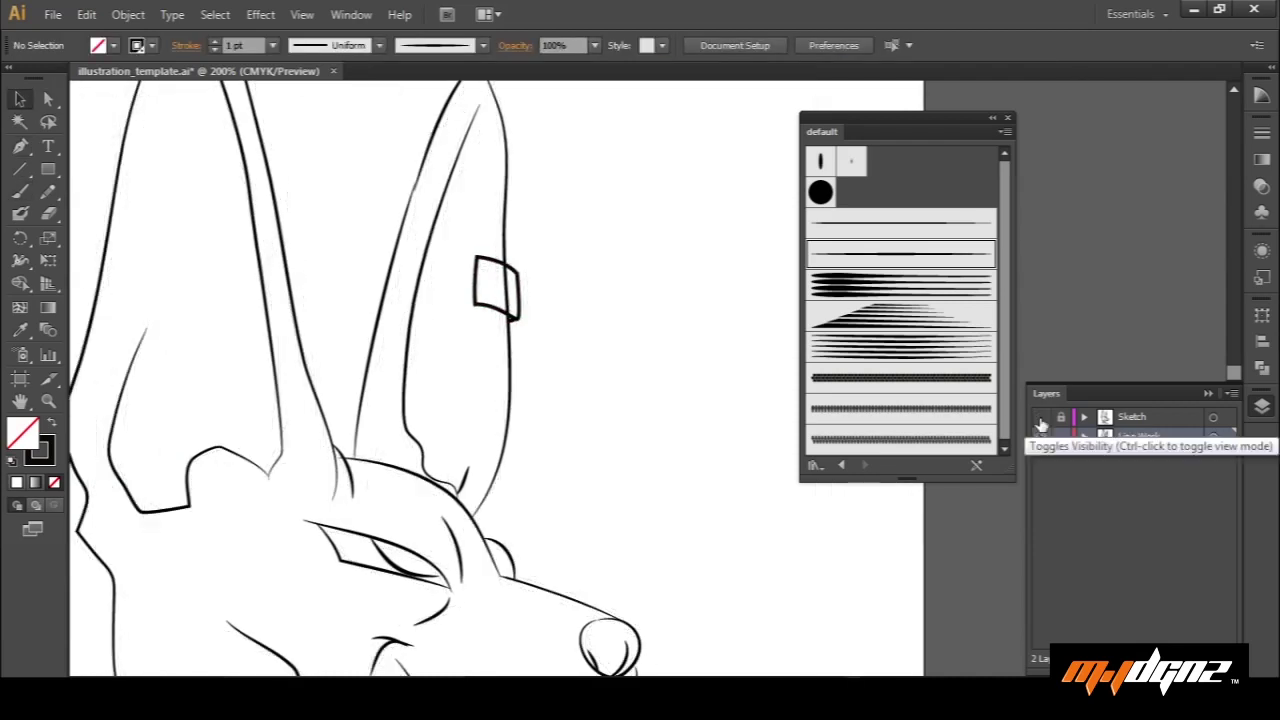
left_click(1040, 416)
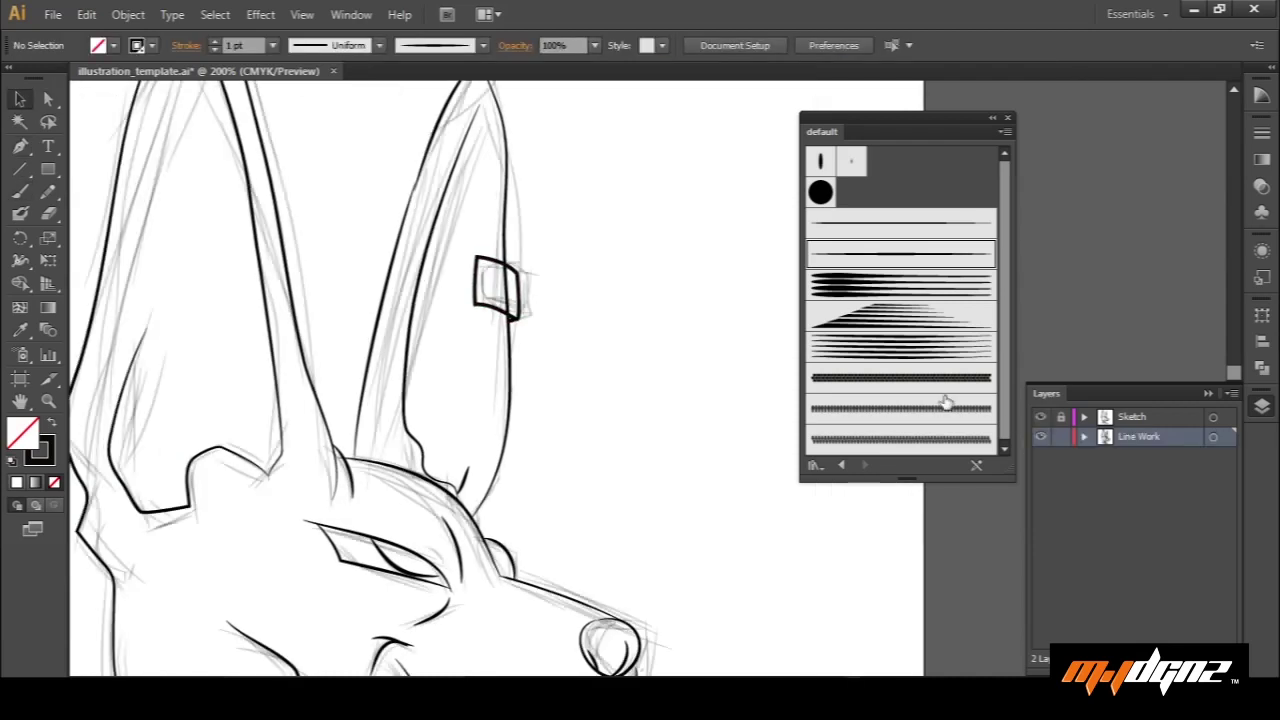
left_click(1040, 416)
scroll(603, 251, "down", 3)
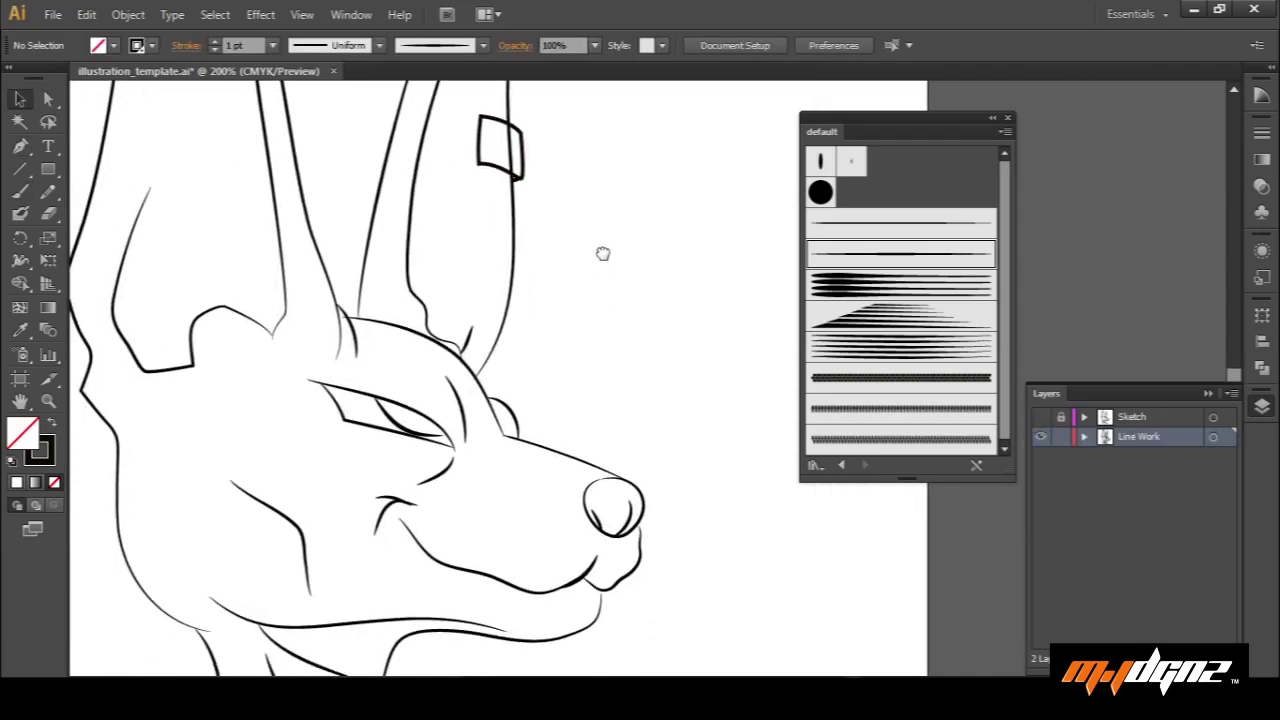
scroll(612, 312, "up", 1)
key("ctrl+minus")
key("ctrl+minus")
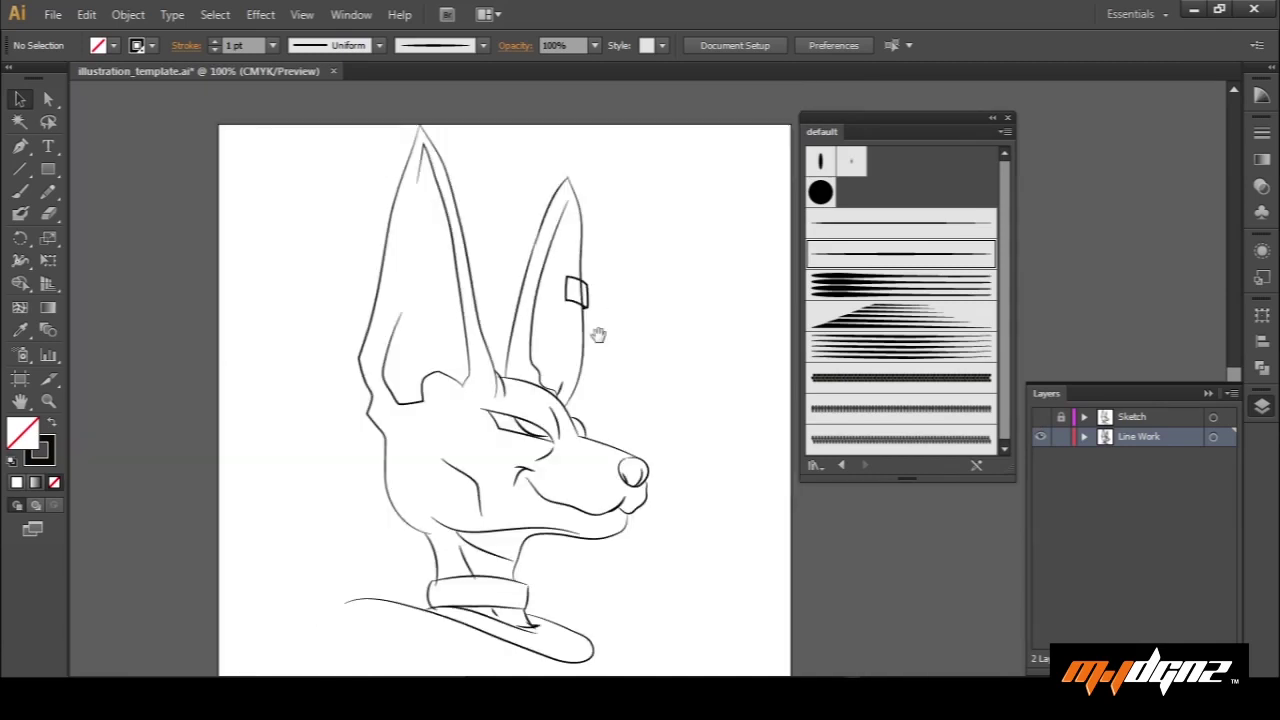
left_click_drag(629, 361, 552, 360)
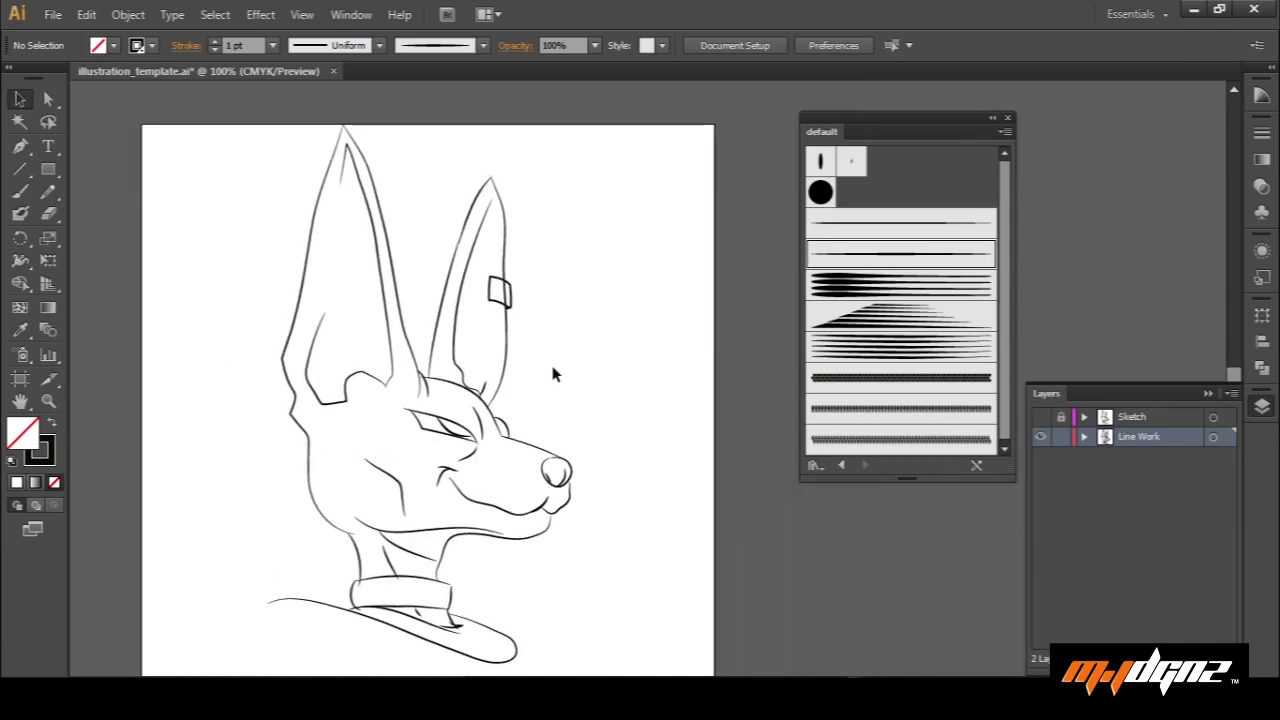
mouse_move(570, 420)
left_mouse_down()
mouse_move(549, 389)
mouse_move(550, 410)
mouse_move(567, 397)
mouse_move(561, 424)
left_mouse_up()
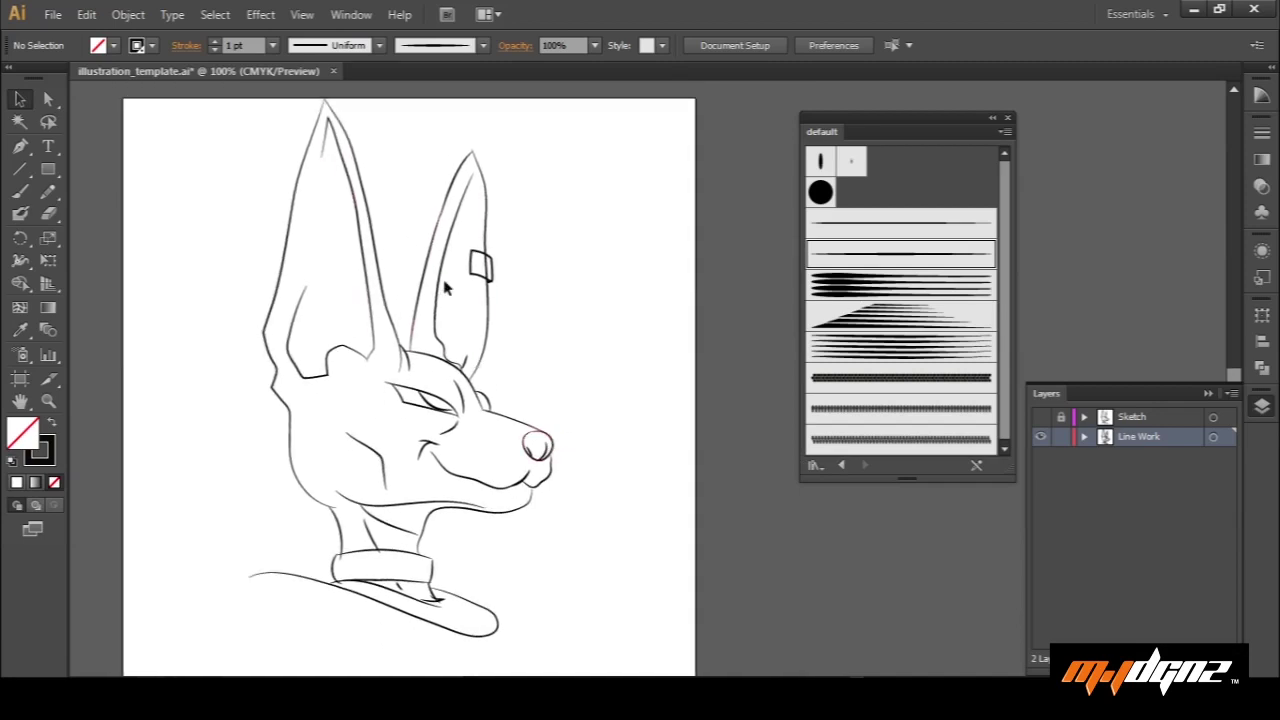
key("ctrl+plus")
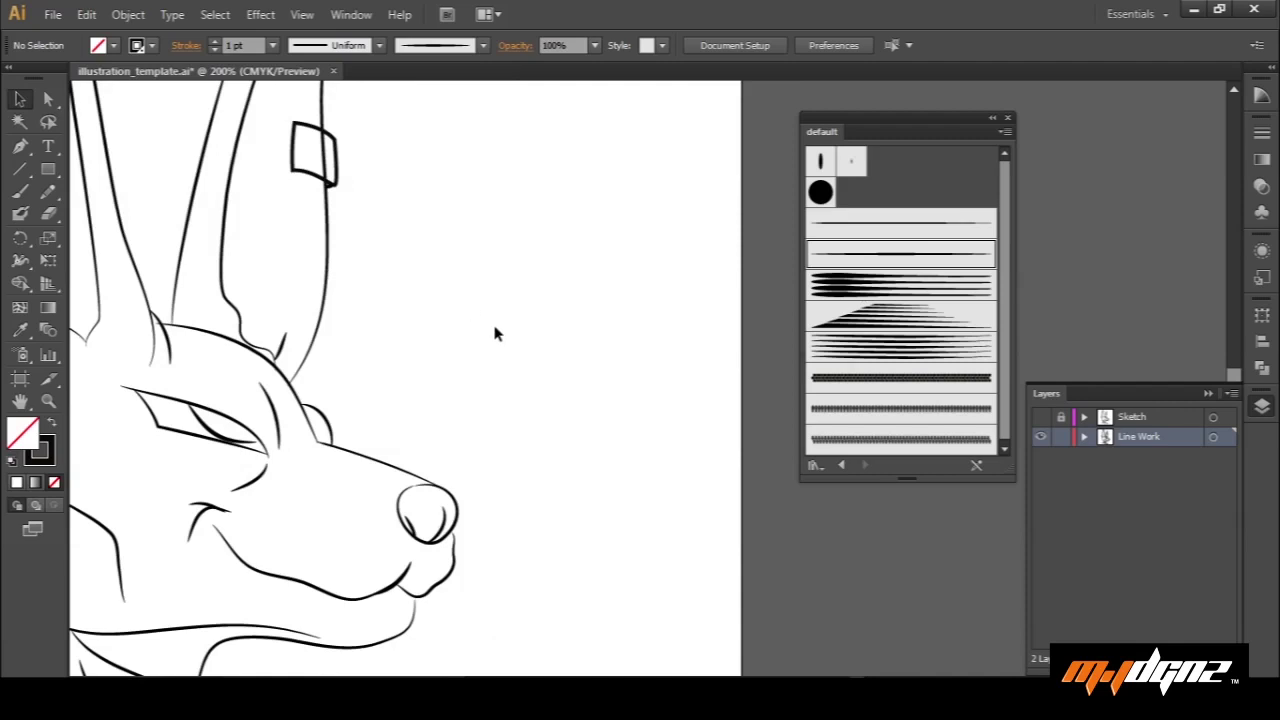
- Paint two short slanted test strokes on the blank canvas beside the muzzle and select the one farther from the head
key("b")
left_click_drag(521, 240, 483, 375)
left_click_drag(578, 249, 538, 398)
key("v")
left_click(554, 329)
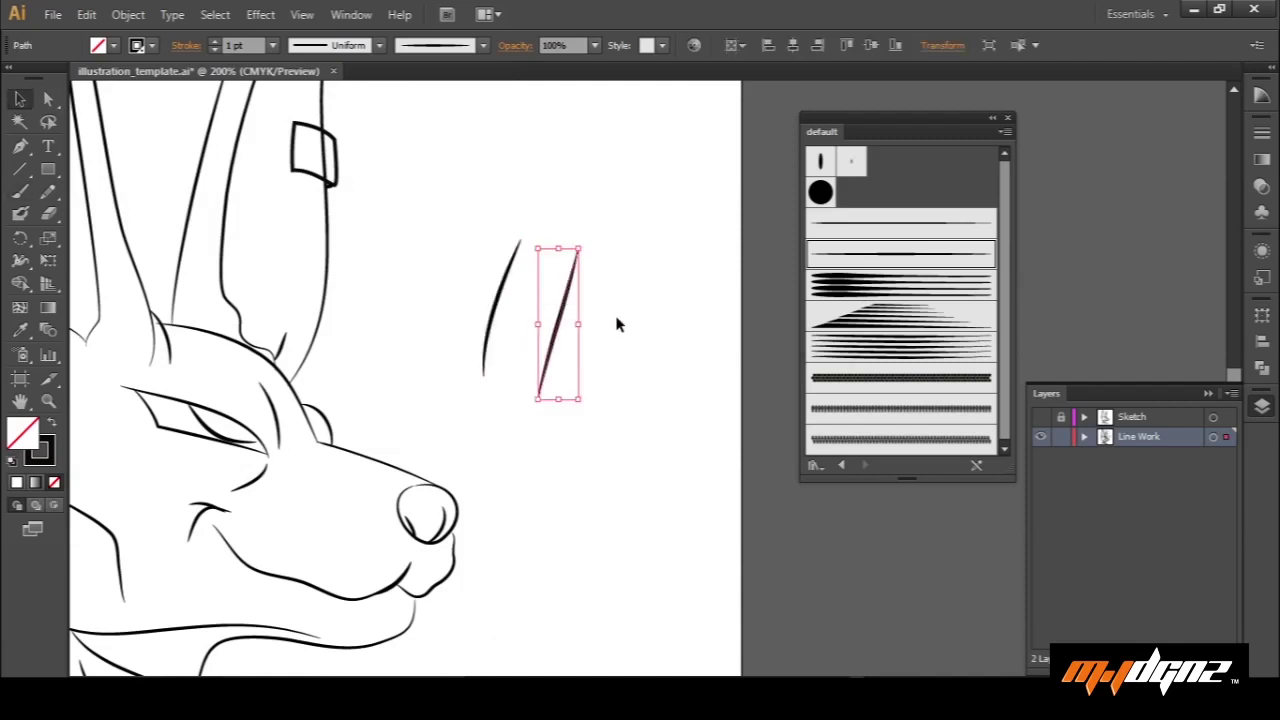
left_click_drag(617, 318, 538, 303)
left_click_drag(479, 275, 492, 298)
left_click(588, 345)
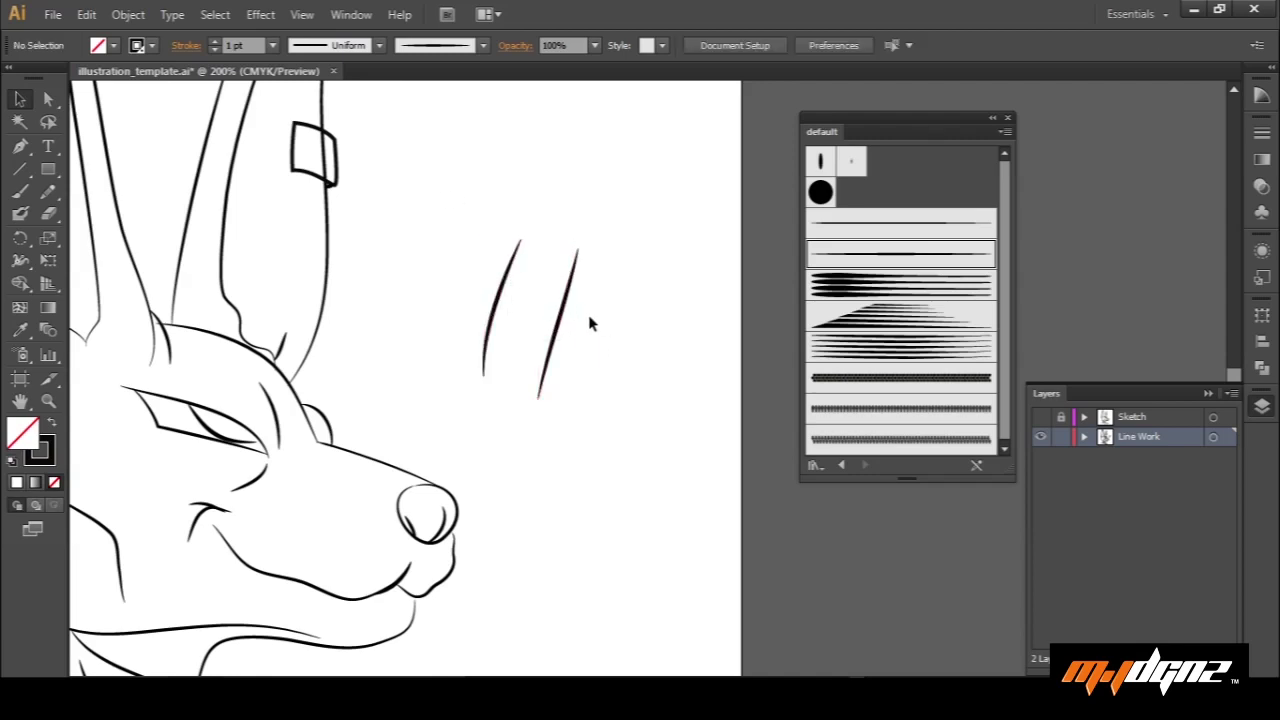
mouse_move(580, 312)
left_mouse_down()
mouse_move(466, 277)
mouse_move(485, 276)
left_mouse_up()
left_click(660, 298)
left_click(557, 300)
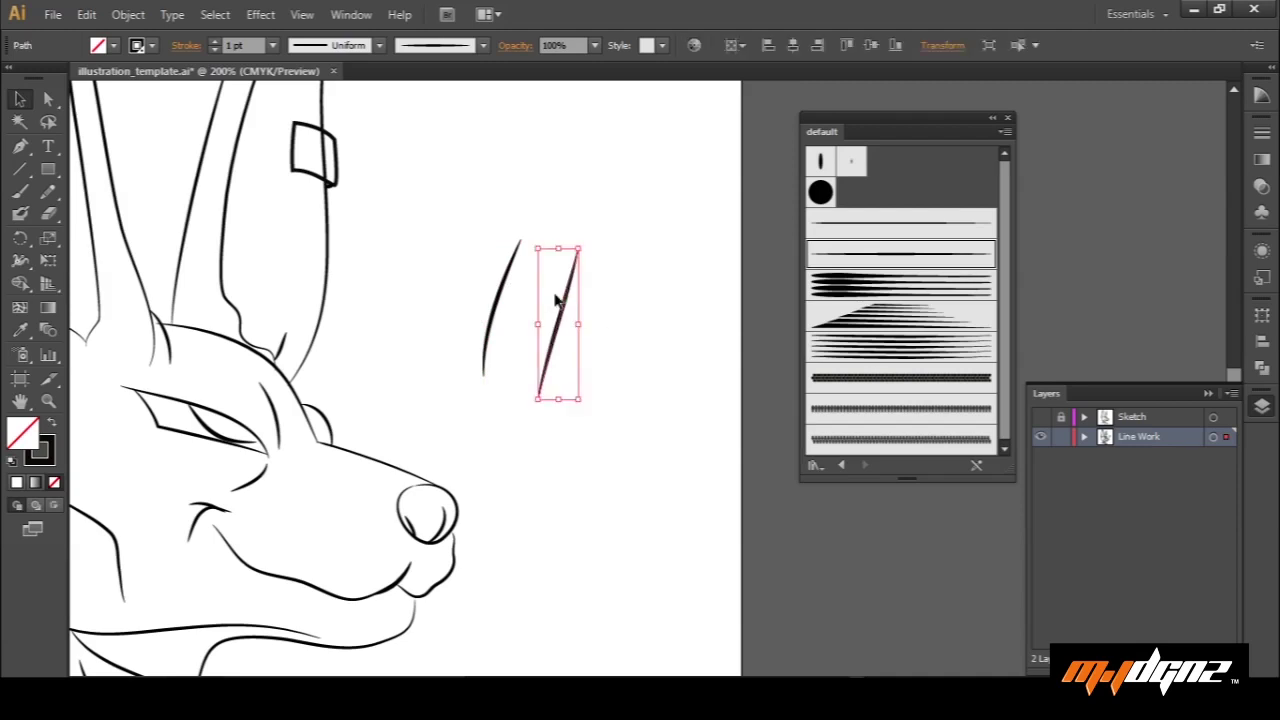
- Set the selected test stroke's weight to 12 pt
left_click(215, 43)
left_click(215, 43)
left_click(215, 43)
left_click(215, 43)
left_click(215, 43)
left_click(215, 43)
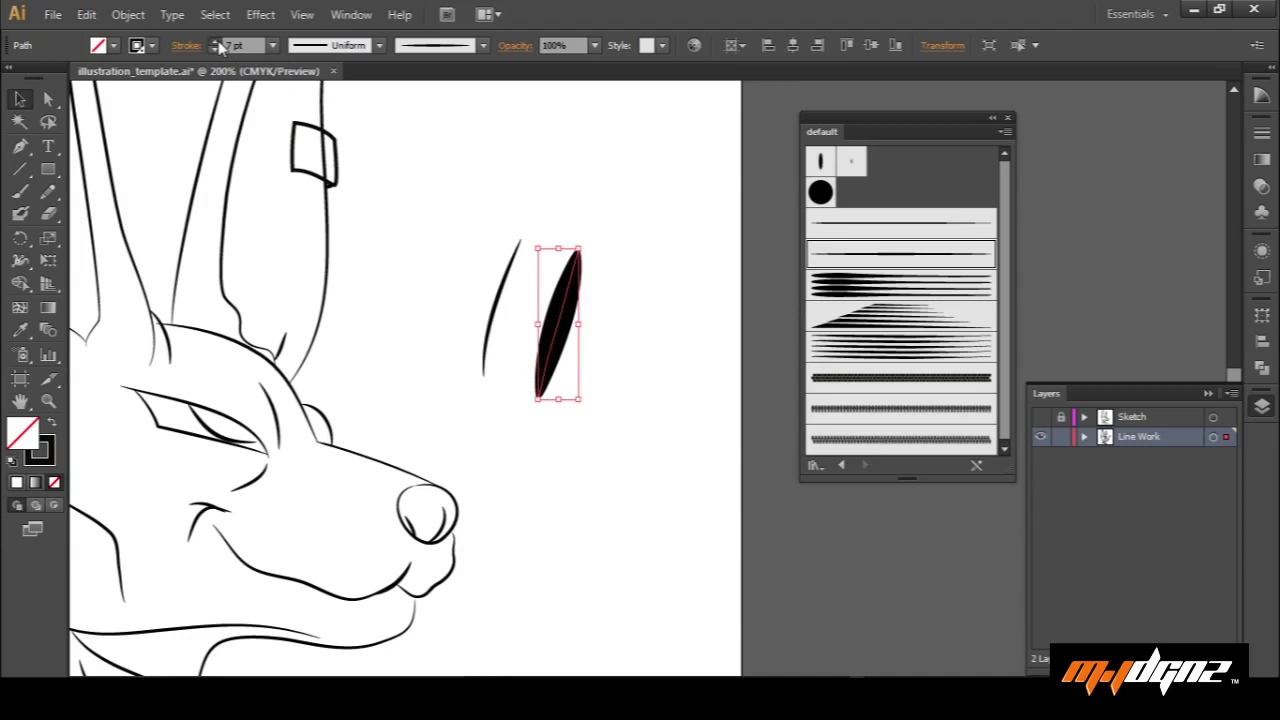
left_click(215, 43)
left_click(215, 43)
left_click(215, 43)
left_click(215, 43)
left_click(215, 43)
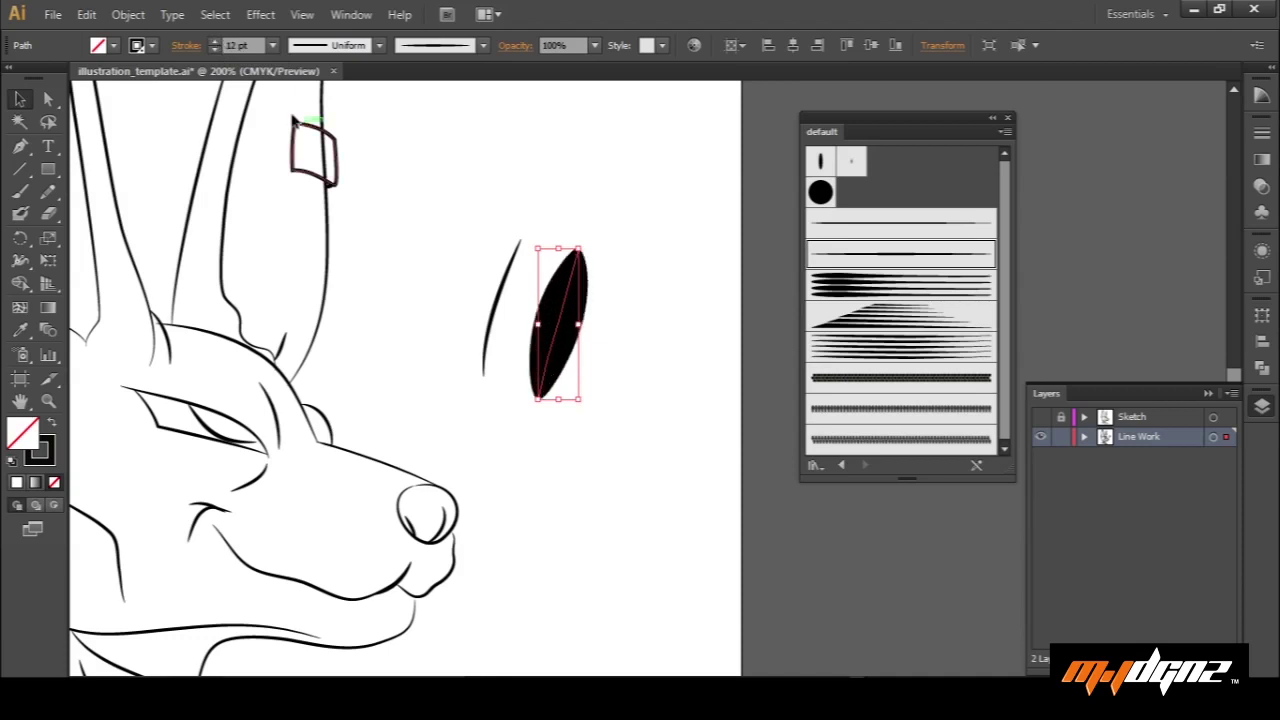
- Move the thick test stroke away from the thin one and delete both test strokes
left_click(530, 205)
left_click(570, 300)
left_click_drag(570, 300, 603, 223)
left_click(665, 243)
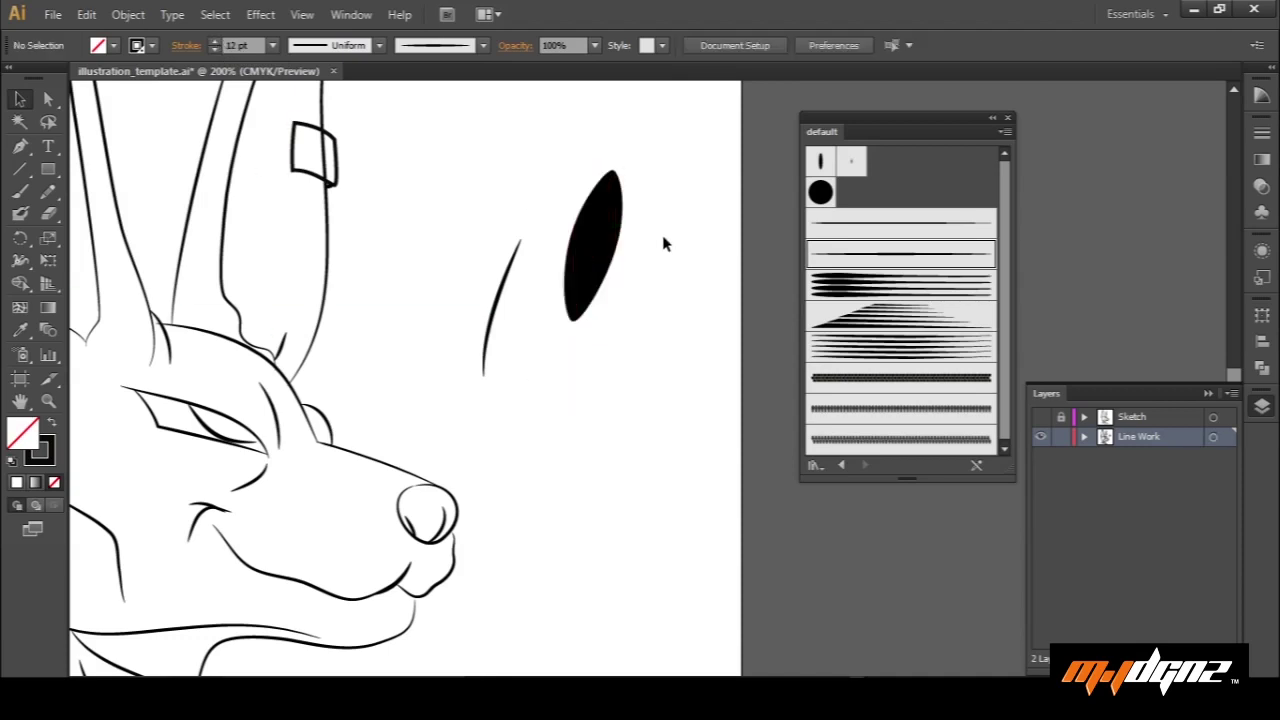
left_click(598, 250)
left_click_drag(654, 310, 443, 221)
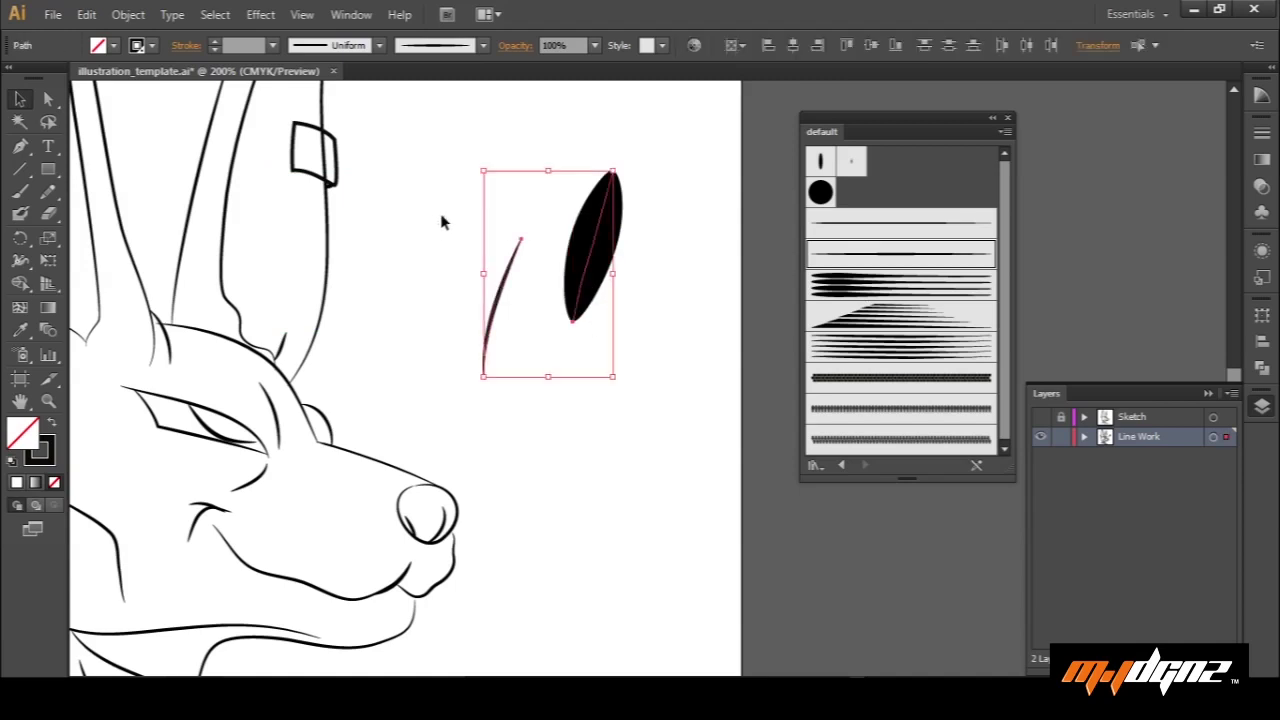
key("Delete")
- Set the mouth line's stroke weight to 2 pt
mouse_move(380, 277)
left_mouse_down()
mouse_move(497, 334)
mouse_move(514, 302)
left_mouse_up()
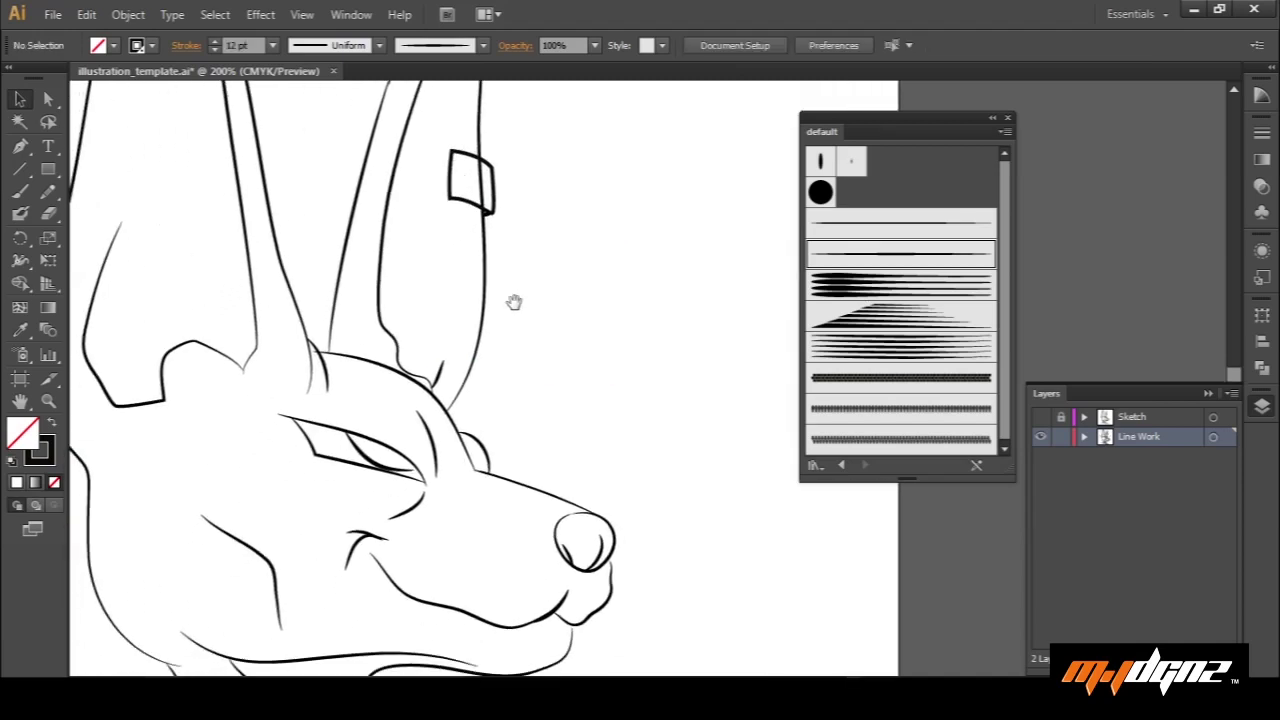
left_click(392, 367)
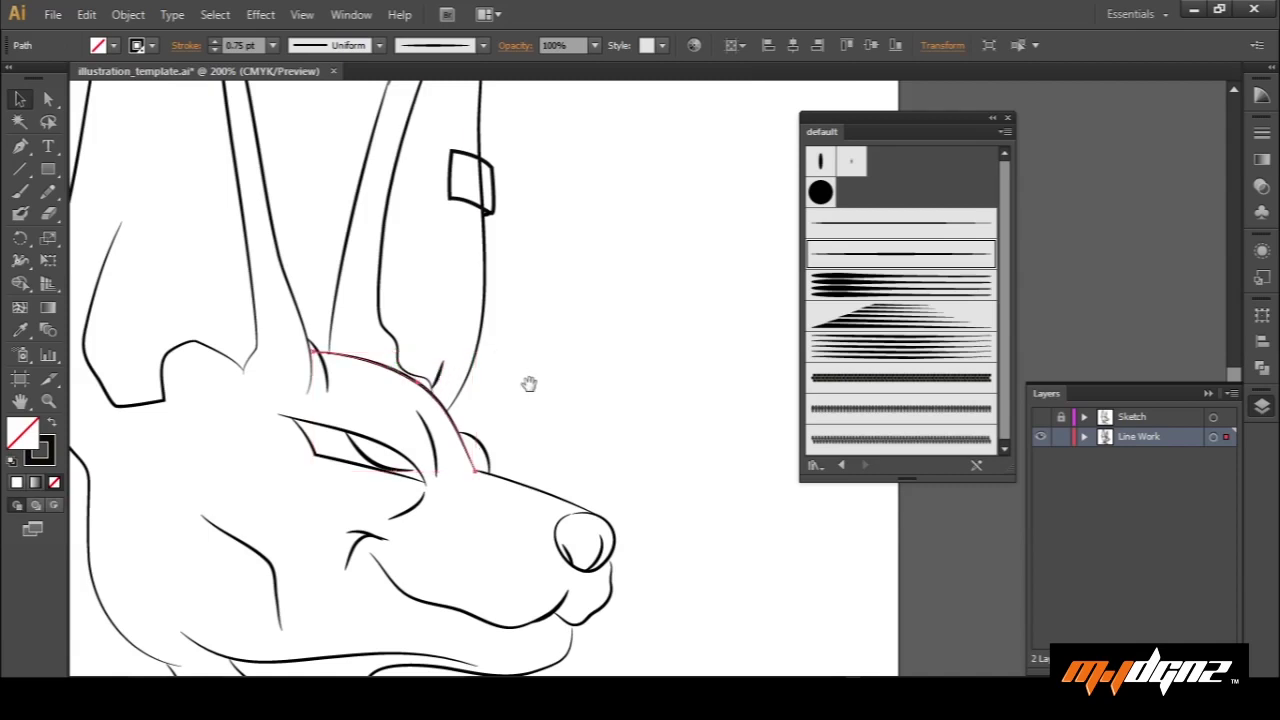
left_click_drag(528, 380, 534, 320)
left_click(519, 325)
left_click(490, 541)
left_click(214, 42)
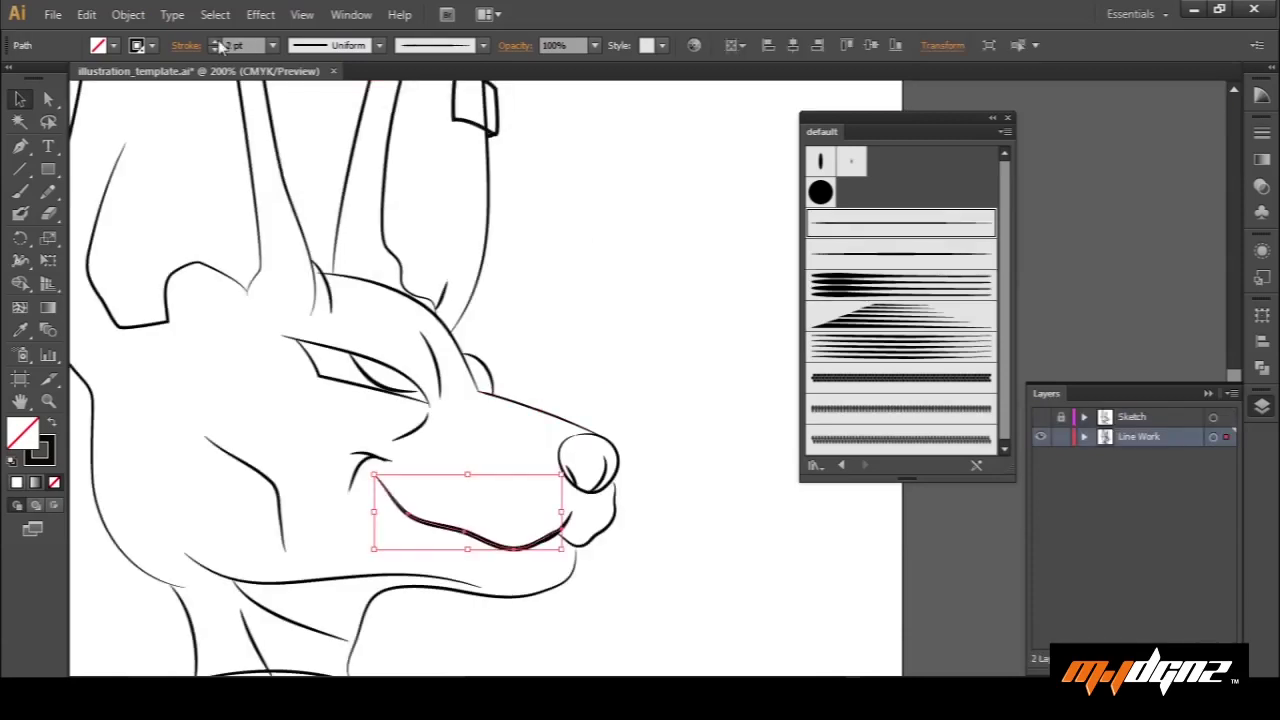
- Thicken the near ear's outer outline where it runs down the back of the head
left_click(512, 597)
left_click_drag(420, 600, 506, 500)
key("a")
left_click_drag(326, 510, 326, 497)
key("v")
left_click_drag(516, 517, 516, 555)
left_click(176, 345)
left_click(214, 42)
- Increase the stroke weight of the far ear's outline and its inner line
mouse_move(382, 118)
left_mouse_down()
mouse_move(406, 537)
mouse_move(396, 455)
left_mouse_up()
key("a")
left_click_drag(554, 147, 574, 149)
key("v")
left_click(214, 42)
left_click_drag(400, 400, 385, 293)
left_click(468, 352)
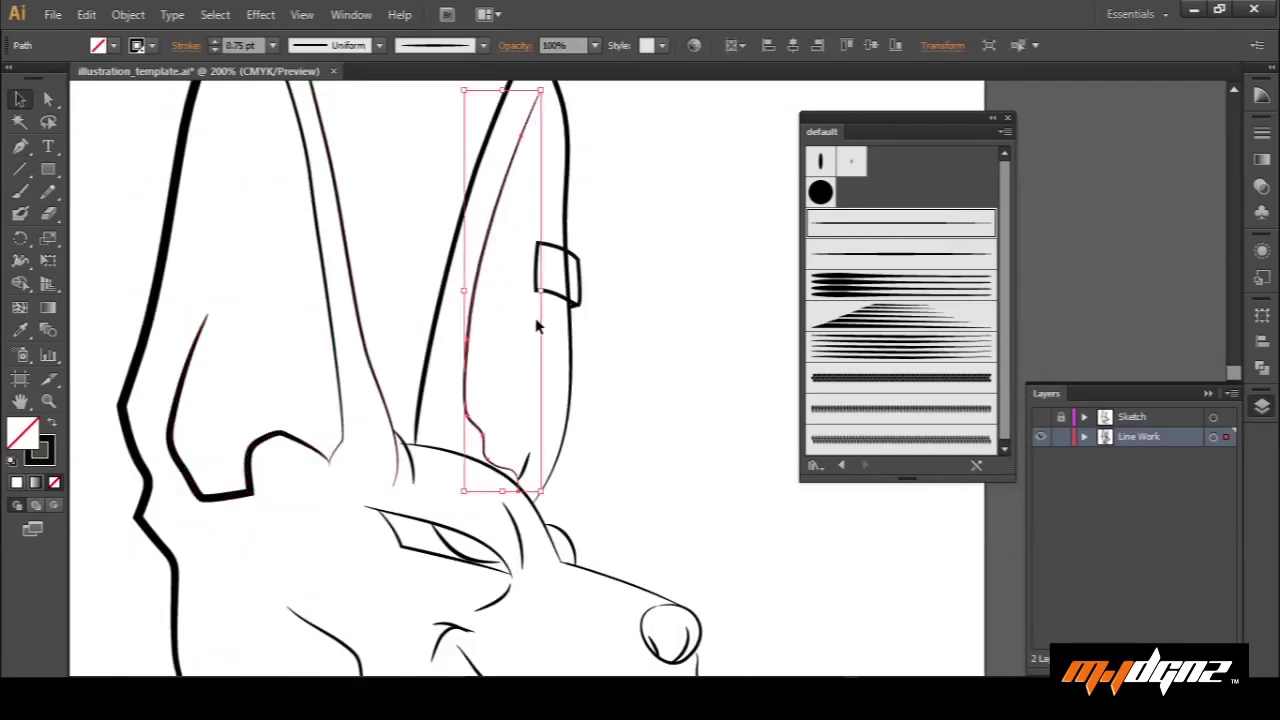
left_click(214, 42)
- Thicken the near ear's inner edge running down to the forehead and apply the centre-weighted tapered brush
left_click_drag(537, 326, 485, 376)
left_click_drag(306, 334, 301, 220)
left_click(350, 388)
left_click(214, 42)
left_click(868, 254)
left_click(720, 300)
- Set the upper eyelid line's stroke weight to 3 pt
left_click_drag(480, 450, 520, 283)
left_click(430, 300)
left_click(214, 42)
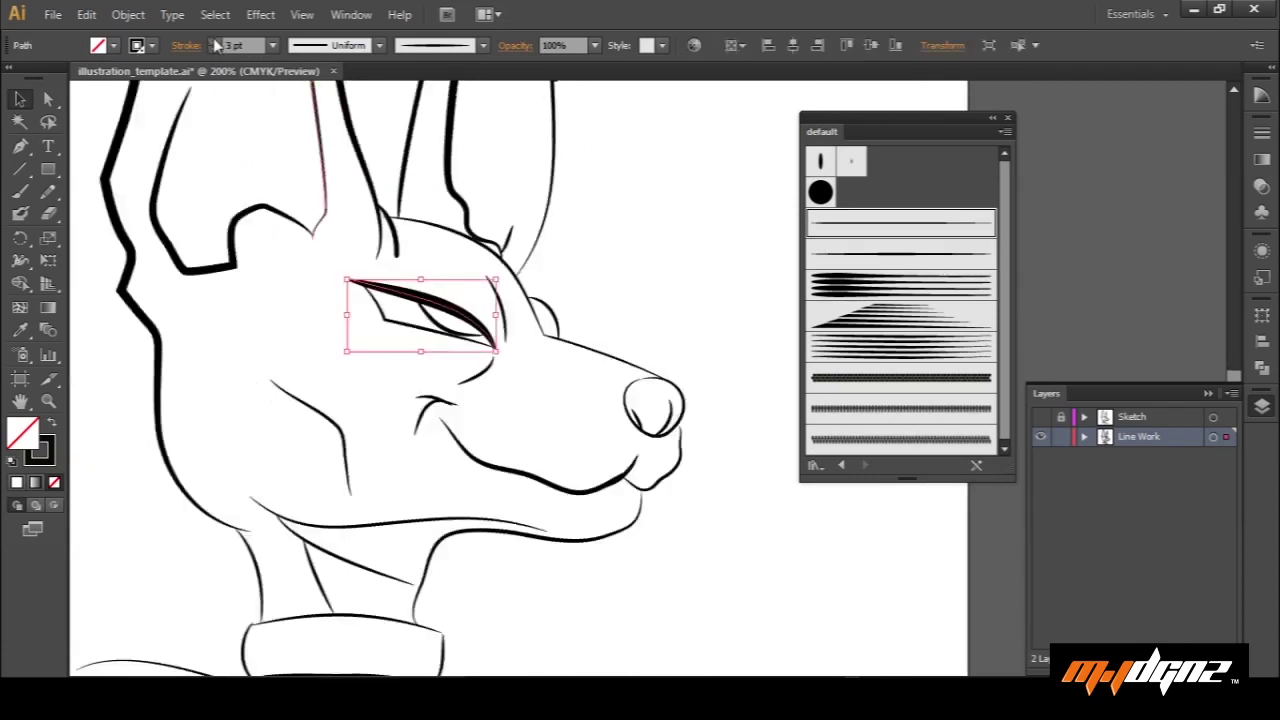
left_click(590, 346)
left_click_drag(480, 430, 449, 334)
- Increase the stroke weight of the facial contour lines, including the jaw line
left_click(214, 42)
left_click(755, 330)
left_click_drag(480, 400, 601, 327)
left_click(420, 450)
left_click(214, 42)
- Thicken the back neck line and the back-of-head outline, applying the centre-weighted tapered brush
left_click(322, 500)
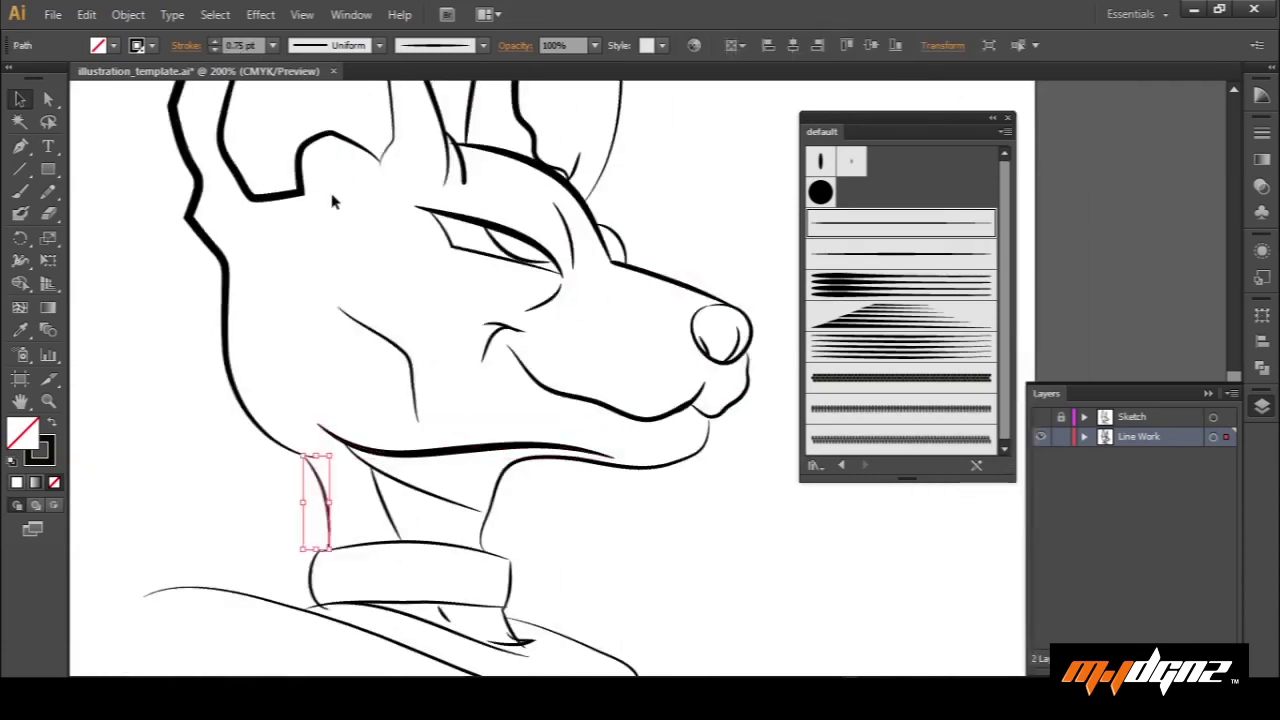
left_click(214, 42)
left_click(228, 370)
left_click(867, 250)
left_click(426, 428)
- Change the brush on the chin and throat line and increase the stroke weight of the lines under the jaw
left_click_drag(800, 143, 1094, 150)
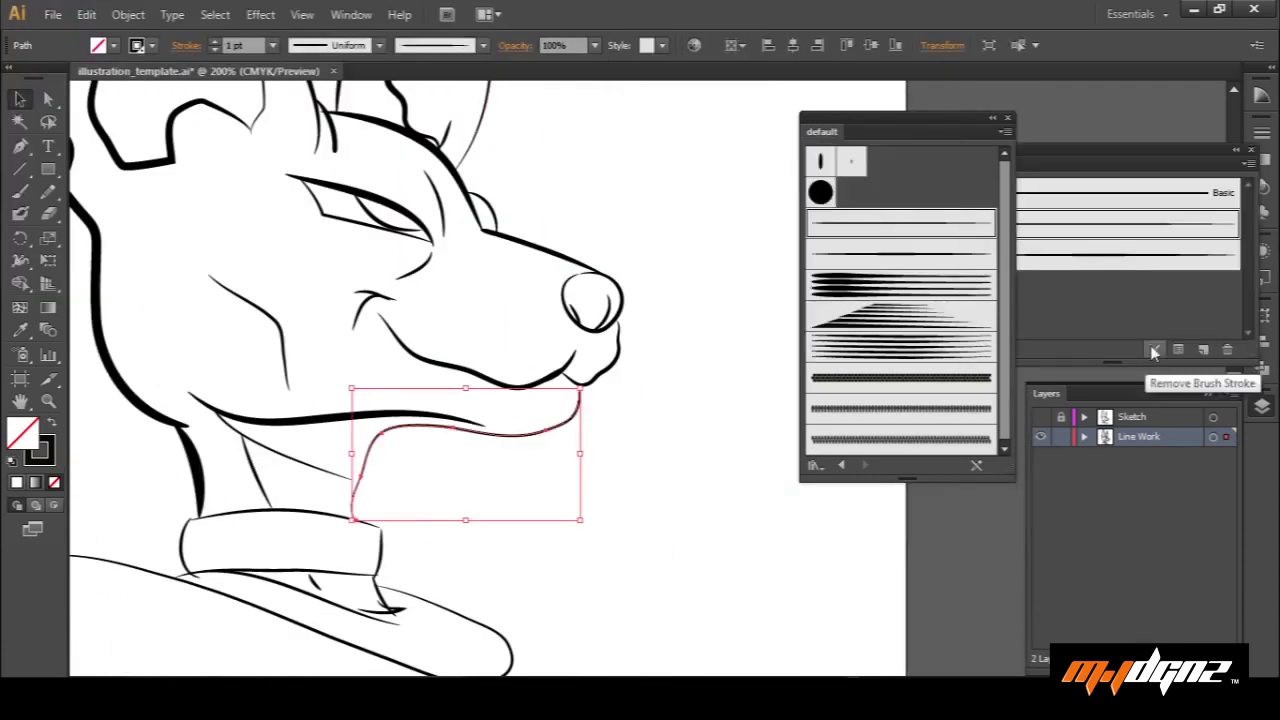
left_click(1105, 254)
left_click(214, 42)
left_click_drag(554, 497, 669, 449)
left_click(403, 454)
left_click(214, 42)
left_click(869, 254)
- Apply the thinner tapered brush to the near ear's edge beside the forehead and thicken the remaining thin lines
left_click_drag(502, 173, 430, 591)
left_click(331, 371)
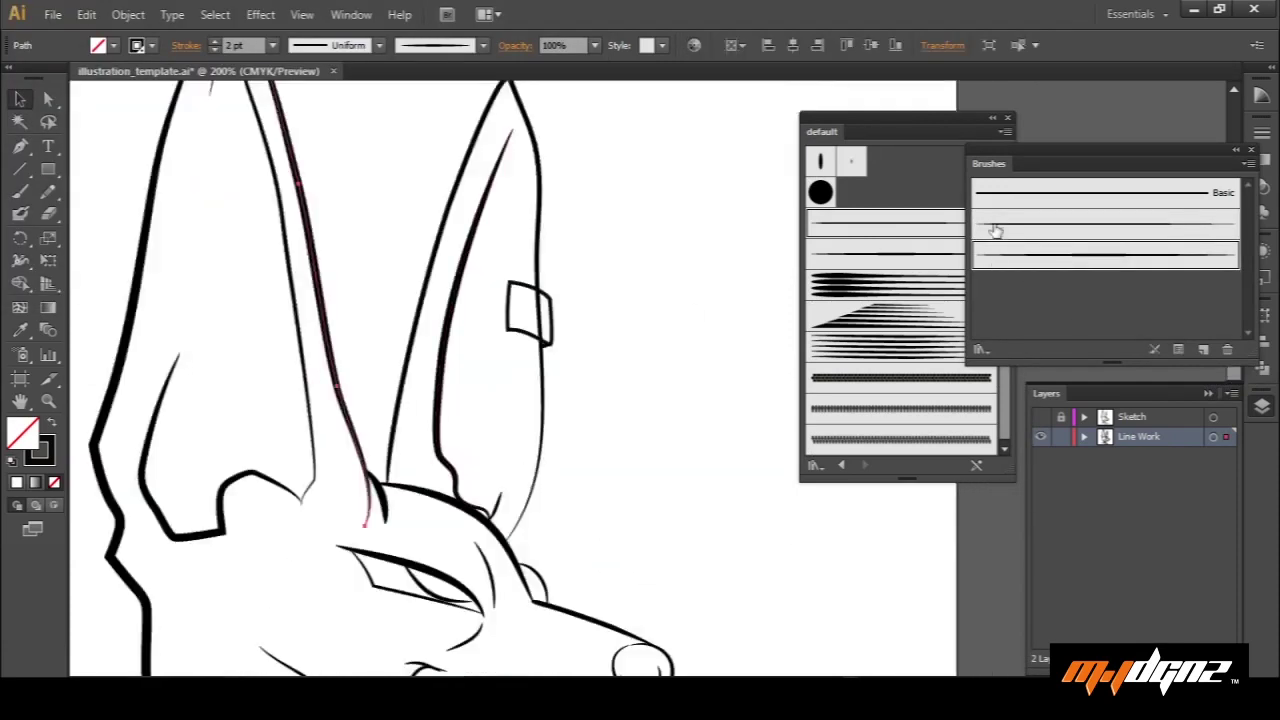
left_click(994, 231)
left_click(338, 340)
left_click(537, 560)
left_click(214, 42)
left_click(640, 400)
key("ctrl+minus")
key("ctrl+minus")
left_click(530, 622)
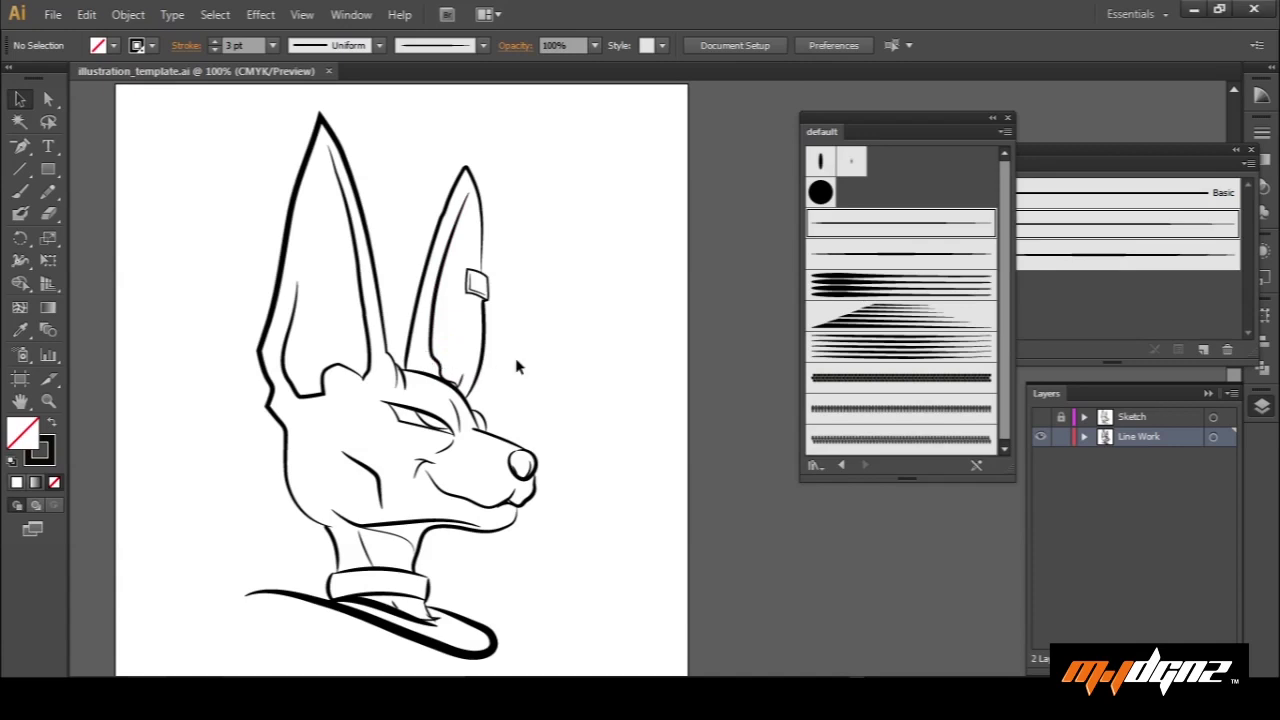
- Apply the centre-weighted tapered brush to the back neck line and set its stroke weight to 2 pt
key("ctrl+=")
mouse_move(413, 408)
left_mouse_down()
mouse_move(591, 357)
mouse_move(609, 280)
left_mouse_up()
left_click_drag(390, 302, 420, 326)
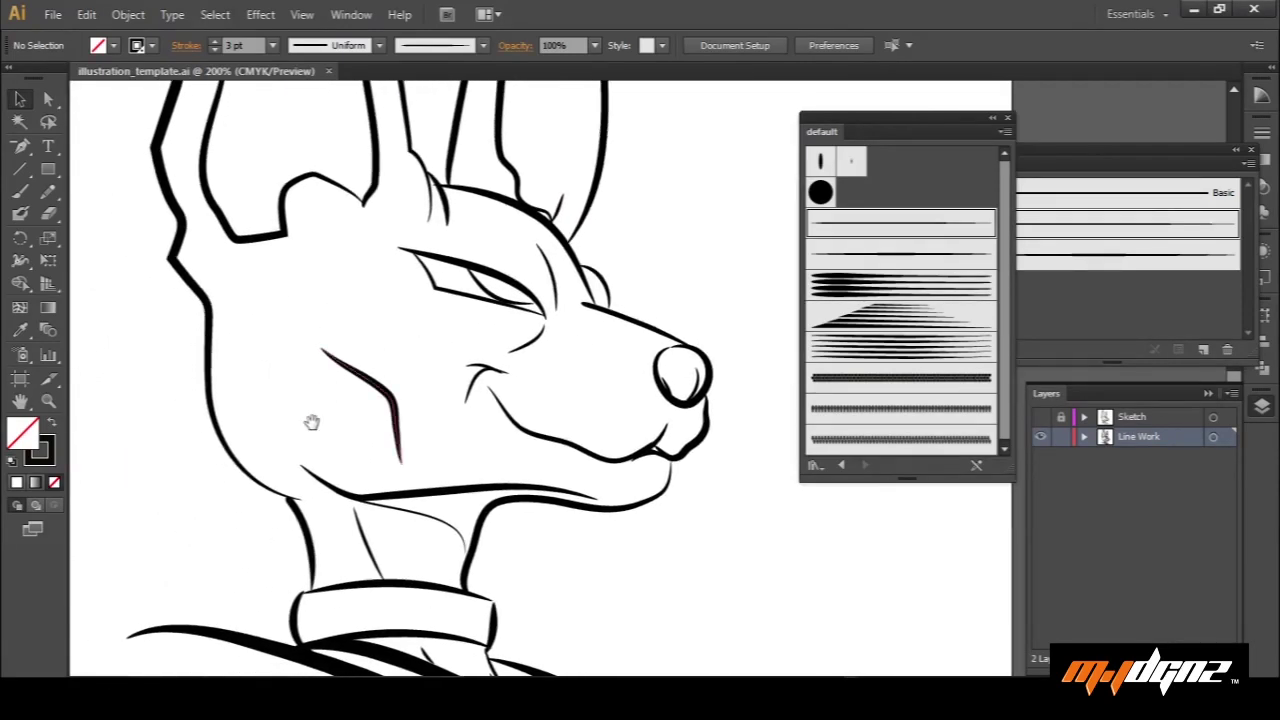
key("a")
key("v")
left_click(298, 515)
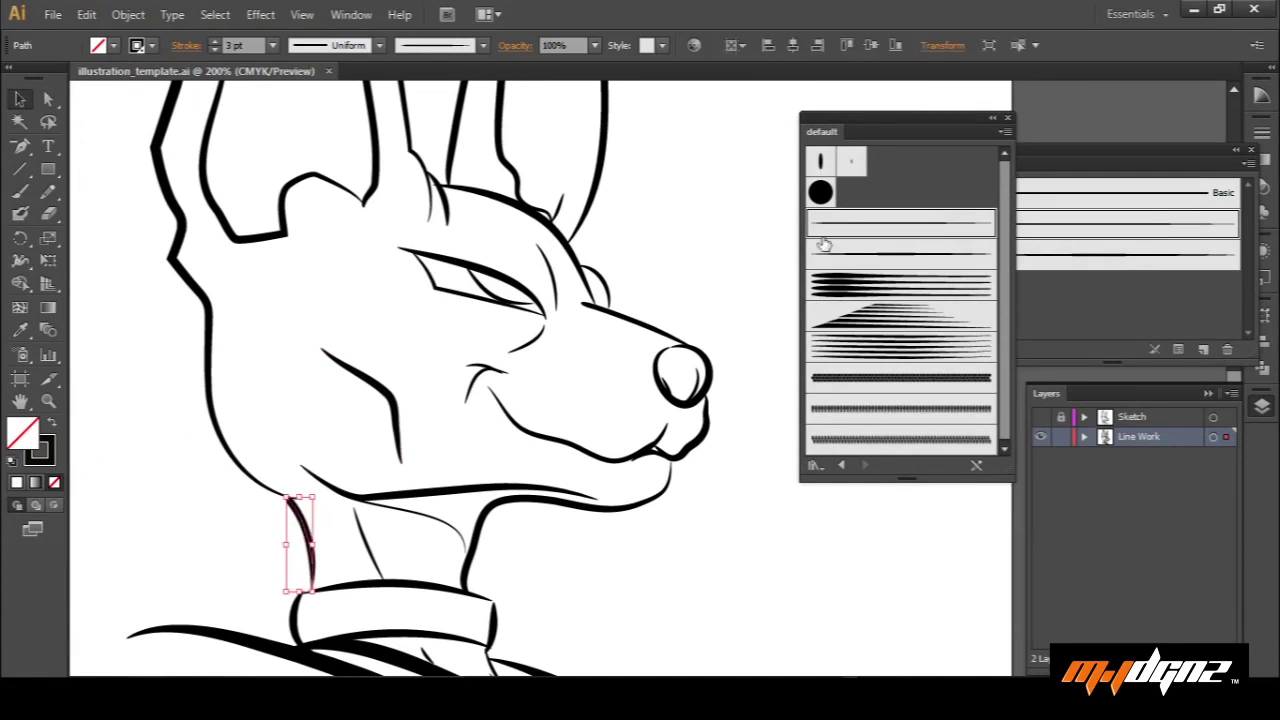
left_click(857, 262)
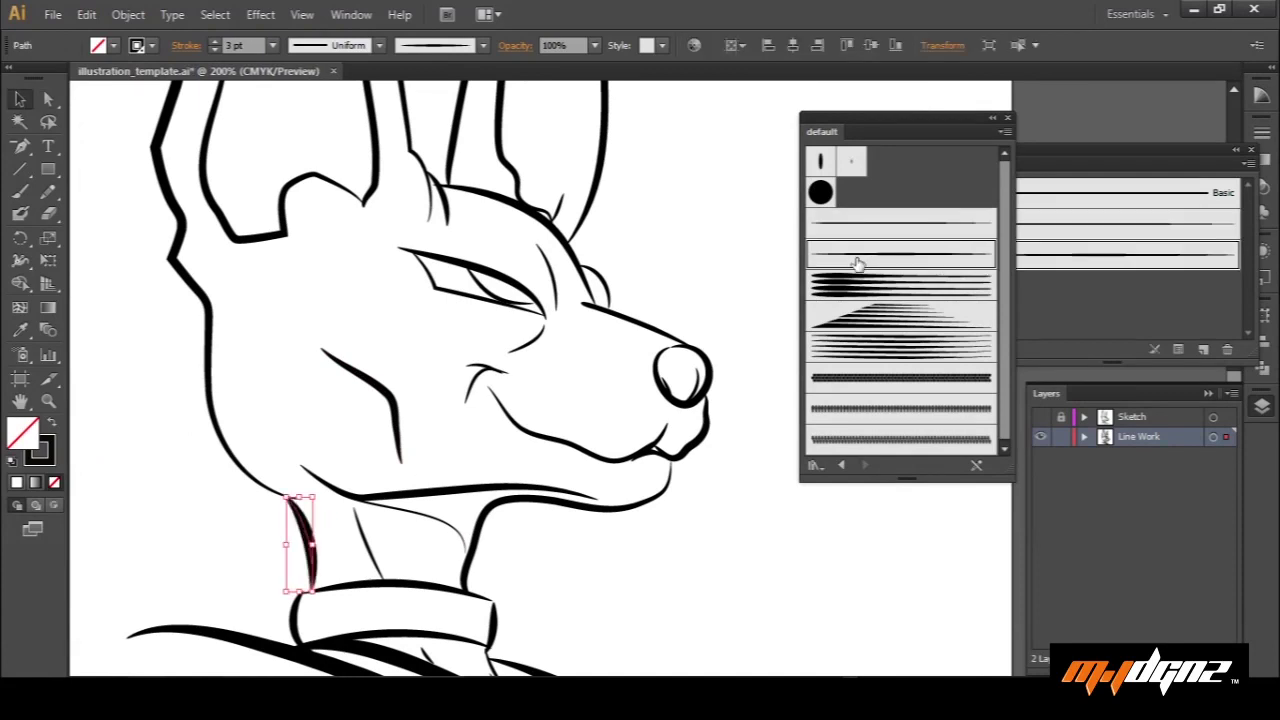
left_click(213, 49)
left_click(287, 350)
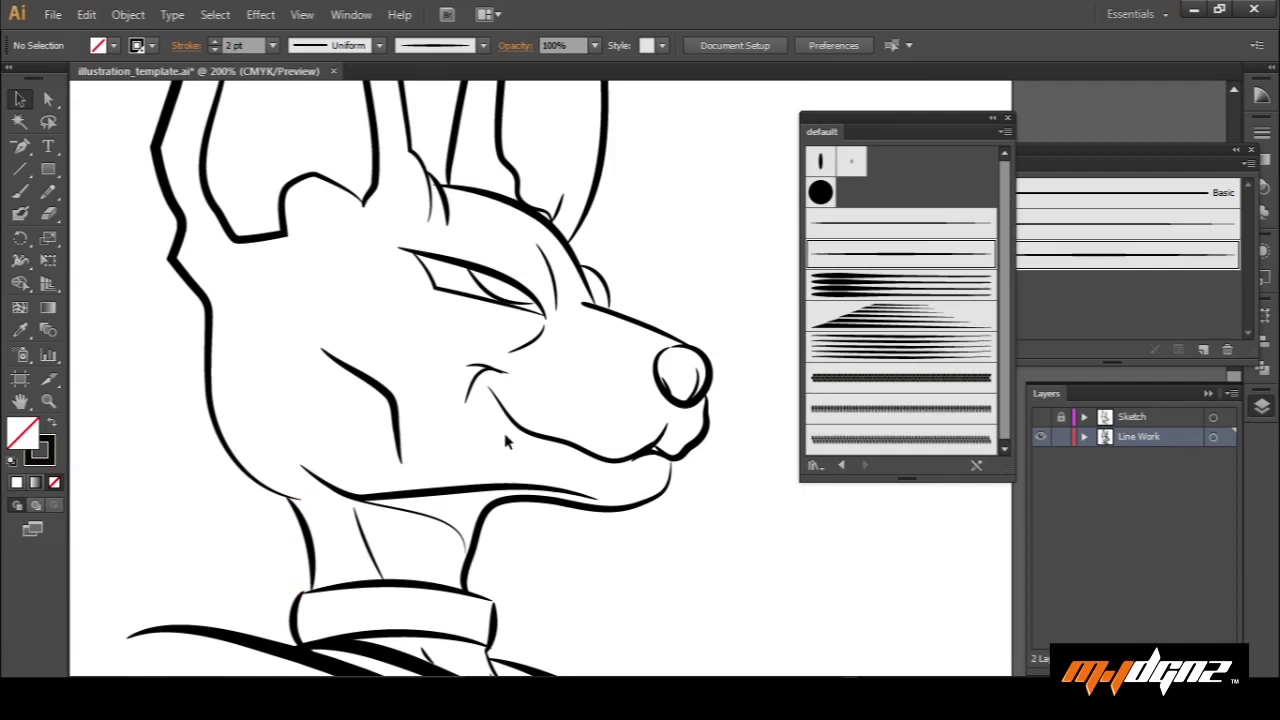
- Review the line weights on the ears, forehead and muzzle, and then across the whole drawing
scroll(573, 548, "up", 5)
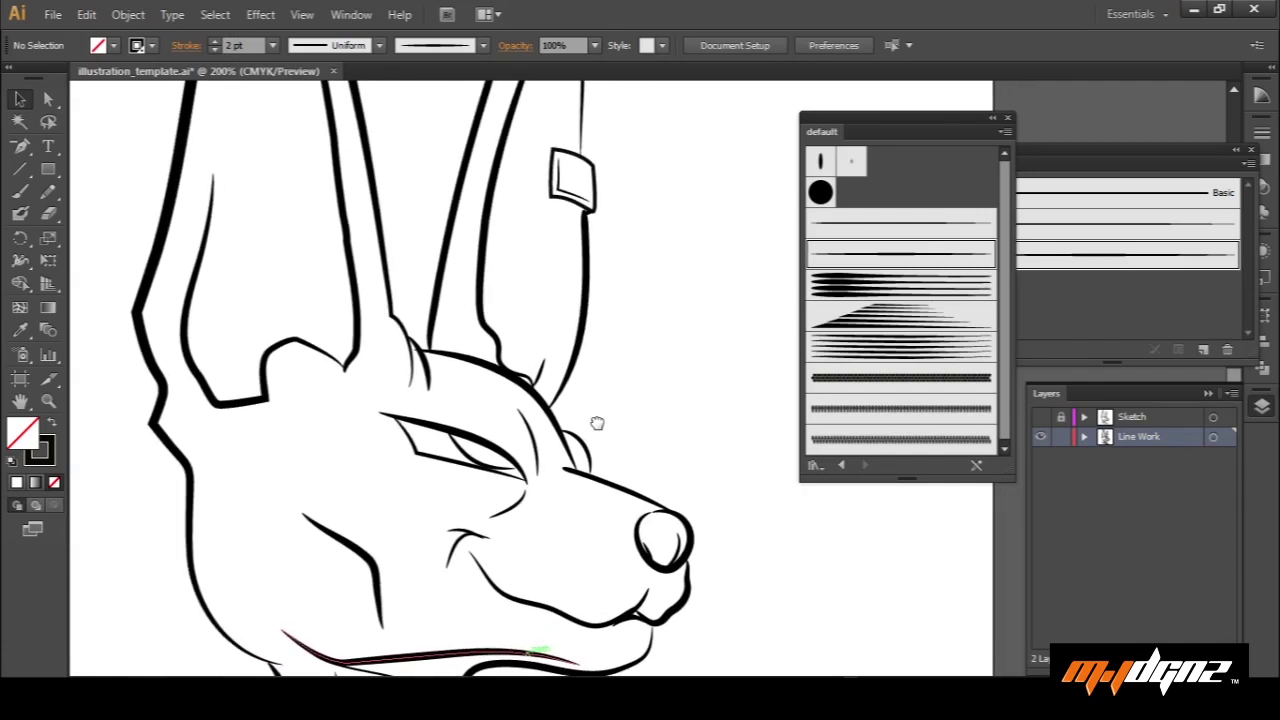
scroll(596, 432, "up", 3)
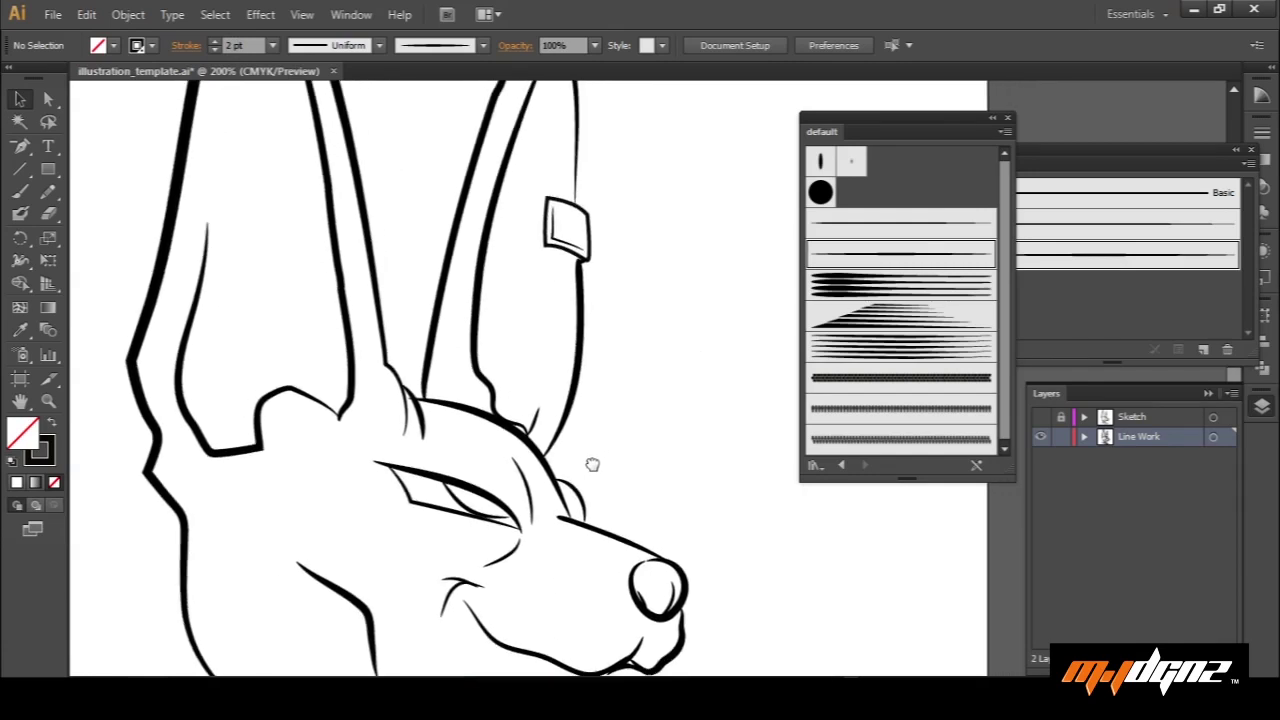
left_click(492, 447)
key("shift+e")
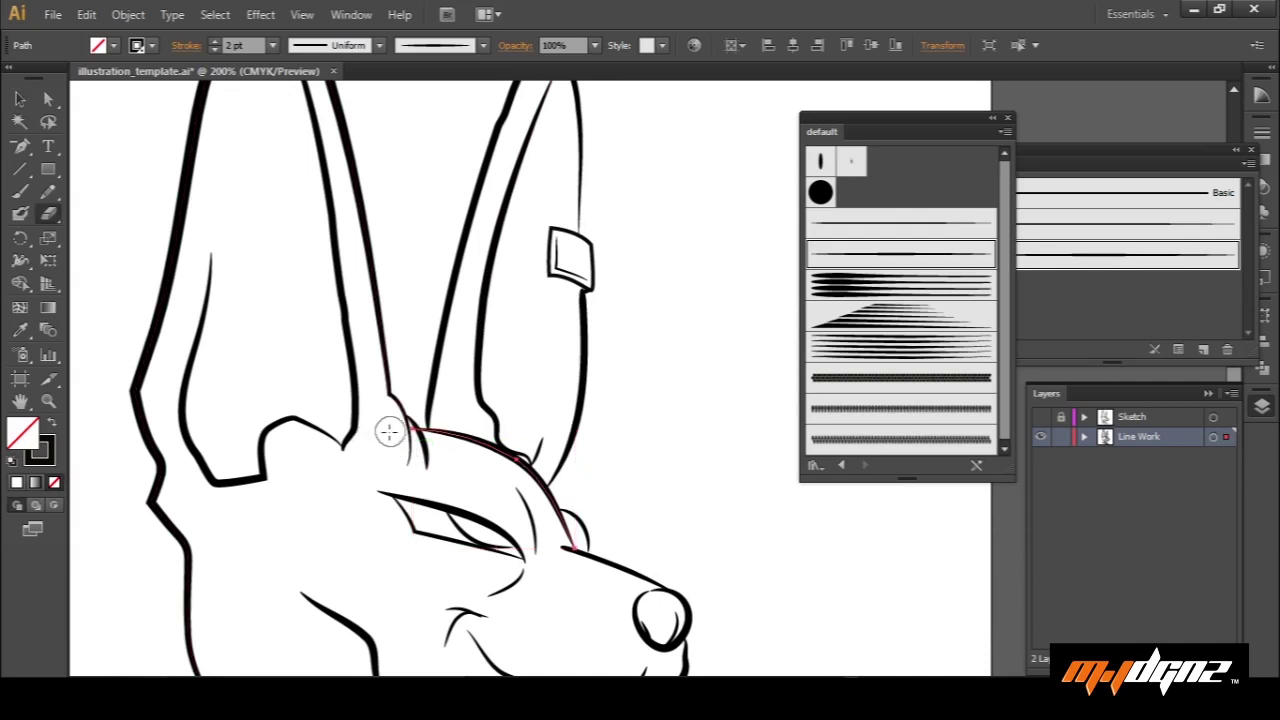
key("v")
left_click(420, 337)
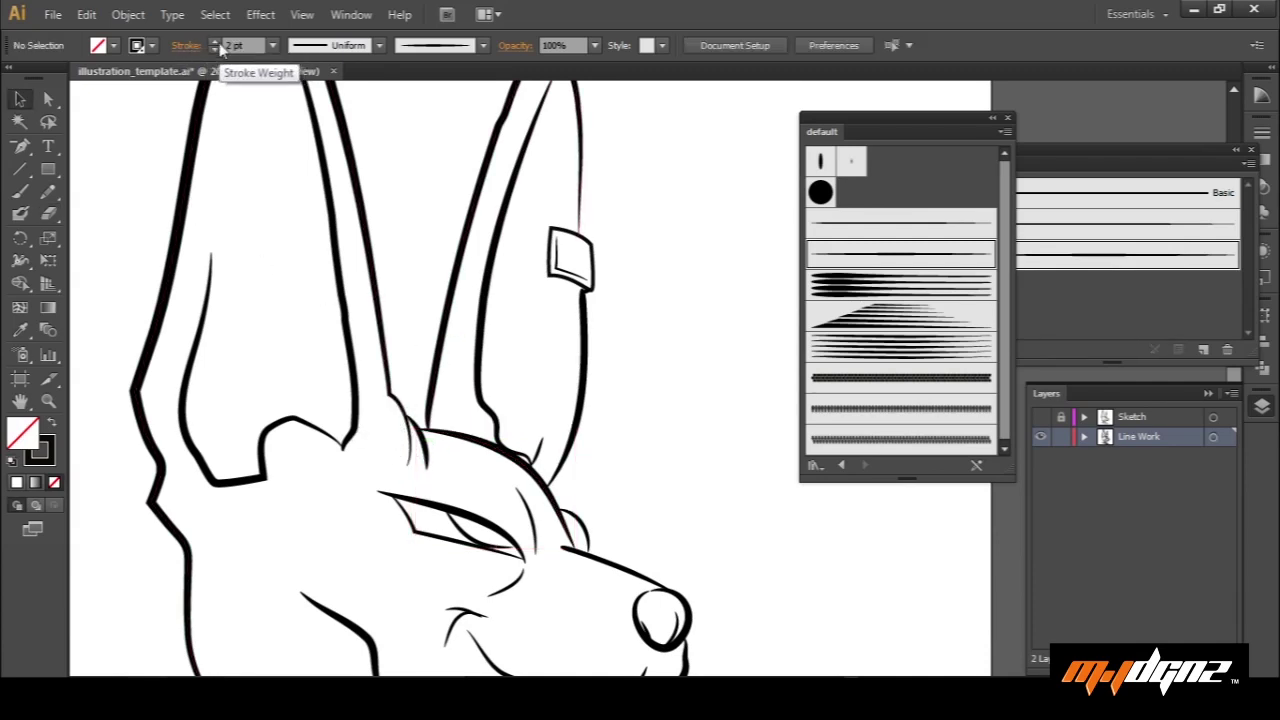
left_click_drag(643, 244, 641, 317)
scroll(641, 316, "down", 6)
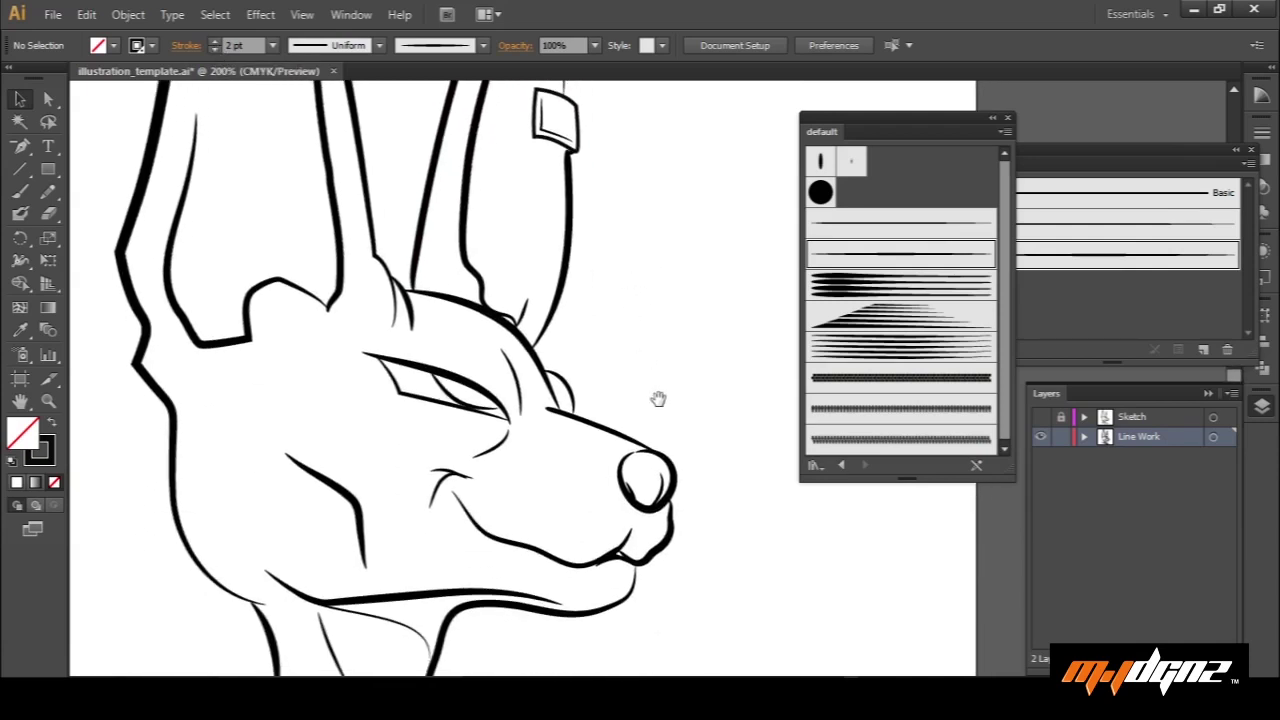
scroll(654, 367, "down", 1)
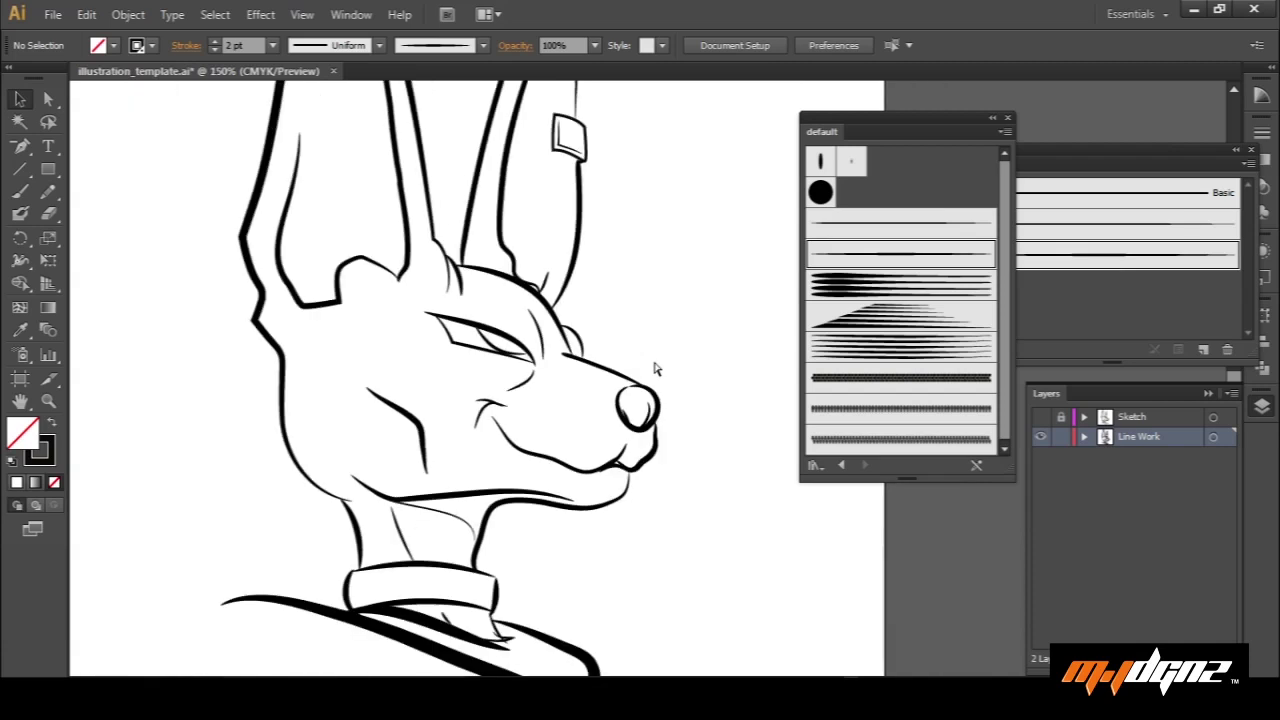
scroll(654, 367, "down", 1)
scroll(654, 365, "up", 1)
scroll(654, 363, "down", 1)
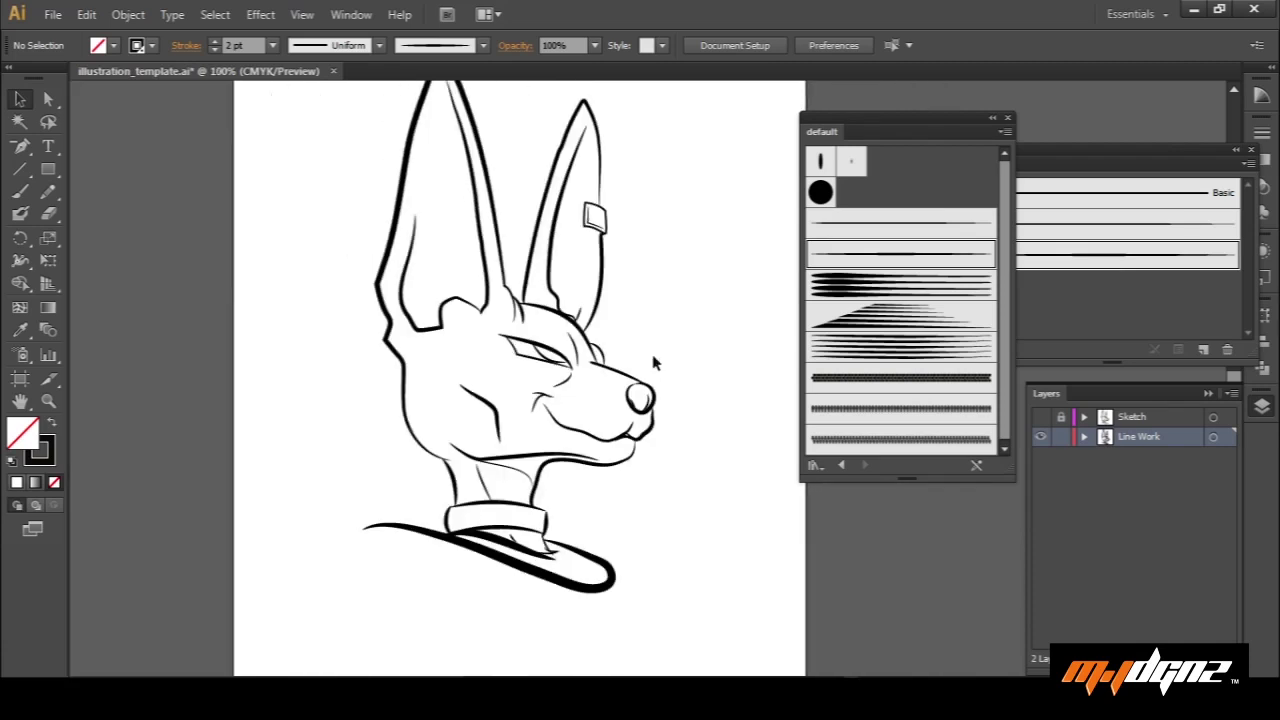
mouse_move(649, 323)
left_mouse_down()
mouse_move(600, 397)
mouse_move(600, 377)
left_mouse_up()
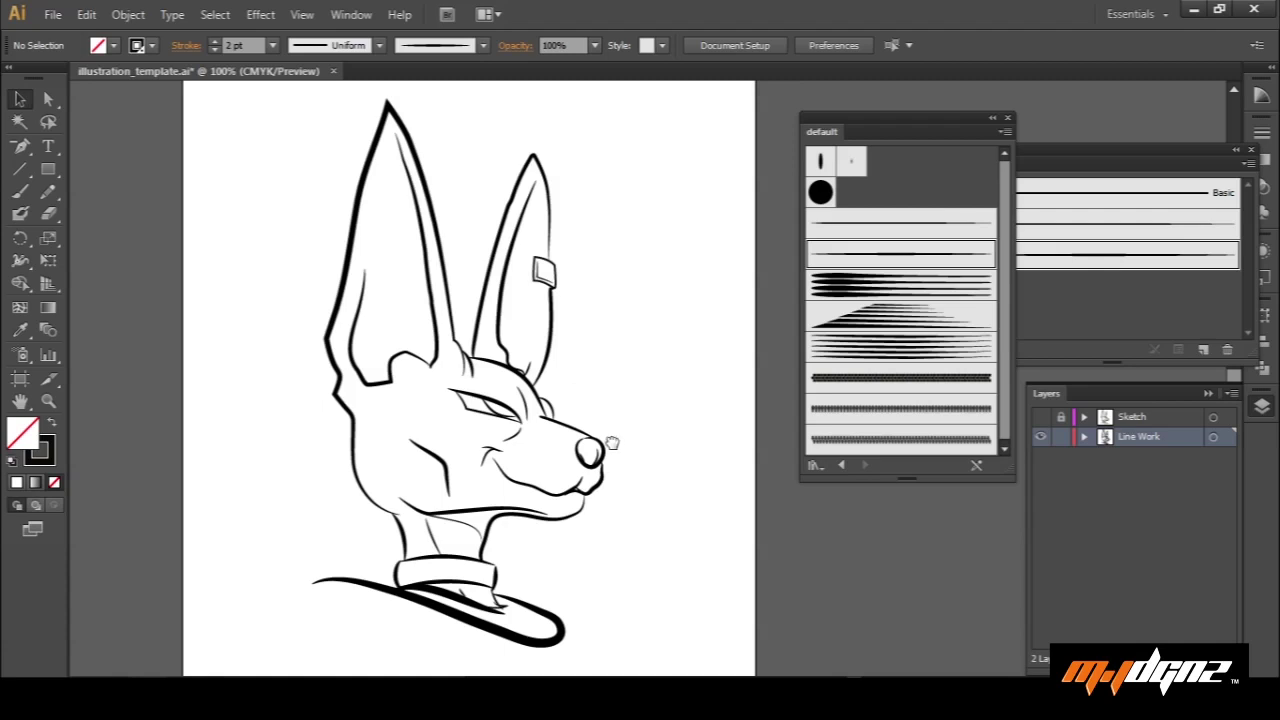
left_click_drag(611, 446, 614, 443)
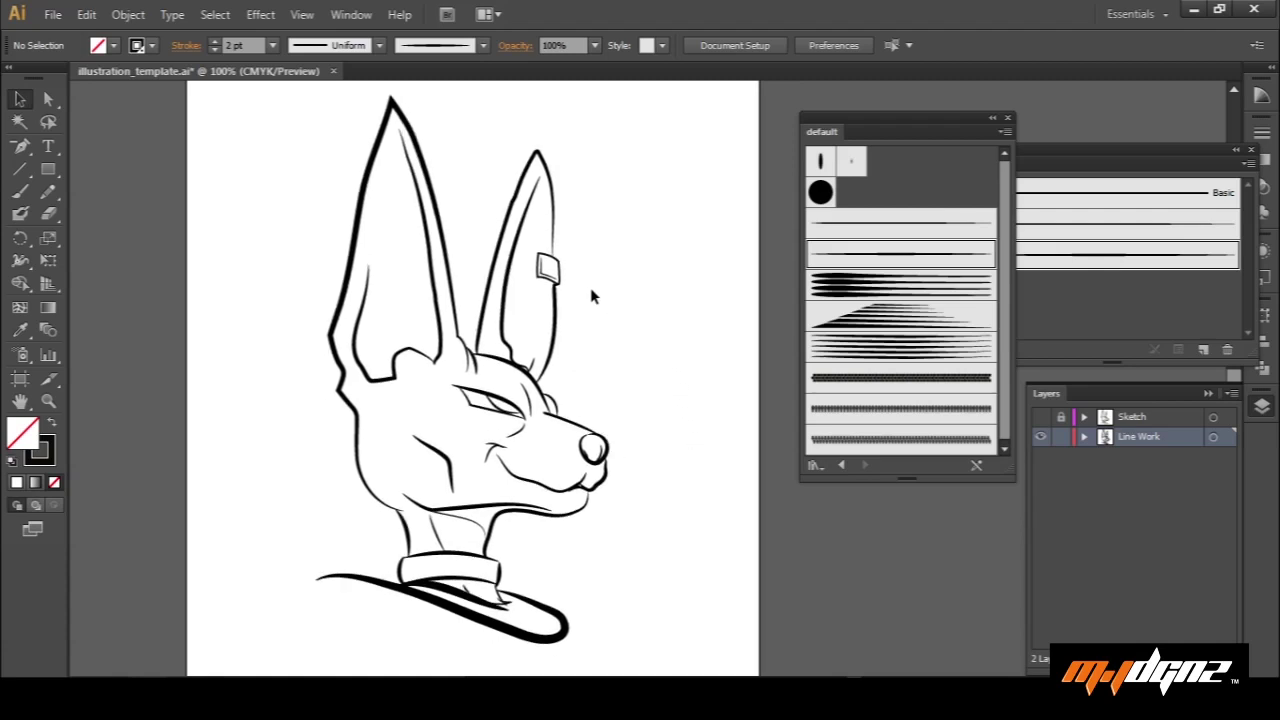
left_click_drag(630, 420, 619, 393)
key("ctrl+minus")
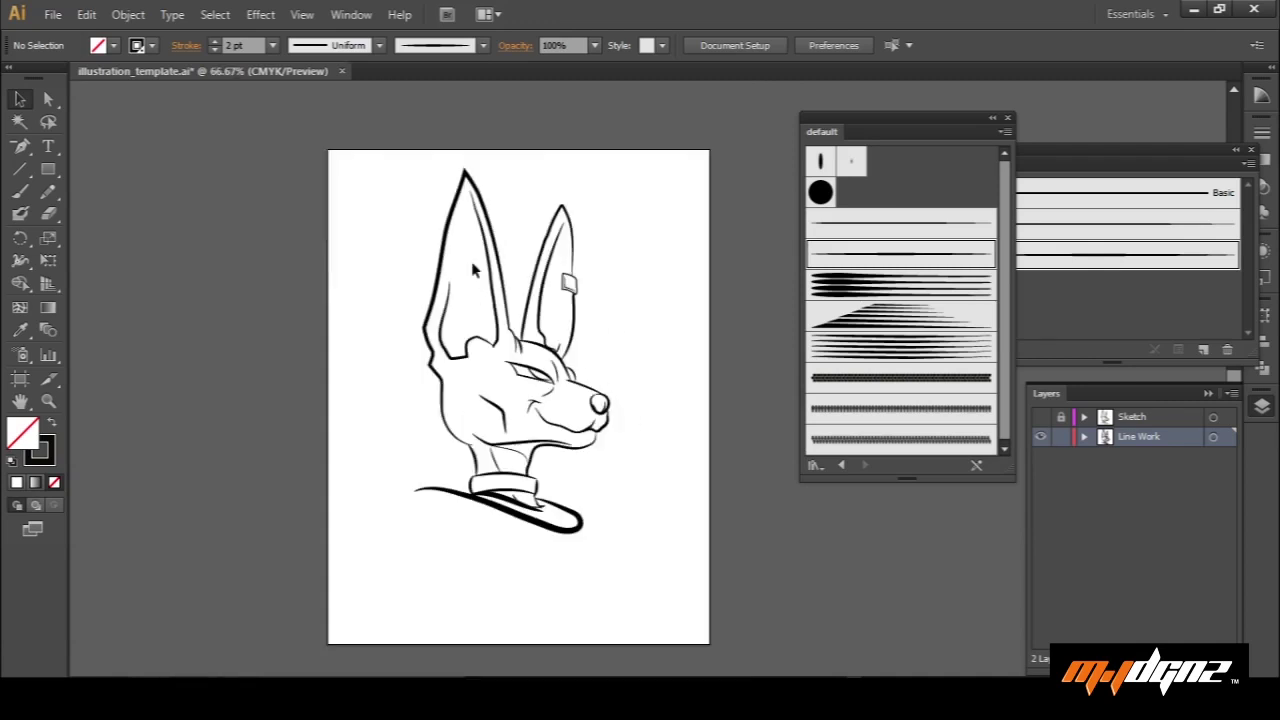
- Group all the line work, place a duplicate of the group on the pasteboard left of the artboard, and select that duplicate
left_click_drag(344, 148, 704, 572)
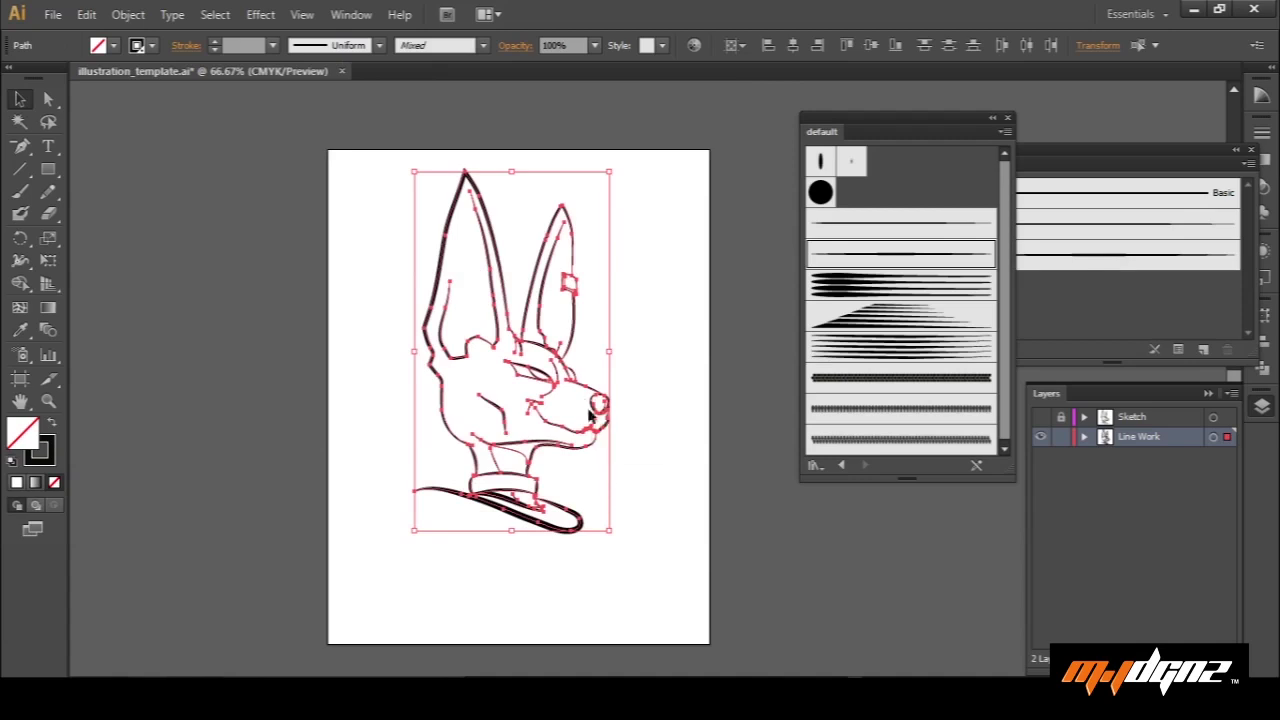
key("ctrl+g")
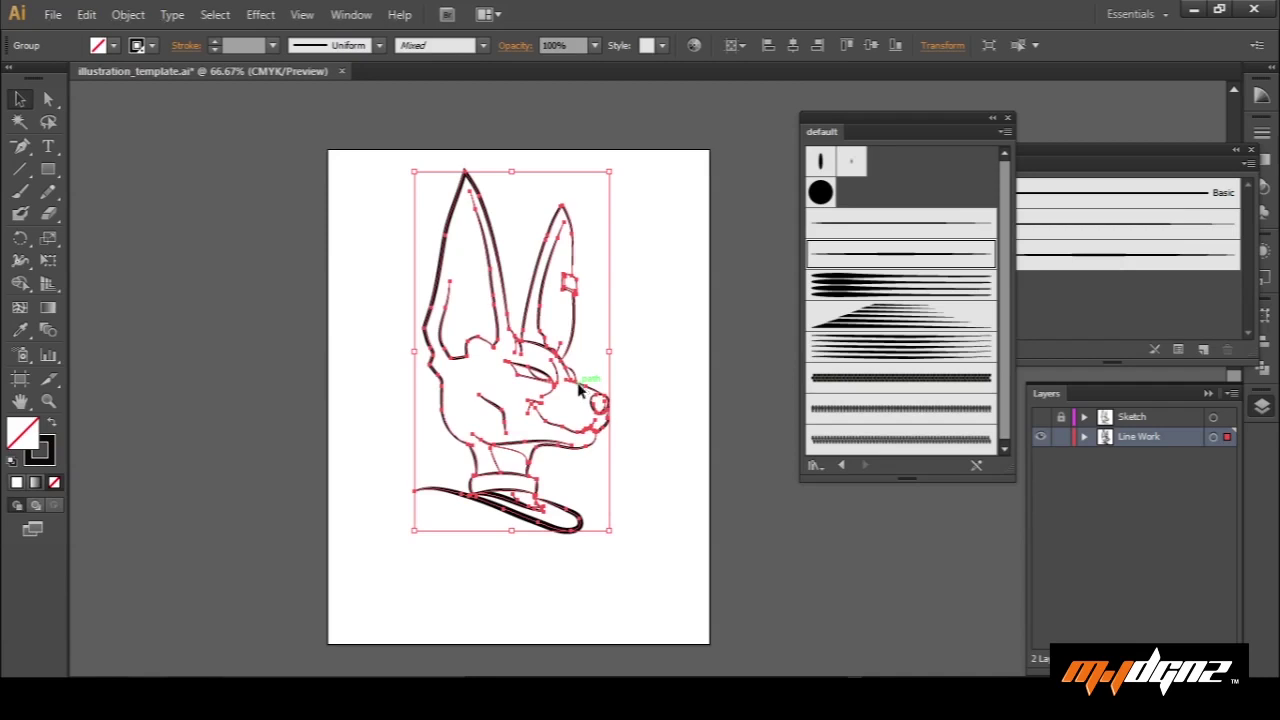
mouse_move(578, 390)
left_mouse_down()
mouse_move(371, 370)
mouse_move(265, 378)
left_mouse_up()
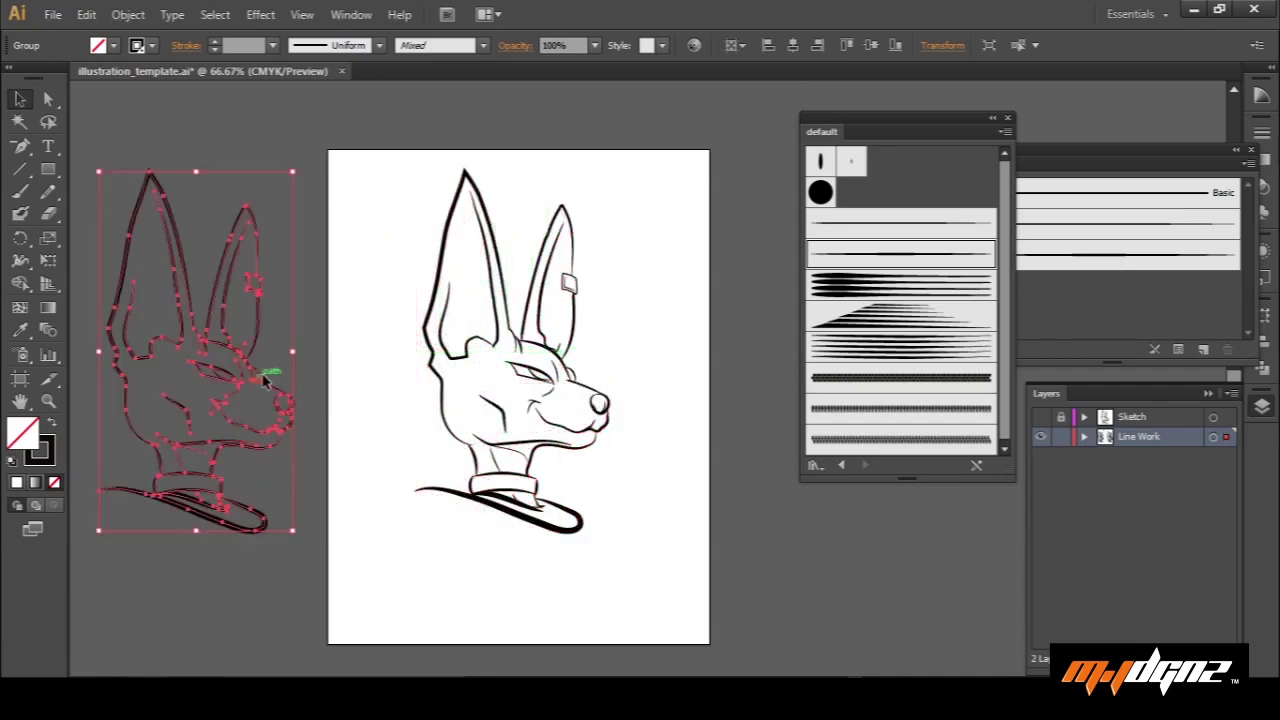
left_click(687, 382)
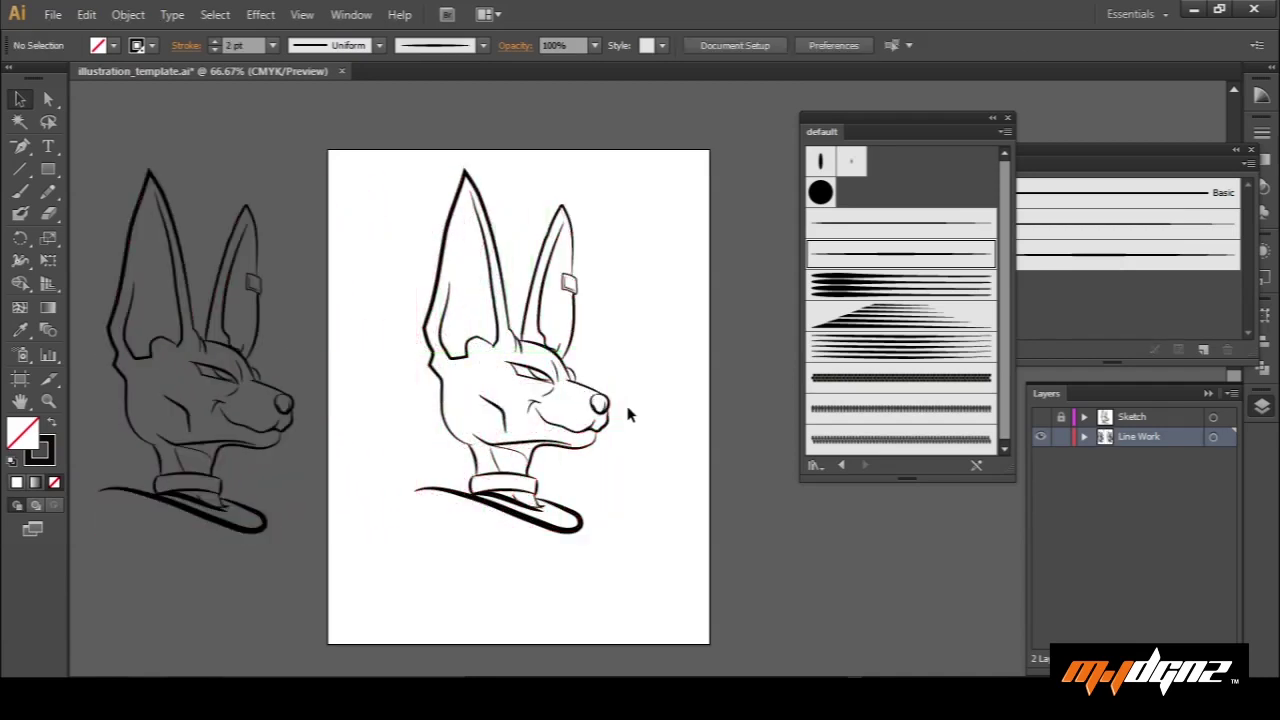
left_click(441, 254)
left_click(647, 292)
left_click(290, 392)
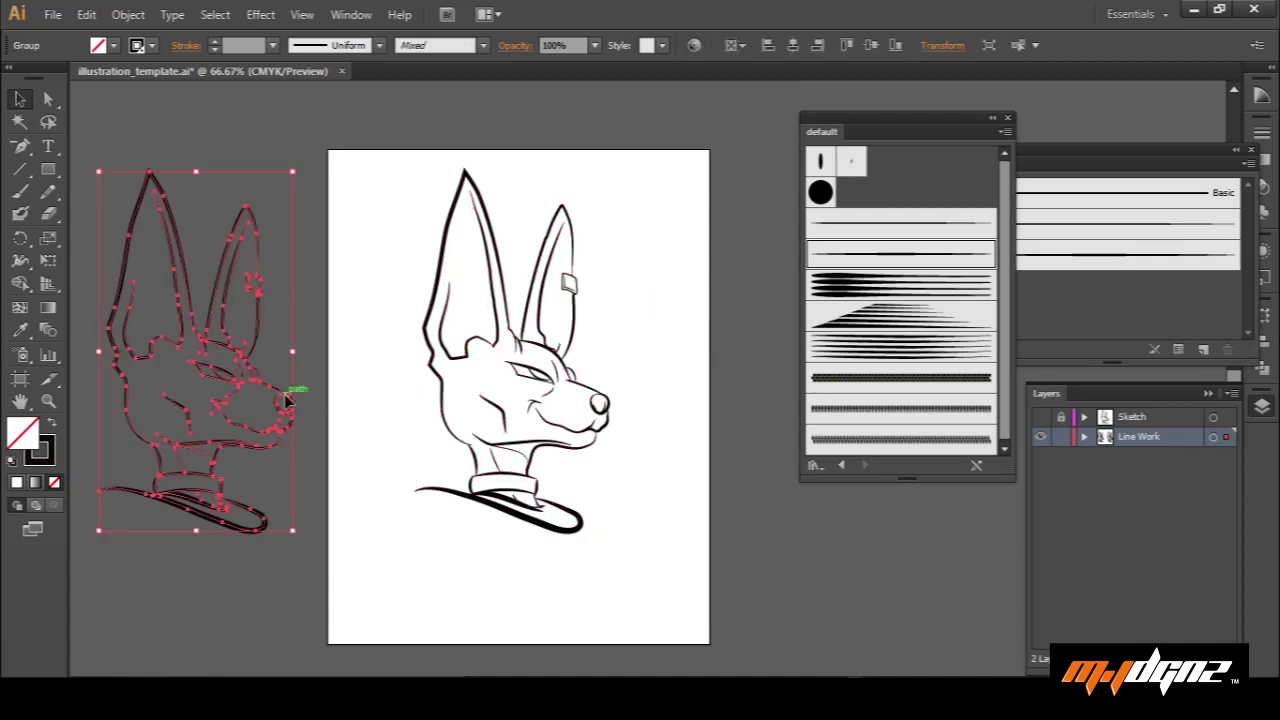
- Select the line work group on the artboard and convert its brush strokes to filled shapes with Outline Stroke
left_click(271, 288)
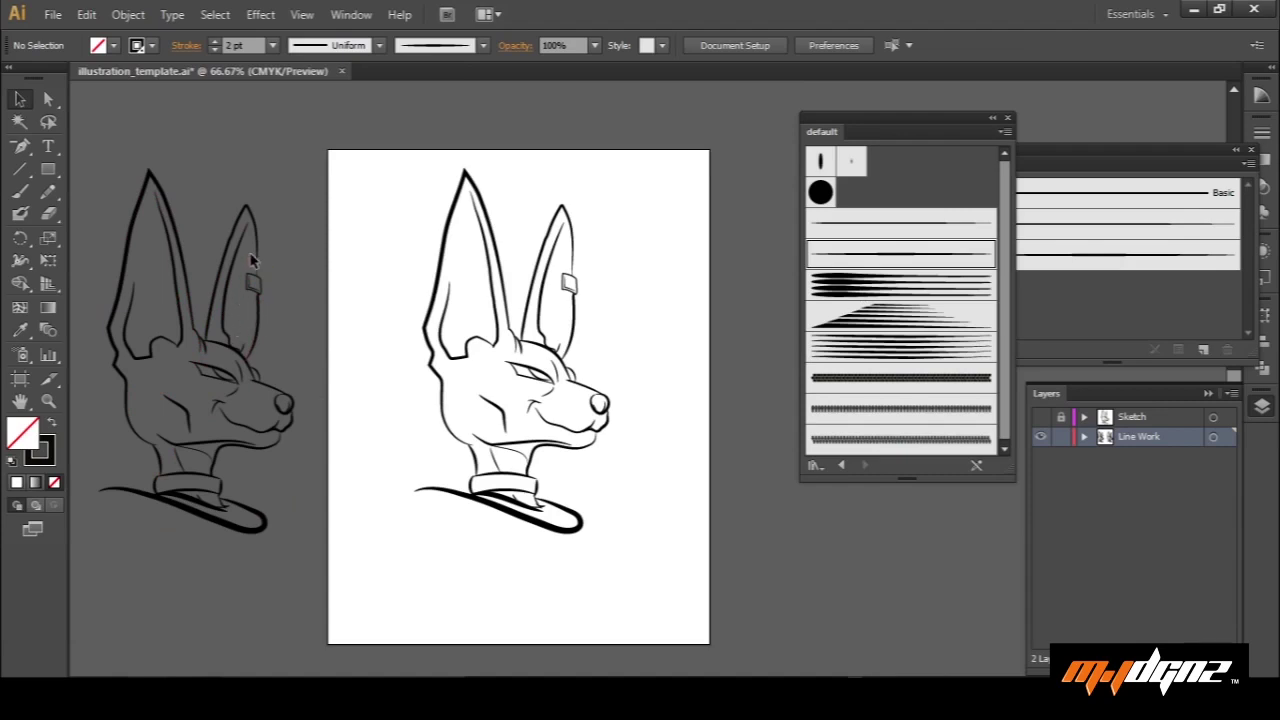
left_click(590, 432)
key("ctrl+plus")
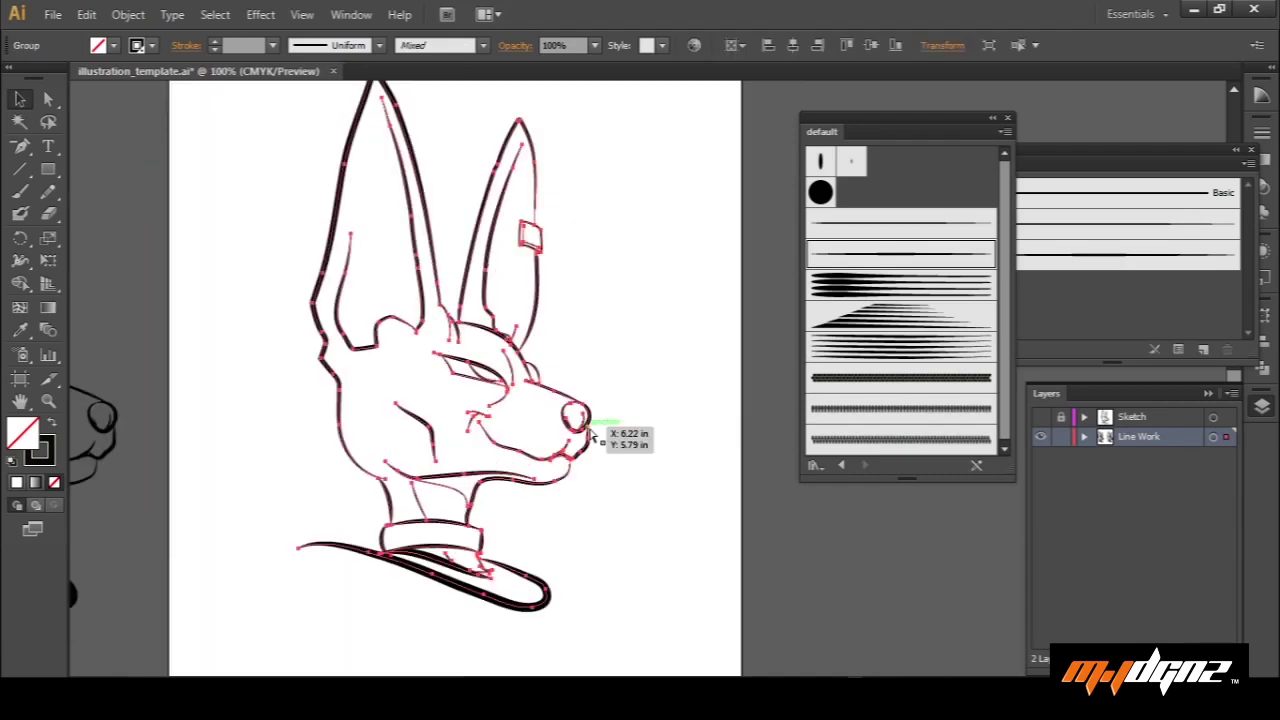
left_click_drag(605, 334, 604, 366)
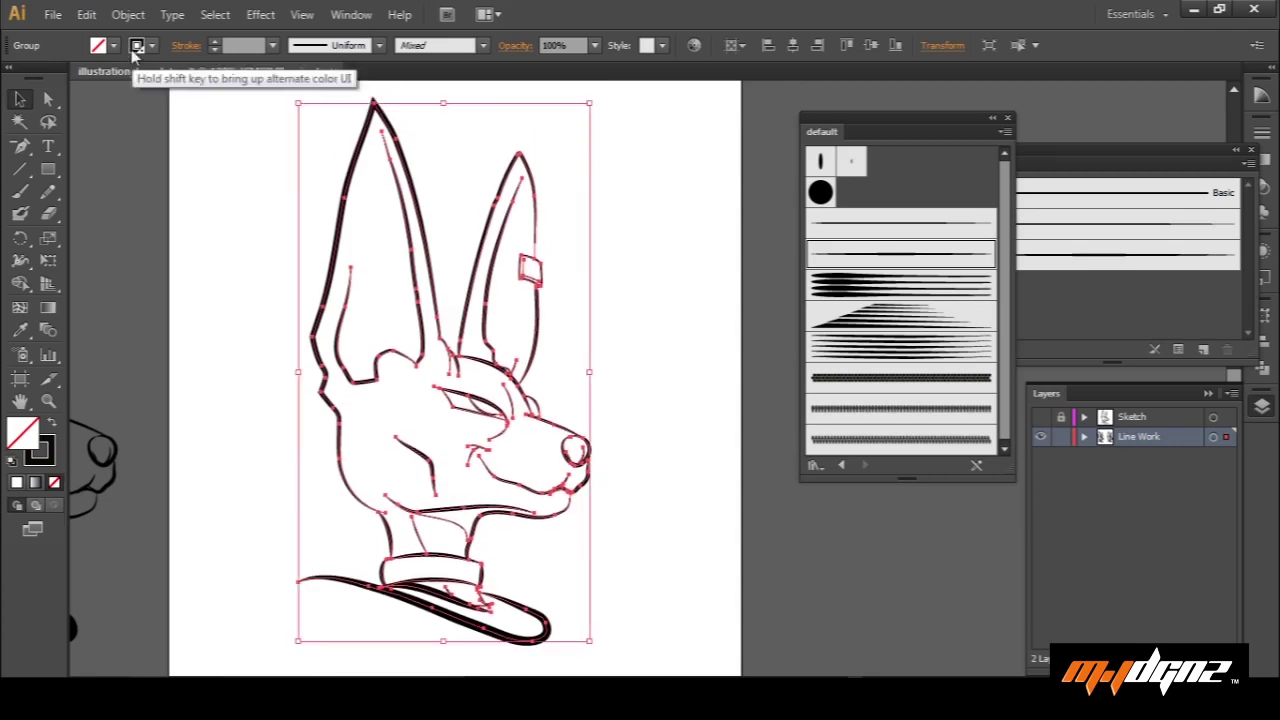
left_click(128, 14)
mouse_move(204, 399)
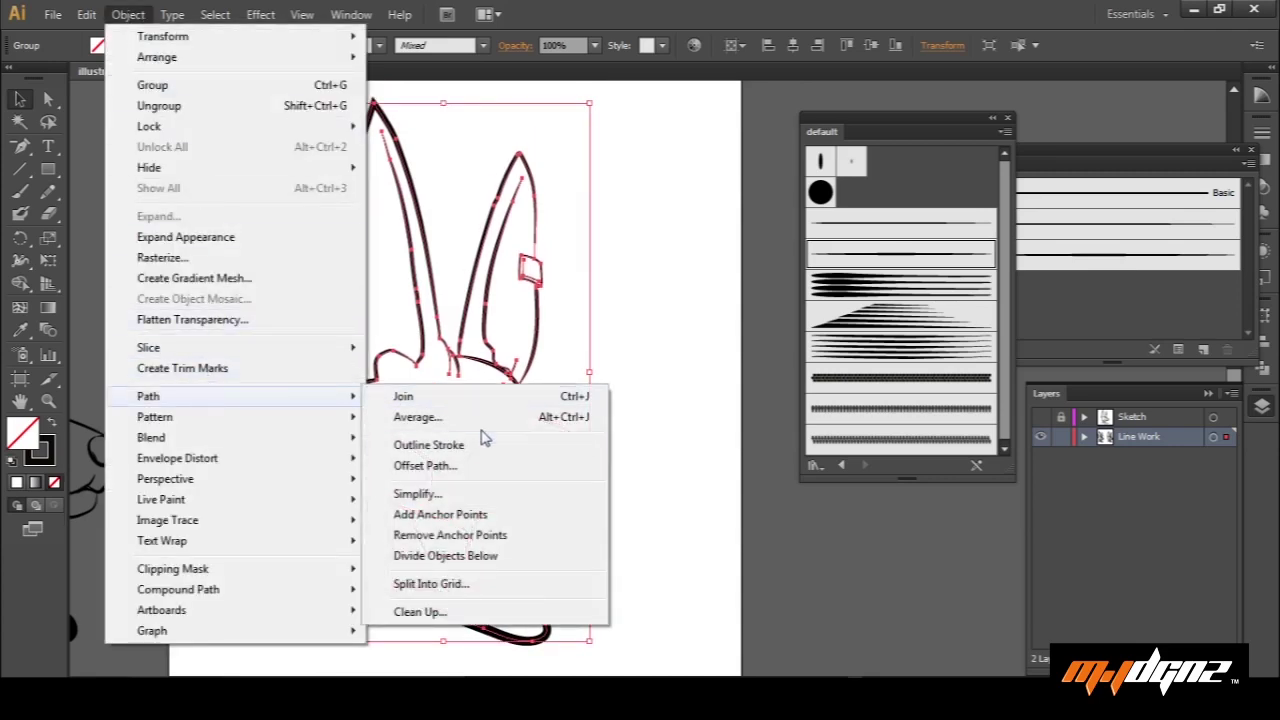
left_click(480, 446)
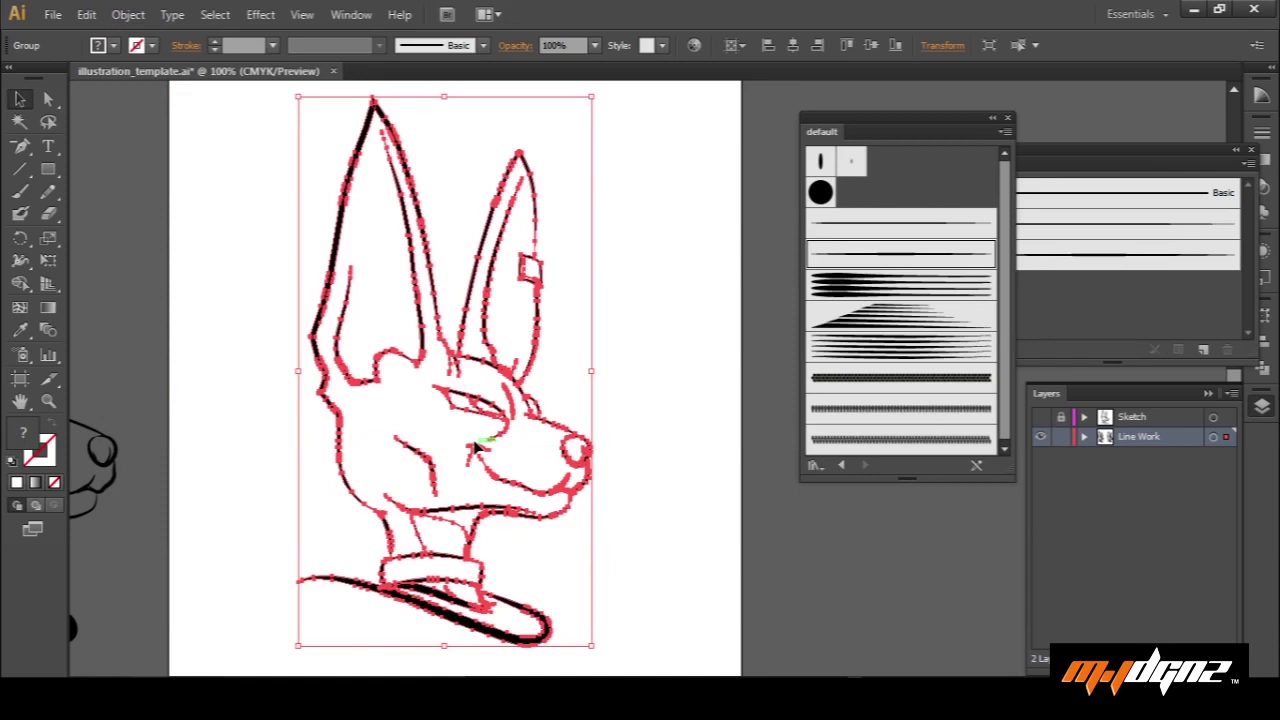
- Try reshaping the far ear's lower outer edge in the pasteboard copy with its curve handle, and undo each attempt
left_click(628, 406)
left_click_drag(551, 381, 646, 413)
scroll(157, 370, "left", 3)
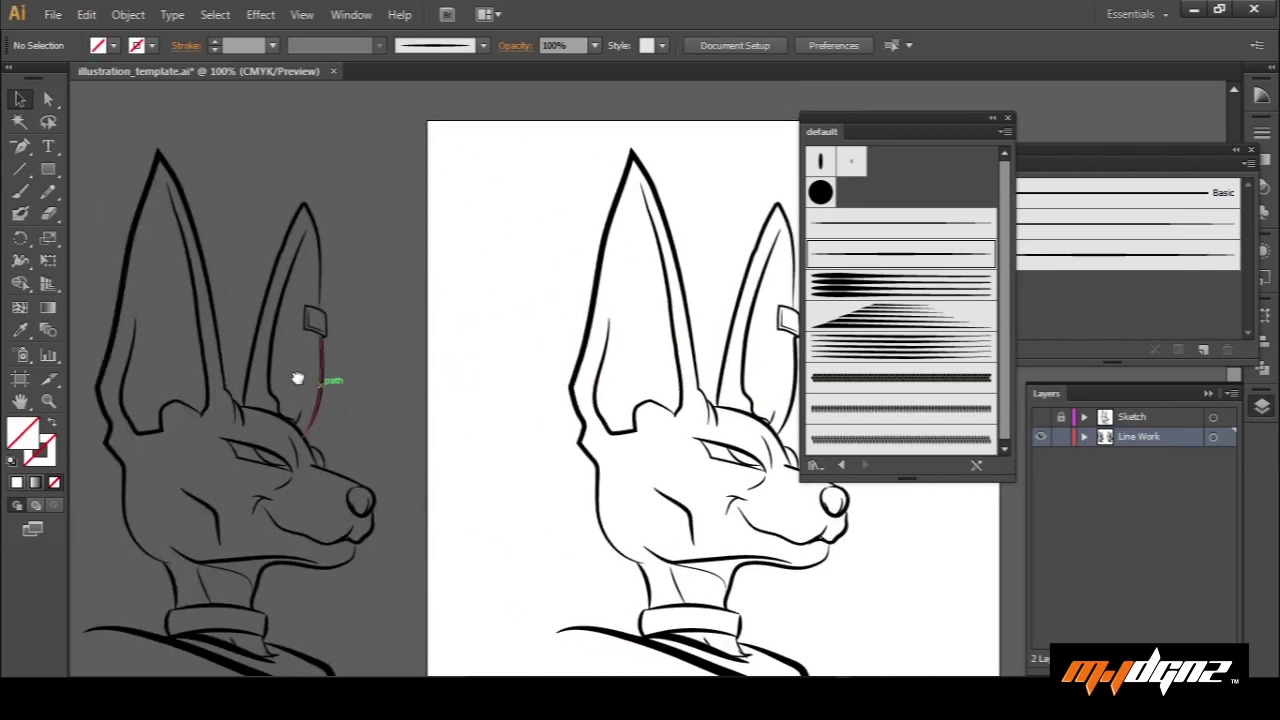
key("a")
left_click(325, 392)
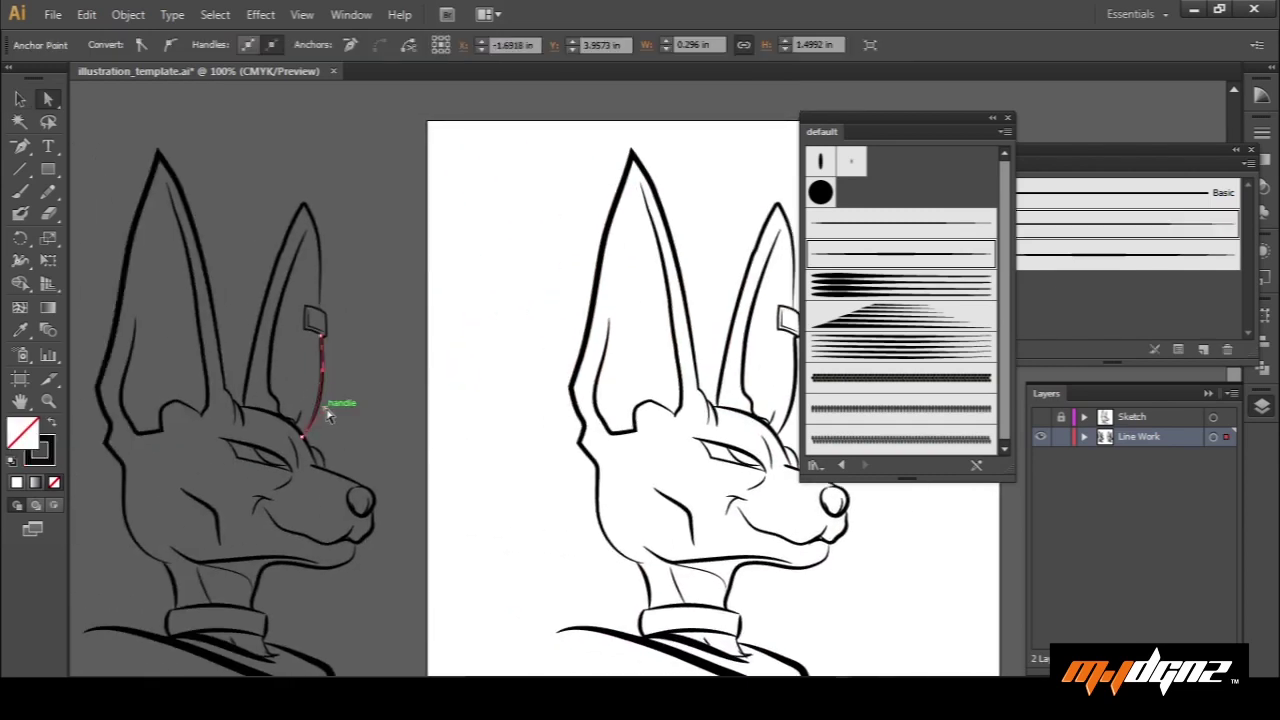
left_click_drag(324, 408, 421, 420)
key("ctrl+z")
left_click_drag(326, 407, 429, 400)
key("ctrl+z")
left_click(435, 387)
- Select the outlined artwork on the artboard and examine its anchor points closely around the far ear and eye
scroll(435, 387, "right", 5)
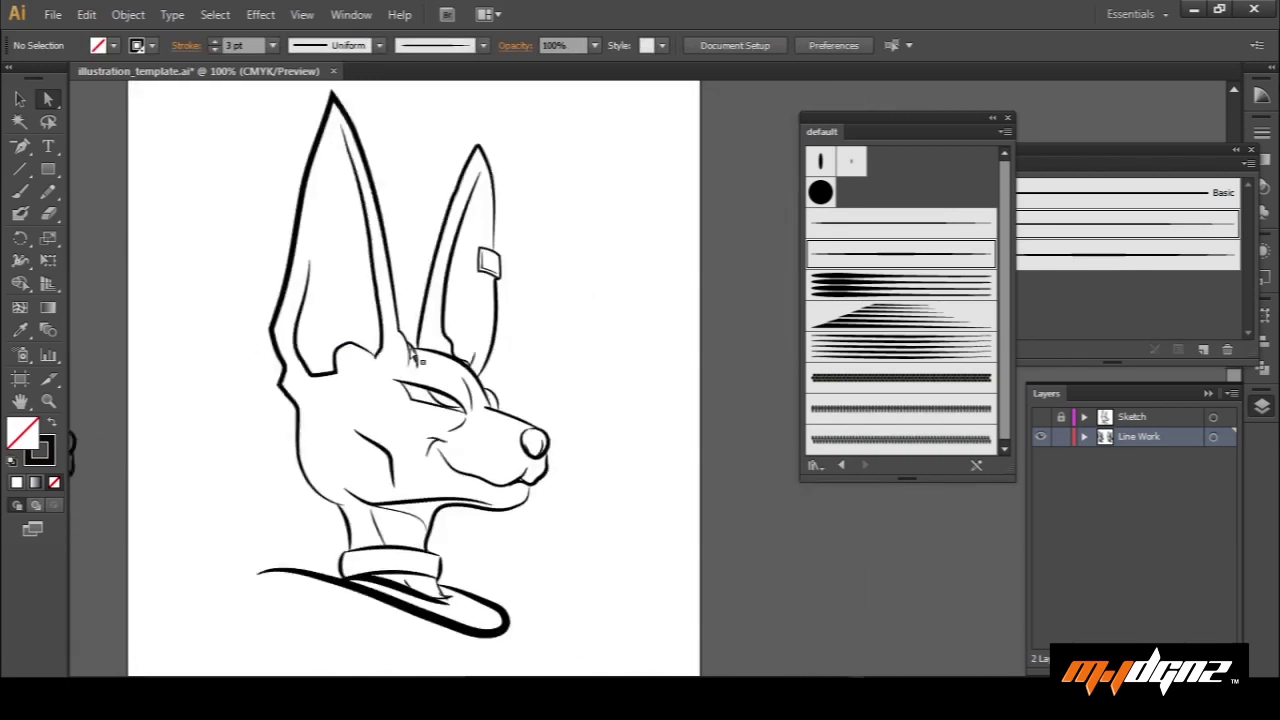
key("v")
left_click(498, 352)
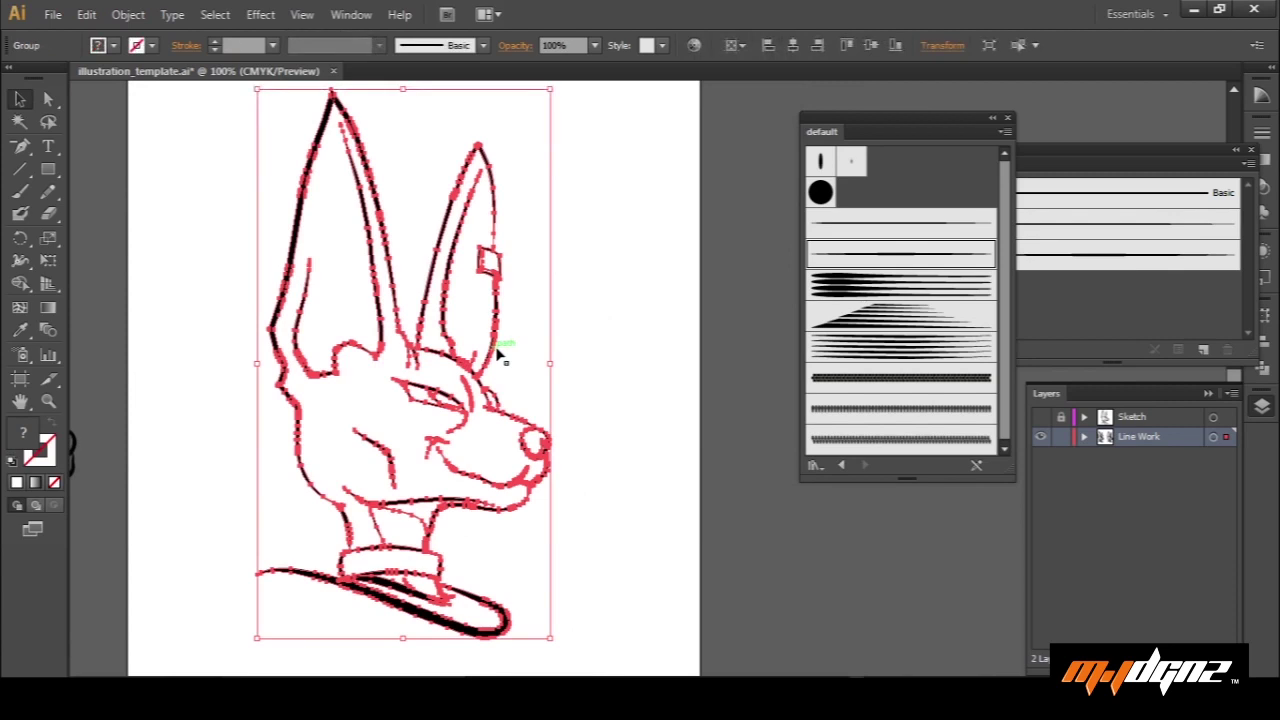
key("ctrl+plus")
key("ctrl+plus")
key("ctrl+plus")
left_click_drag(193, 277, 519, 374)
scroll(518, 373, "down", 3)
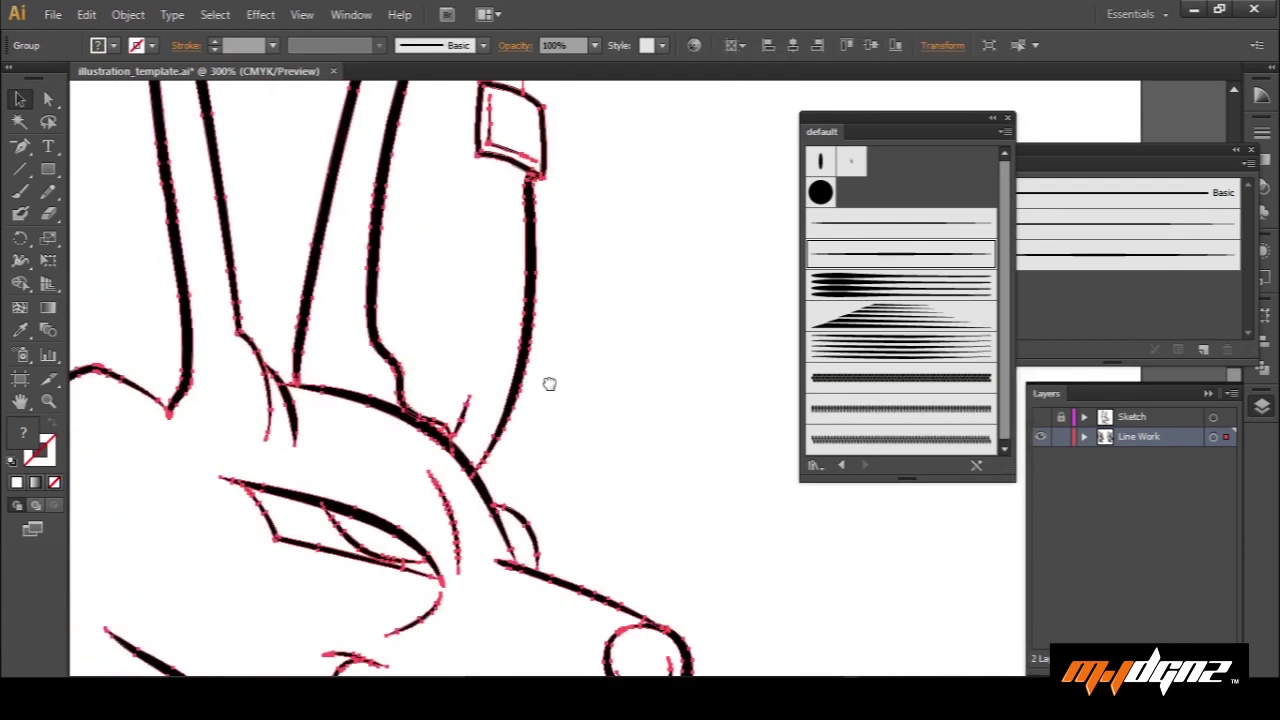
scroll(598, 374, "down", 2)
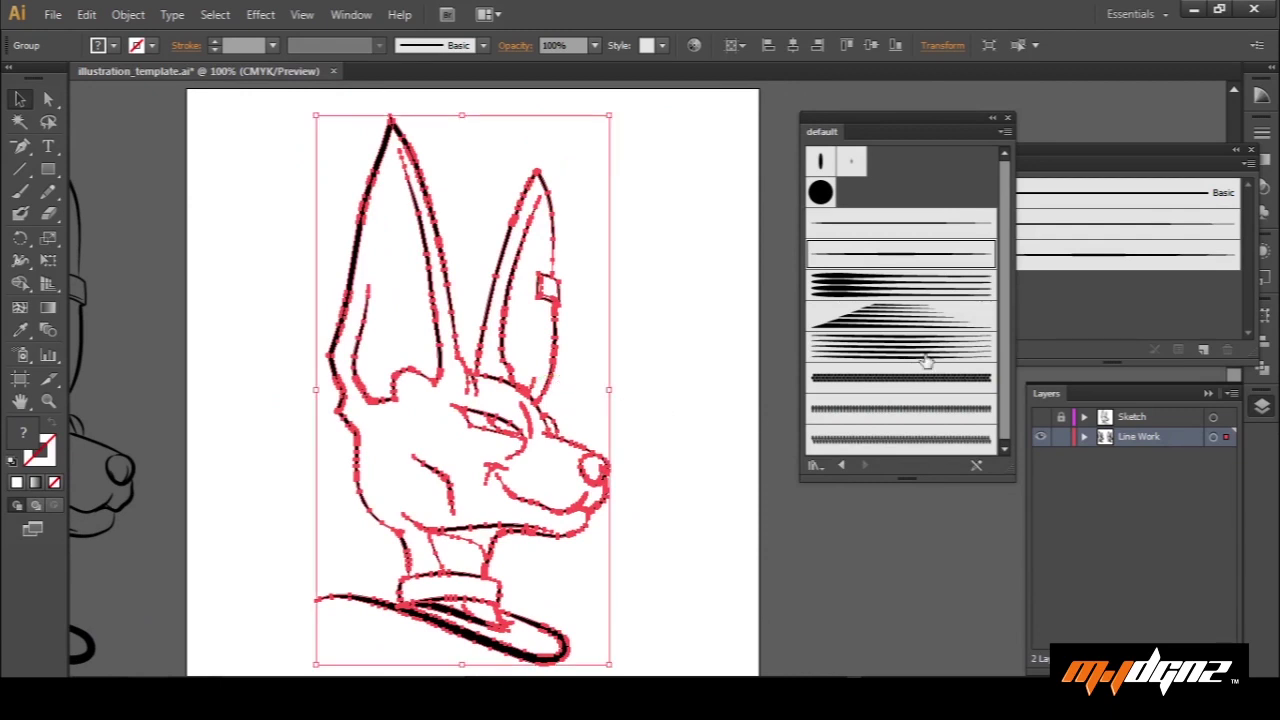
- Merge the outlined line work on the artboard with the Pathfinder Unite operation and check the selection of the merged group
left_click(351, 15)
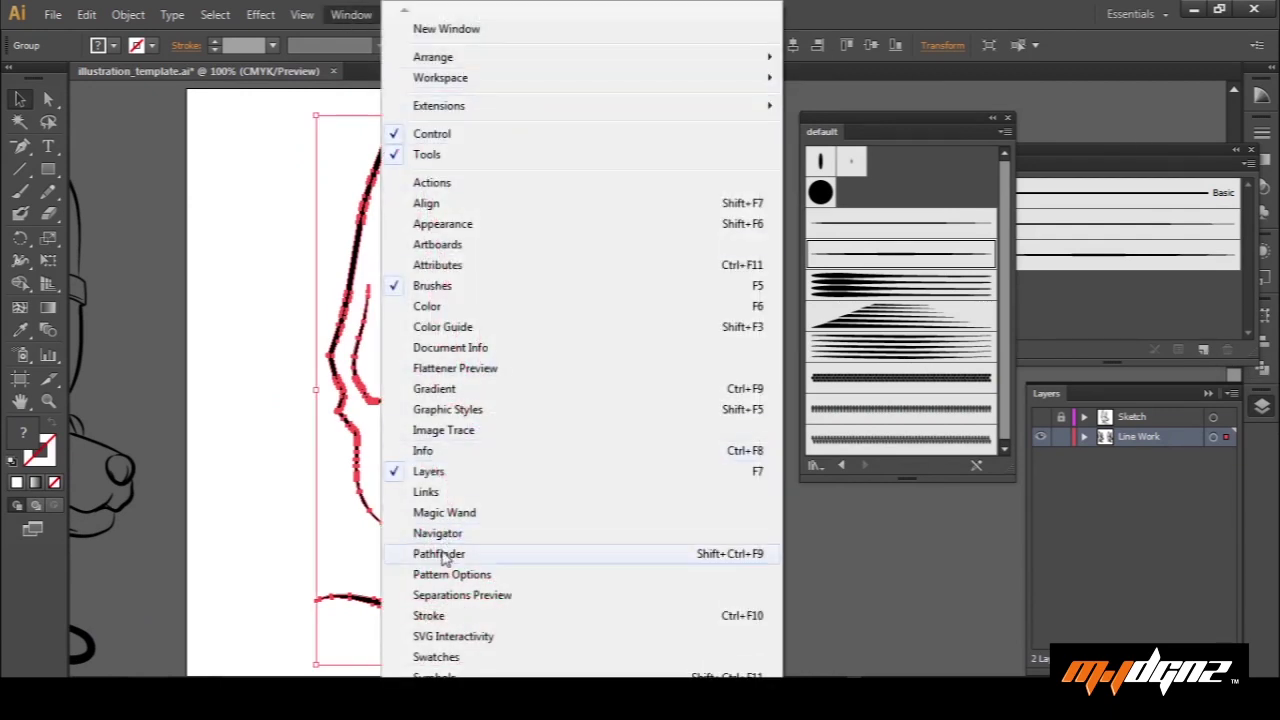
left_click(440, 554)
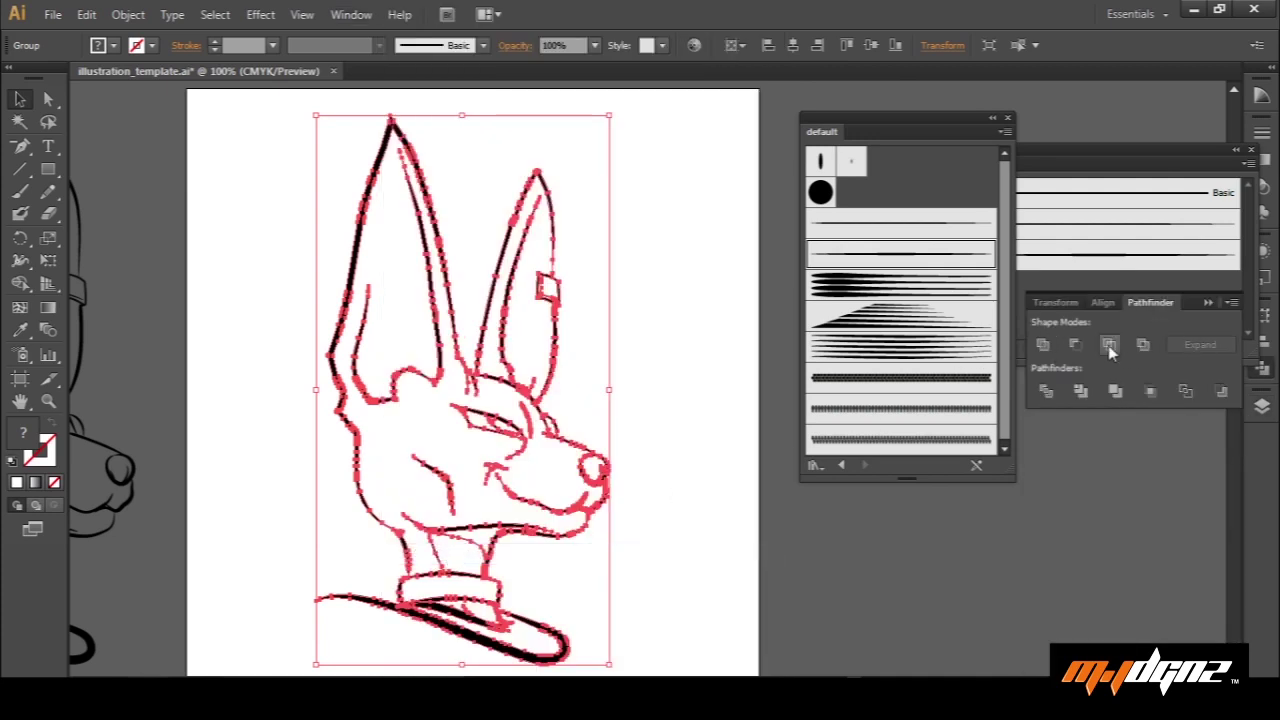
left_click(1043, 345)
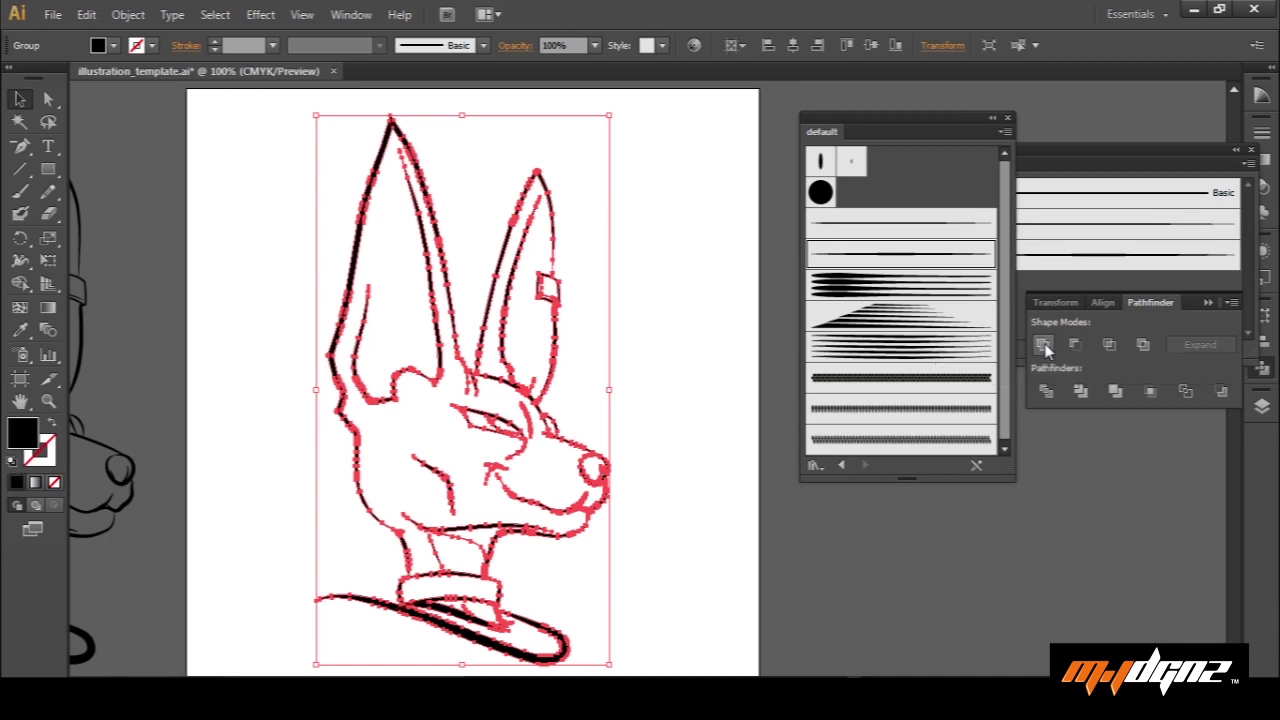
left_click(658, 421)
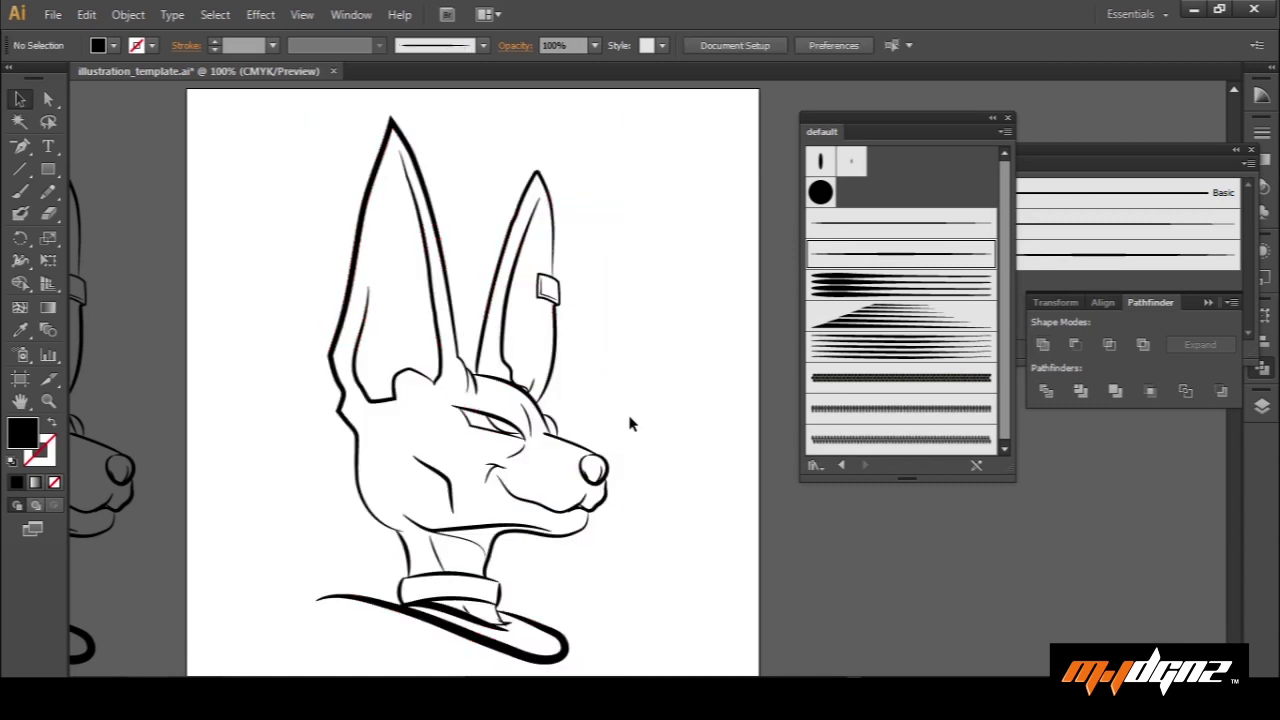
left_click(478, 506)
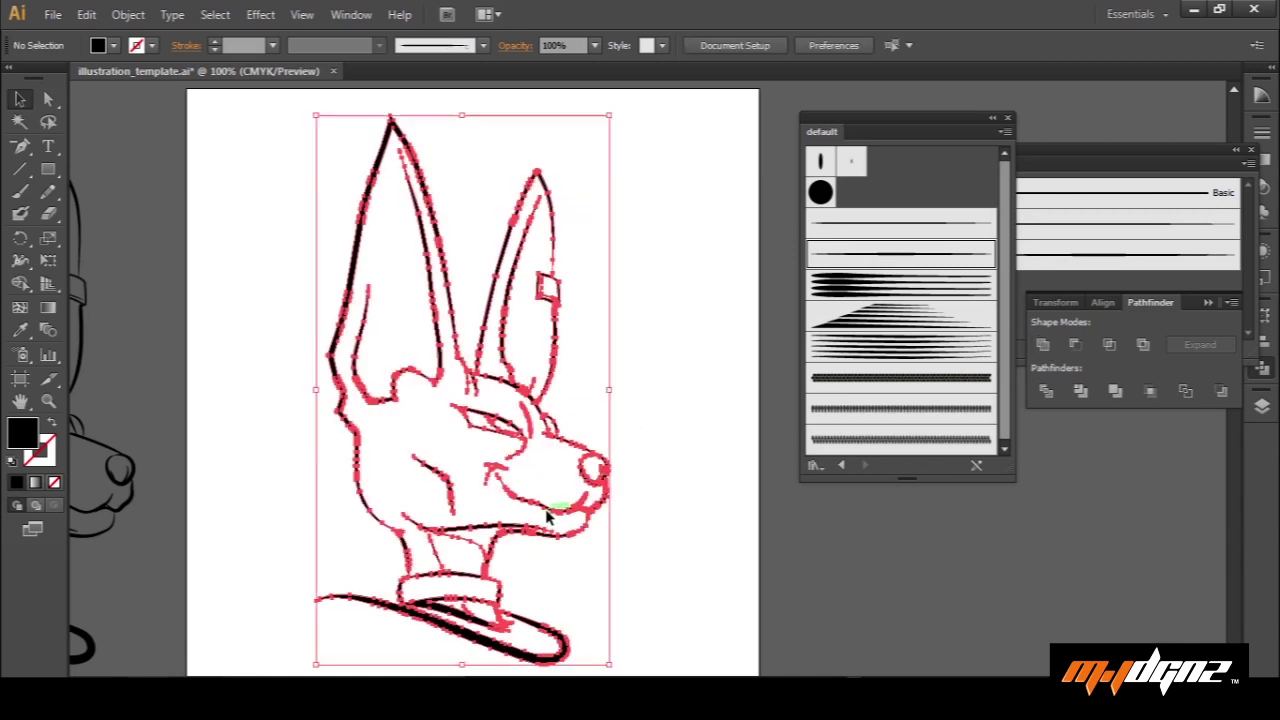
left_click(660, 514)
left_click(498, 527)
left_click(697, 520)
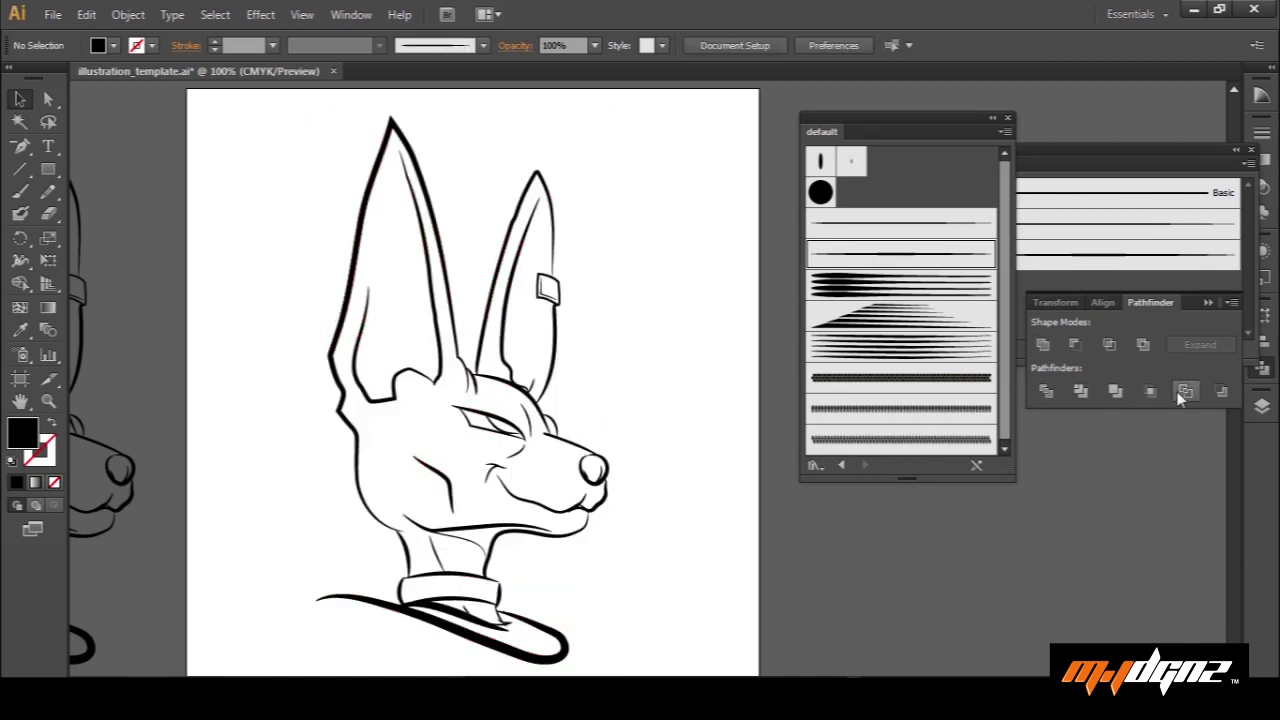
left_click(1261, 406)
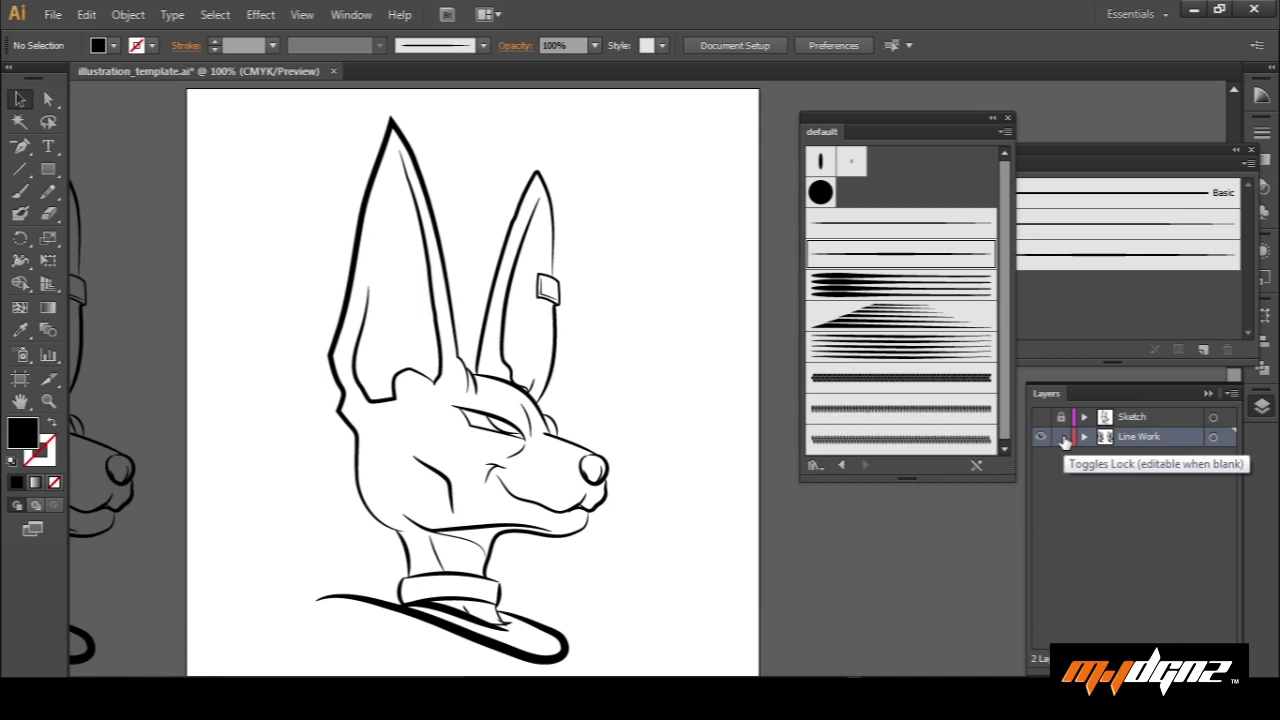
left_click(603, 466)
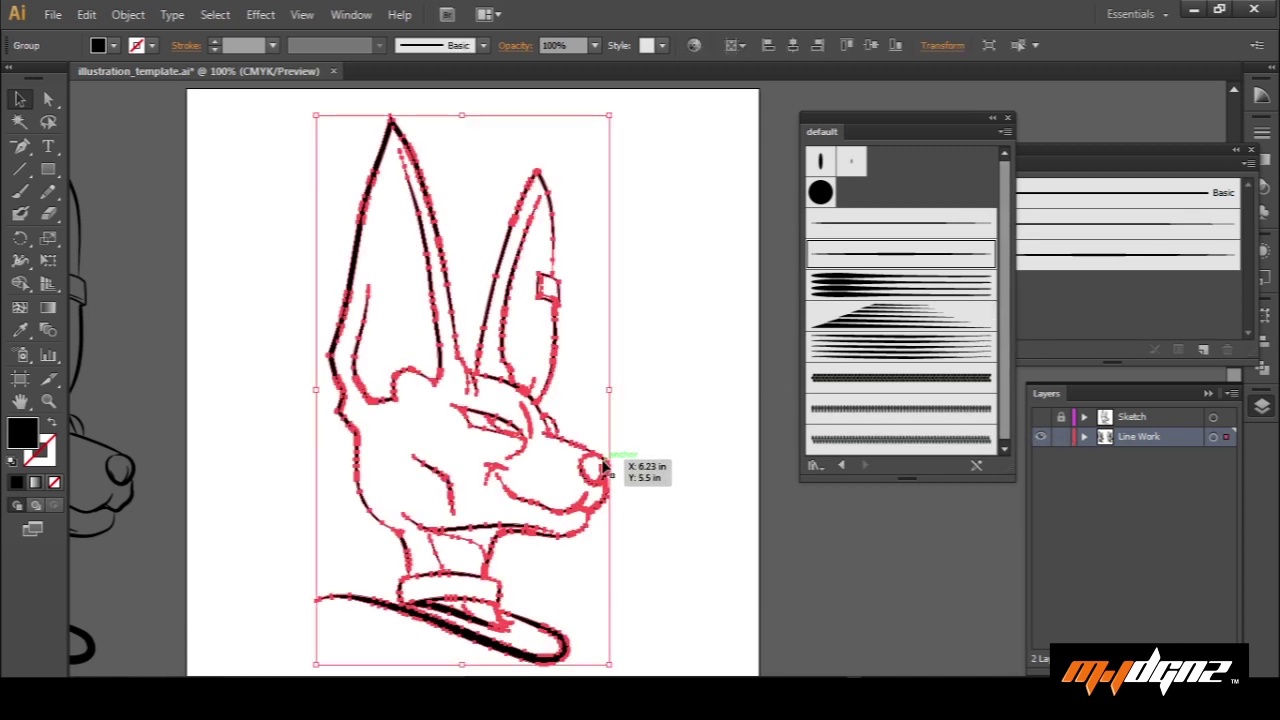
left_click(192, 193)
left_click(368, 202)
left_click(116, 170)
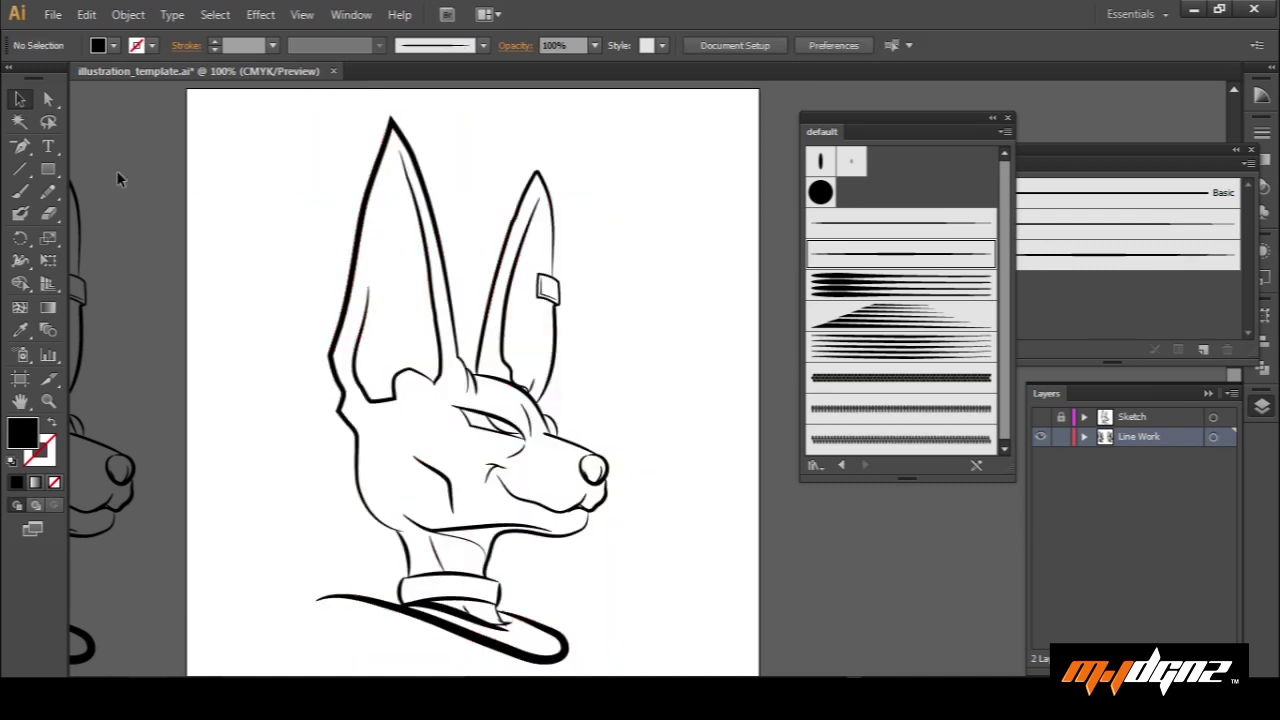
- Draw a rectangle covering the whole head on the artboard and fill it with the pale yellow-green swatch
left_click(48, 169)
left_click_drag(214, 96, 686, 673)
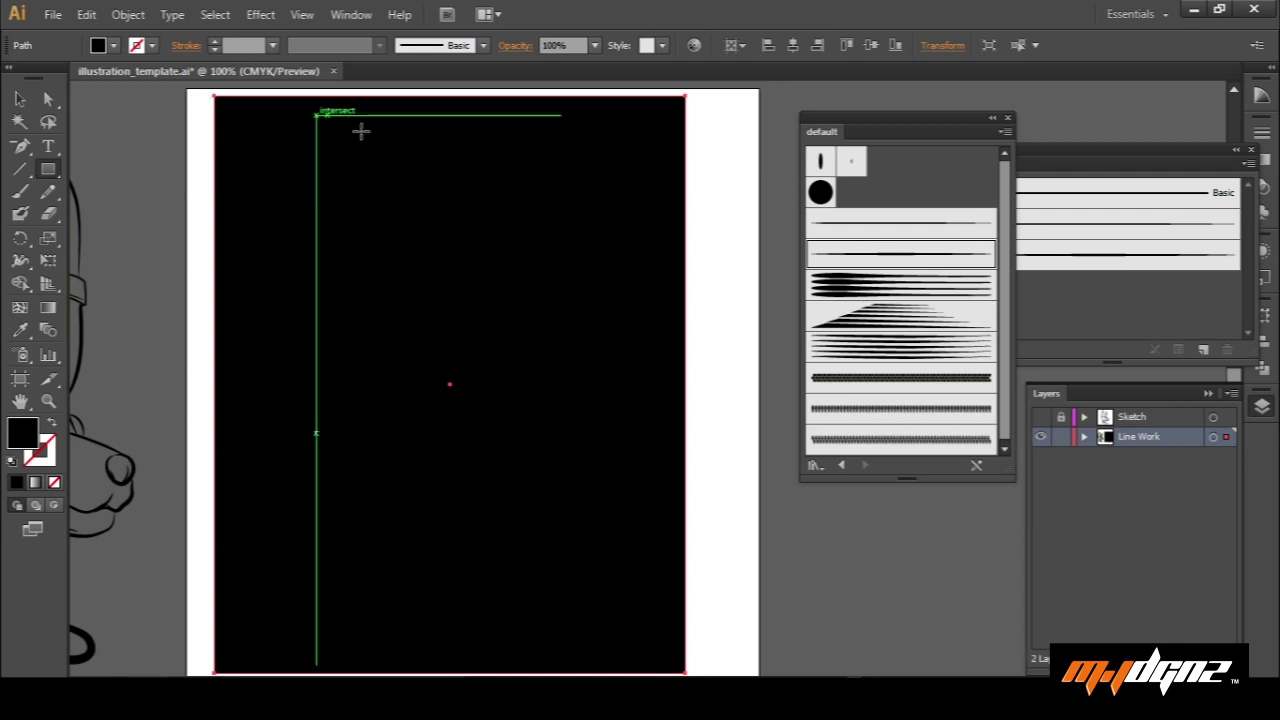
key("v")
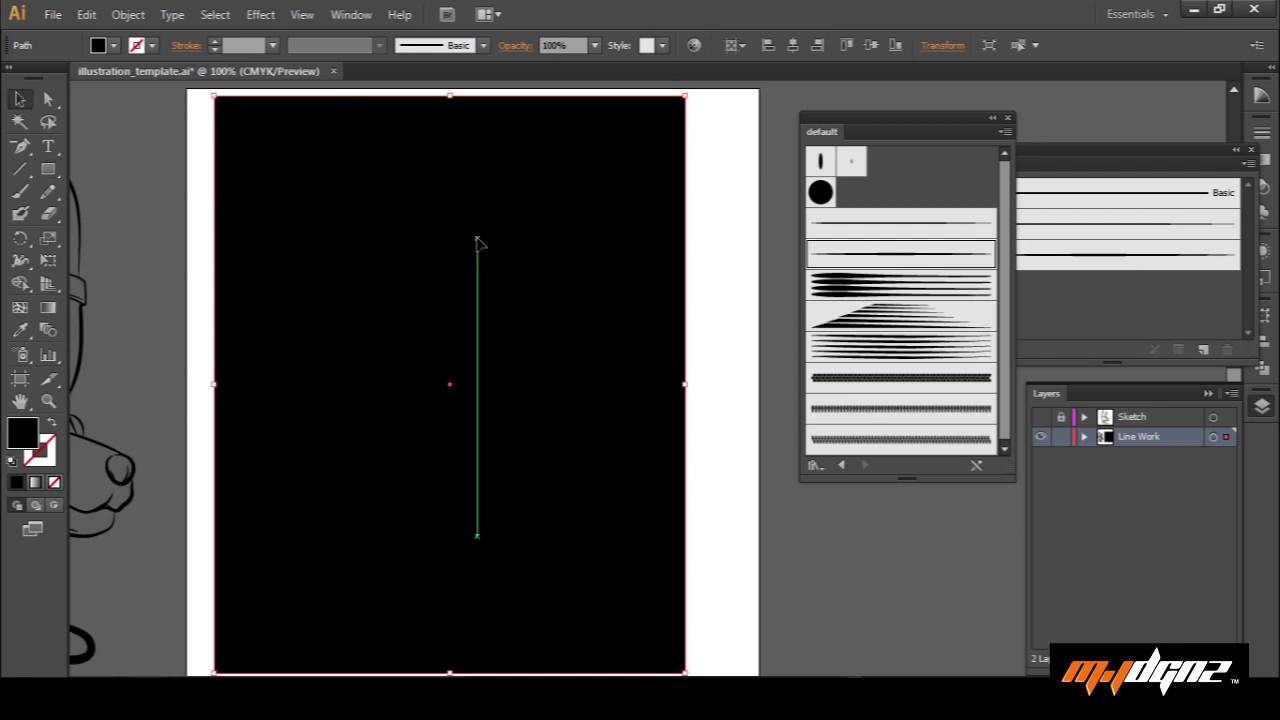
left_click(114, 45)
left_click(64, 78)
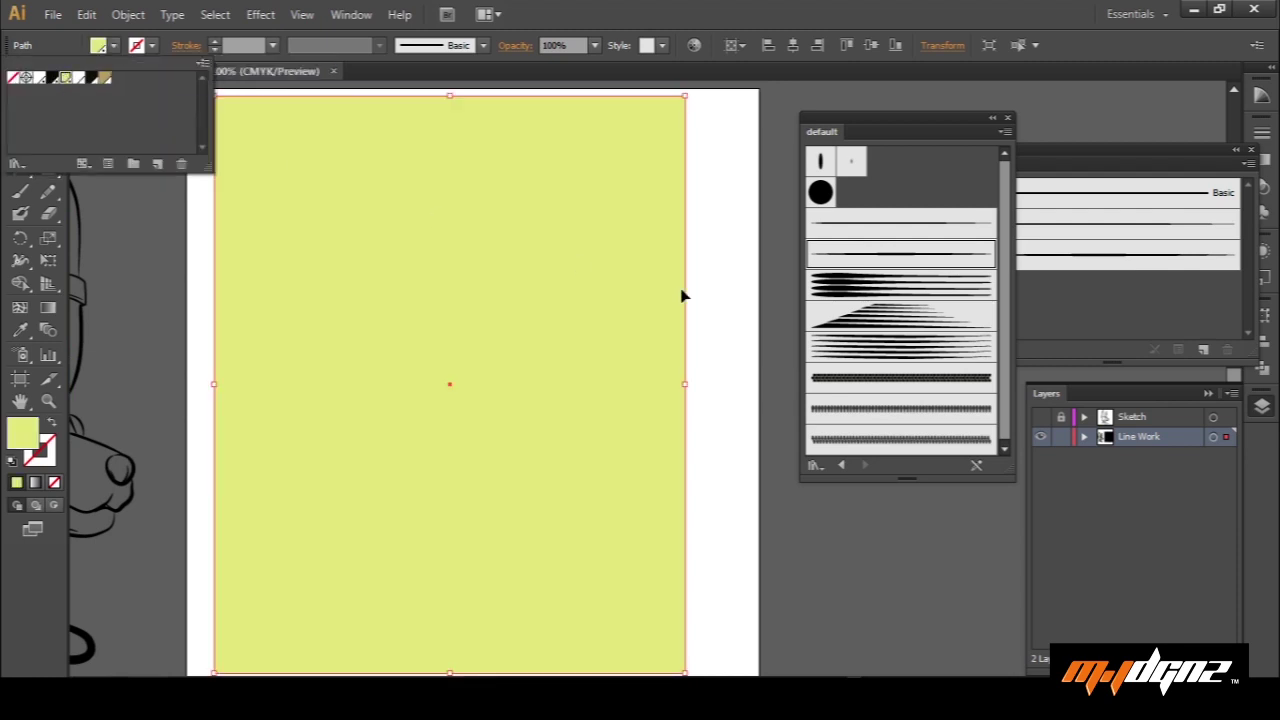
- Send the yellow-green rectangle to the back, behind the line work, and check that both can be selected separately
right_click(649, 334)
mouse_move(720, 597)
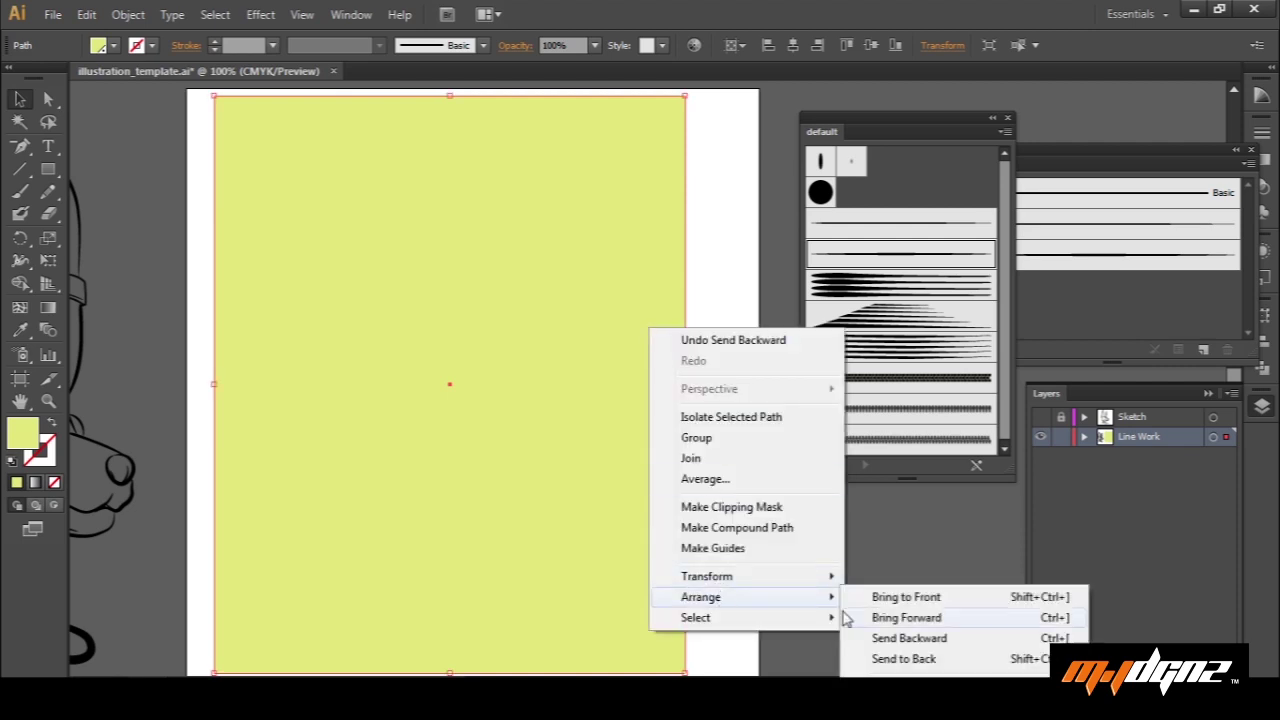
left_click(900, 658)
left_click(735, 465)
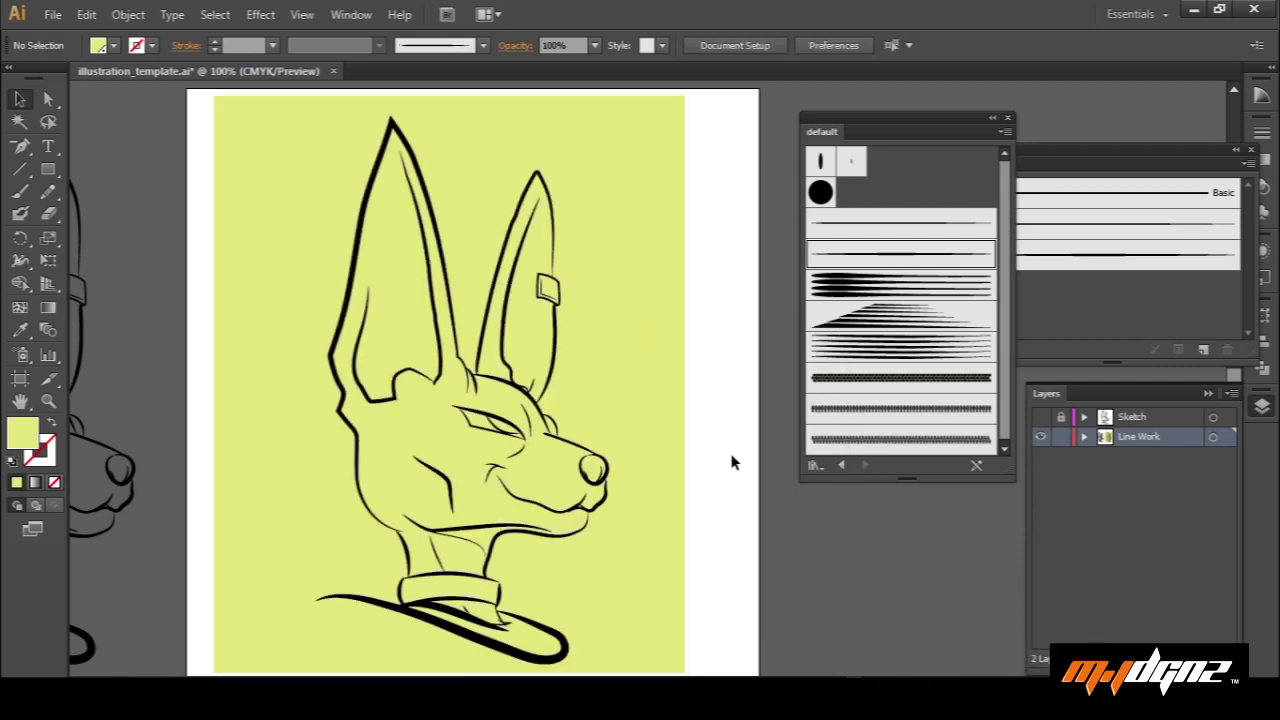
left_click(428, 244)
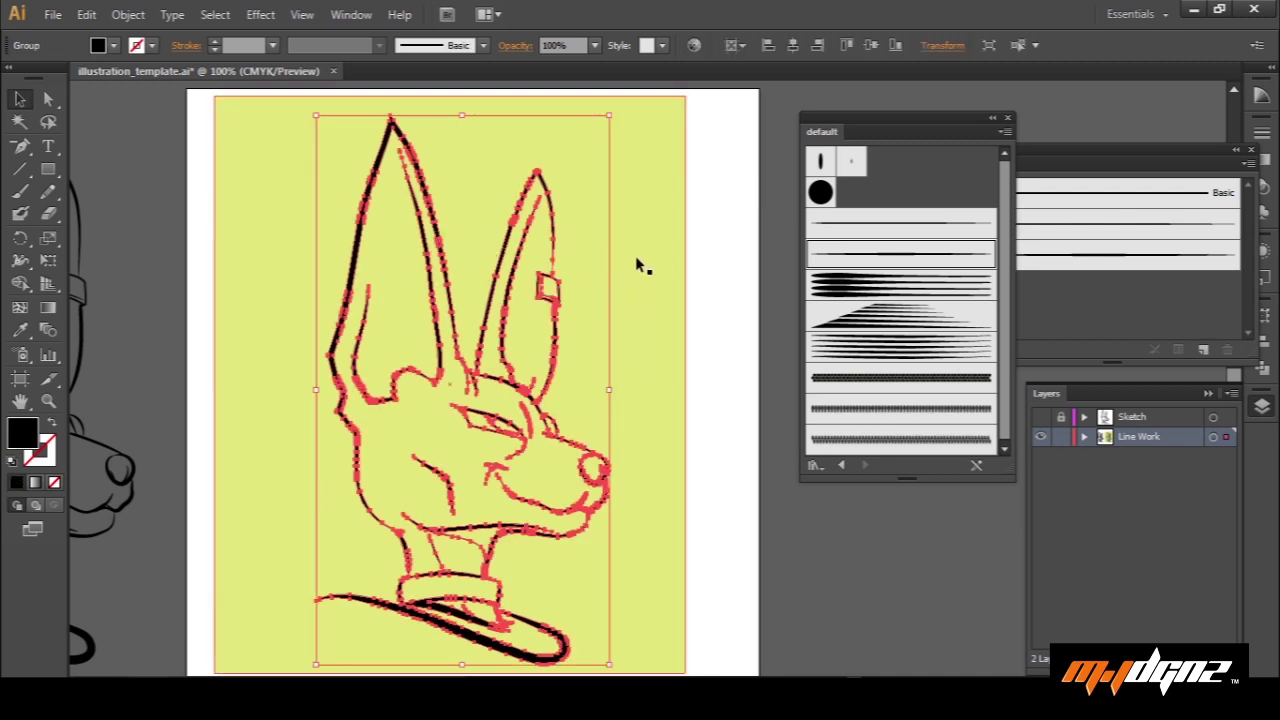
left_click(691, 305)
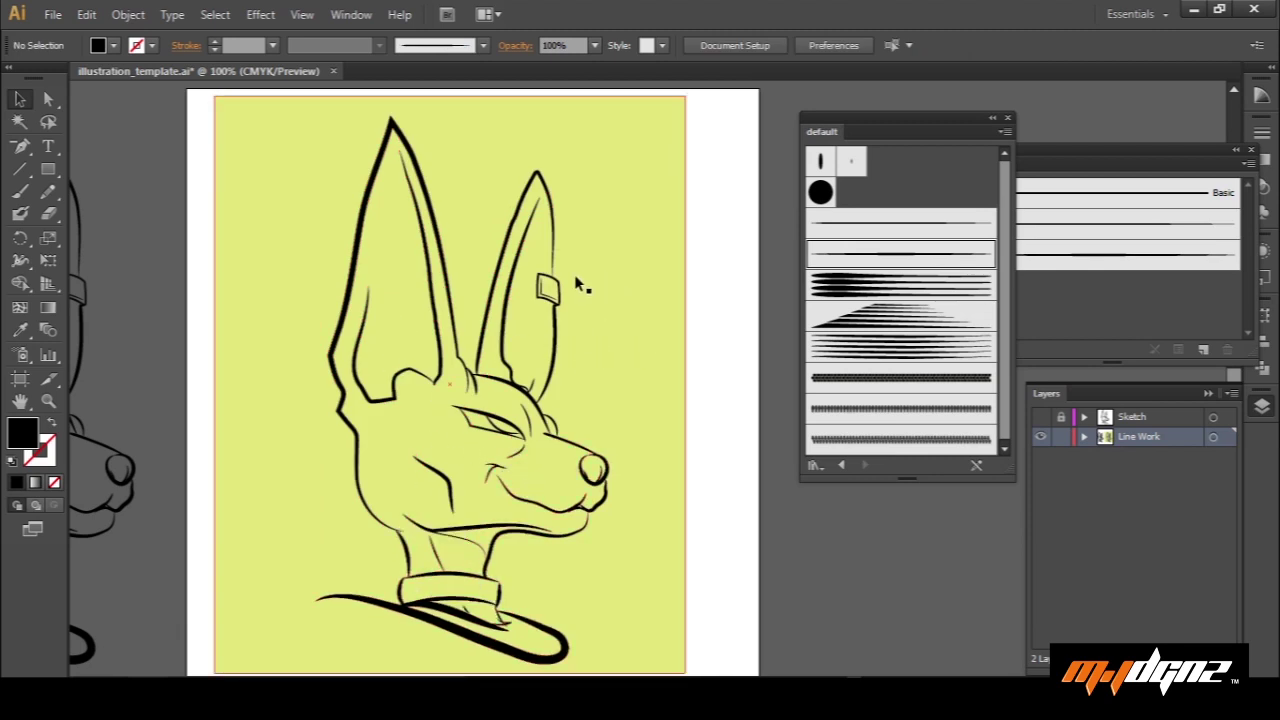
mouse_move(592, 307)
left_mouse_down()
mouse_move(570, 287)
mouse_move(570, 301)
left_mouse_up()
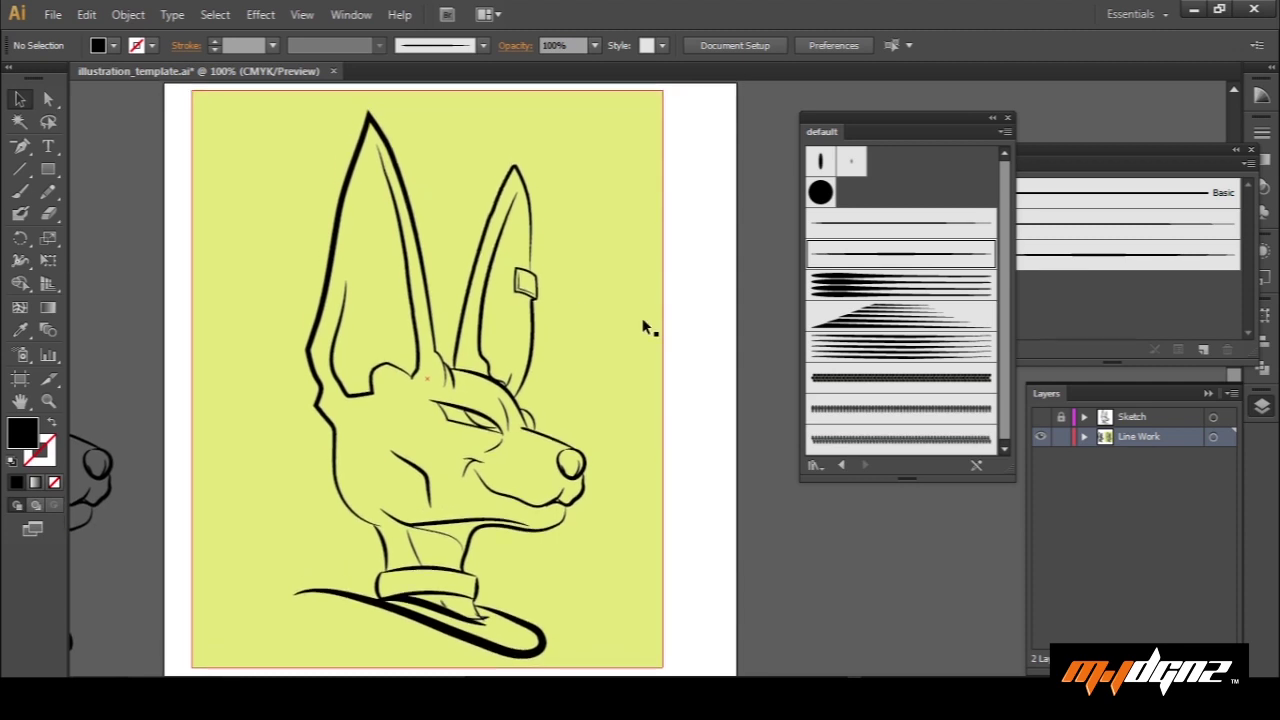
- Select the yellow-green rectangle together with the line work and split them with the Pathfinder Divide operation
left_click(625, 383)
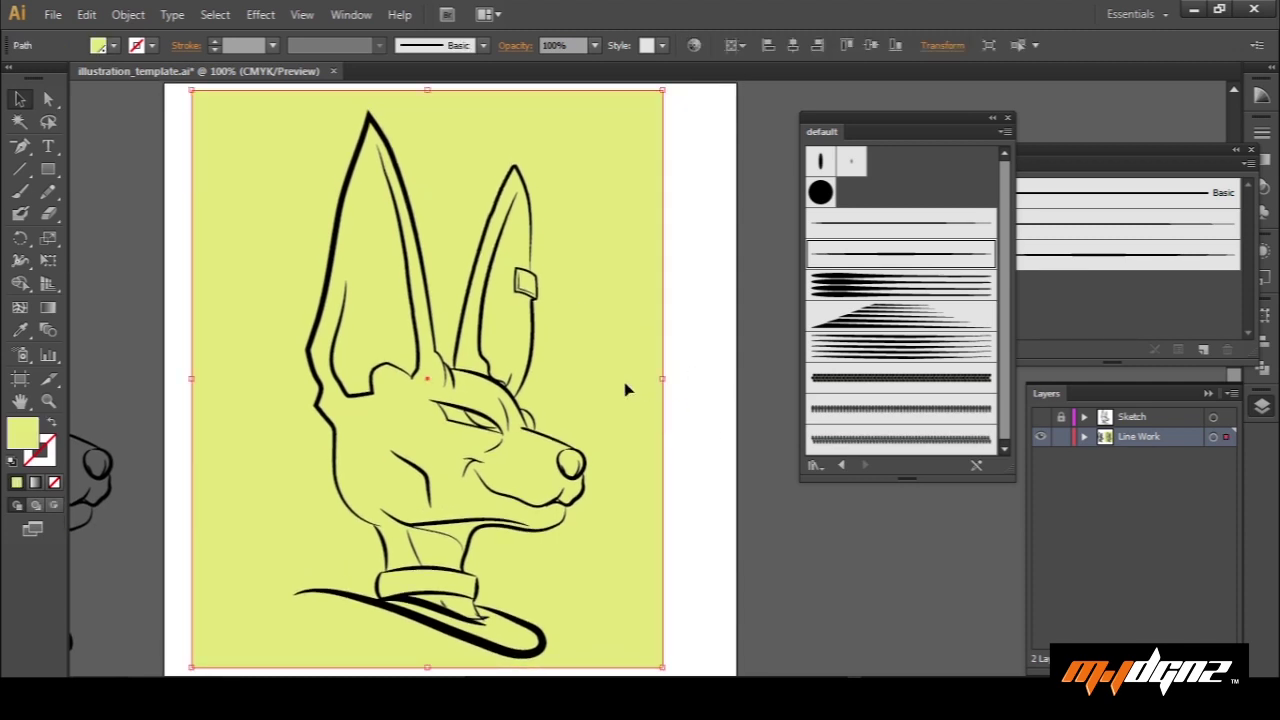
left_click(570, 468, "shift")
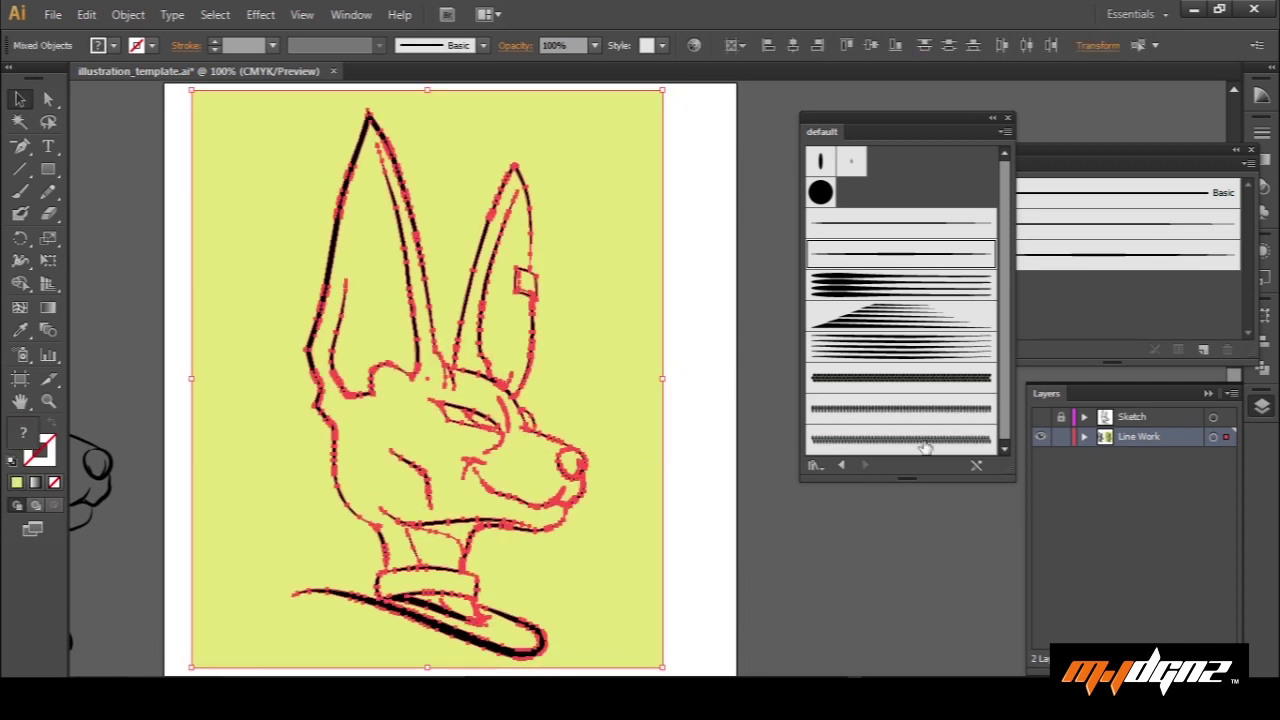
left_click(351, 14)
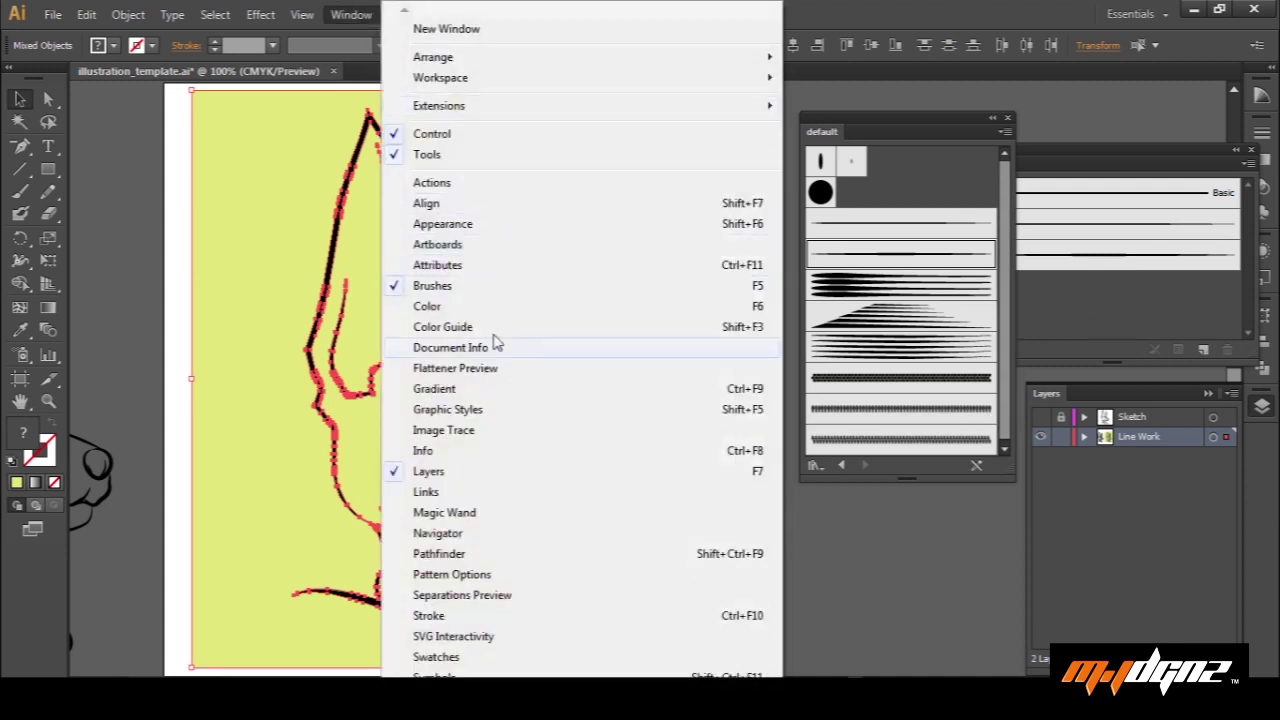
left_click(443, 555)
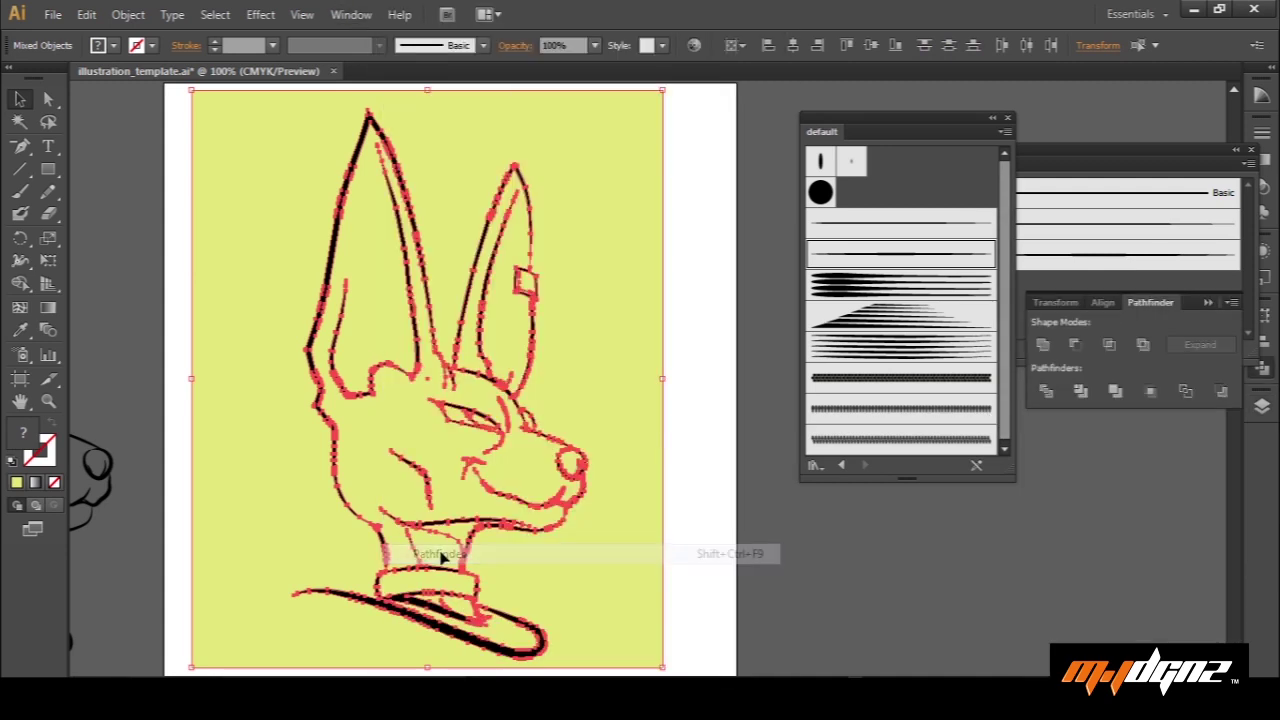
left_click(1051, 396)
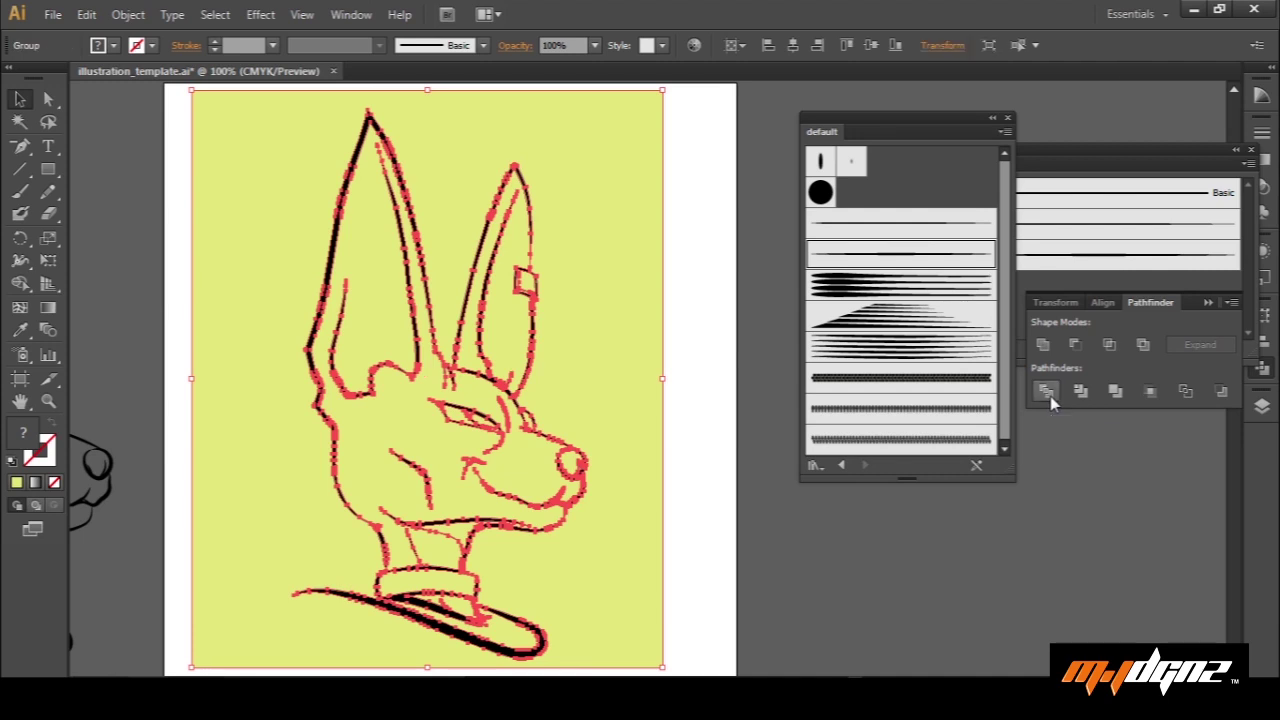
left_click(698, 366)
- Select the outer yellow-green area and examine where its outline leaks through gaps into the head, ears and neck
key("a")
left_click(590, 343)
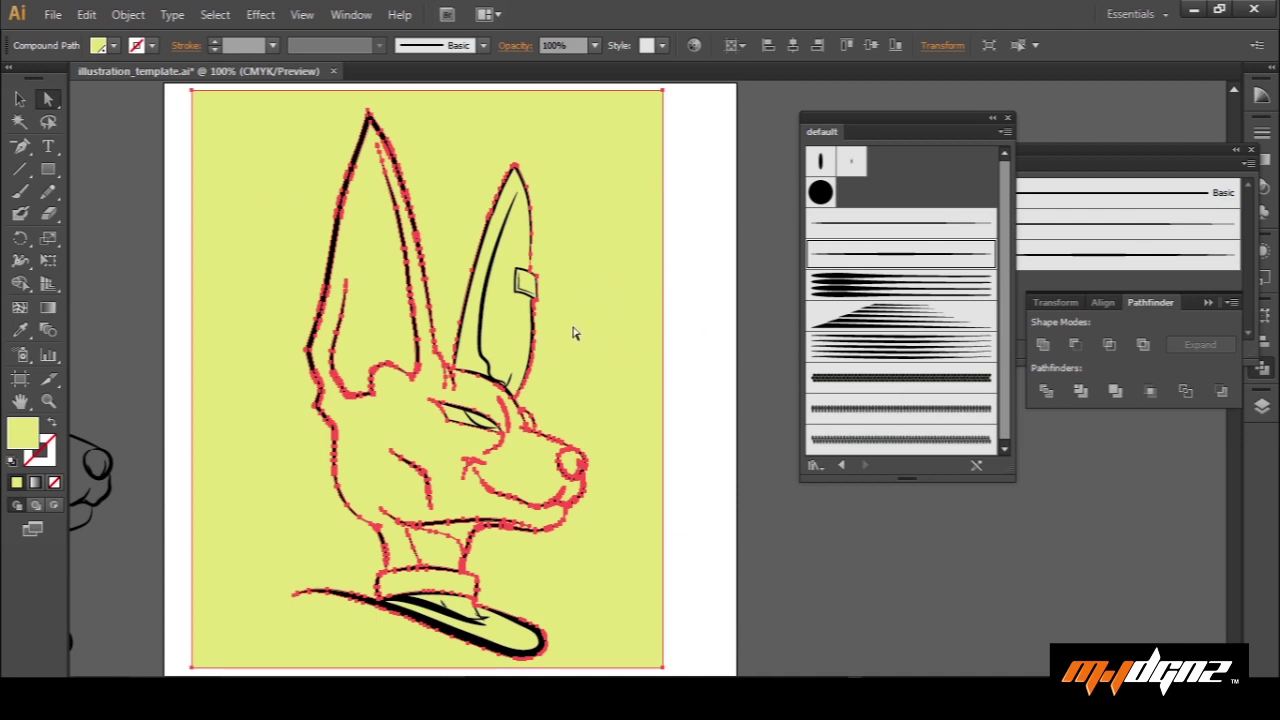
left_click(692, 340)
left_click(590, 347)
key("ctrl+=")
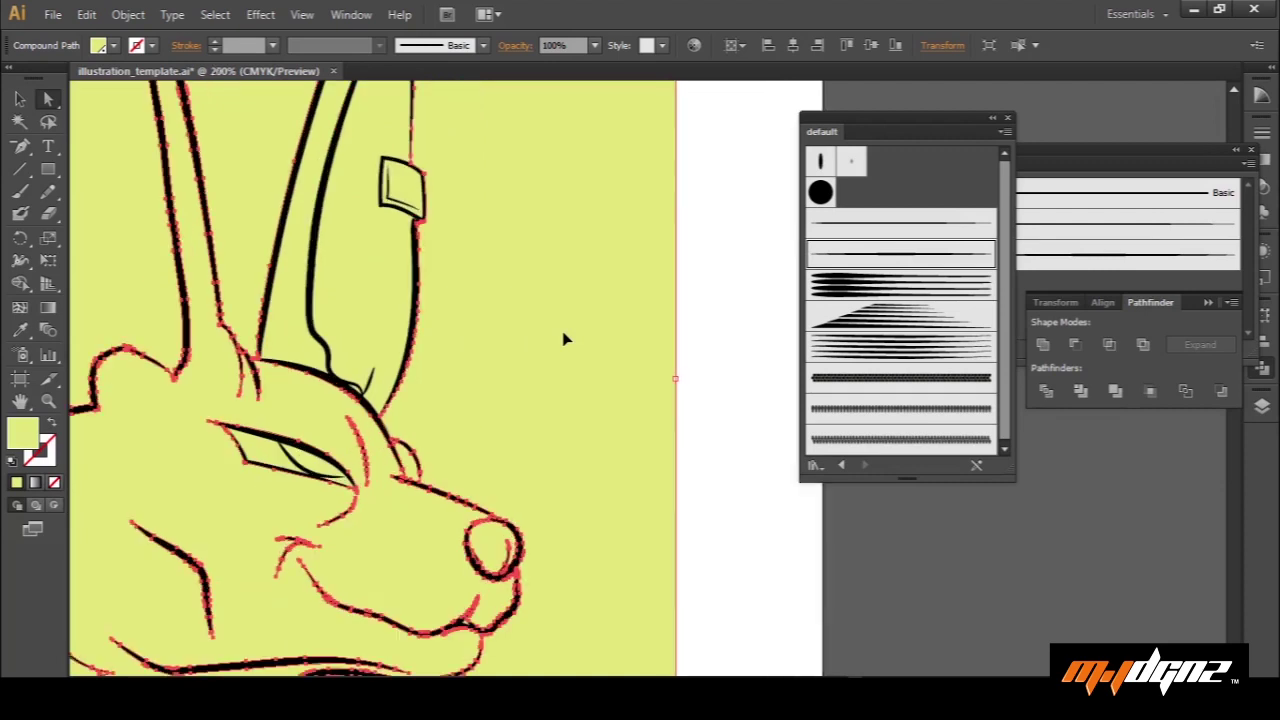
key("ctrl+-")
key("ctrl+-")
key("ctrl+=")
key("ctrl+=")
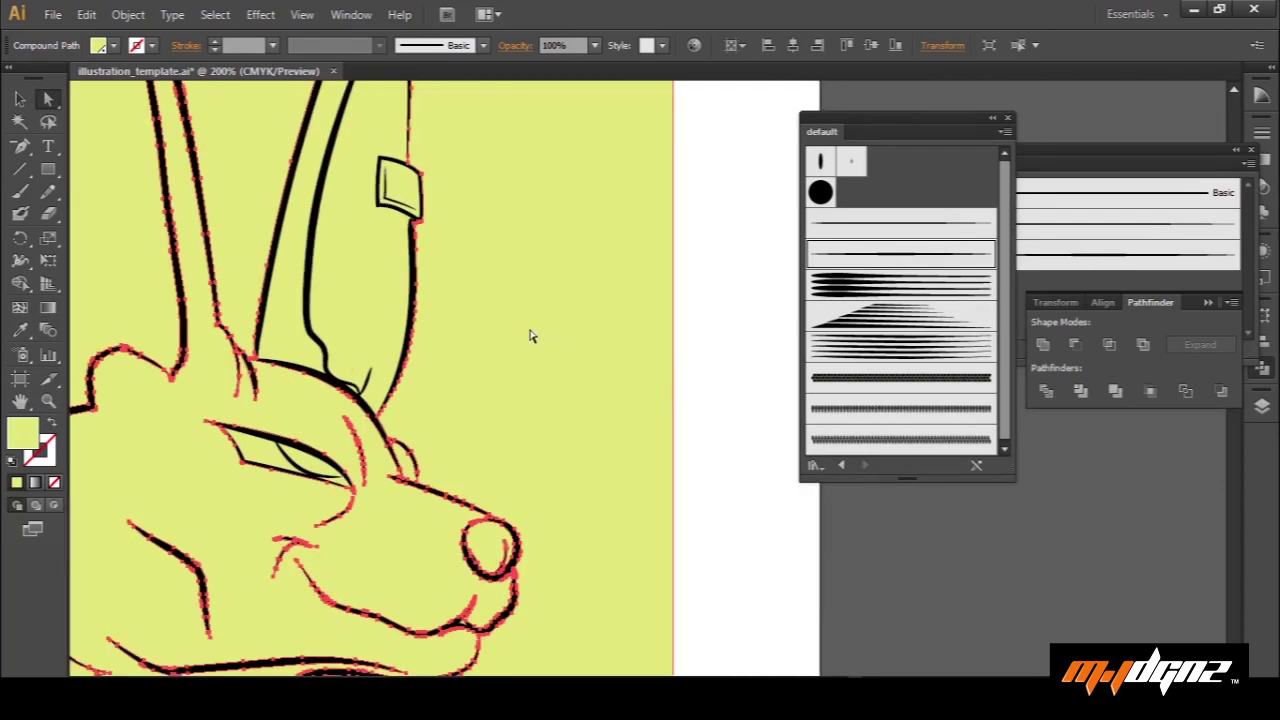
left_click_drag(422, 232, 535, 395)
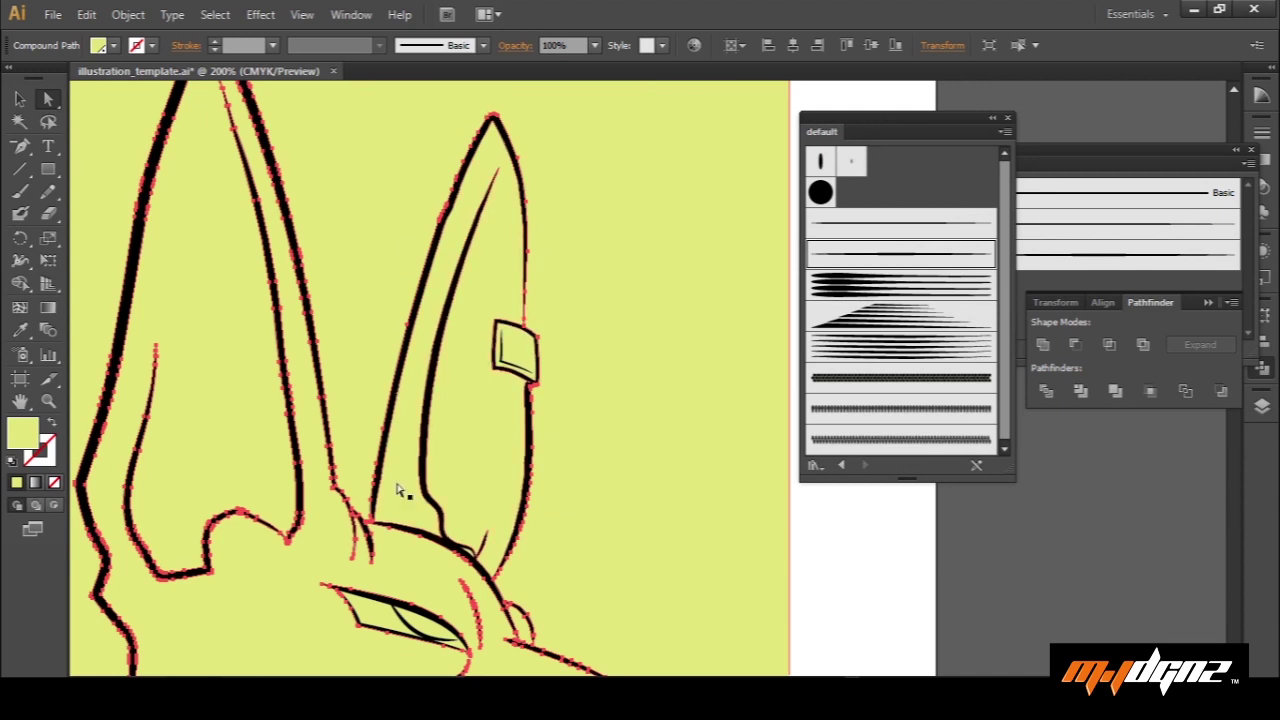
left_click_drag(236, 195, 366, 285)
left_click_drag(277, 522, 342, 262)
left_click_drag(545, 631, 365, 311)
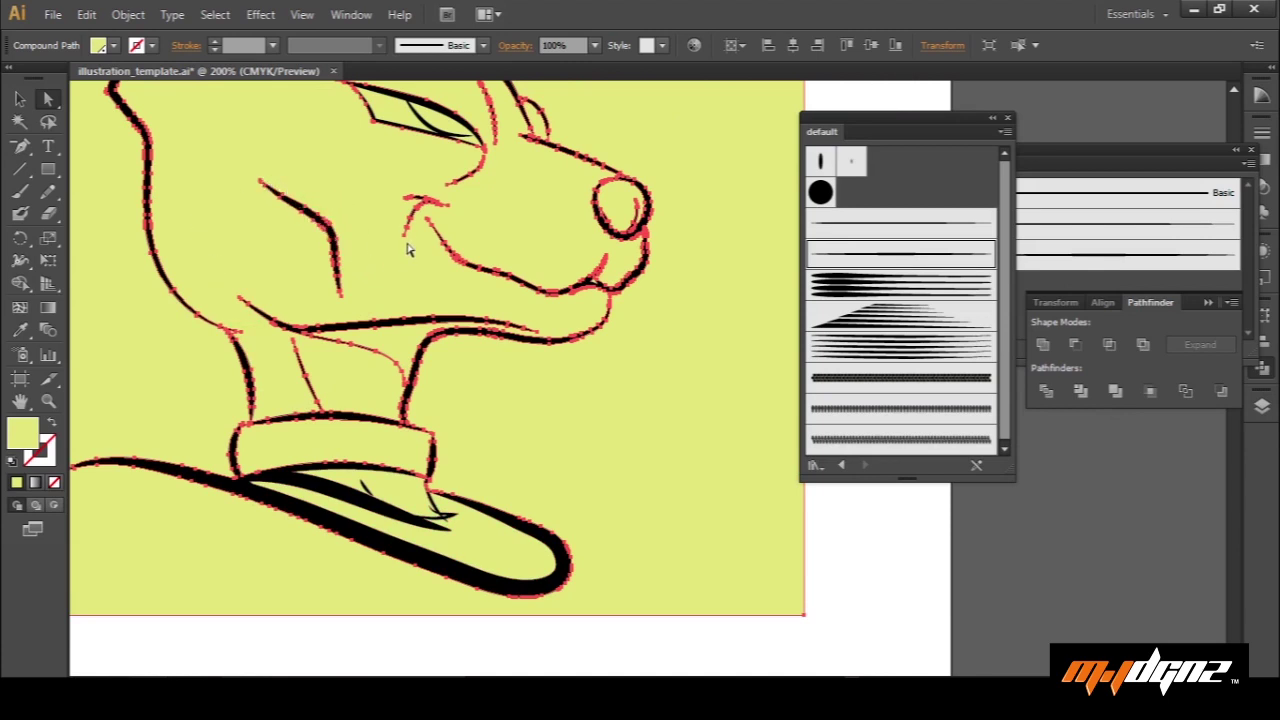
scroll(617, 262, "up", 4)
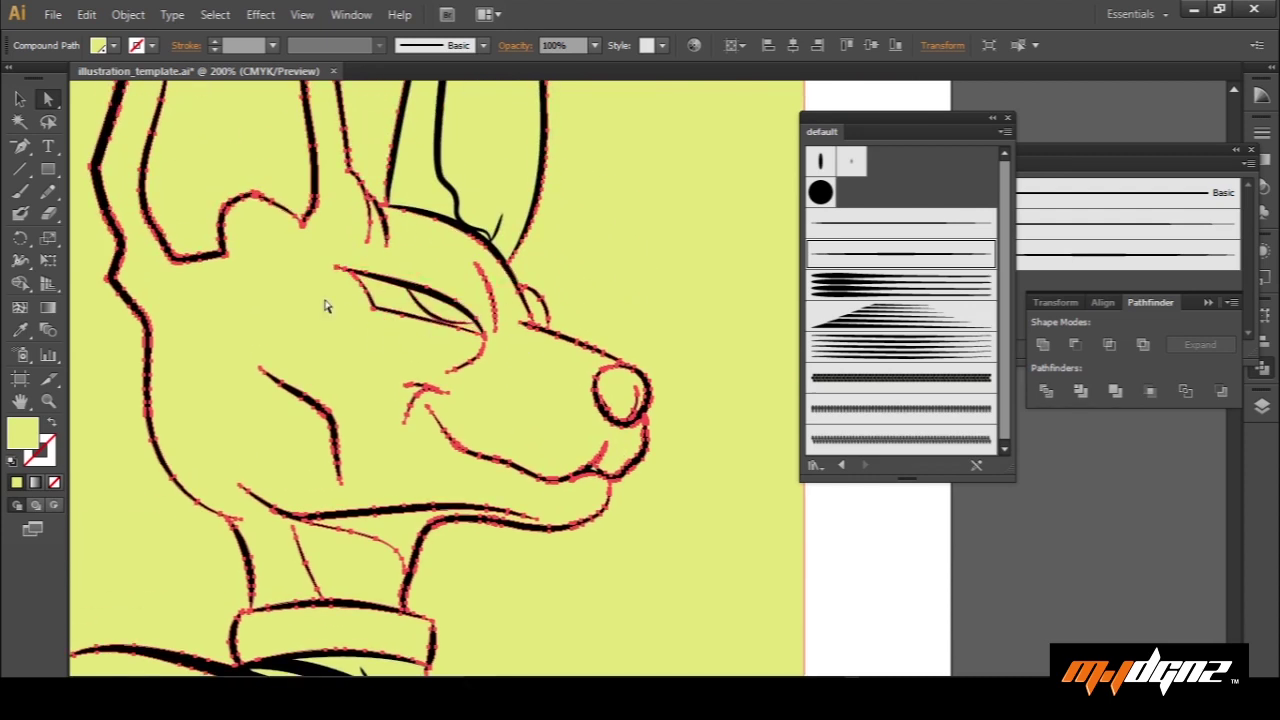
key("ctrl+minus")
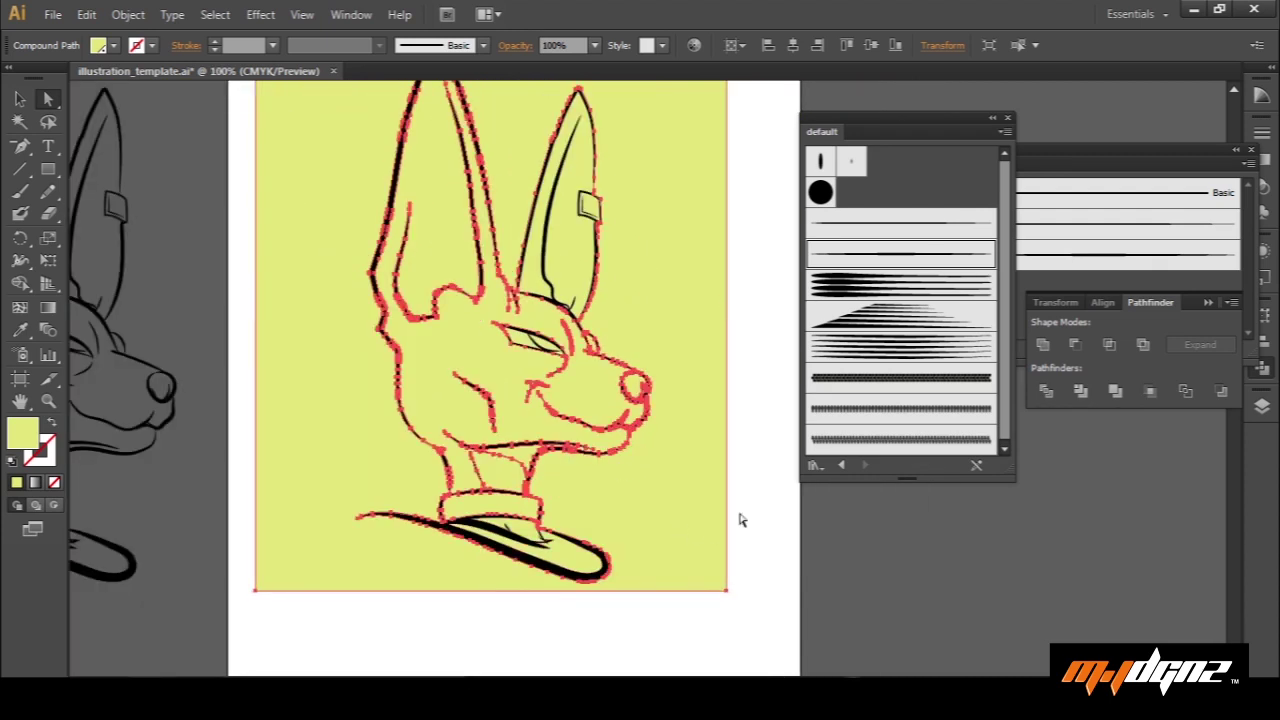
- Try deleting the yellow-green area around the head and select the remaining fill of the far ear
left_click(743, 400)
key("ctrl+shift+w")
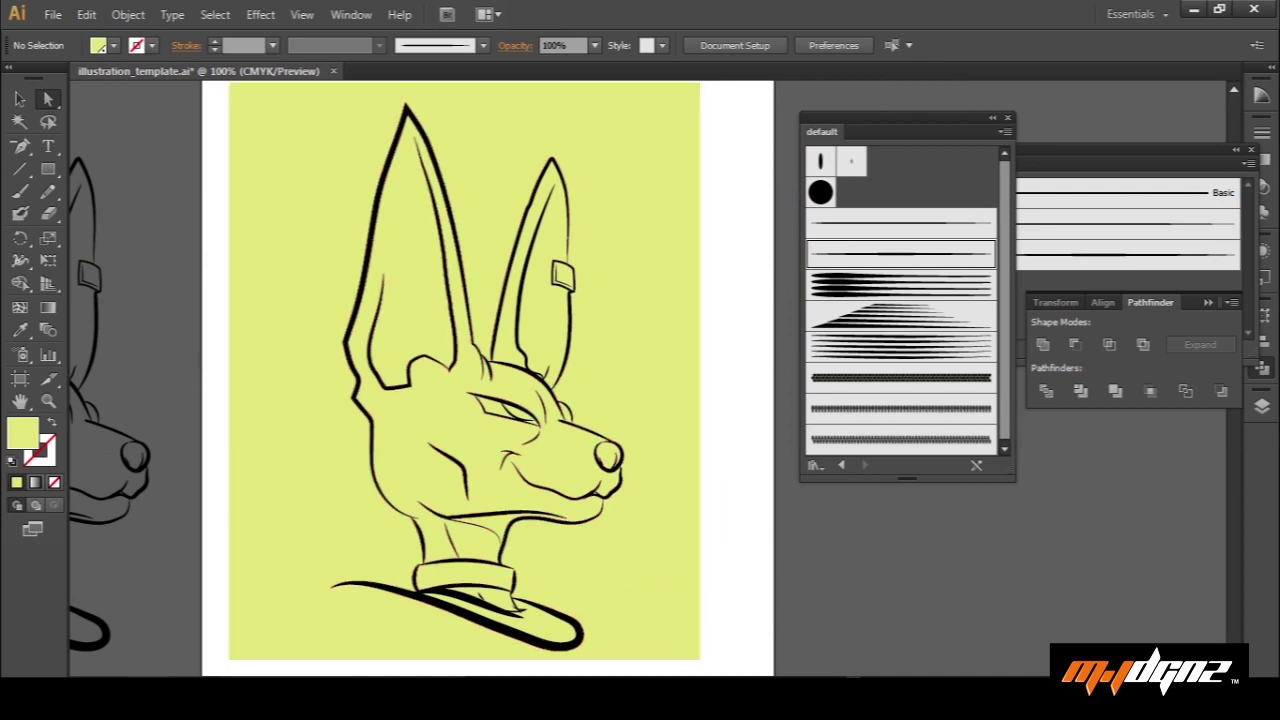
left_click(609, 191)
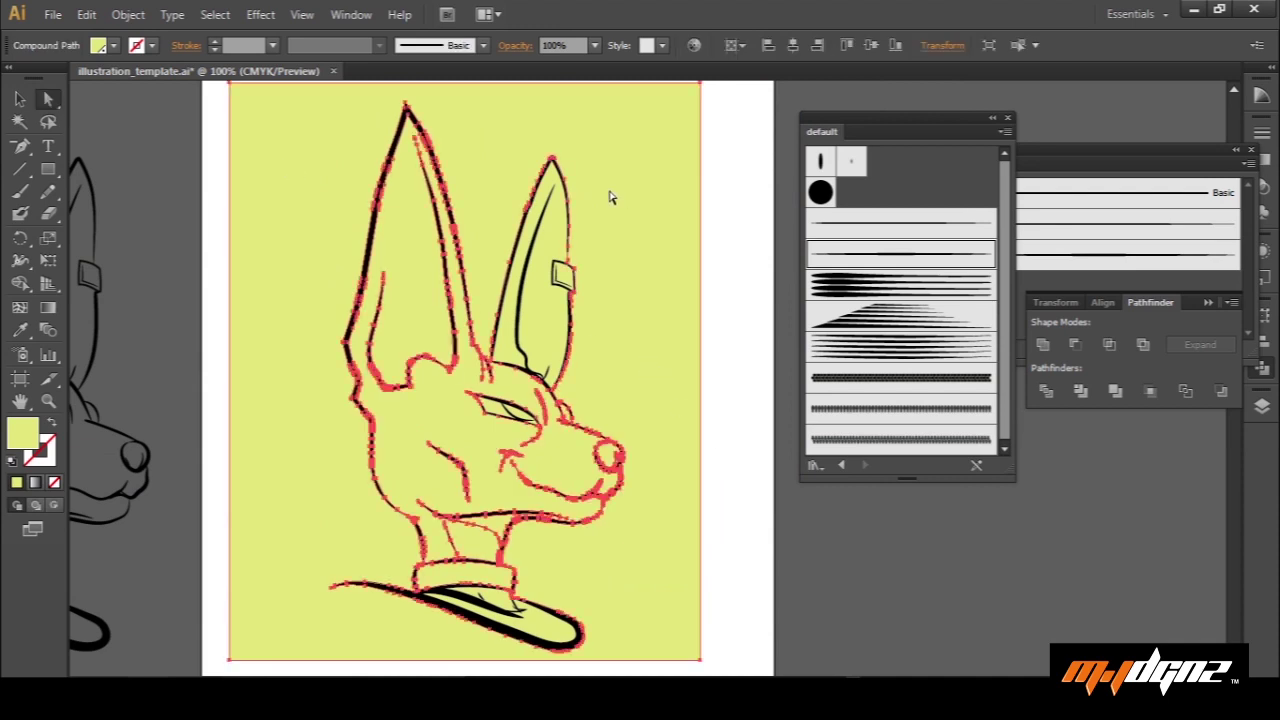
key("Delete")
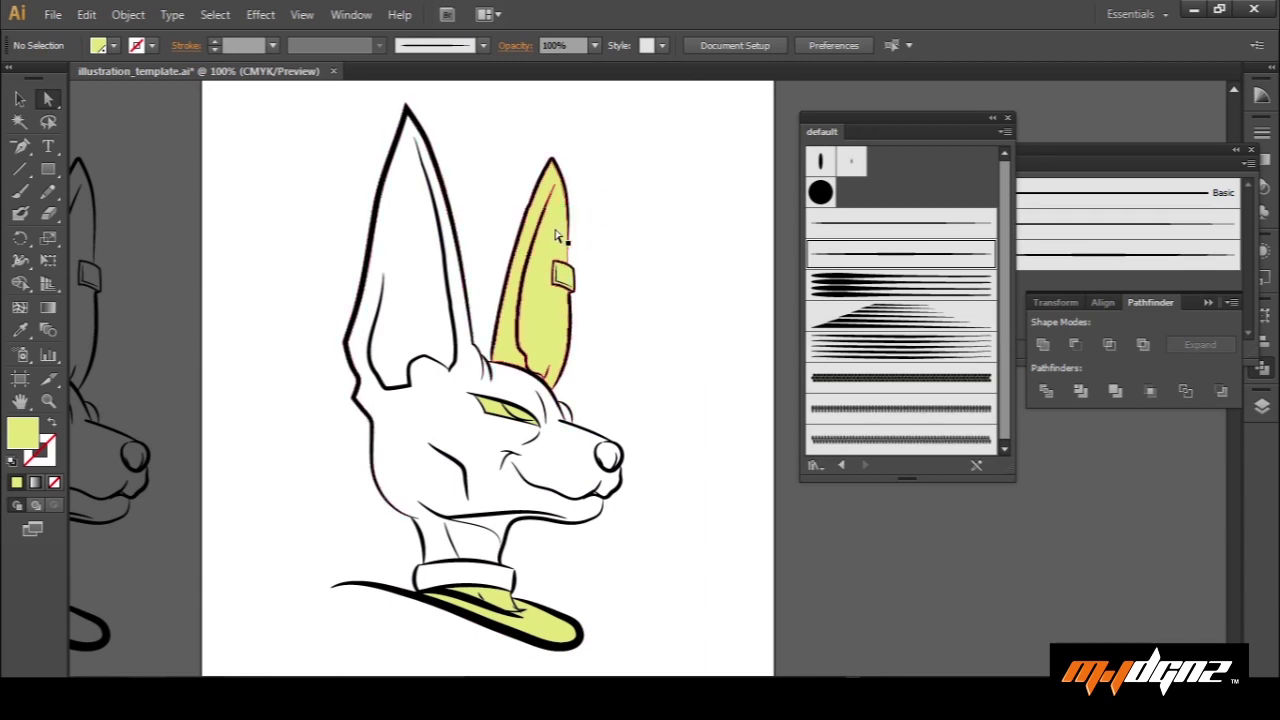
left_click(553, 262)
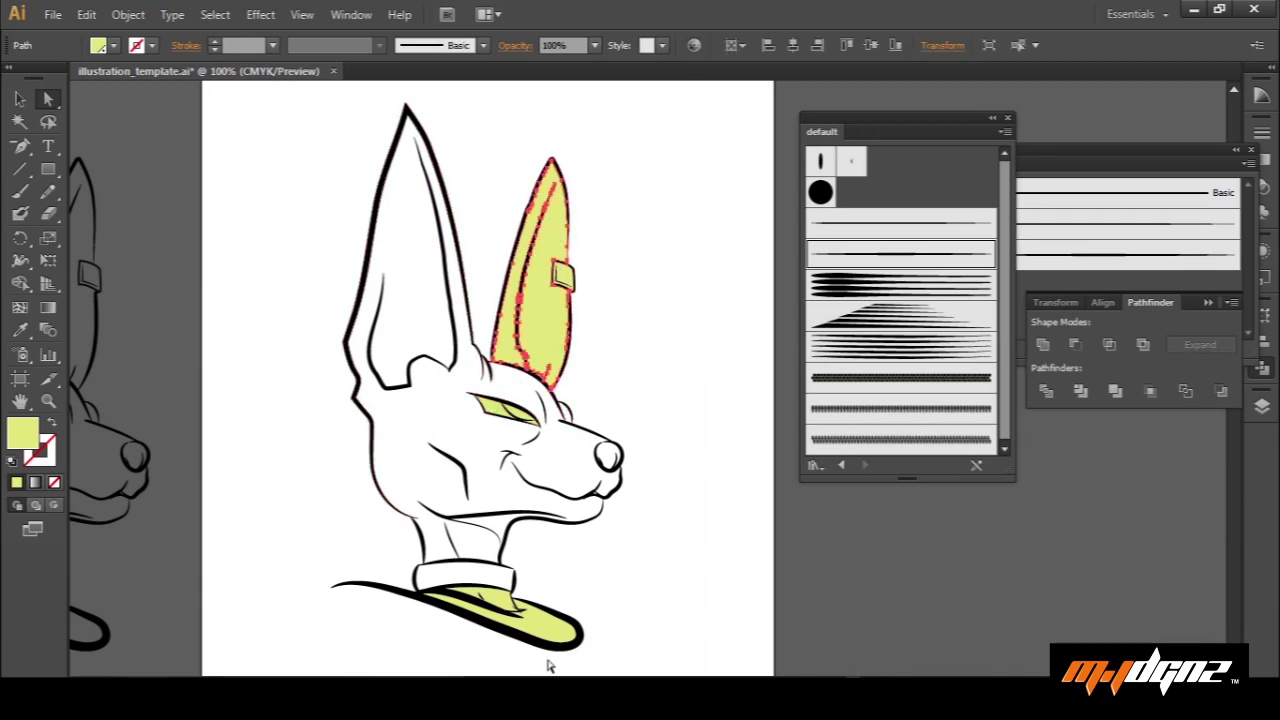
left_click(643, 603)
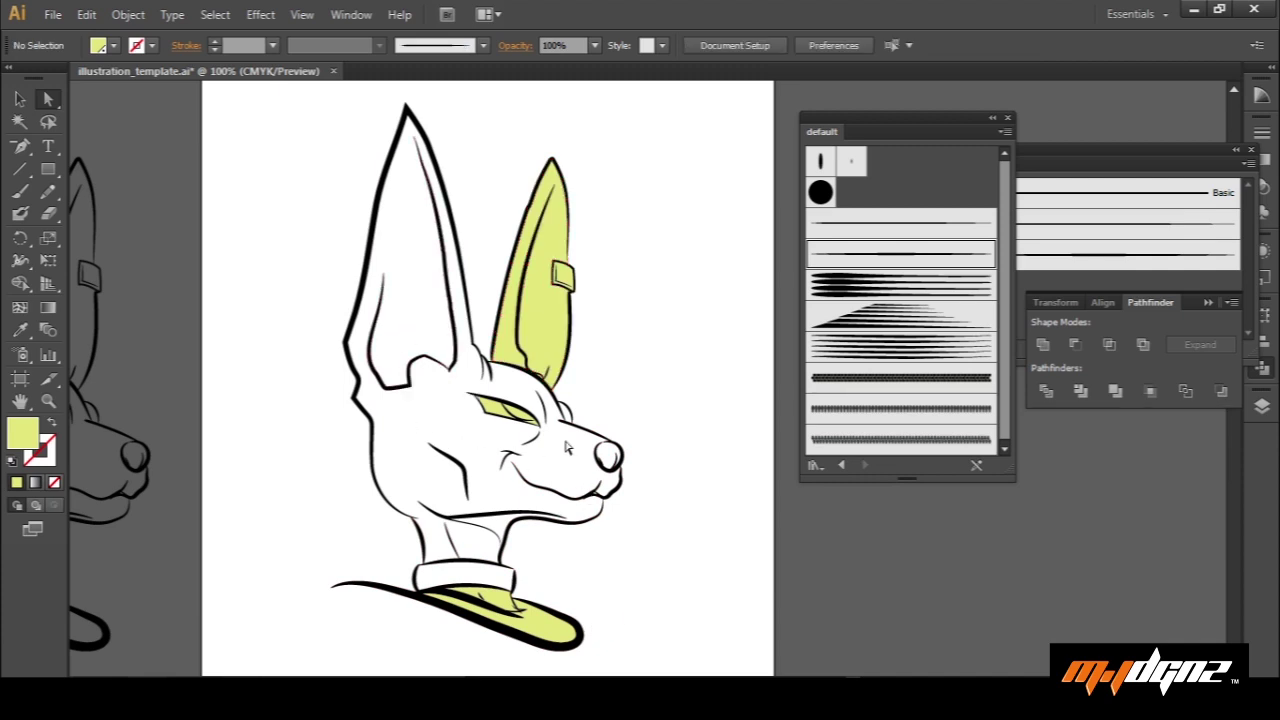
- Undo the area deletion and the Divide operation, and delete the whole yellow-green rectangle covering the line work
left_click(638, 423)
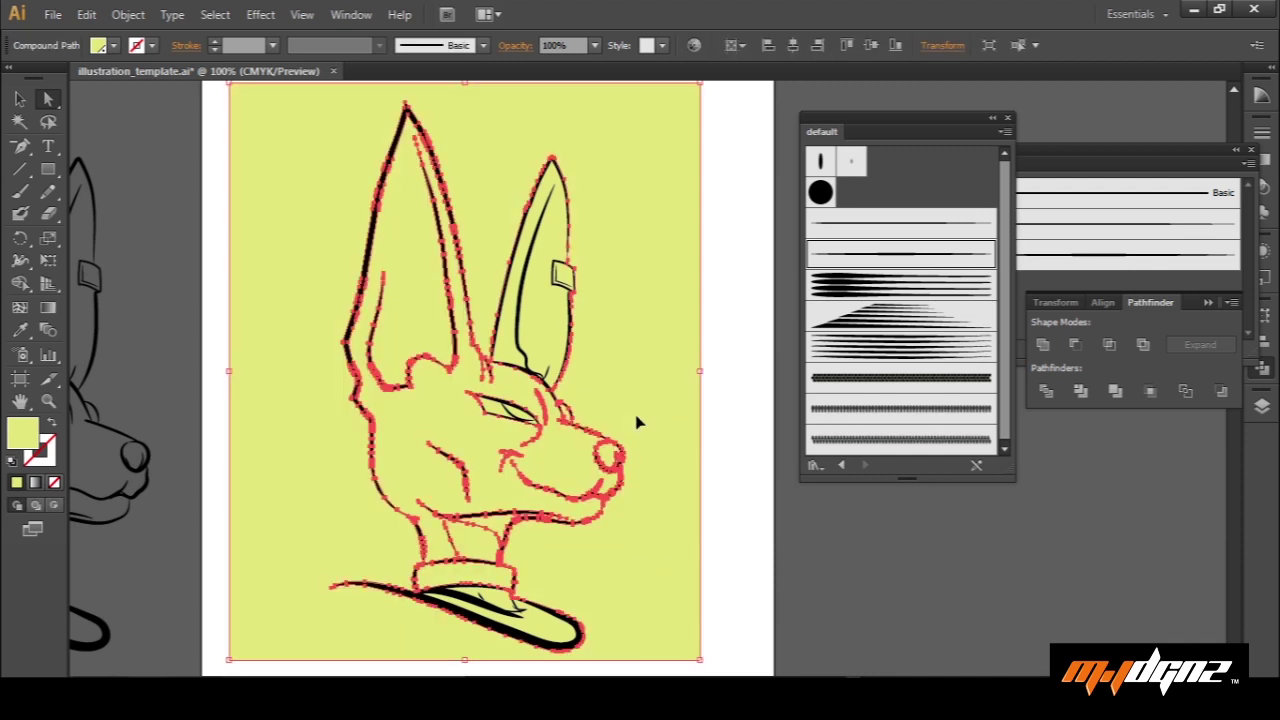
key("ctrl+a")
key("ctrl+8")
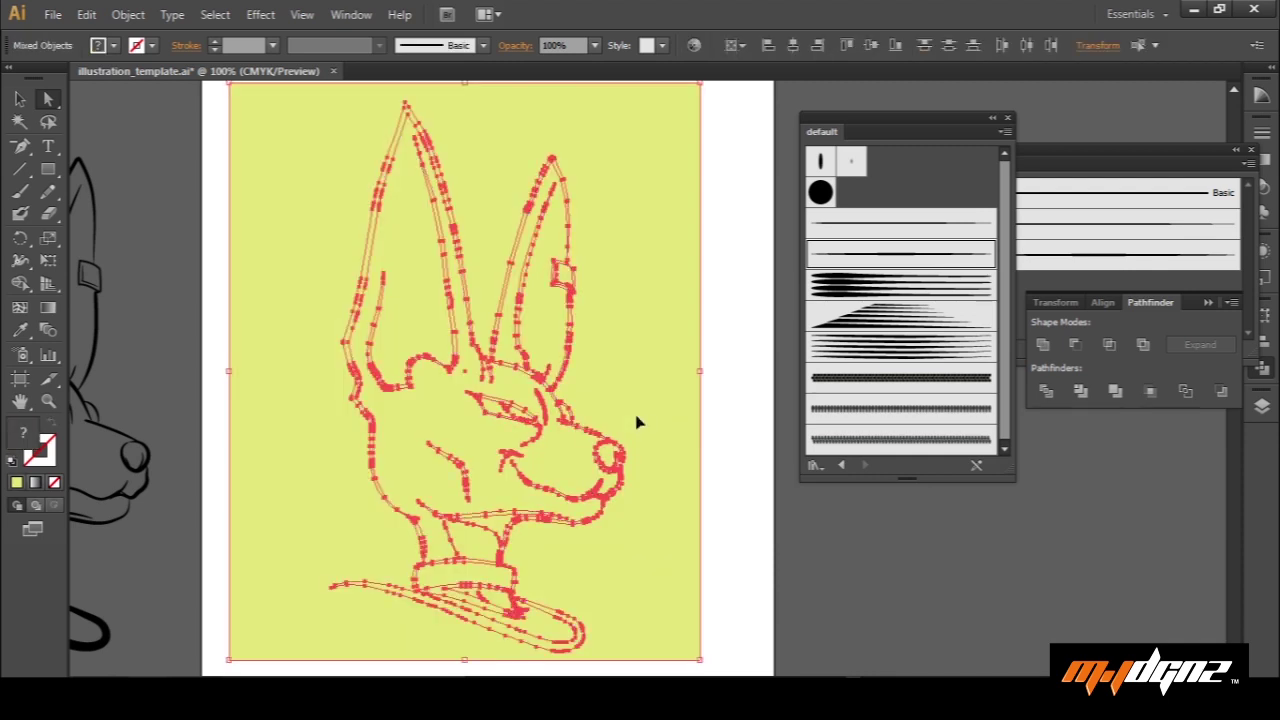
key("ctrl+shift+a")
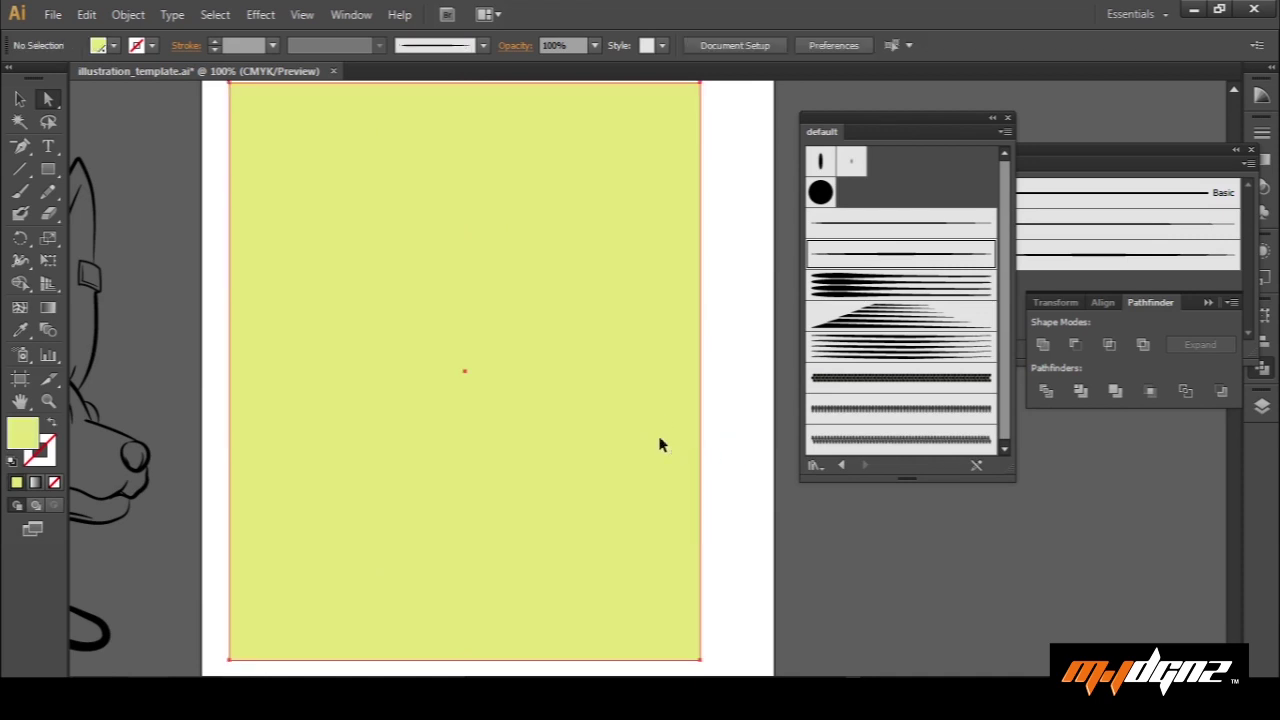
key("Delete")
- Close the gap above the snout by moving the lower tip of the small brow arc onto the snout line
key("ctrl+equal")
key("ctrl+equal")
key("ctrl+equal")
key("ctrl+equal")
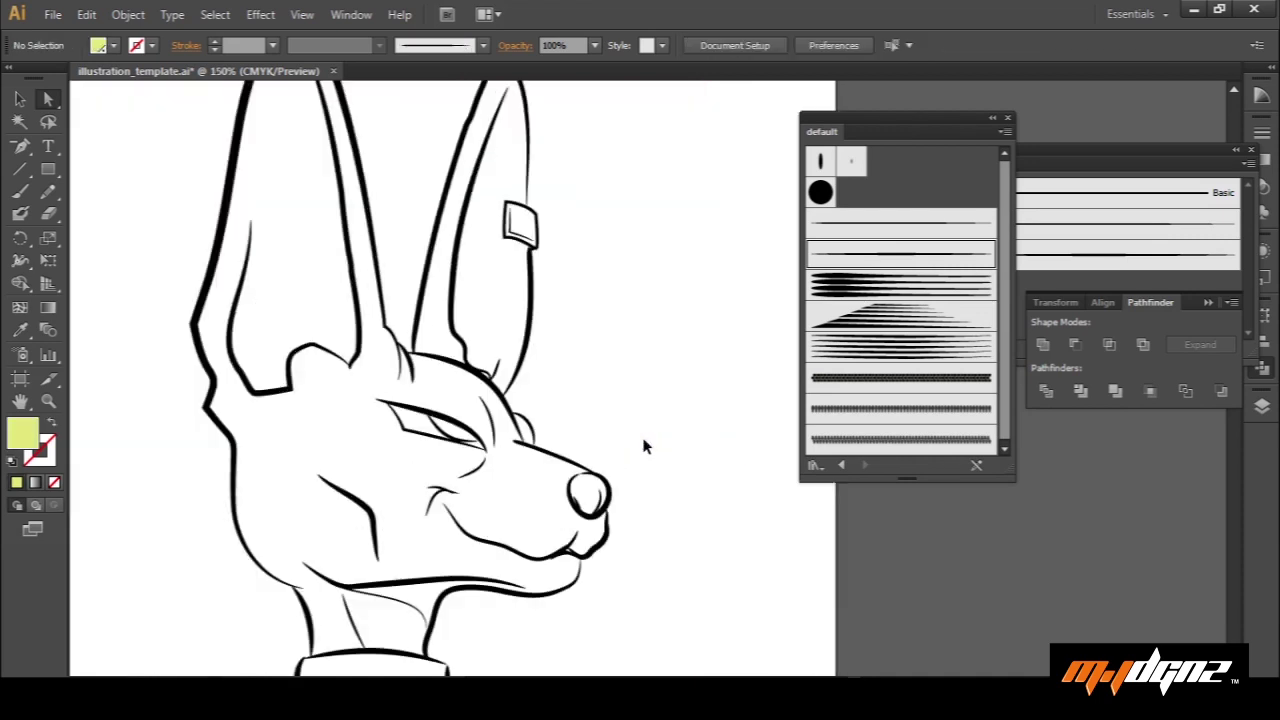
key("ctrl+equal")
left_click_drag(242, 436, 474, 382)
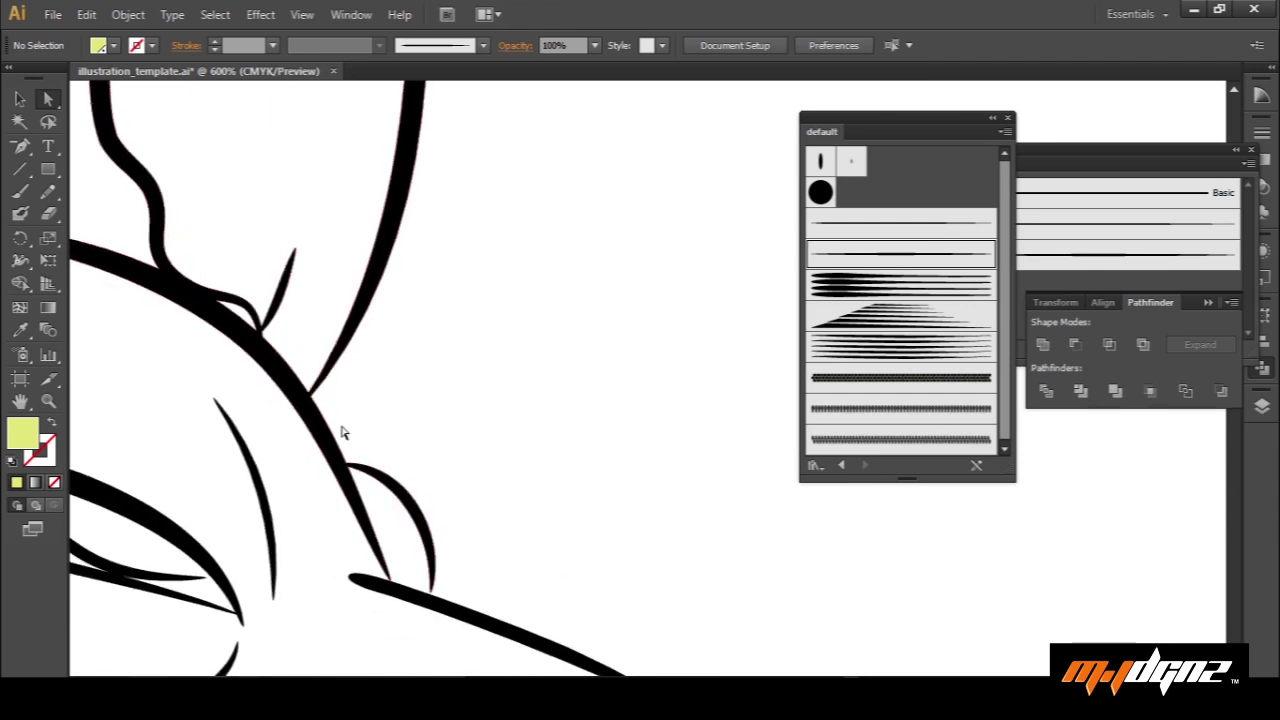
left_click_drag(448, 521, 461, 390)
scroll(461, 389, "up", 3)
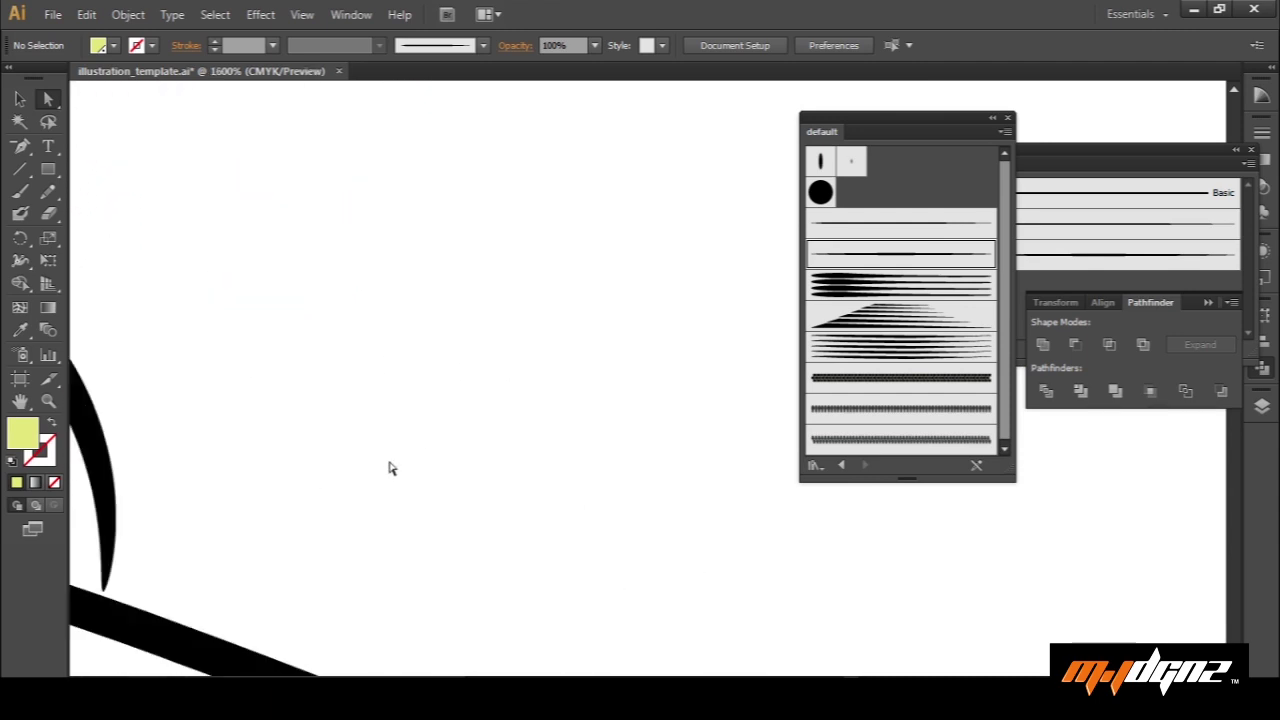
left_click_drag(374, 412, 408, 400)
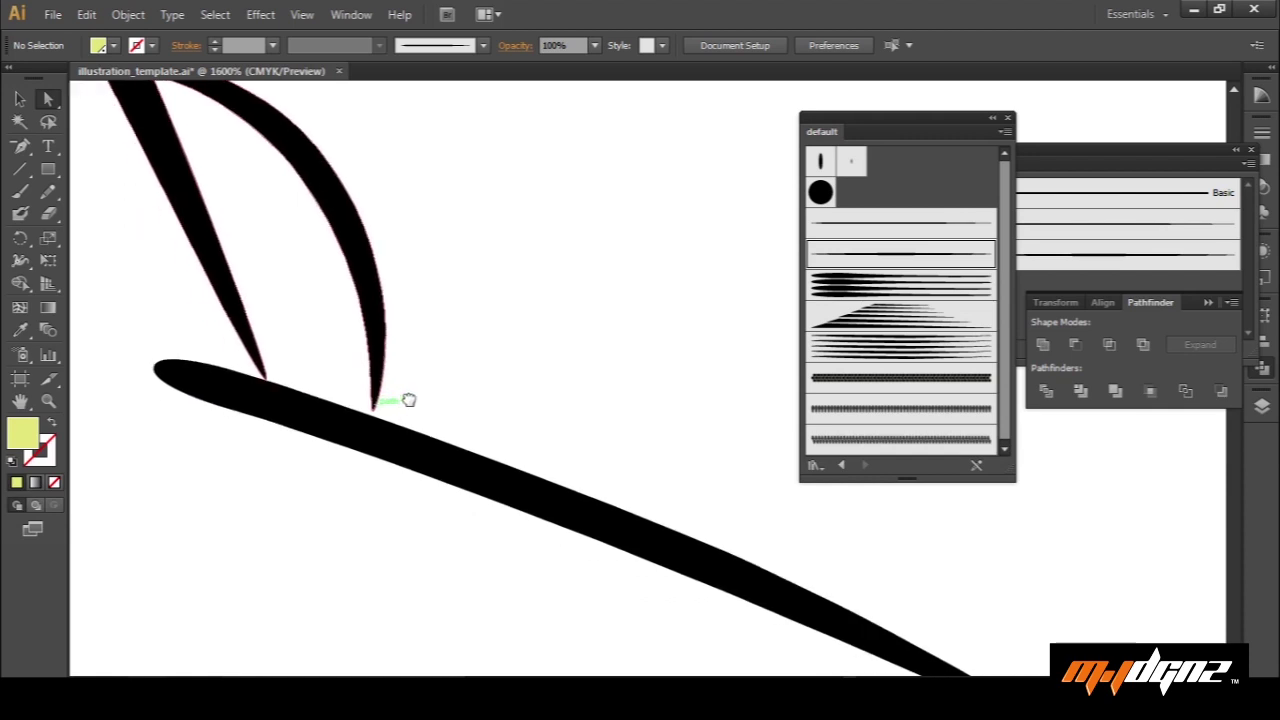
left_click(376, 390)
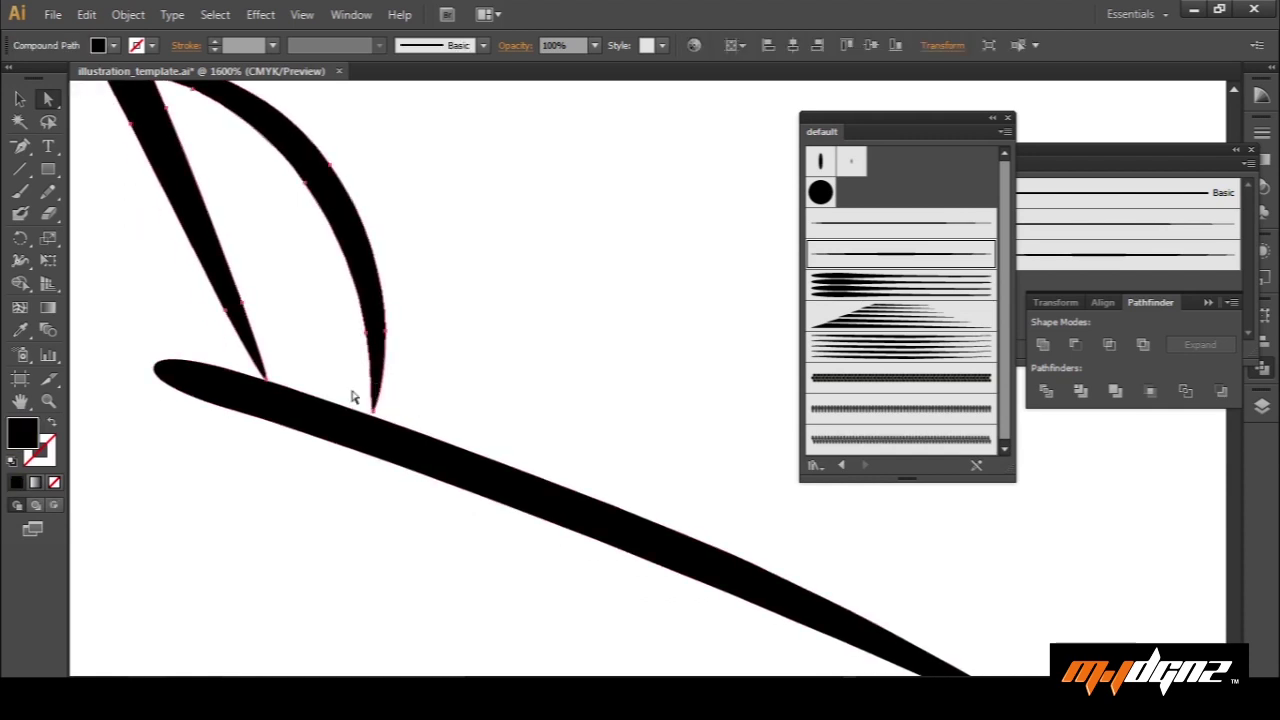
mouse_move(378, 415)
left_mouse_down()
mouse_move(385, 428)
mouse_move(371, 430)
left_mouse_up()
key("ctrl+shift+a")
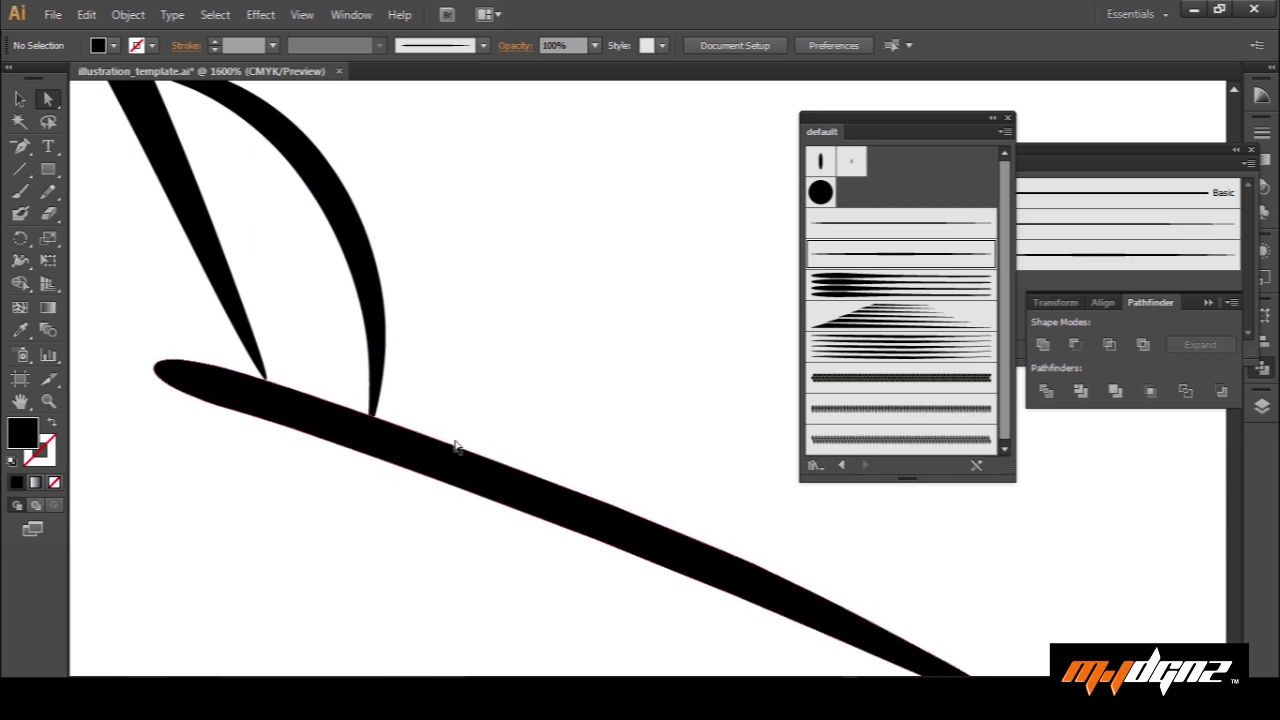
- Pull the chin line's upper tip against the underside of the lower lip line
left_click_drag(635, 498, 383, 246)
left_click_drag(623, 423, 443, 210)
mouse_move(567, 465)
left_mouse_down()
mouse_move(519, 240)
mouse_move(617, 237)
mouse_move(603, 317)
mouse_move(426, 340)
mouse_move(471, 452)
mouse_move(459, 452)
left_mouse_up()
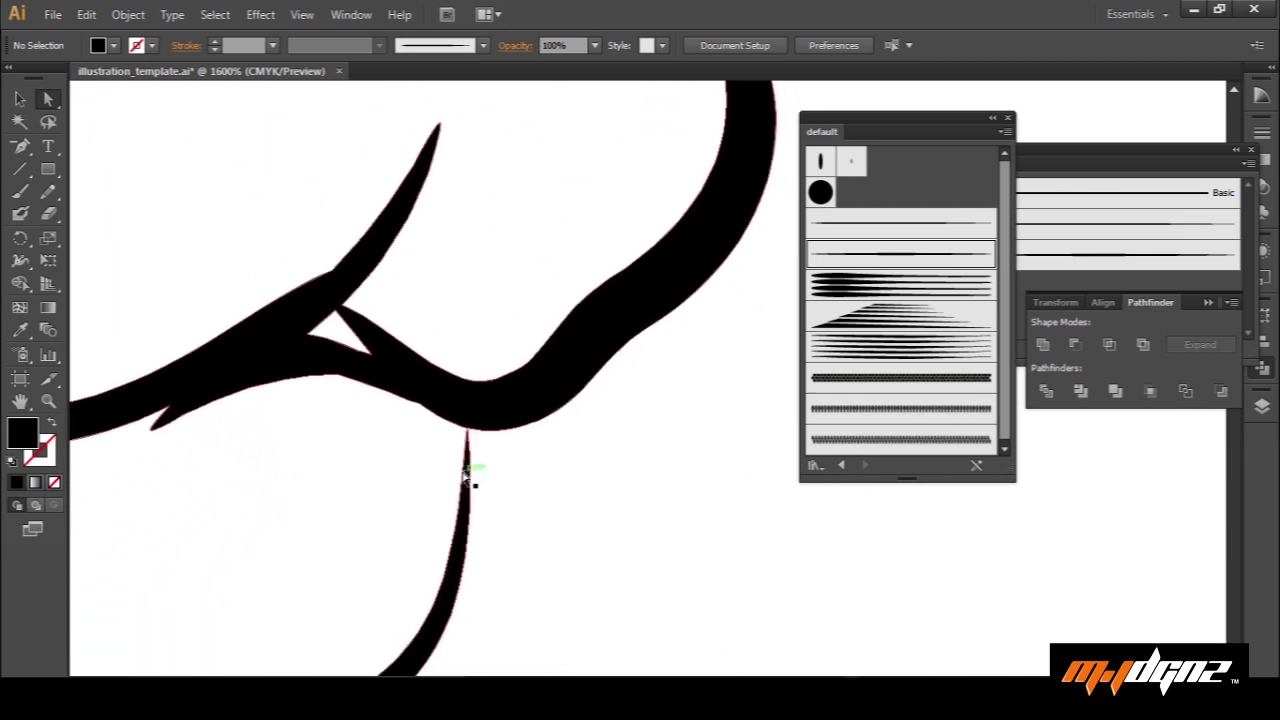
left_click(466, 502)
left_click(473, 432)
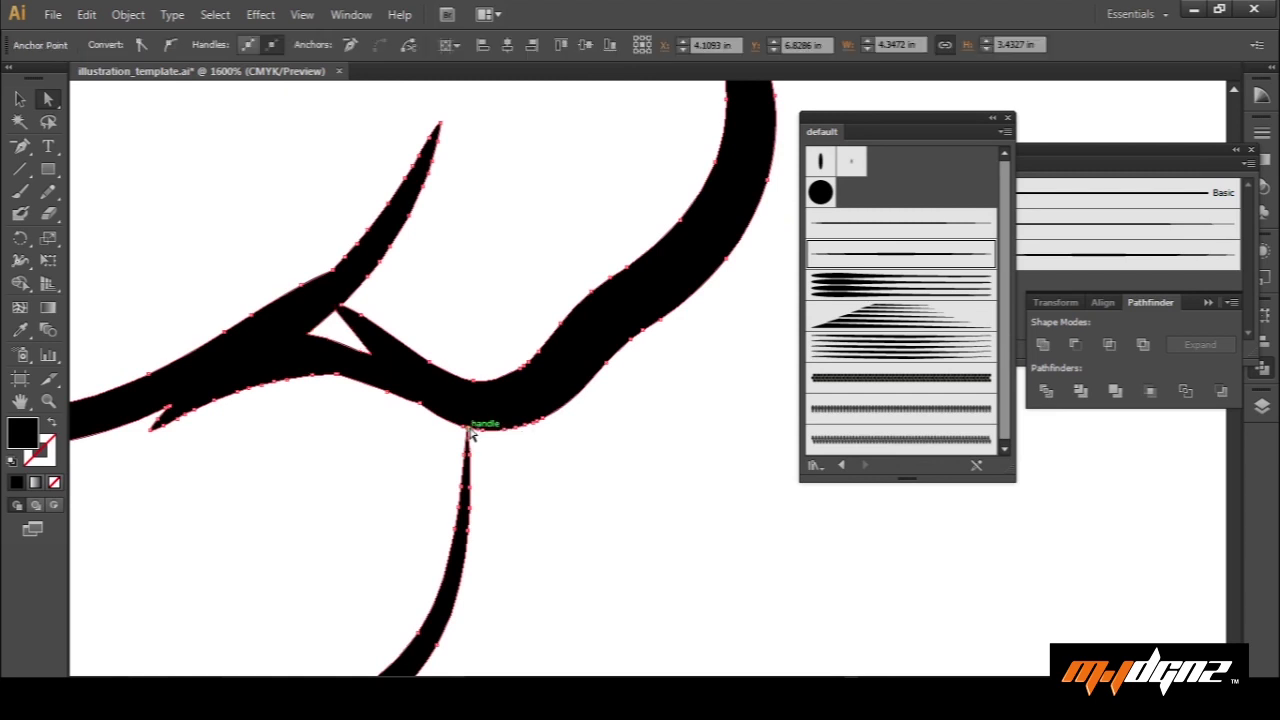
left_click(502, 480)
- Join the line tips at the collar's upper front corner by moving their anchor points together, and trim the tip with the Eraser
mouse_move(502, 483)
left_mouse_down()
mouse_move(600, 280)
mouse_move(680, 374)
mouse_move(491, 363)
mouse_move(354, 331)
mouse_move(320, 486)
mouse_move(374, 531)
mouse_move(390, 432)
left_mouse_up()
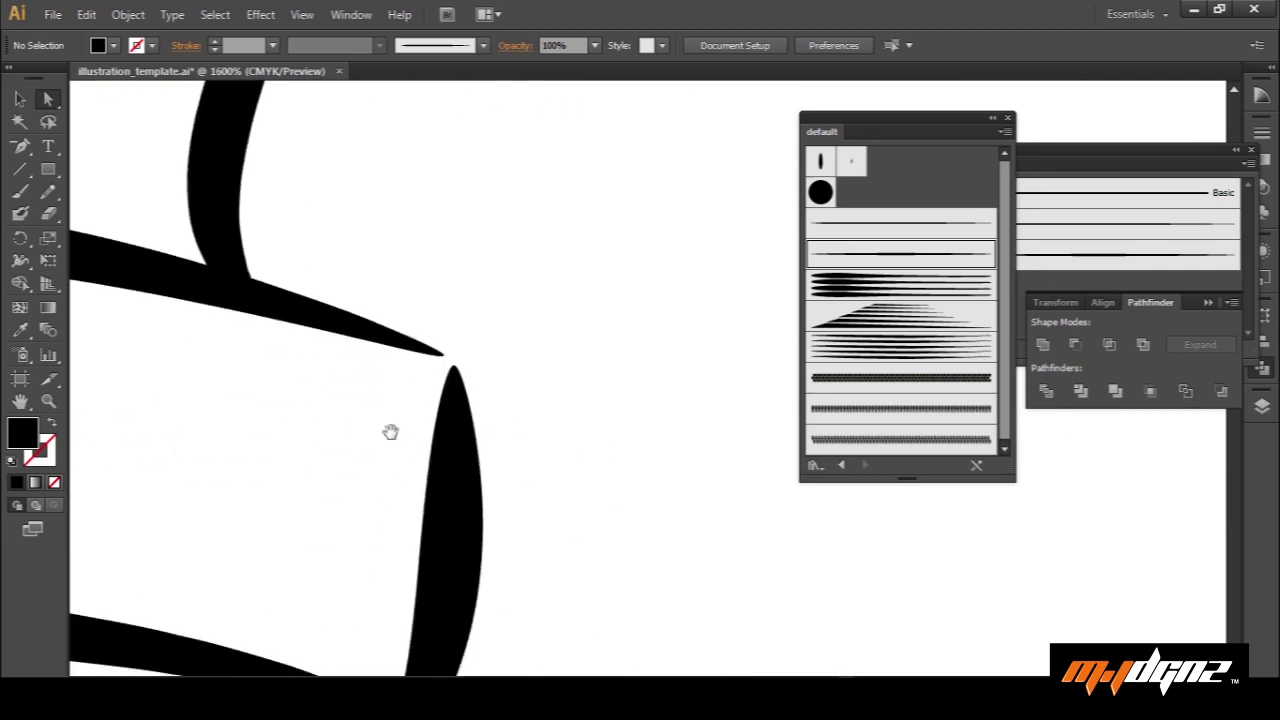
left_click(455, 392)
left_click(447, 358)
left_click_drag(445, 357, 468, 369)
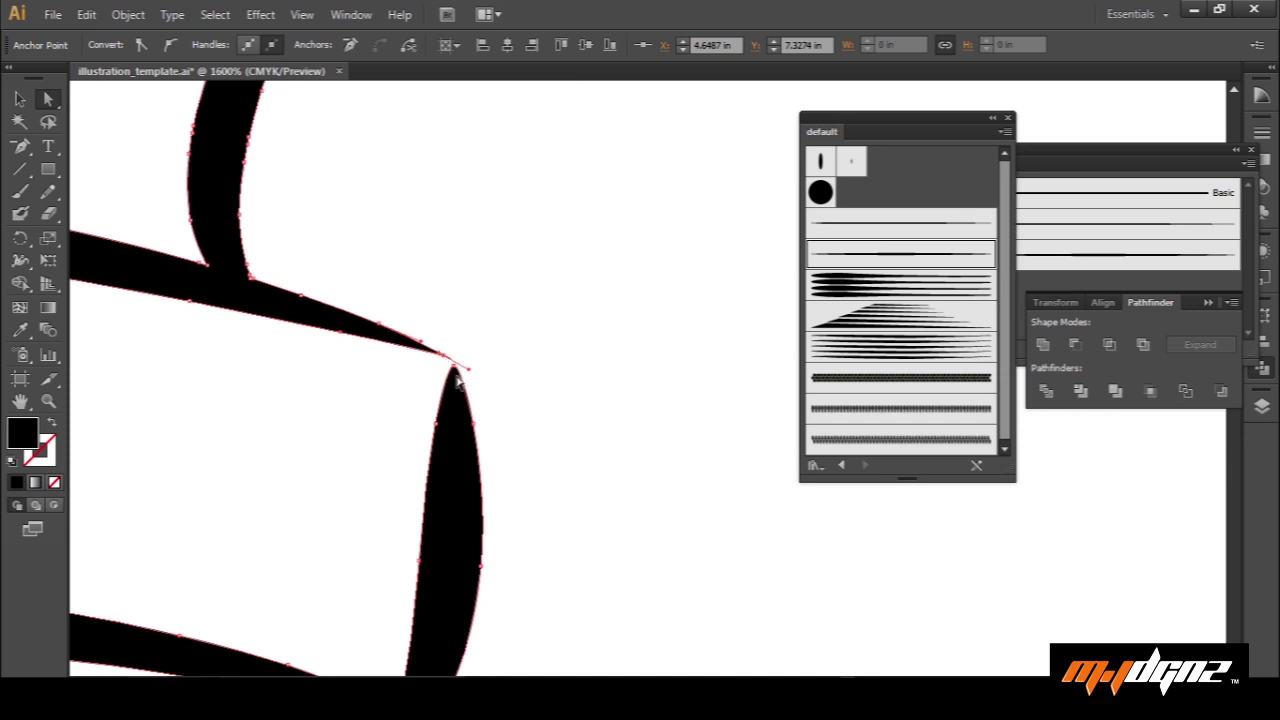
left_click(455, 367)
left_click_drag(455, 370, 451, 349)
key("v")
left_click(482, 355)
key("shift+e")
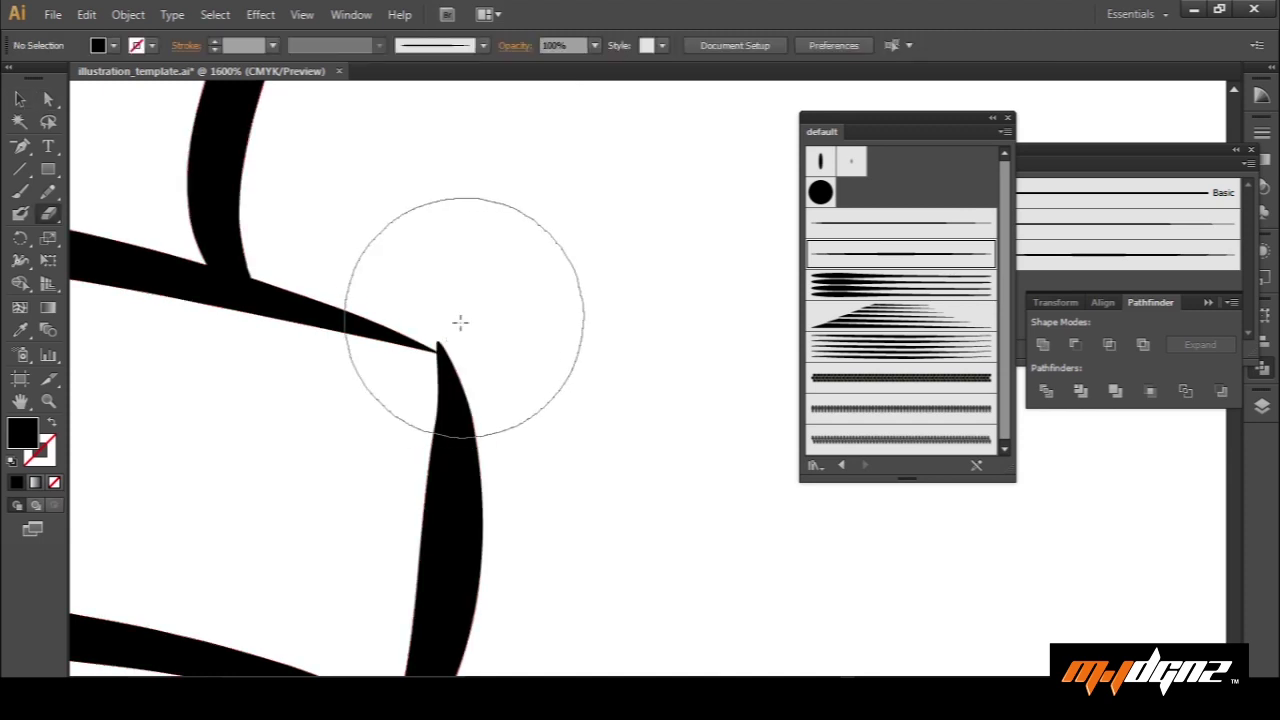
key("v")
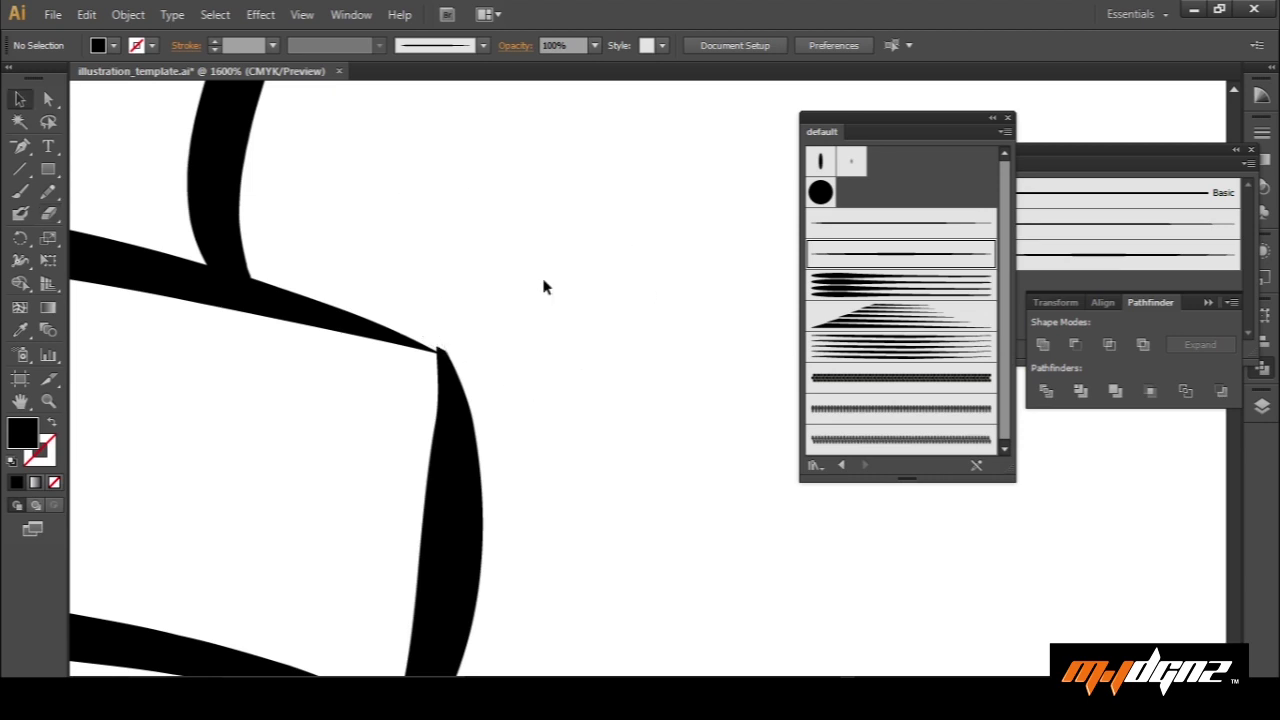
- Shrink the Eraser and remove the stray spur sticking out at the collar's lower front corner
mouse_move(520, 381)
left_mouse_down()
mouse_move(651, 366)
mouse_move(654, 257)
mouse_move(508, 371)
left_mouse_up()
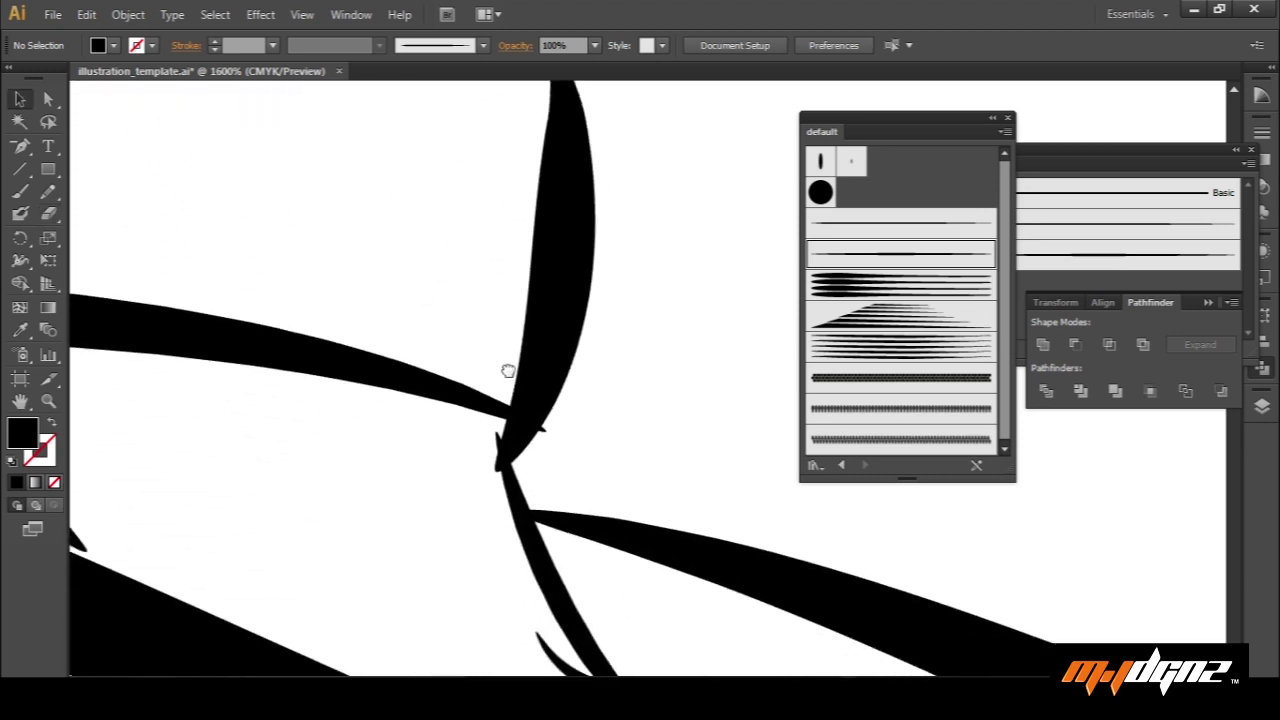
key("a")
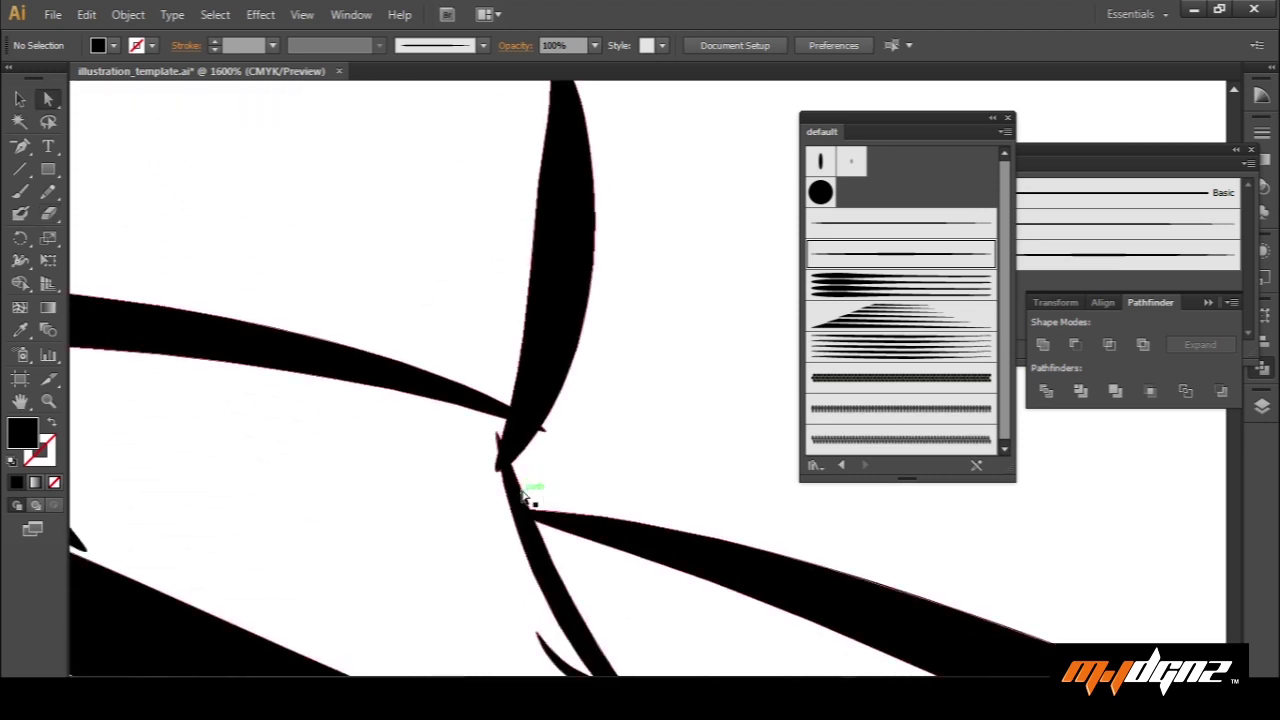
left_click(545, 430)
key("shift+e")
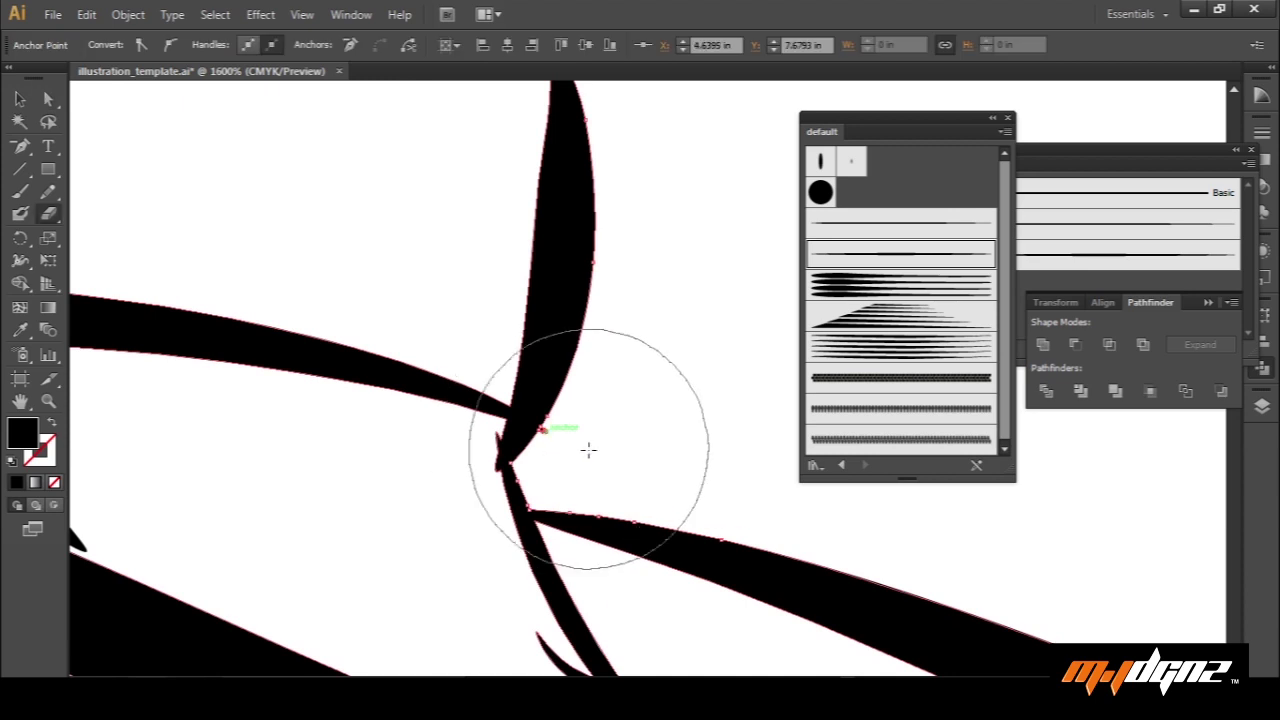
key("bracketleft")
key("bracketleft")
key("bracketleft")
key("bracketleft")
key("bracketleft")
key("bracketleft")
key("bracketleft")
key("bracketleft")
key("bracketleft")
key("bracketleft")
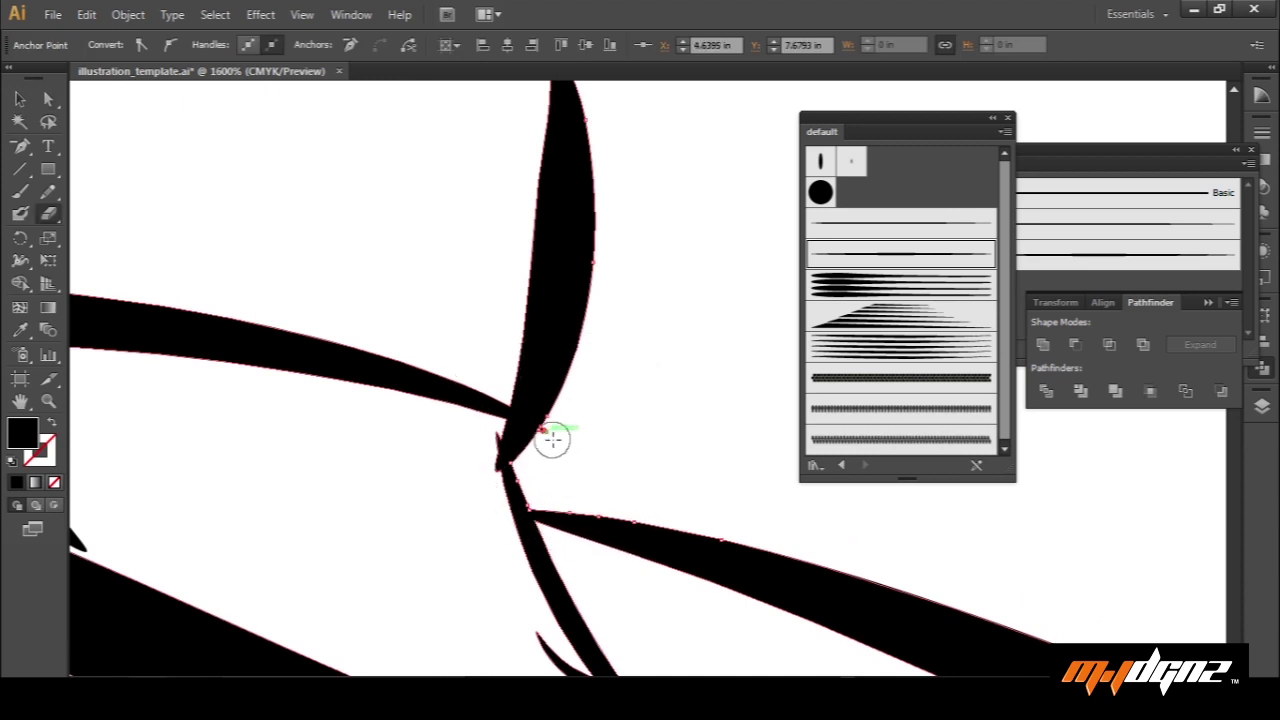
left_click_drag(552, 440, 532, 441)
- Smooth the collar's outer edge just above its lower front corner and deselect the line work
key("b")
left_click_drag(557, 398, 534, 437)
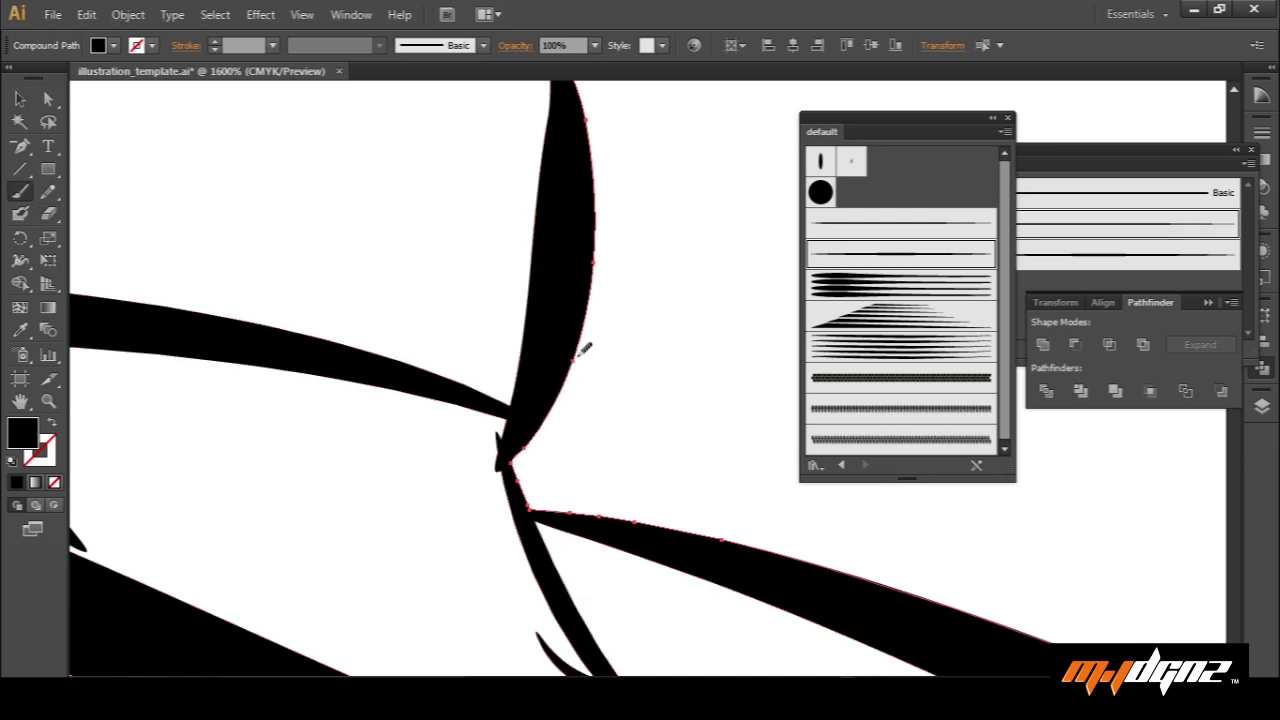
key("v")
left_click(616, 465)
- Pull the upper tip of the neck's back line up against the underside of the jaw line to close the gap
left_click_drag(691, 488, 536, 330)
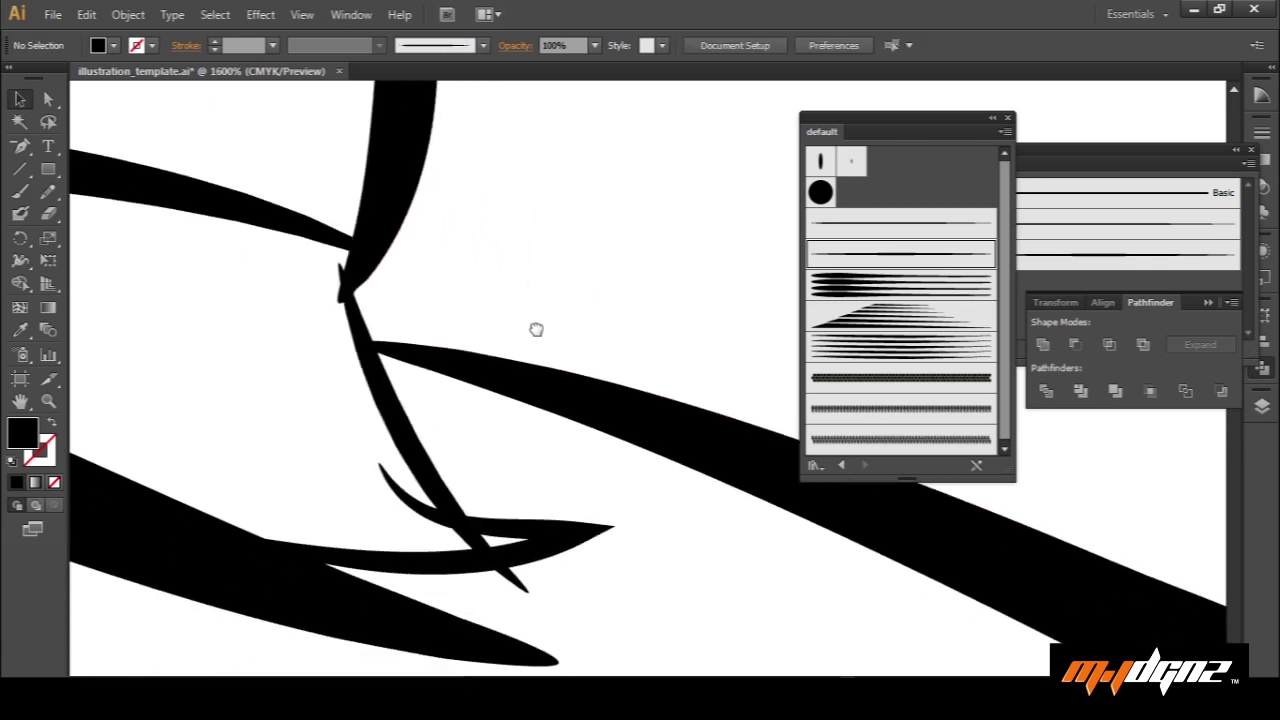
left_click_drag(627, 398, 601, 373)
scroll(603, 377, "down", 3)
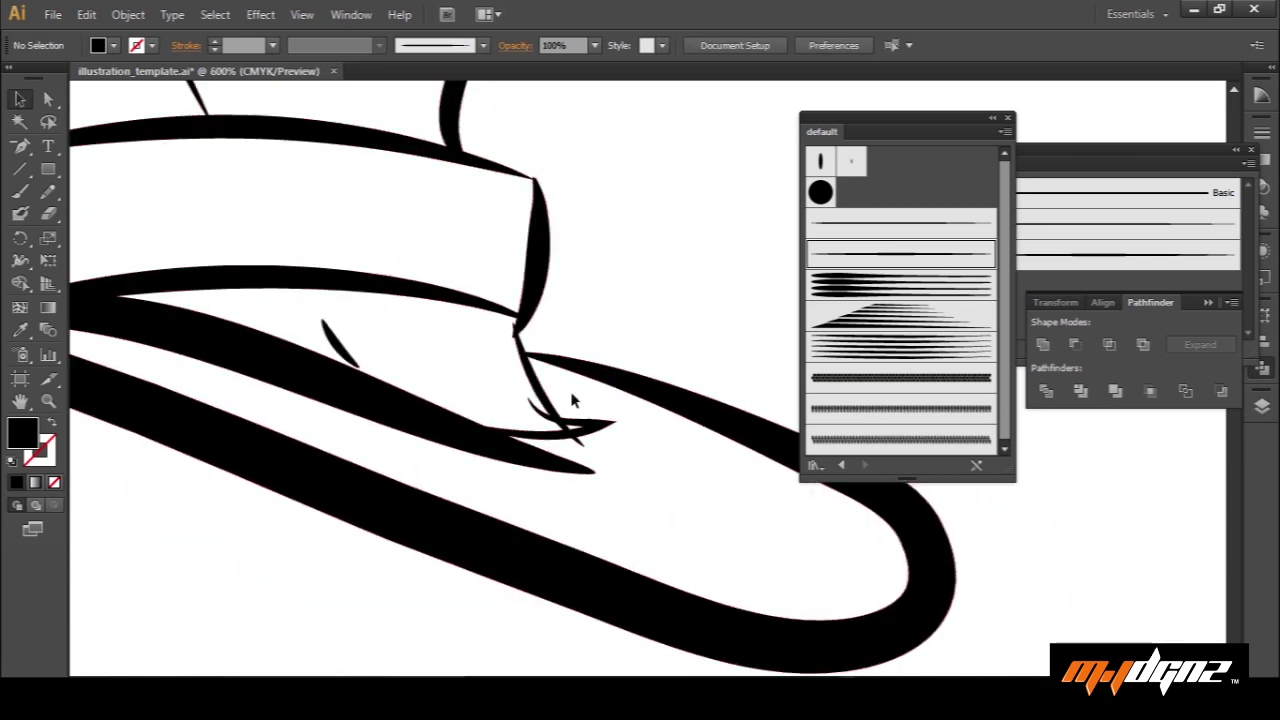
left_click_drag(301, 311, 520, 427)
left_click_drag(246, 367, 403, 457)
mouse_move(340, 363)
left_mouse_down()
mouse_move(471, 483)
mouse_move(467, 520)
left_mouse_up()
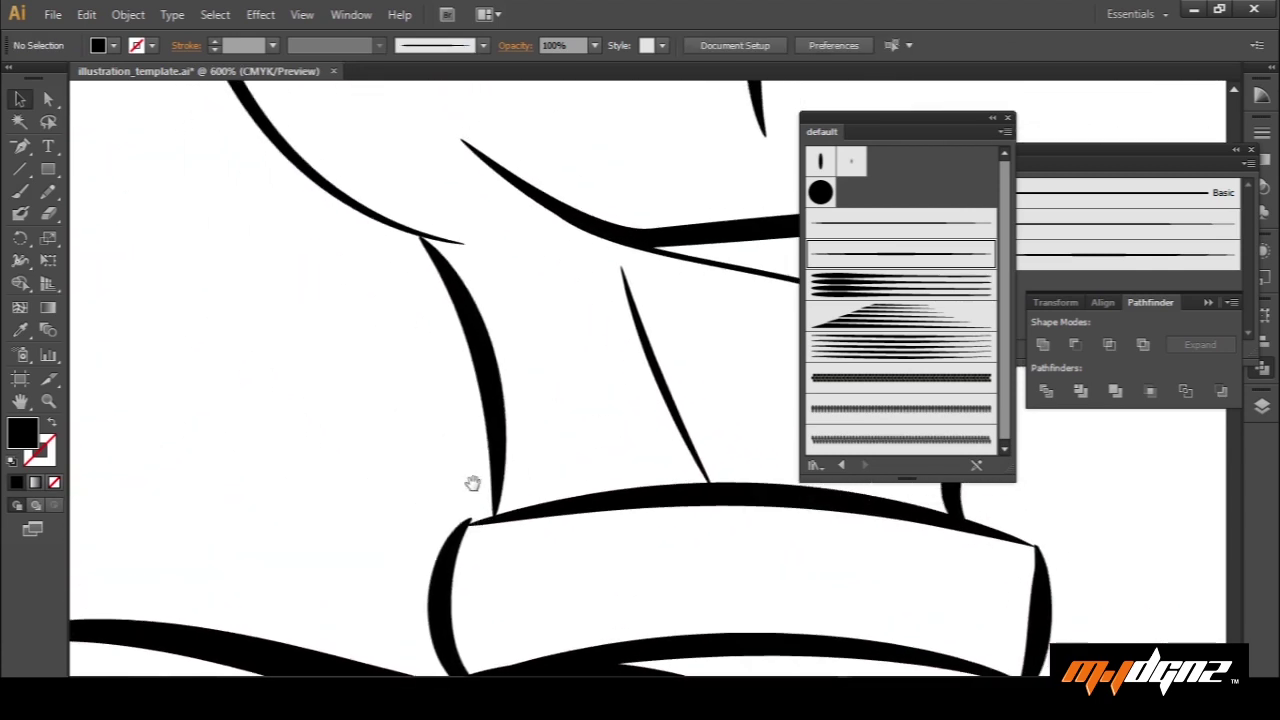
left_click_drag(444, 363, 455, 386)
key("ctrl+plus")
key("ctrl+plus")
mouse_move(394, 500)
left_mouse_down()
mouse_move(450, 305)
mouse_move(459, 498)
left_mouse_up()
left_click_drag(396, 318, 464, 510)
left_click_drag(419, 404, 442, 470)
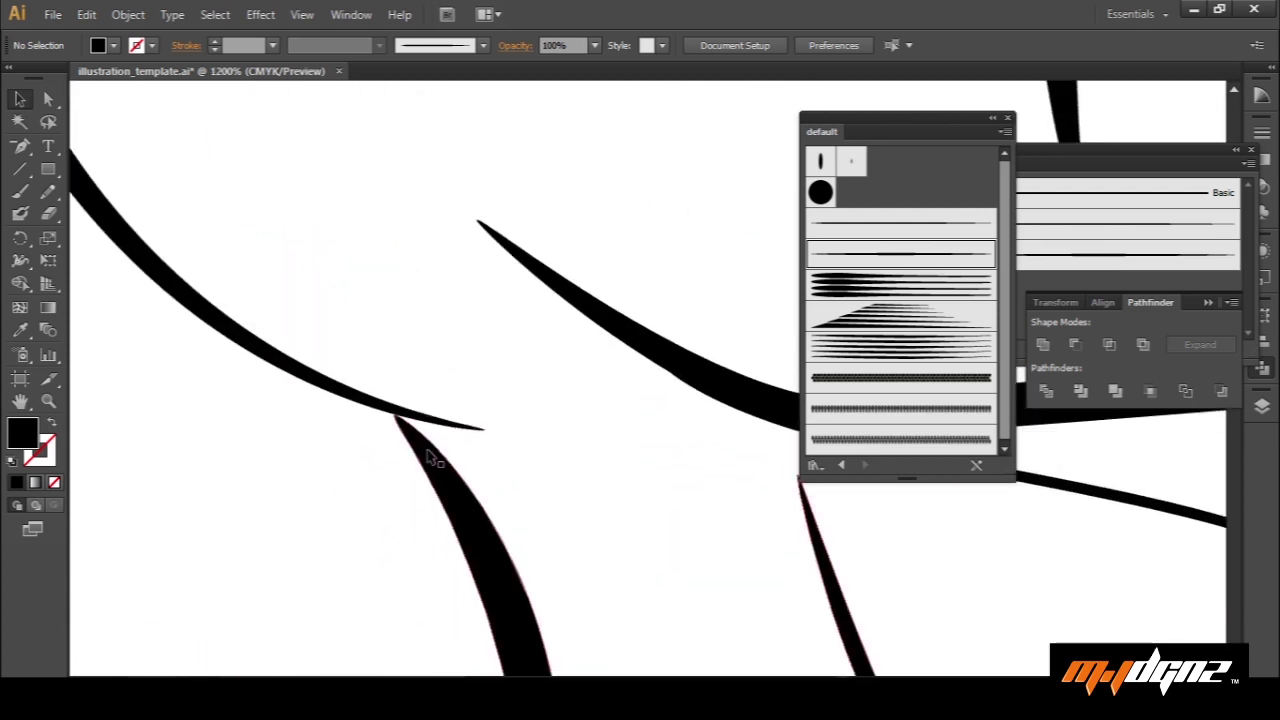
key("ctrl+plus")
key("ctrl+plus")
key("ctrl+plus")
left_click_drag(221, 443, 531, 487)
key("a")
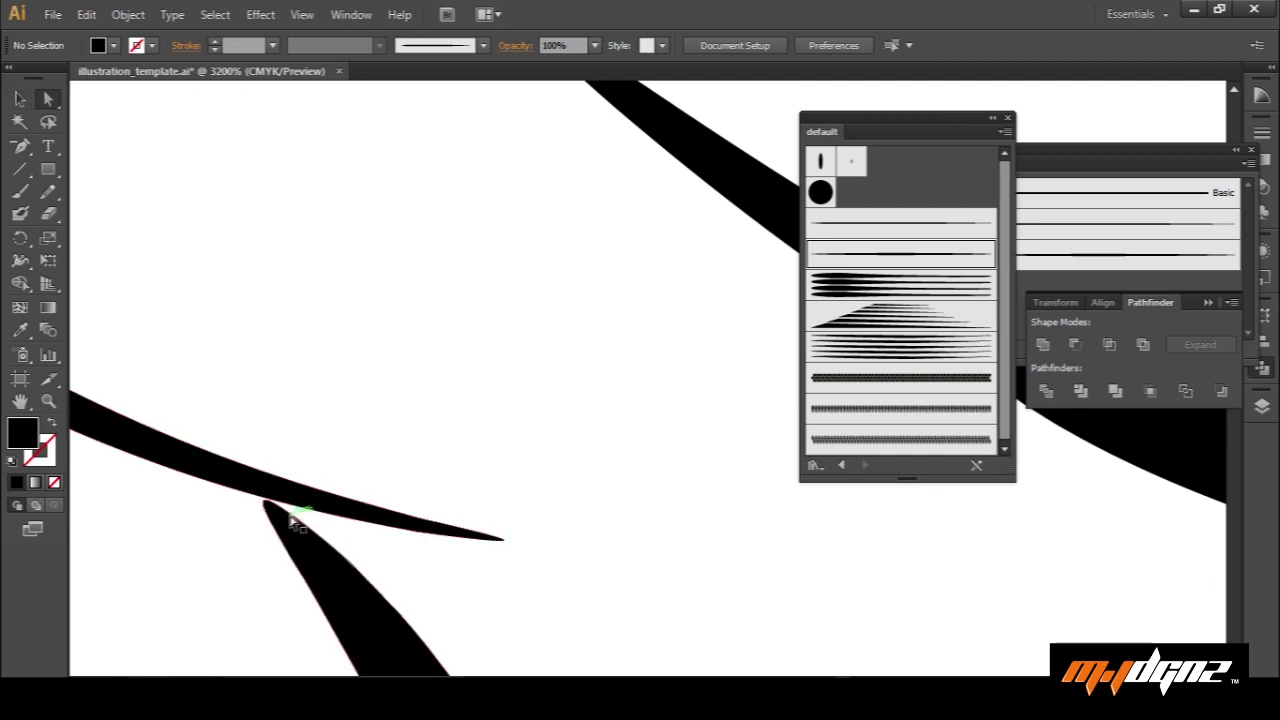
left_click(267, 502)
left_click_drag(268, 508, 255, 495)
left_click(231, 542)
- Inspect the line work around the forehead, ears and eye for remaining gaps, and look over the whole head
key("ctrl+minus")
key("ctrl+minus")
key("ctrl+minus")
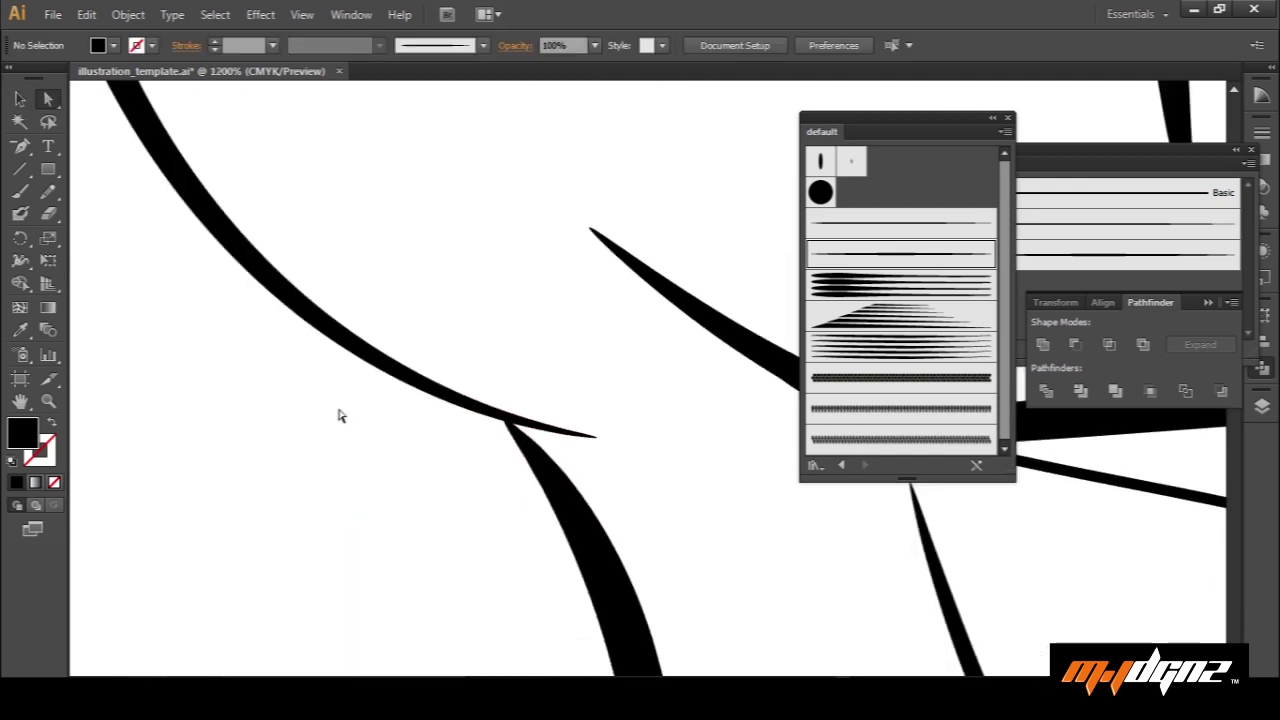
mouse_move(355, 262)
left_mouse_down()
mouse_move(436, 576)
mouse_move(397, 311)
mouse_move(380, 486)
mouse_move(447, 519)
mouse_move(409, 291)
mouse_move(486, 540)
mouse_move(431, 626)
mouse_move(537, 303)
mouse_move(491, 594)
mouse_move(420, 206)
mouse_move(474, 134)
mouse_move(654, 560)
mouse_move(626, 537)
mouse_move(546, 231)
mouse_move(574, 329)
mouse_move(571, 523)
mouse_move(591, 471)
mouse_move(501, 632)
left_mouse_up()
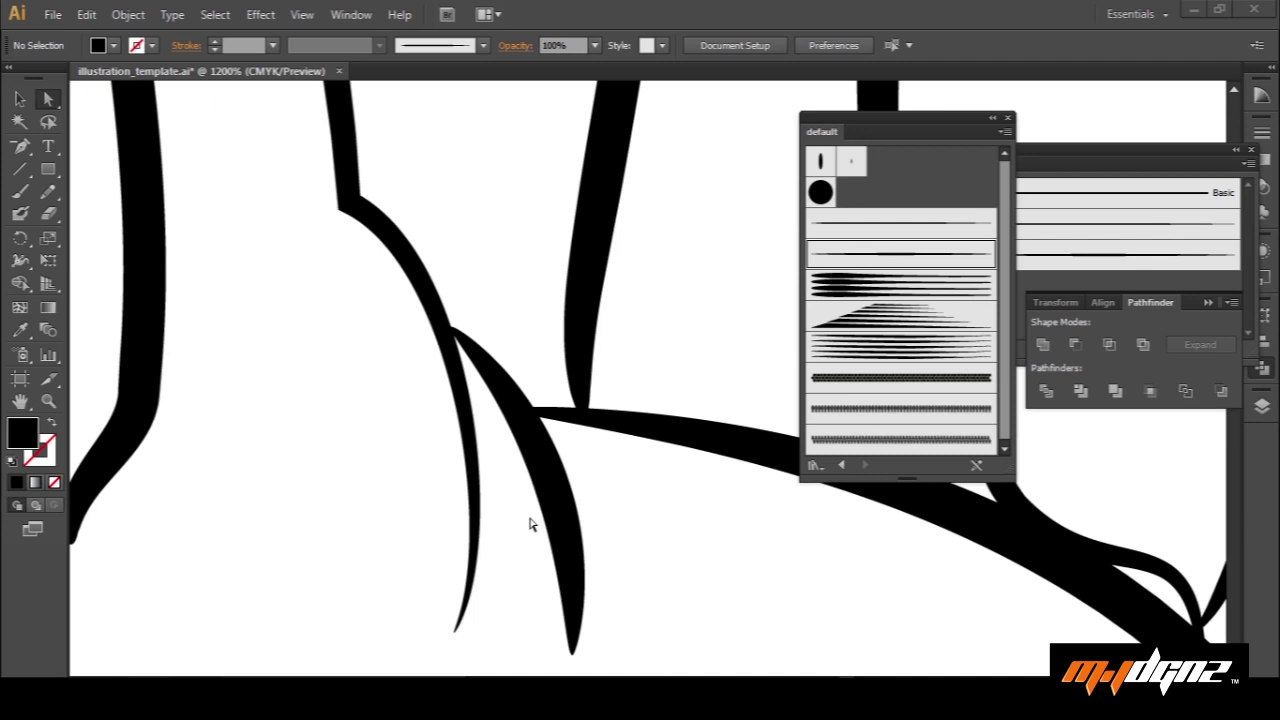
key("ctrl+minus")
key("ctrl+minus")
key("ctrl+minus")
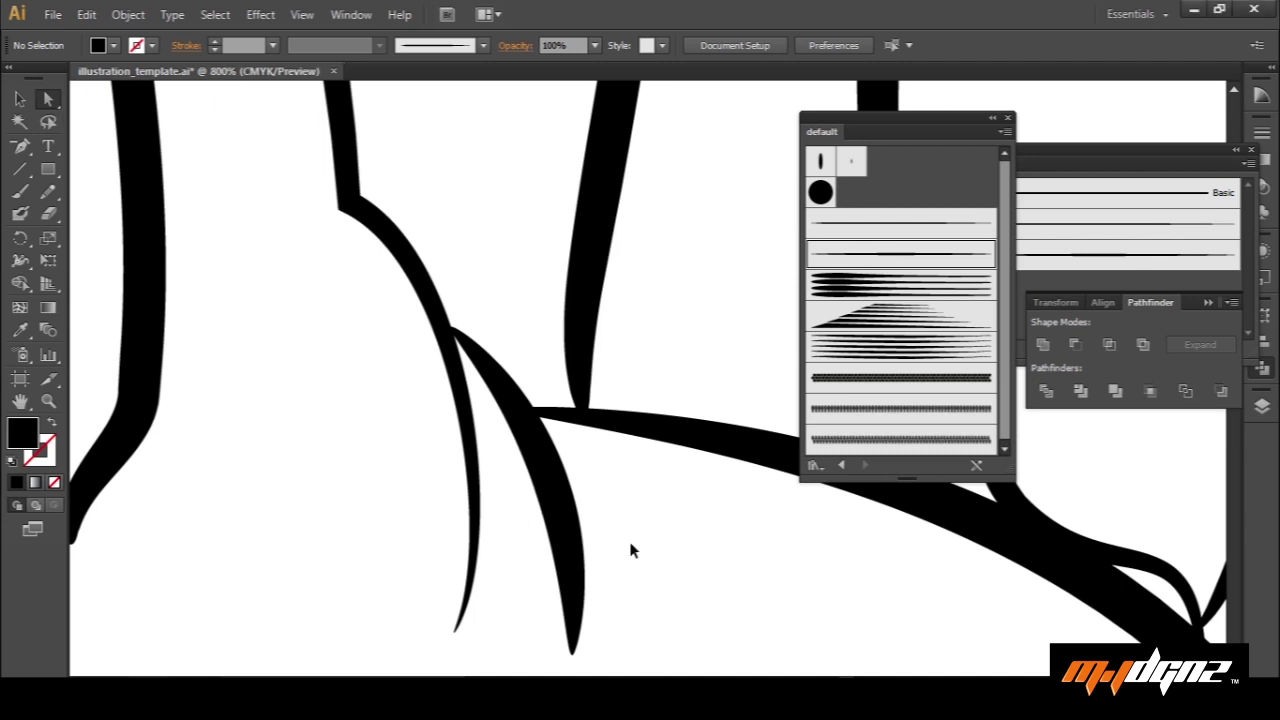
key("ctrl+minus")
key("ctrl+minus")
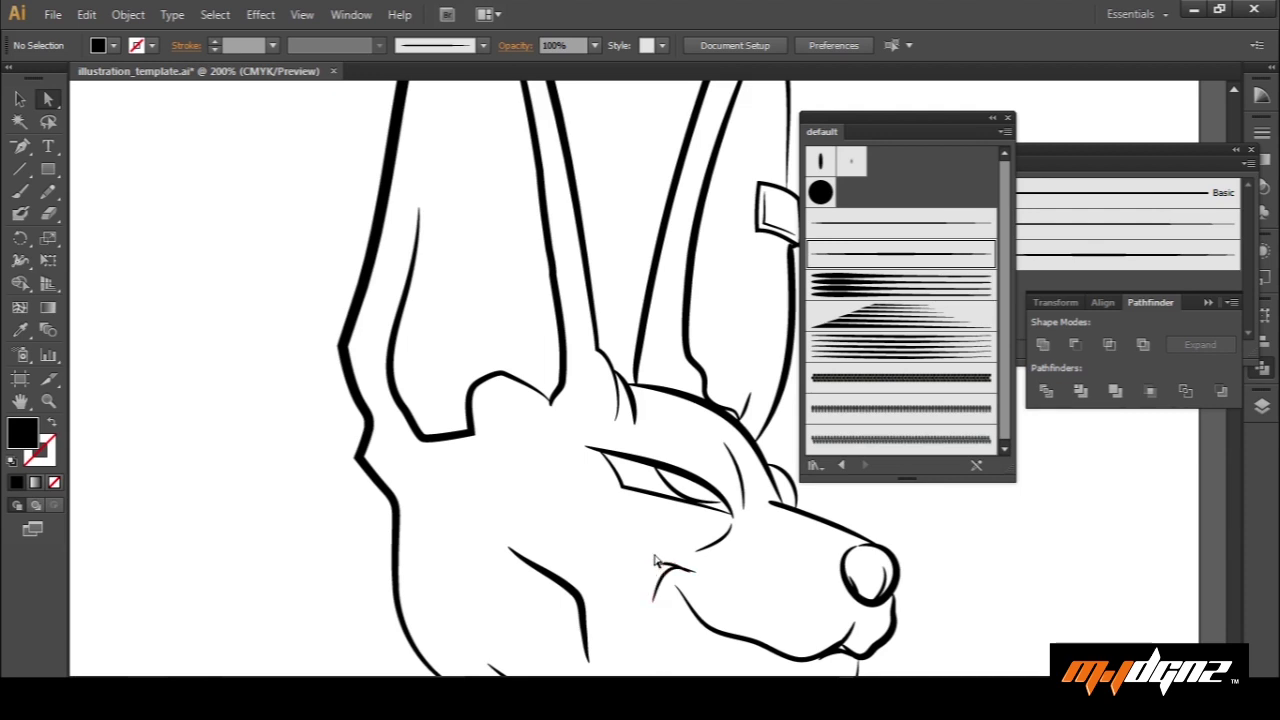
key("ctrl+minus")
left_click_drag(747, 555, 604, 528)
- Select the head's complete line work, unite it with Pathfinder, and deselect it
key("v")
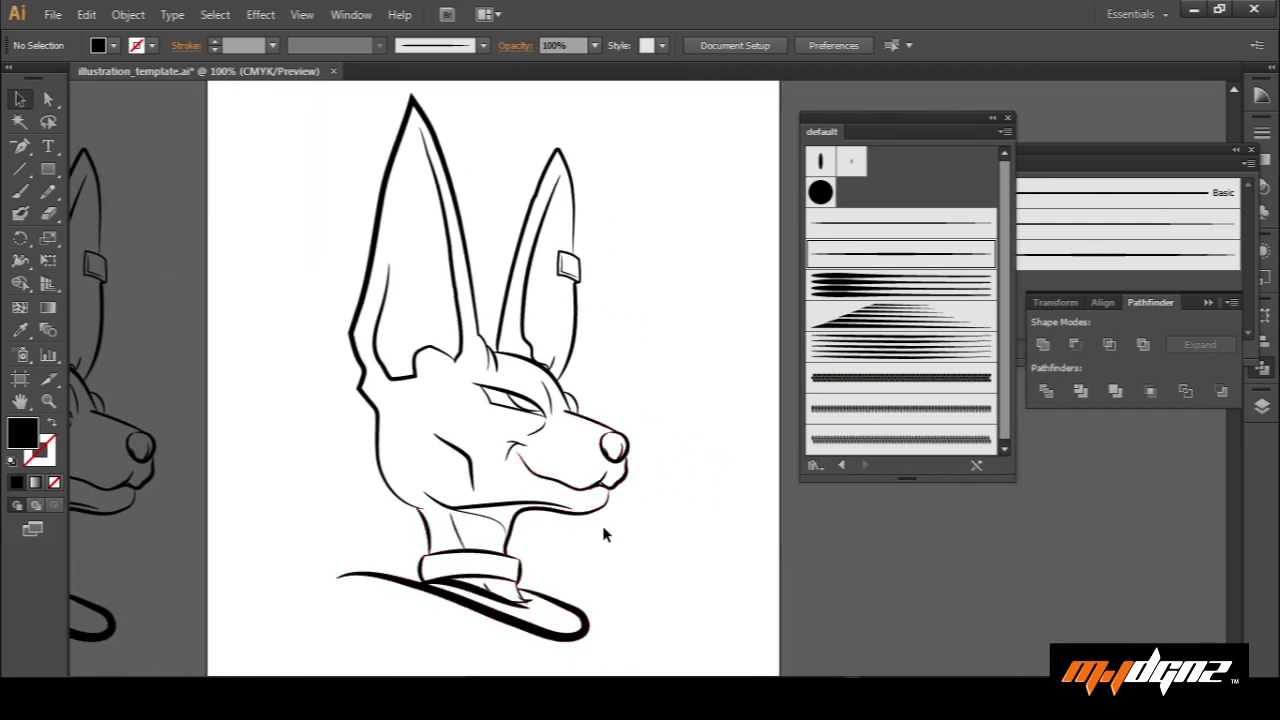
left_click(630, 482)
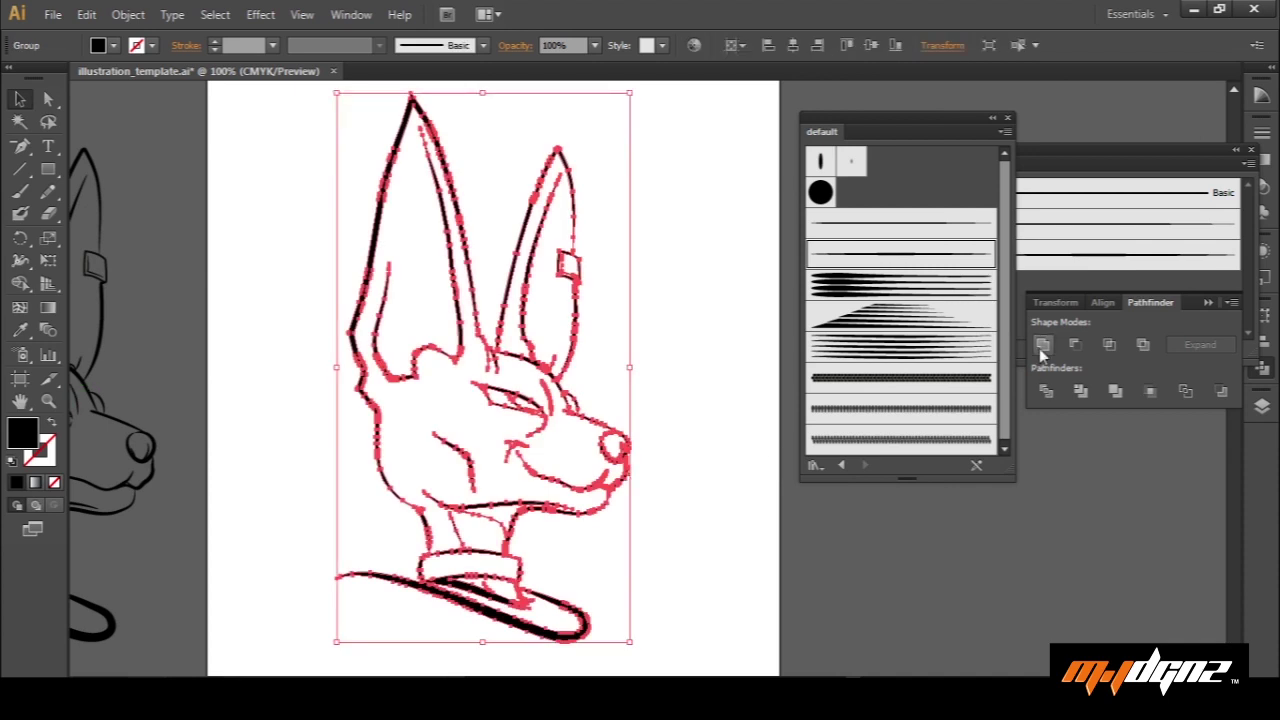
left_click(666, 372)
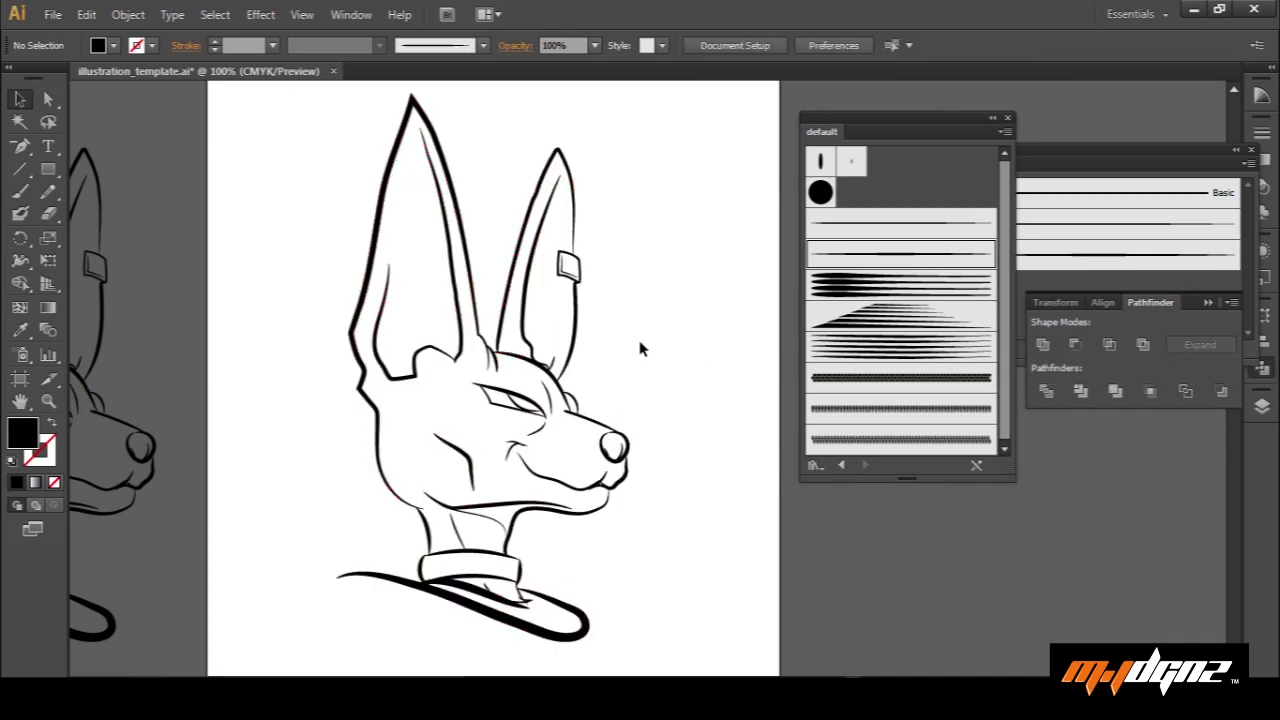
- Draw a rectangle filled with light yellow-green over the whole head artwork and send it to the back
key("ctrl+minus")
left_click(48, 169)
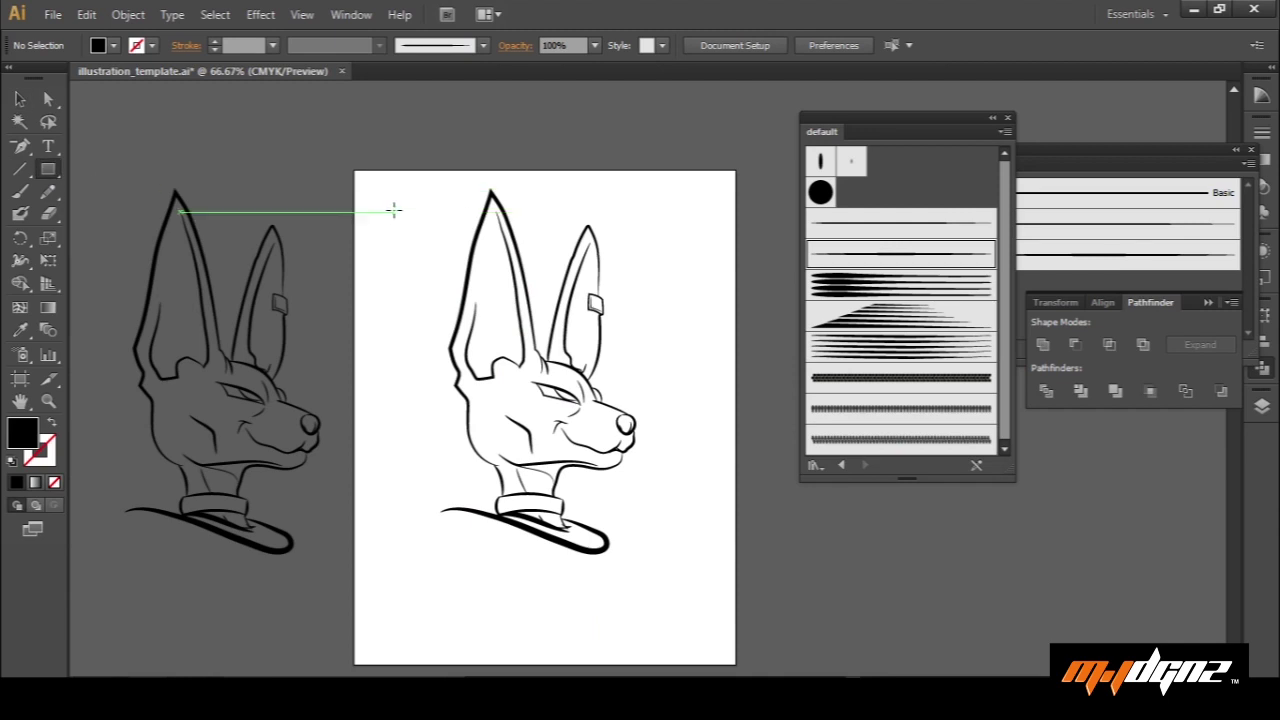
left_click_drag(393, 171, 689, 591)
key("v")
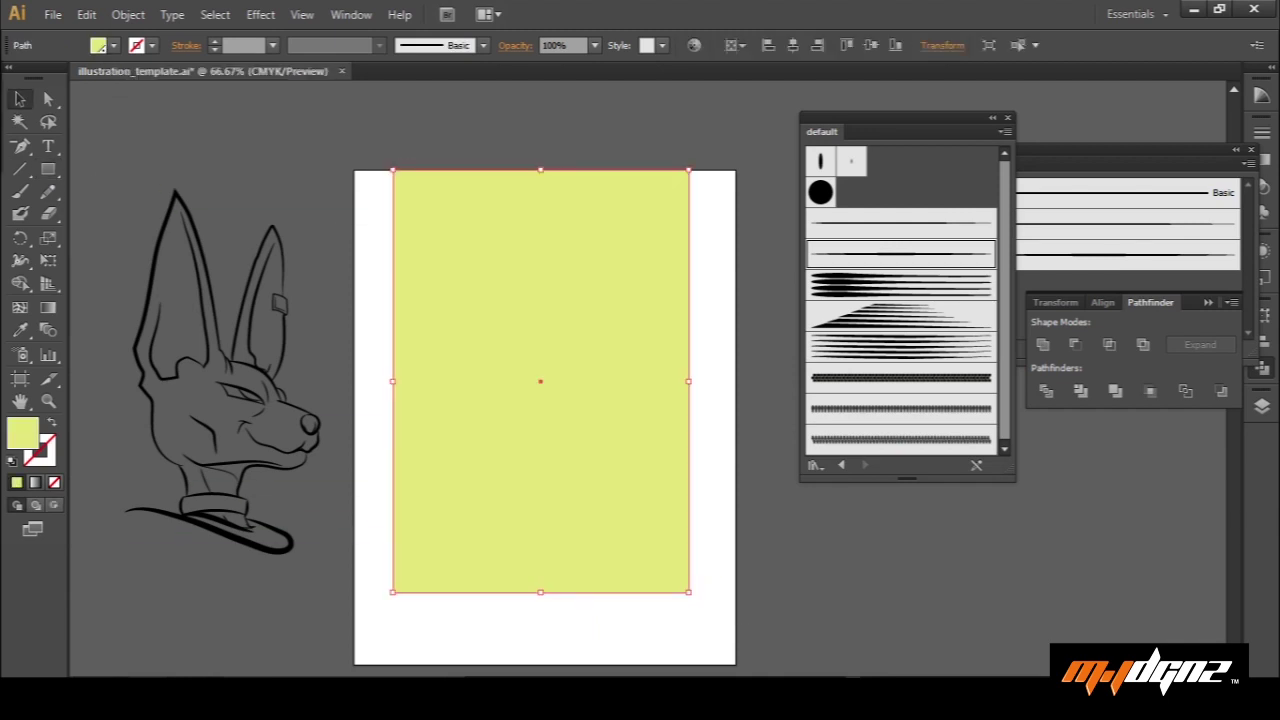
right_click(648, 330)
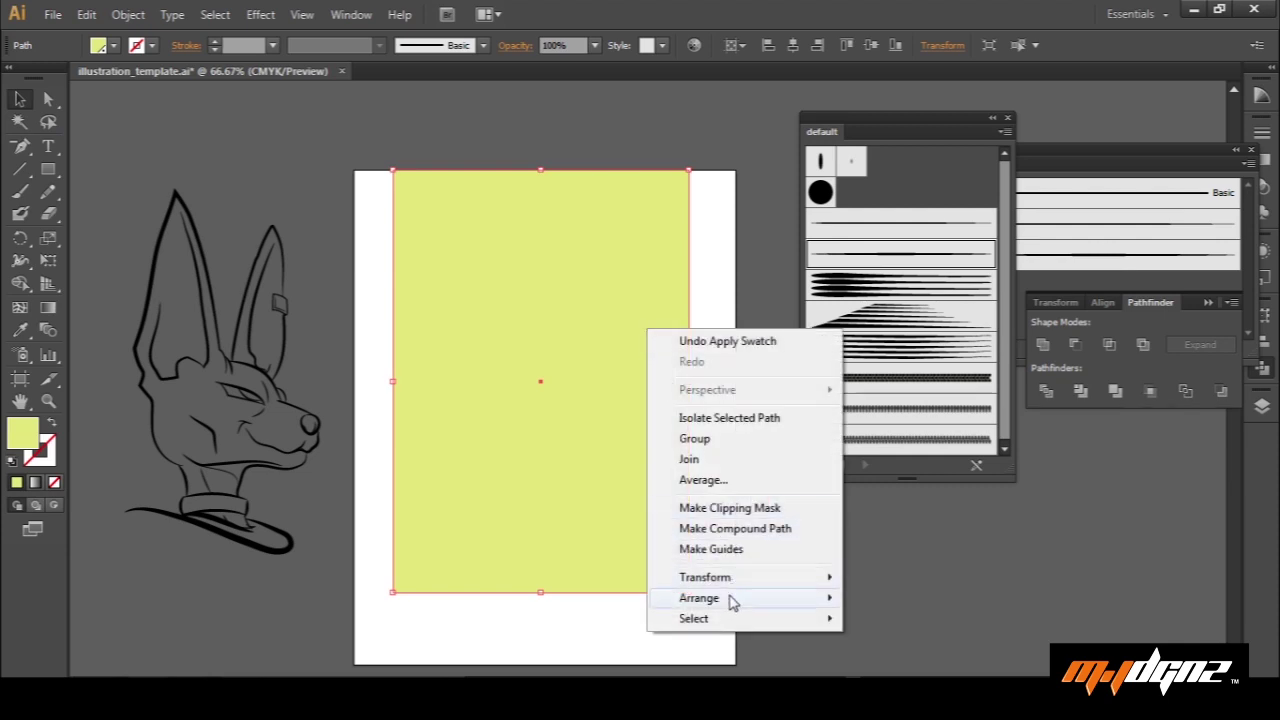
mouse_move(785, 600)
left_click(928, 665)
- Divide the rectangle along the line work with Pathfinder and delete the background piece surrounding the head
left_click_drag(732, 558, 420, 405)
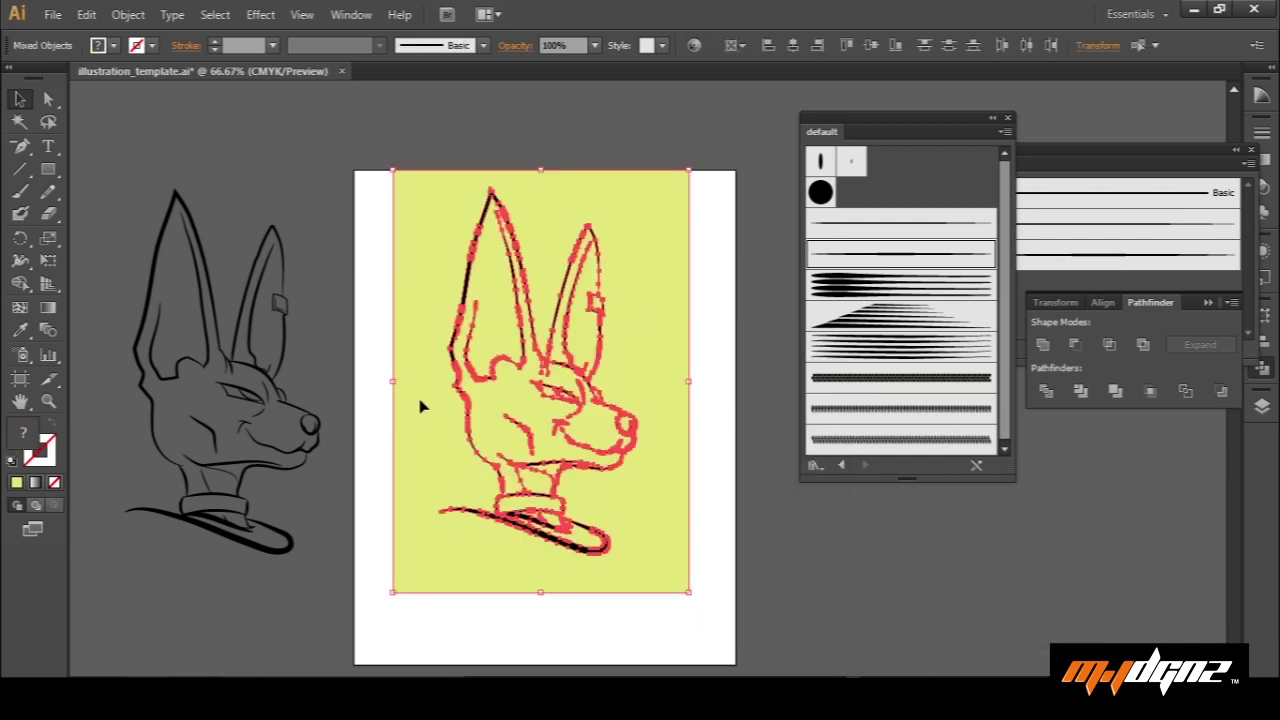
left_click(1046, 390)
key("a")
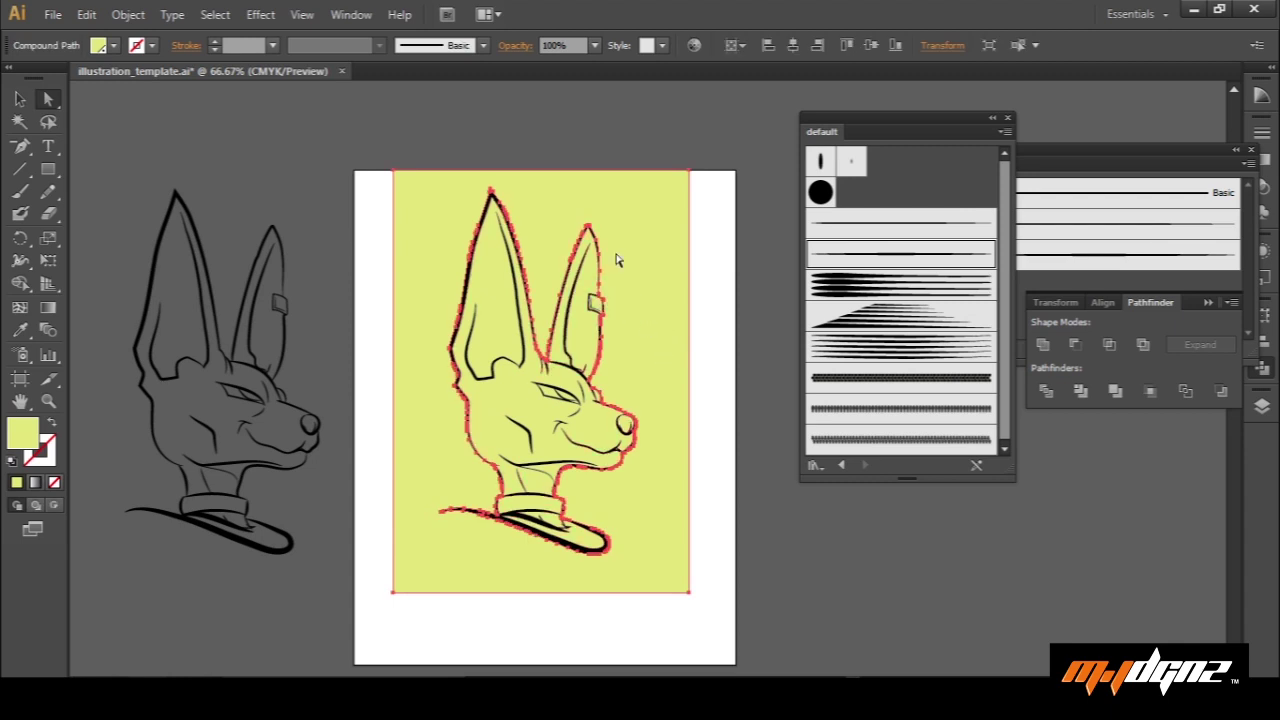
key("ctrl+plus")
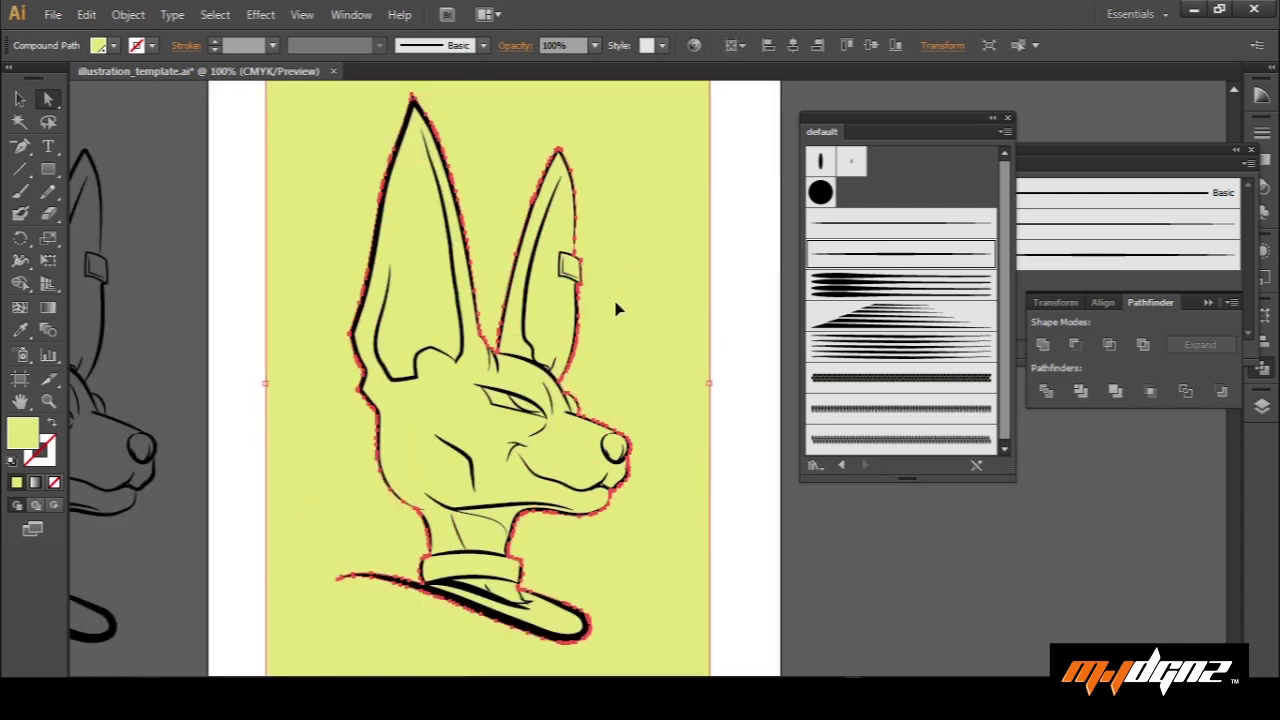
key("Delete")
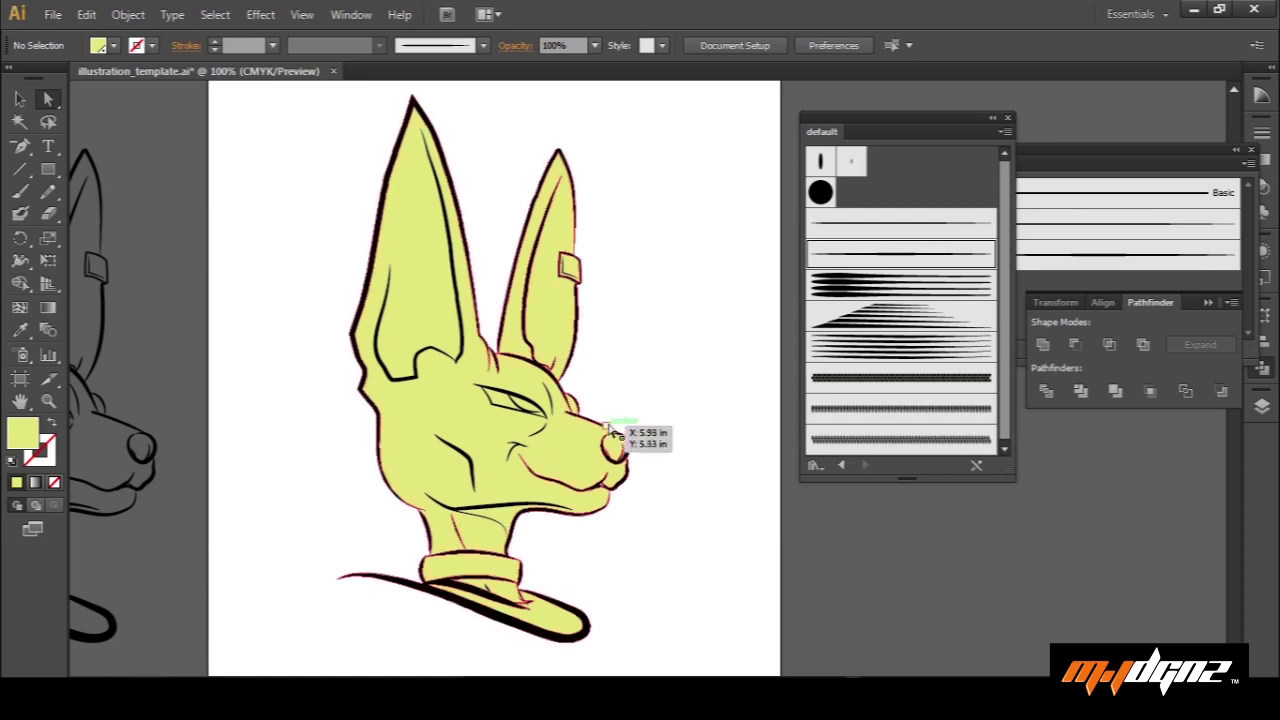
key("space")
left_click_drag(619, 381, 626, 392)
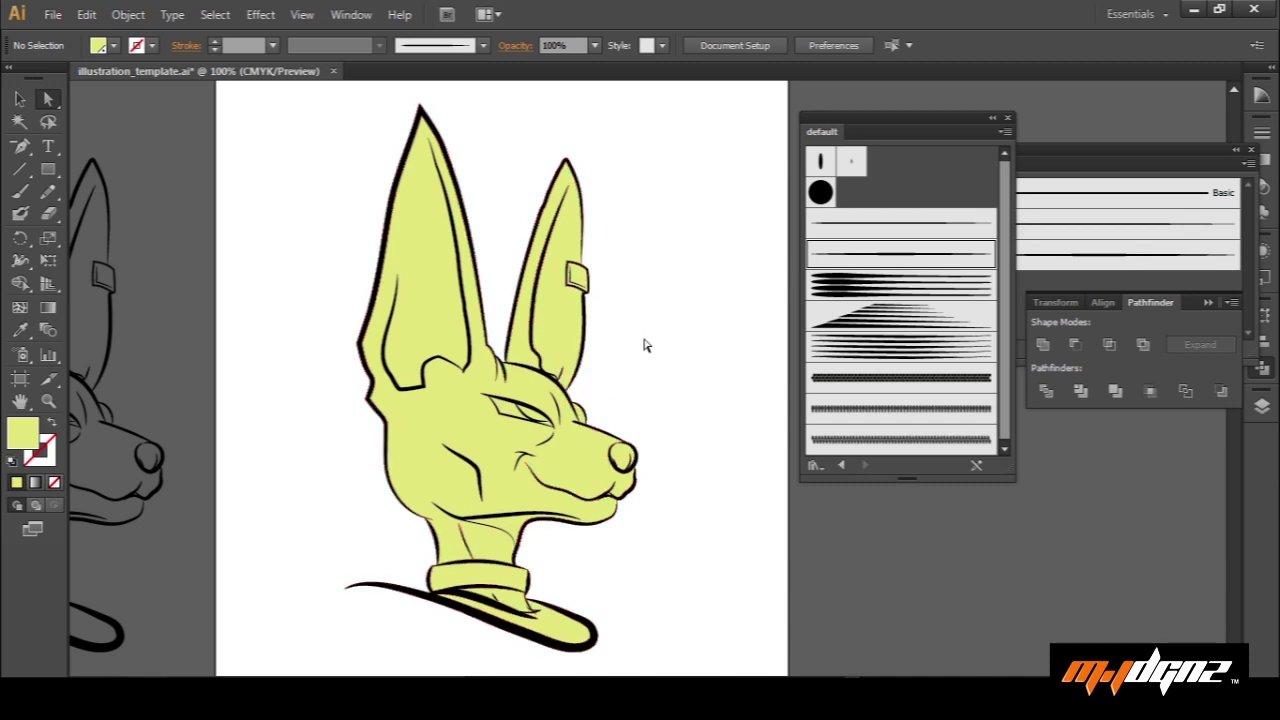
- Fill the large face area, including the near ear and neck, with light purple and deselect it
key("v")
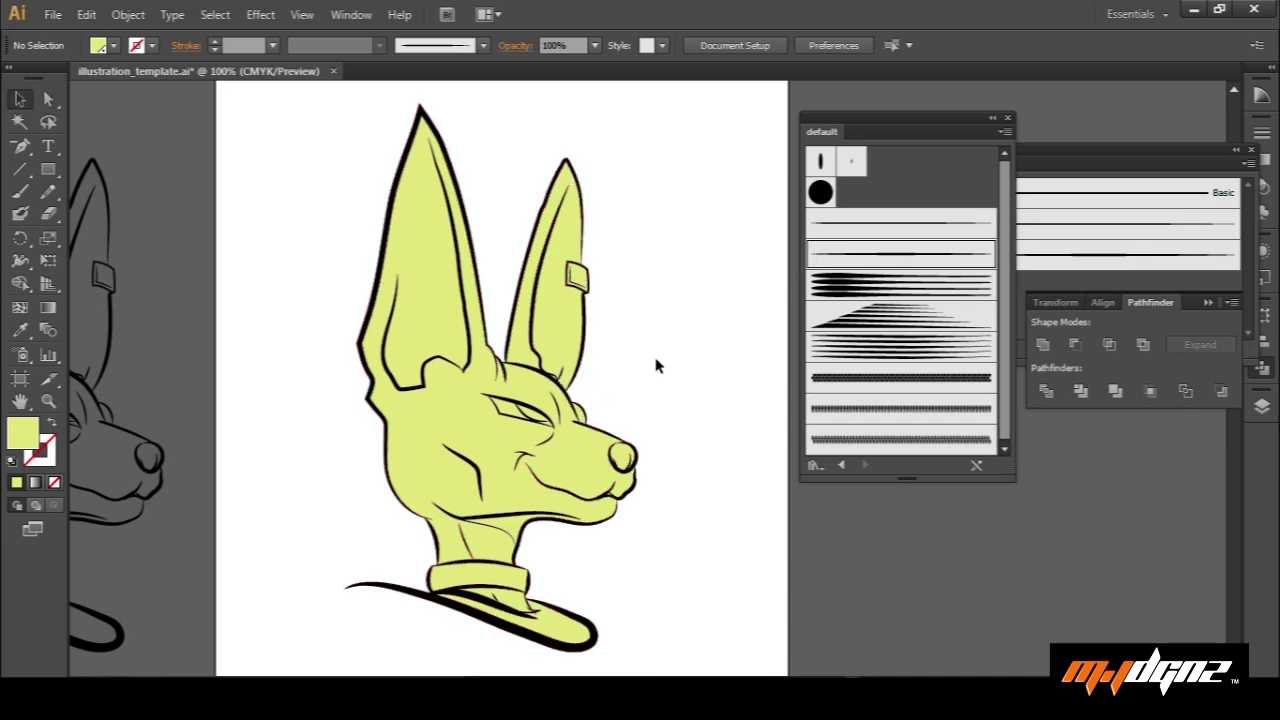
key("w")
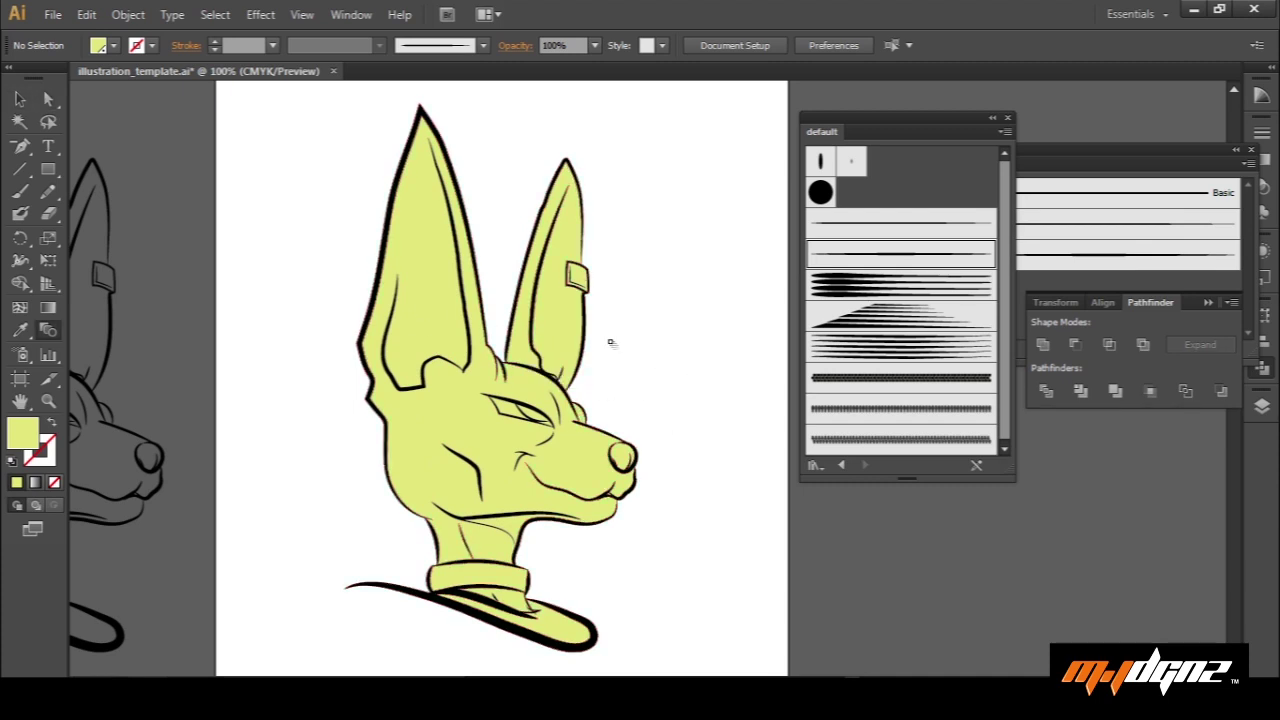
key("a")
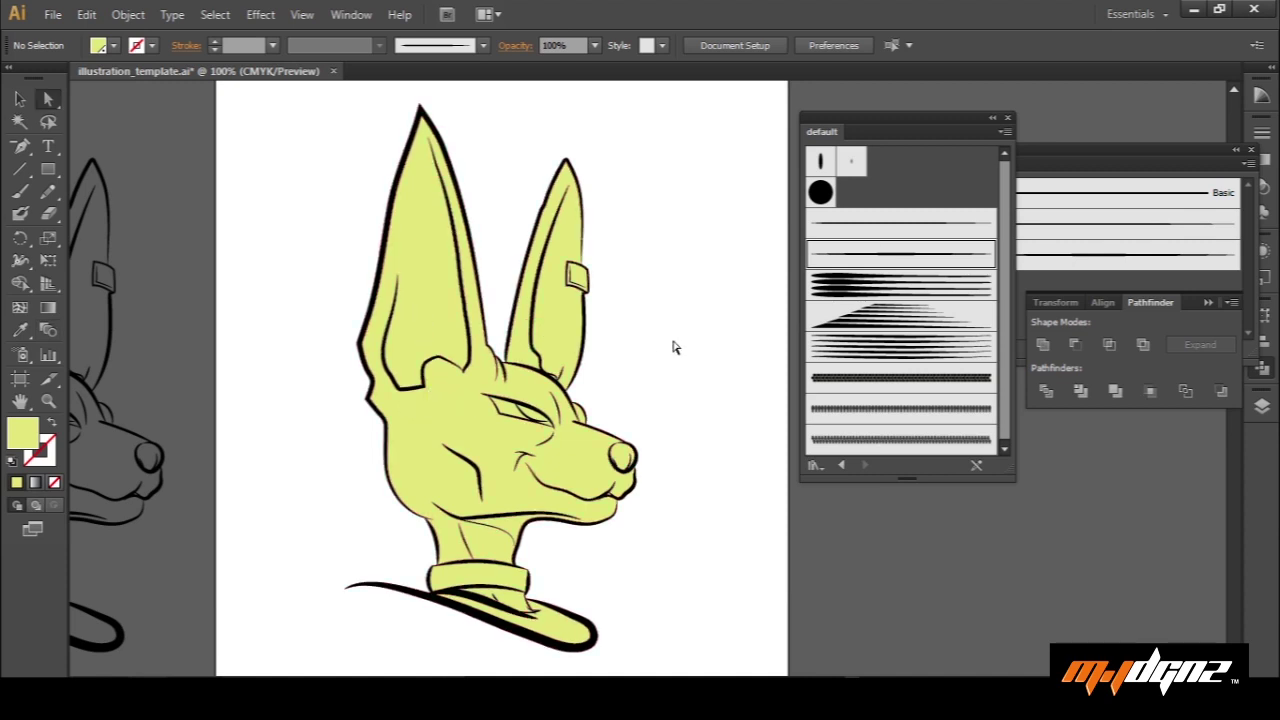
scroll(635, 343, "up", 1)
left_click_drag(547, 324, 568, 360)
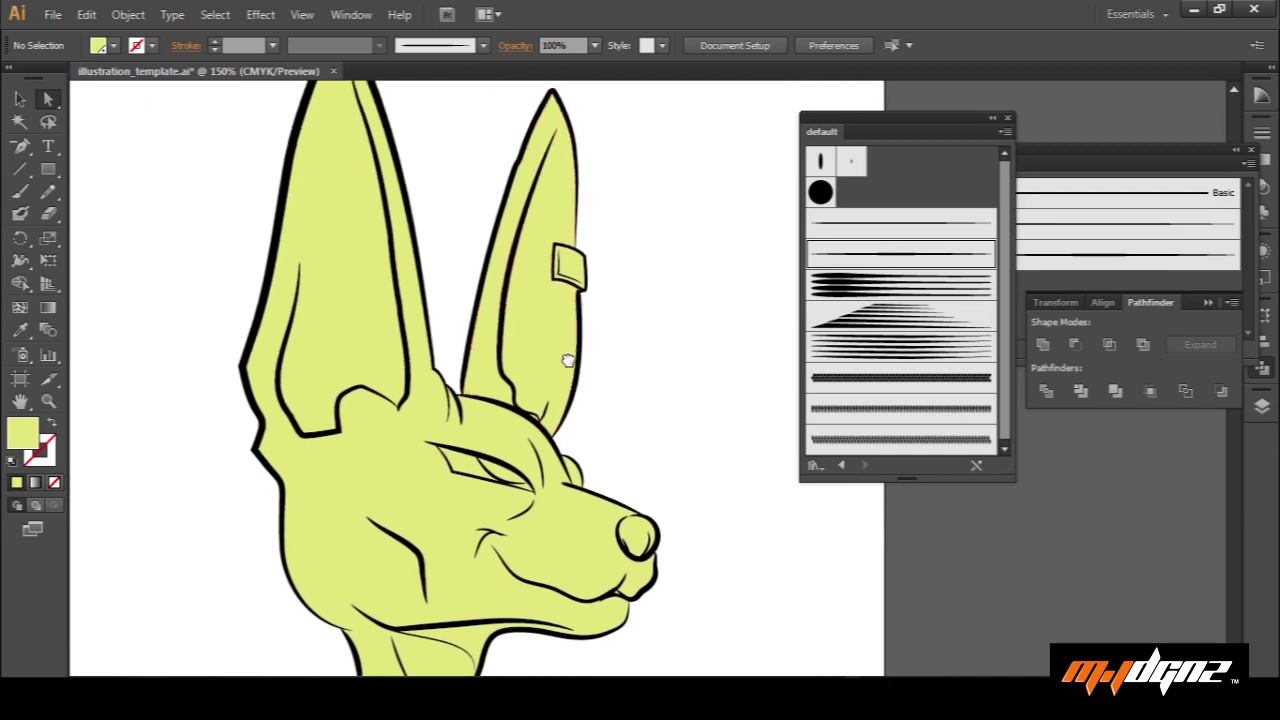
left_click(320, 300)
left_click_drag(500, 540, 493, 308)
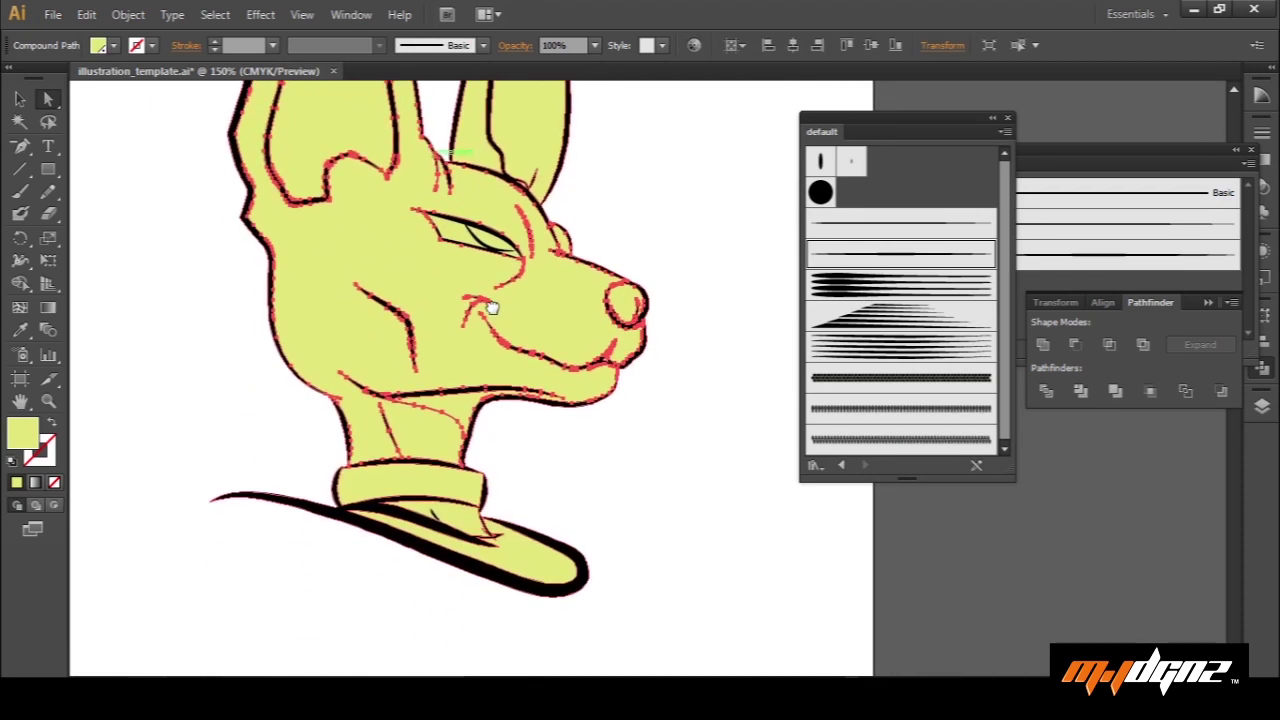
scroll(493, 308, "up", 3)
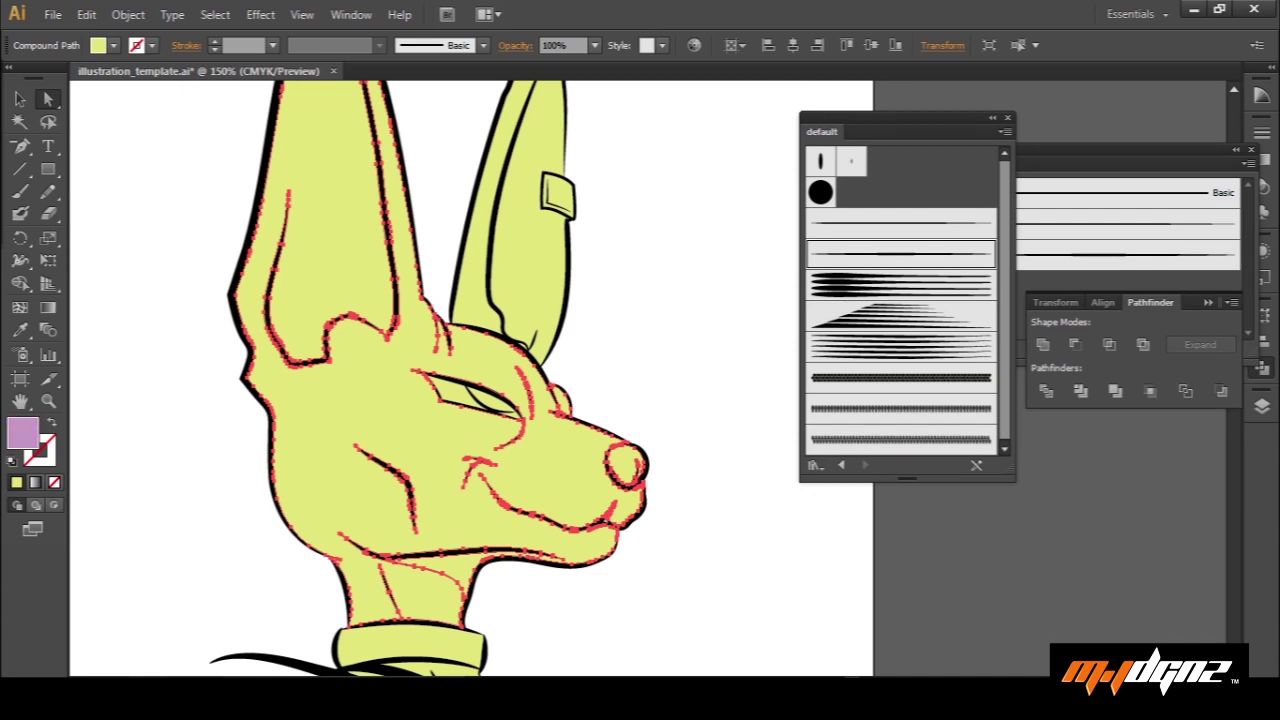
left_click(658, 190)
- Fill the ear with the earring with the face's light purple using the Eyedropper
left_click(548, 275)
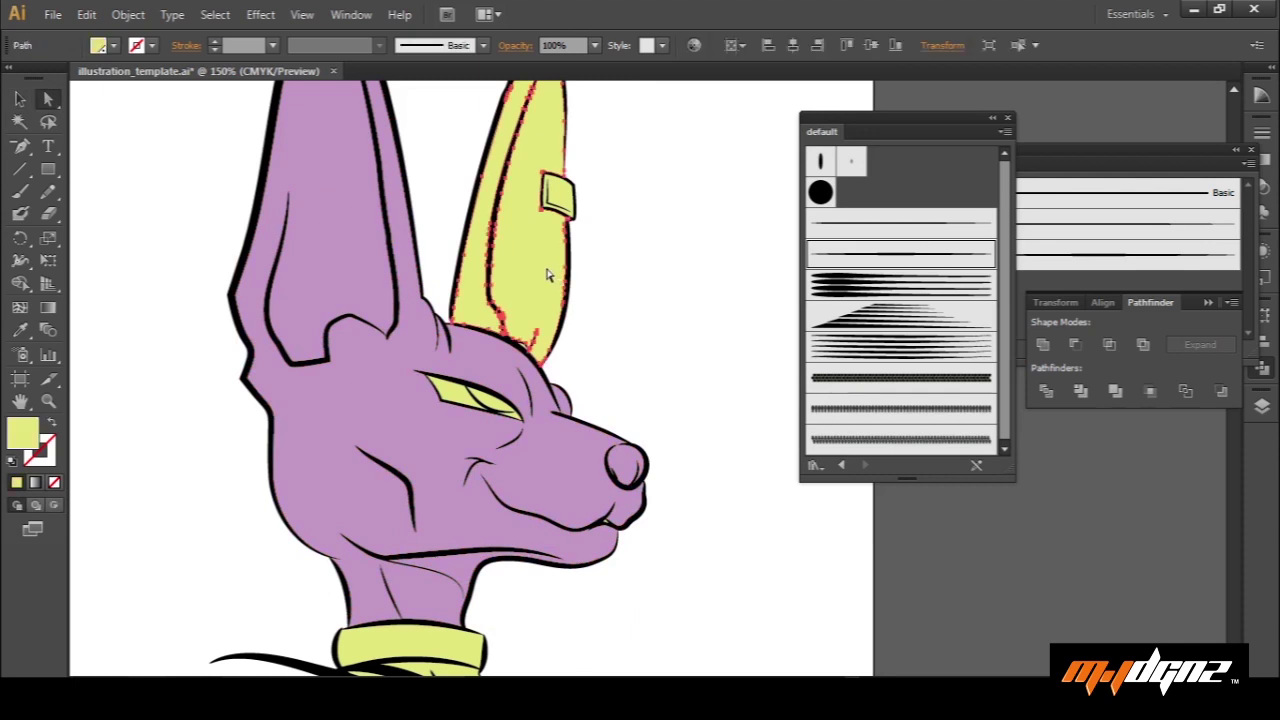
key("i")
left_click(540, 400)
key("a")
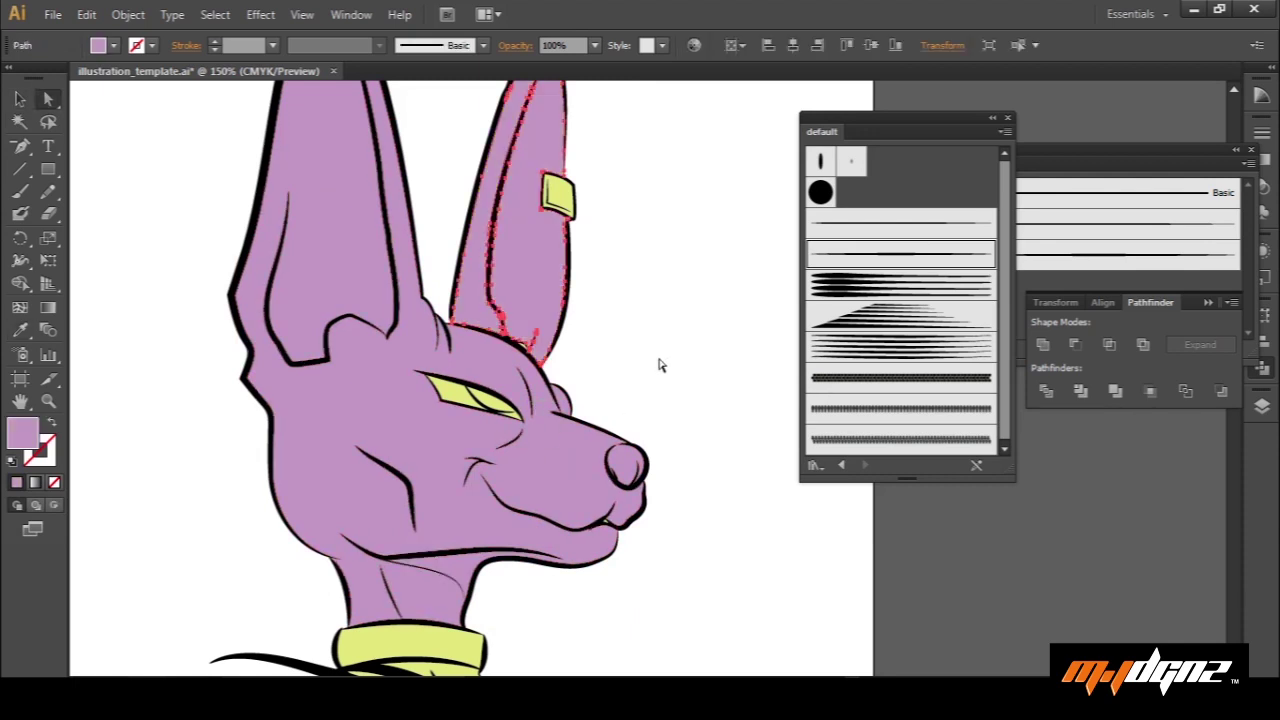
- Fill the shoulder area and the neck piece below the collar with the light purple sampled from the face
scroll(660, 370, "down", 5)
left_click(528, 515)
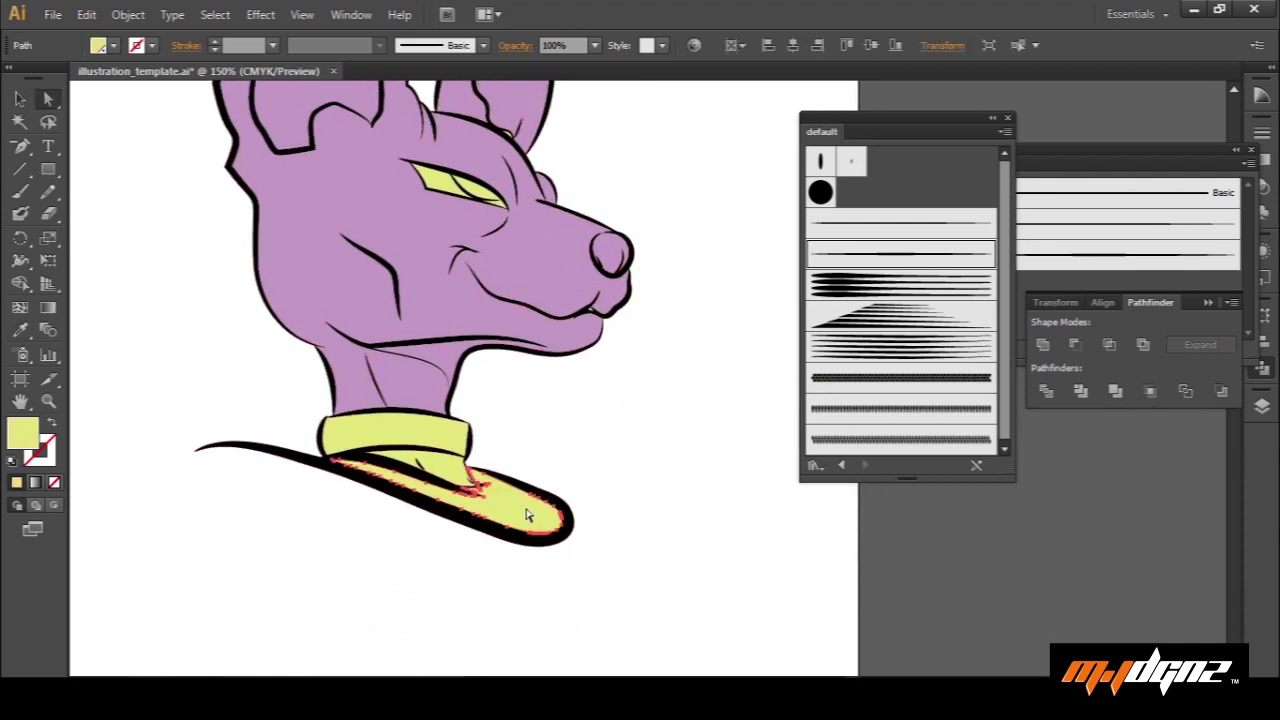
left_click(460, 471, "shift")
key("i")
left_click(547, 271)
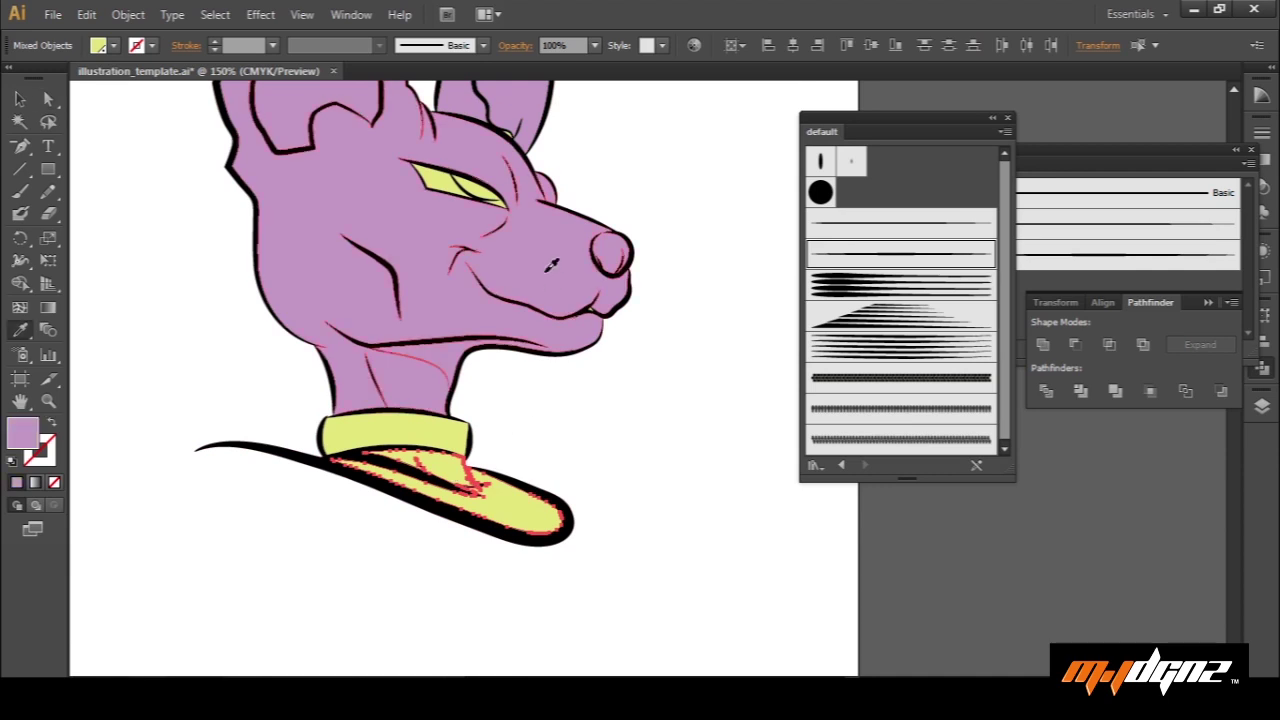
- Select both pieces of the eye and fill them with white sampled from the background
key("a")
left_click(446, 443)
left_click_drag(544, 380, 570, 538)
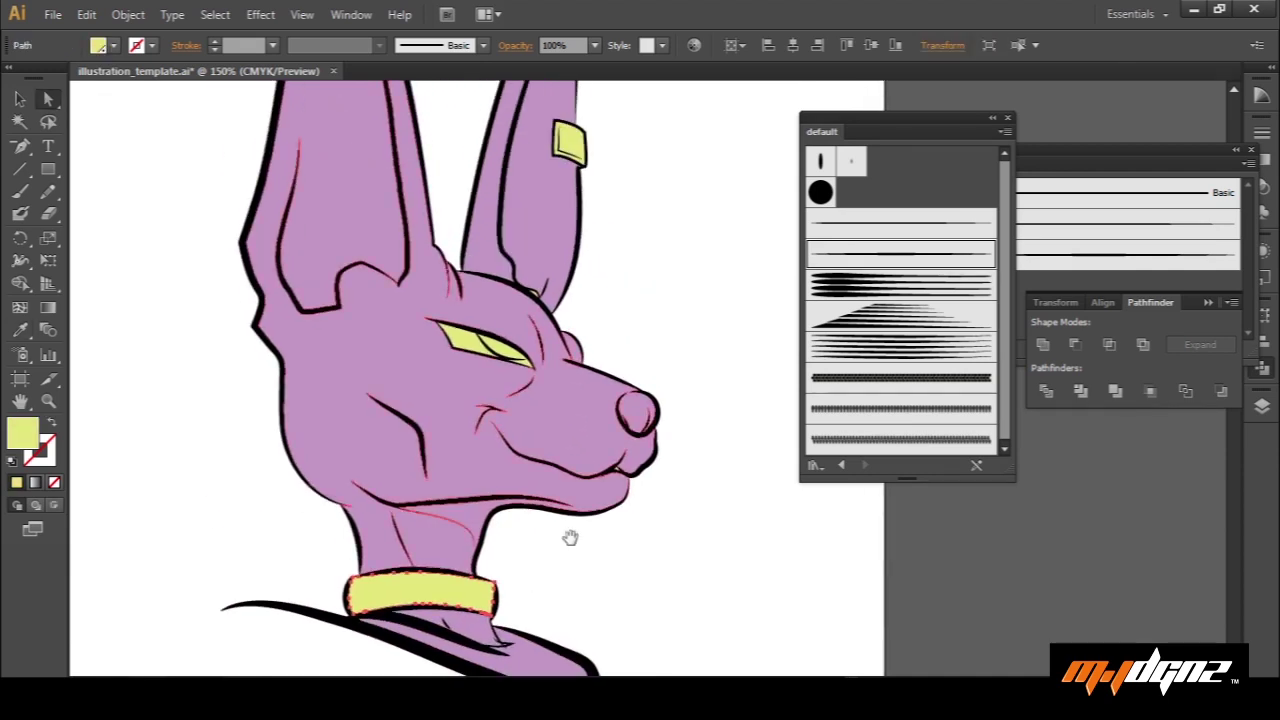
left_click_drag(594, 220, 602, 252)
key("ctrl+plus")
key("ctrl+plus")
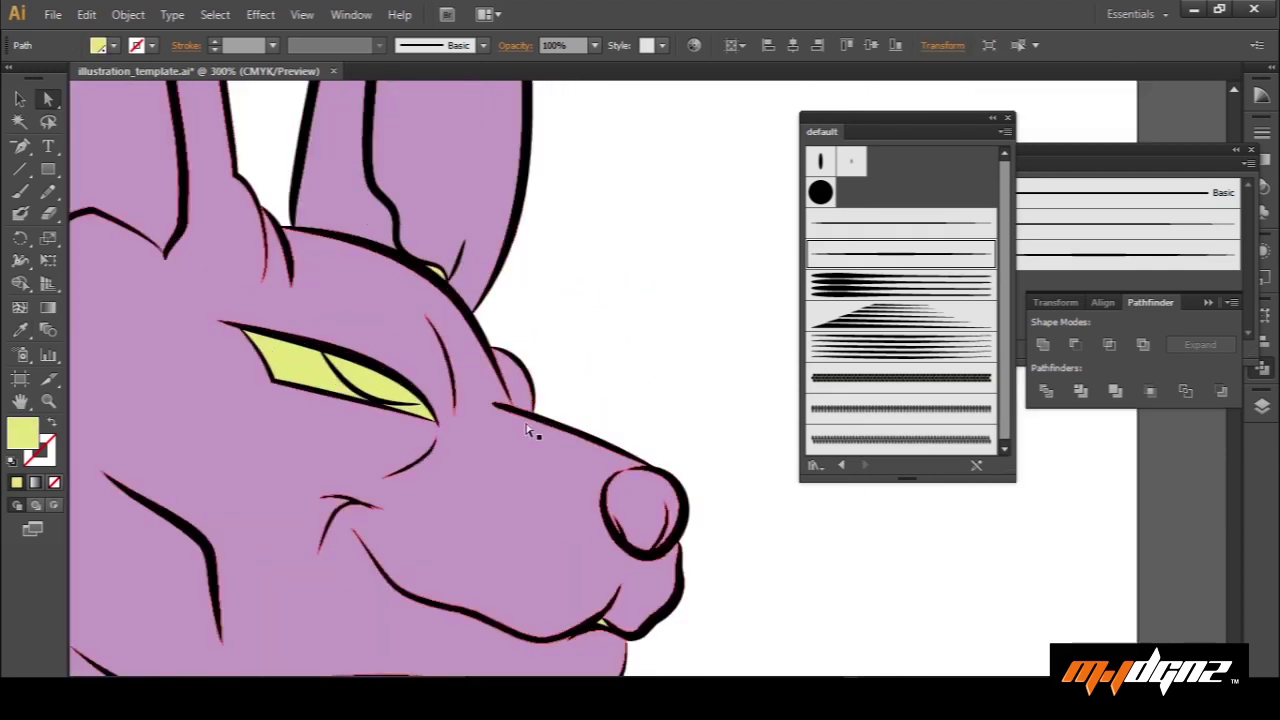
left_click_drag(483, 409, 551, 425)
left_click(395, 387)
left_click(424, 396, "shift")
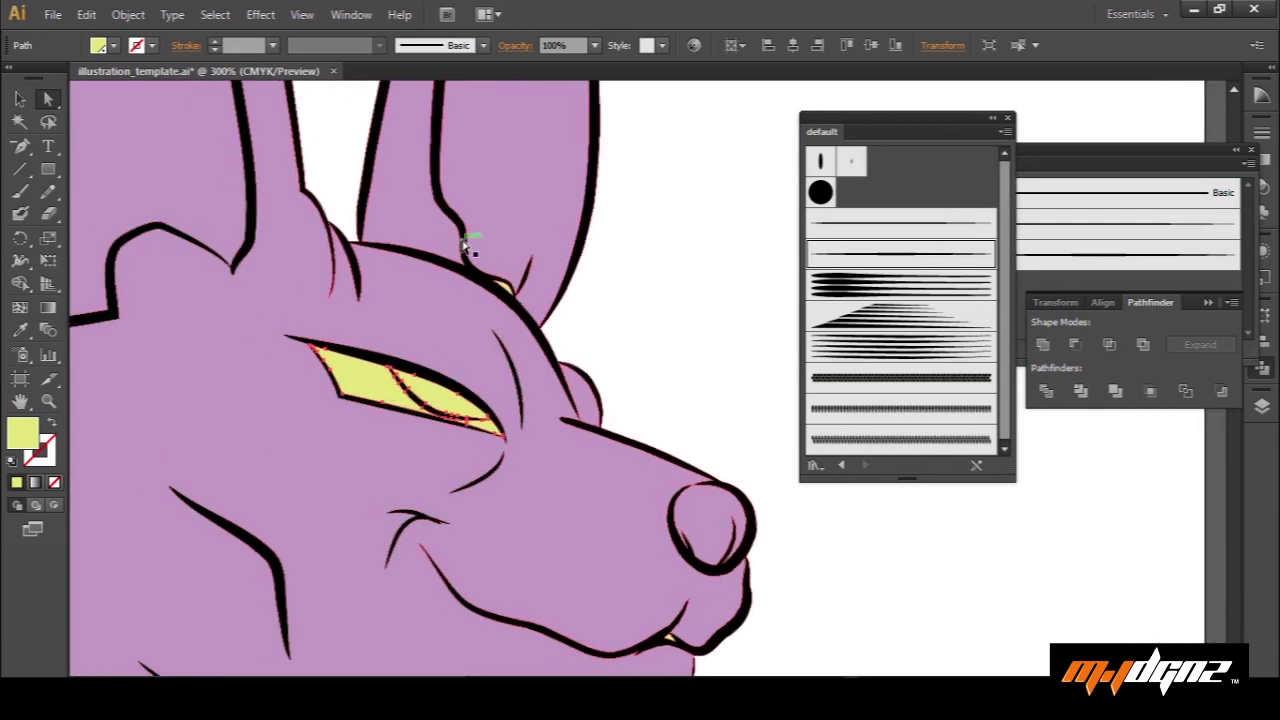
key("i")
left_click(639, 246)
- Fill the small leftover yellow sliver at the base of the far ear with the ear's light purple using the Eyedropper, and deselect it
left_click_drag(557, 298, 612, 370)
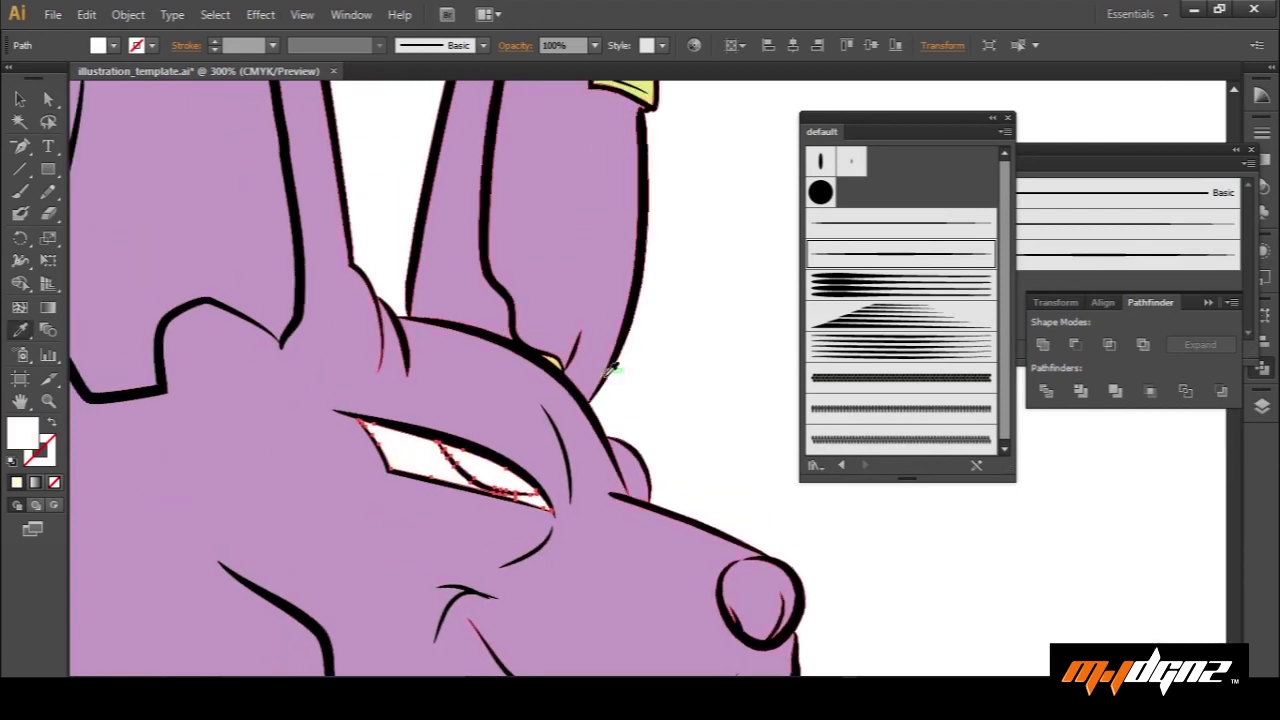
key("ctrl+plus")
key("ctrl+plus")
key("ctrl+plus")
key("ctrl+plus")
left_click_drag(351, 329, 420, 370)
key("a")
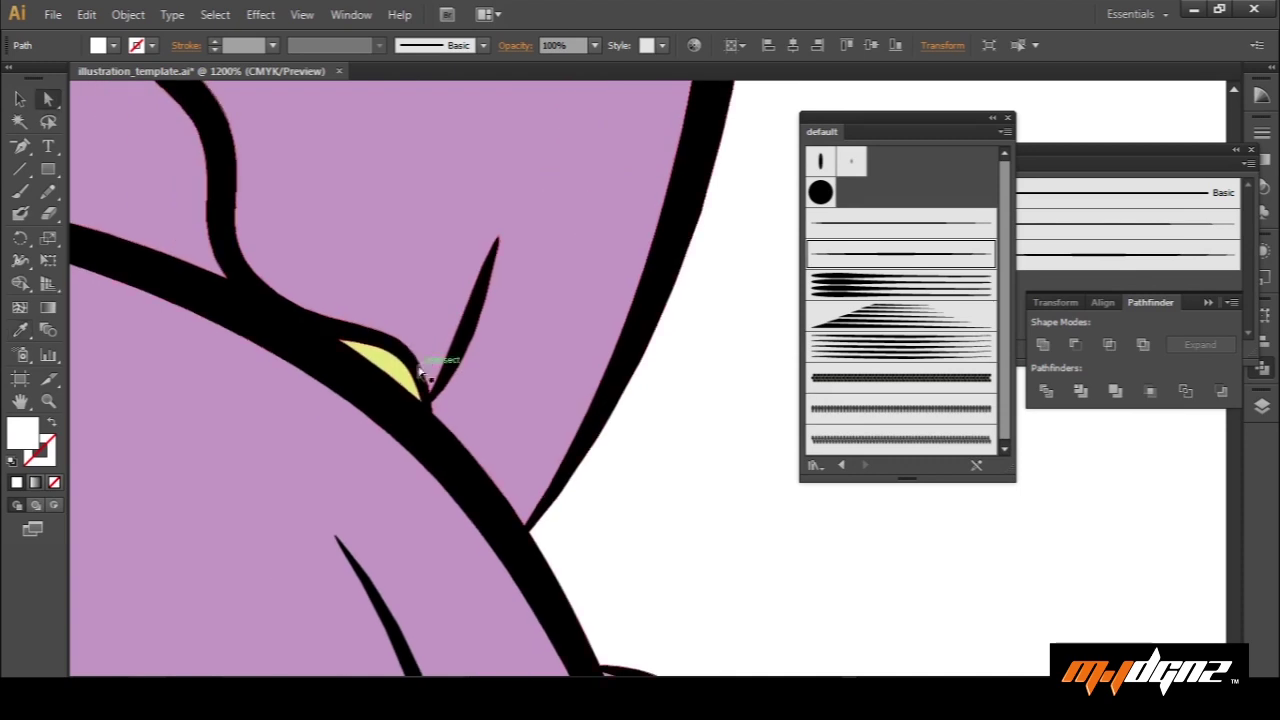
left_click(405, 375)
key("i")
left_click(419, 233)
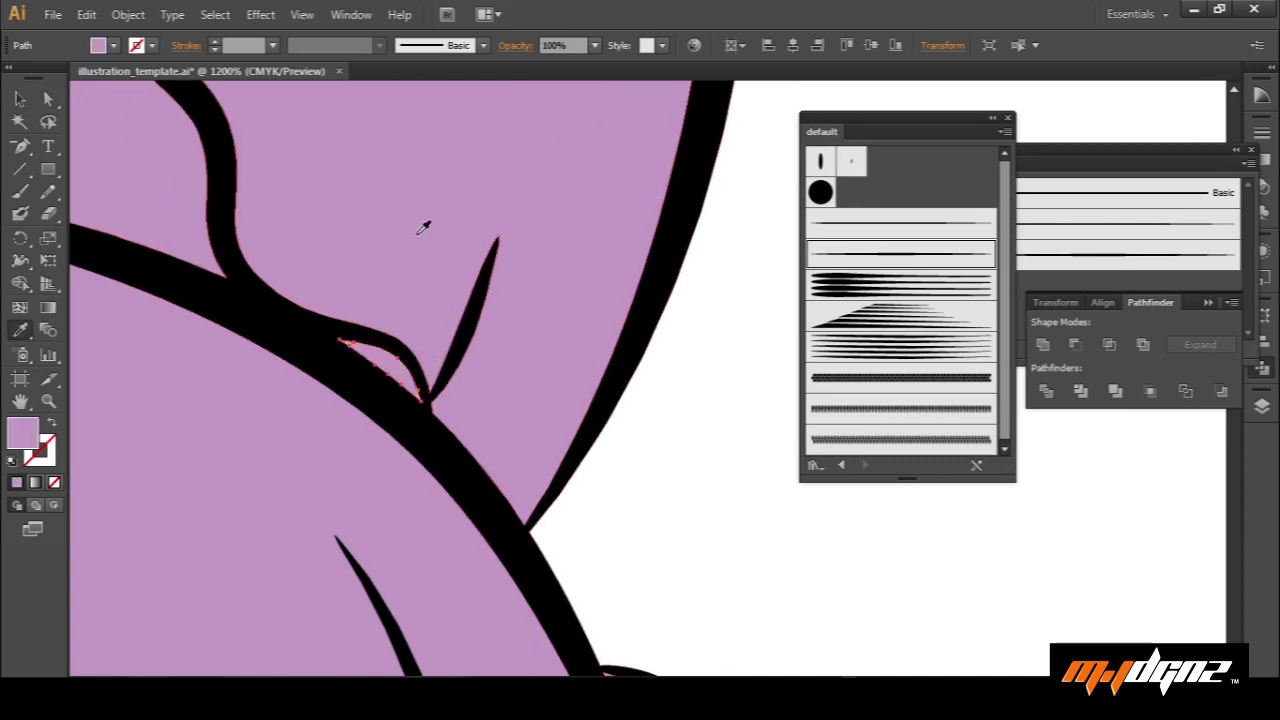
scroll(643, 368, "down", 6)
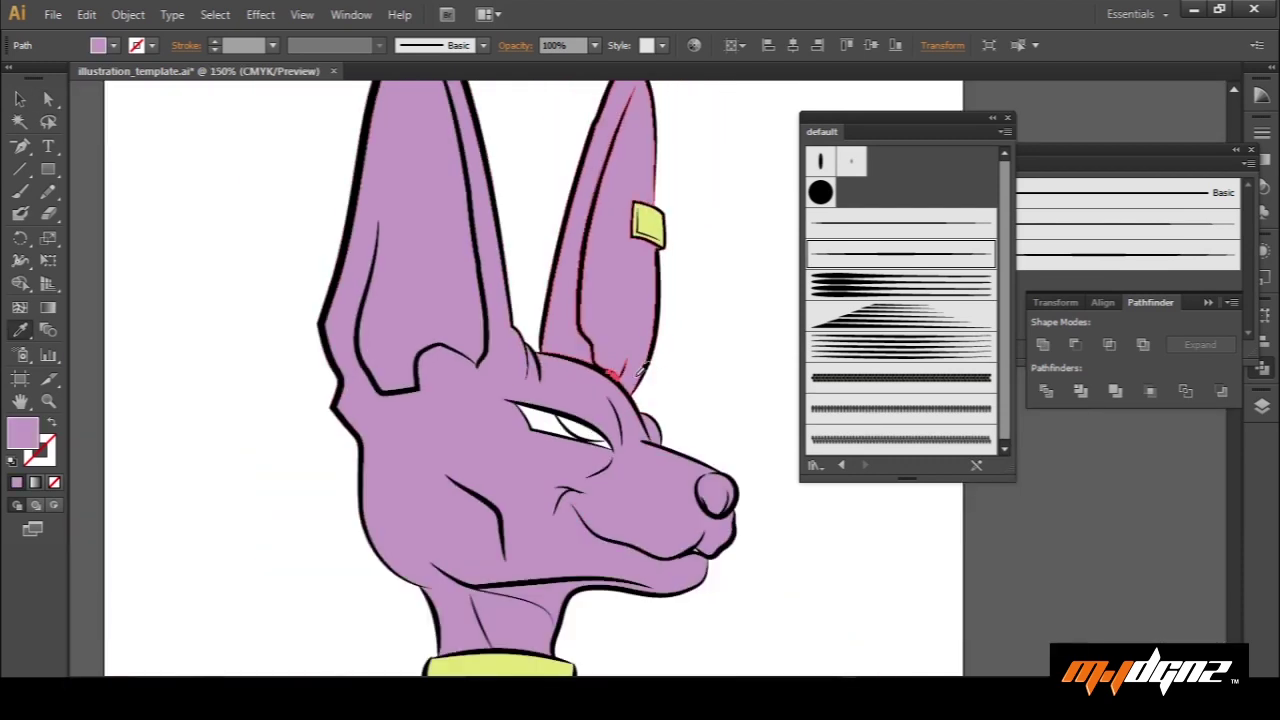
left_click_drag(645, 388, 560, 294)
key("v")
left_click(722, 340)
- Examine the separate base colour areas by selecting the face, shoulder and lower neck pieces in turn, and clear the selection
left_click_drag(697, 325, 665, 338)
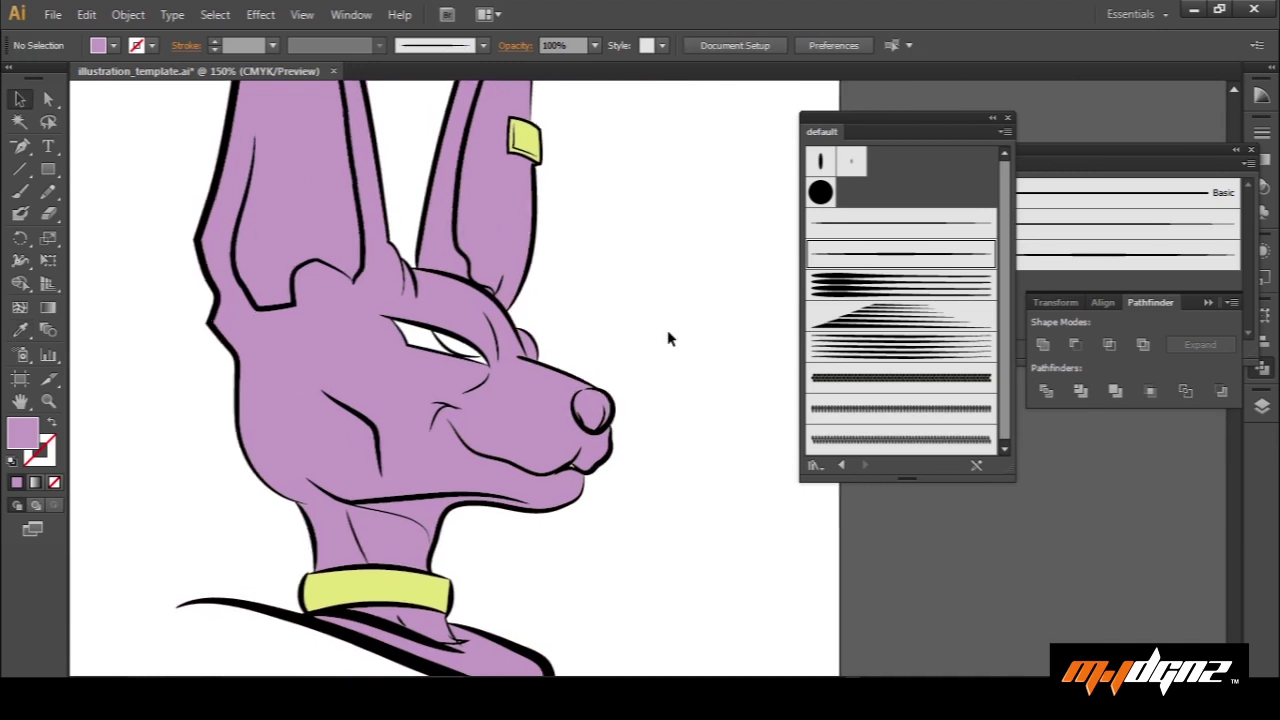
scroll(660, 333, "down", 2)
scroll(649, 332, "up", 2)
scroll(649, 332, "down", 1)
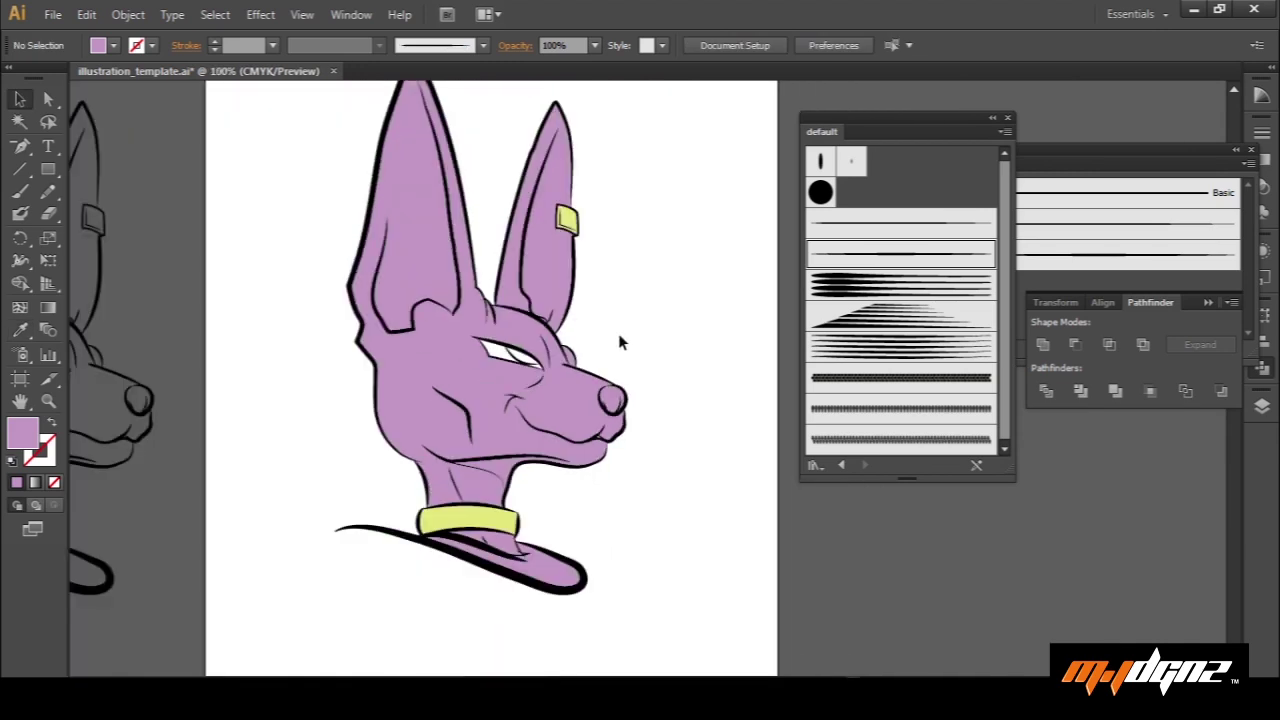
left_click_drag(571, 292, 552, 335)
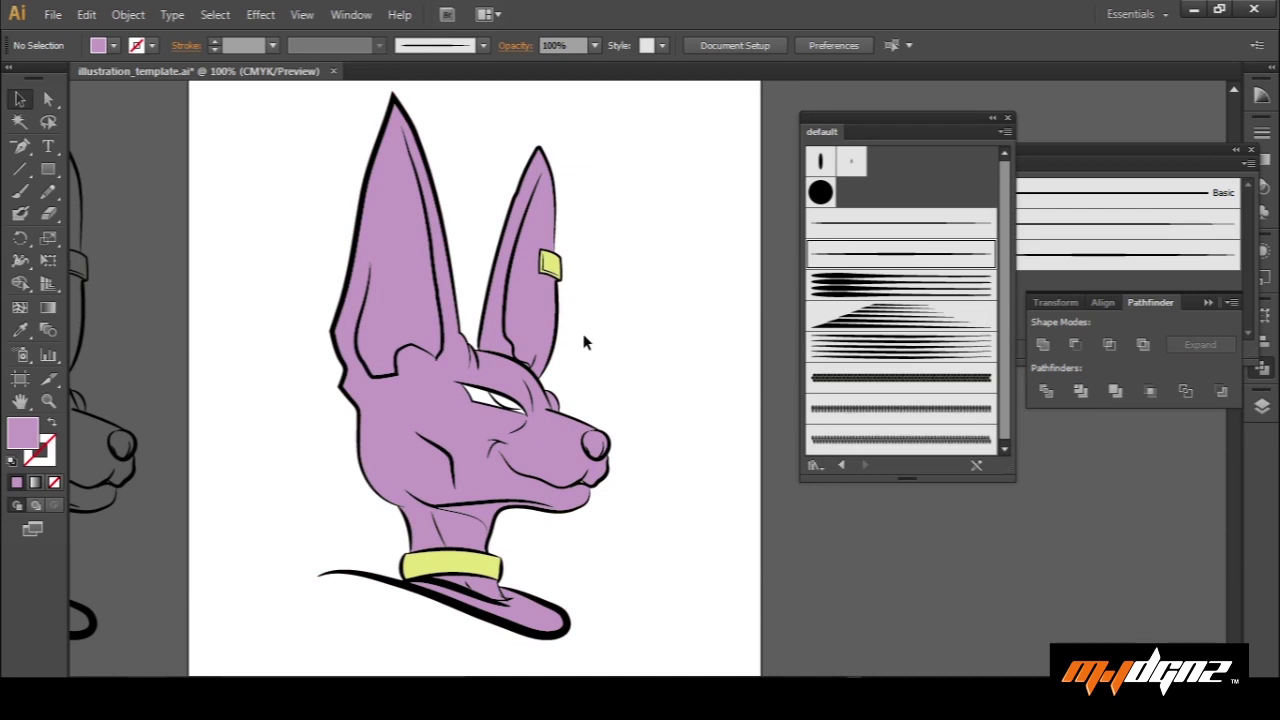
left_click_drag(588, 331, 568, 348)
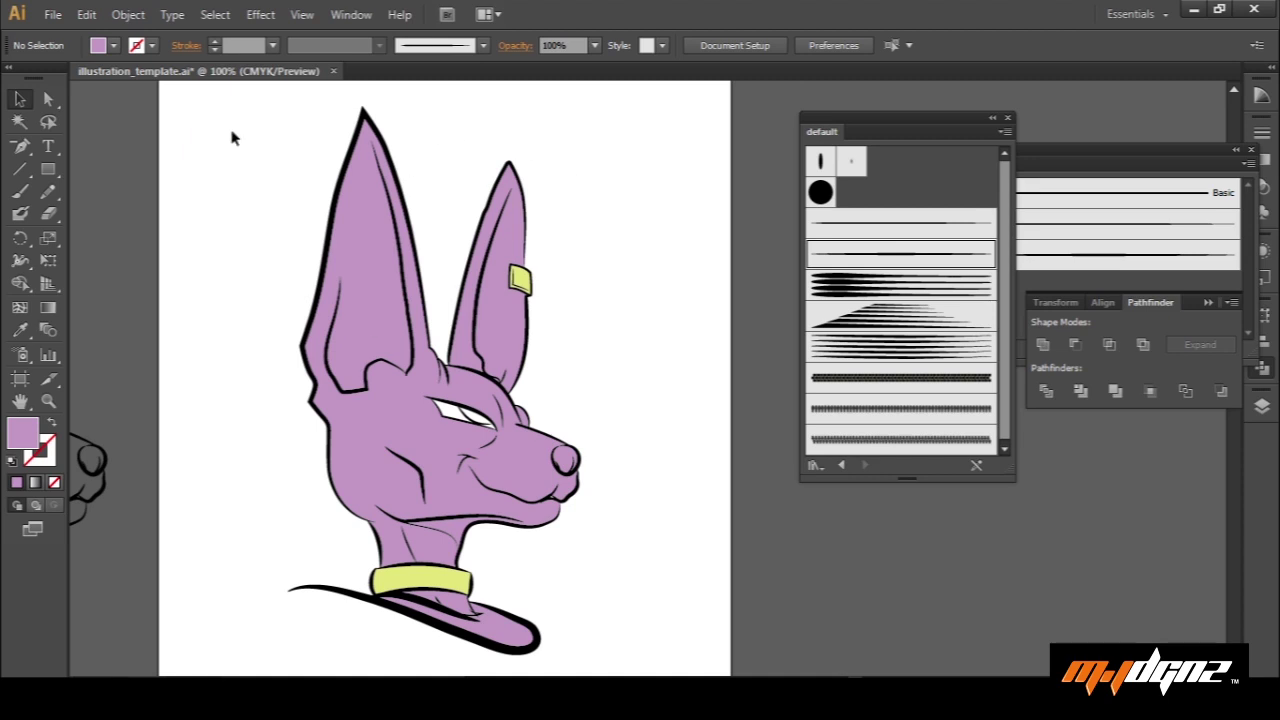
key("a")
left_click(364, 270)
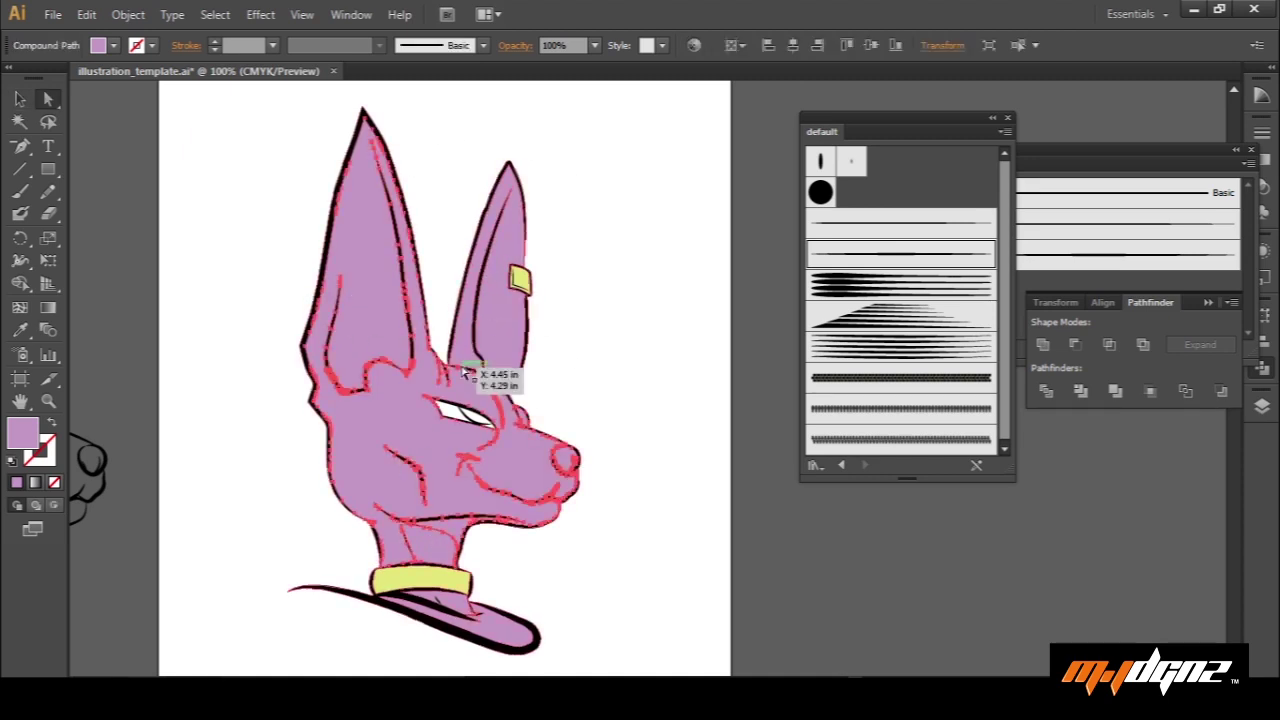
left_click(545, 330)
left_click(504, 638)
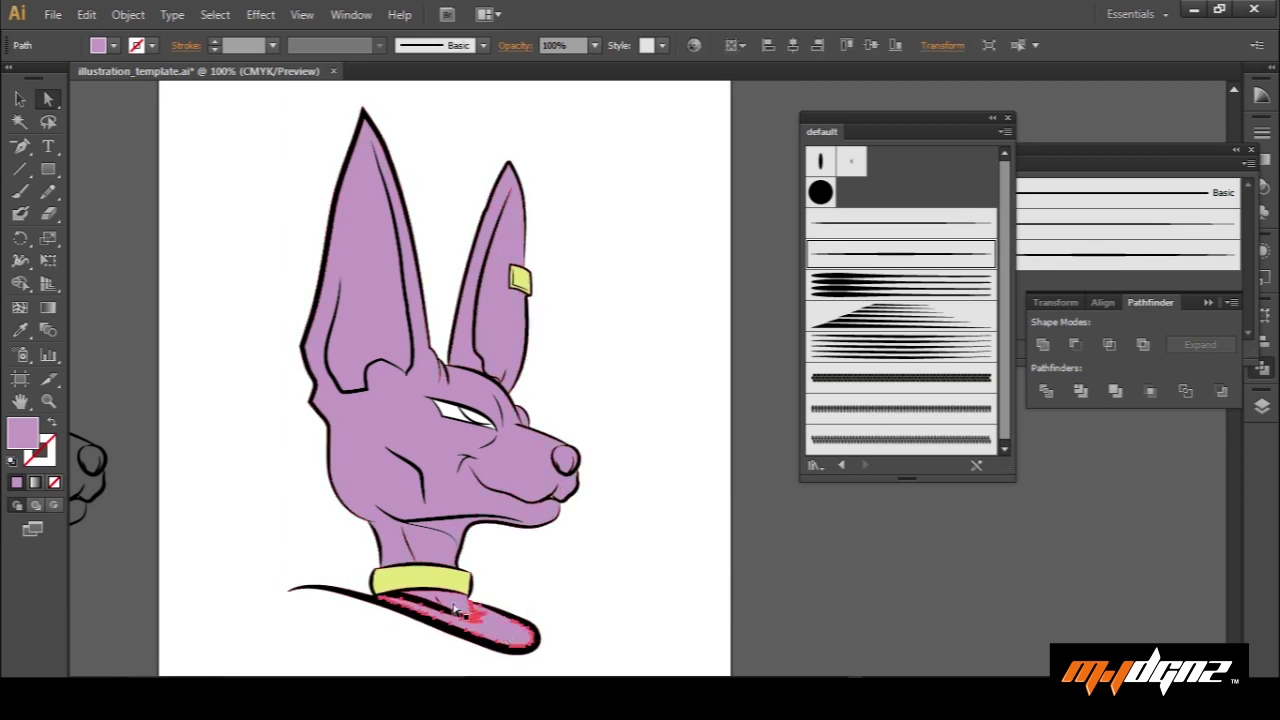
left_click(466, 609)
left_click(405, 465)
left_click(605, 374)
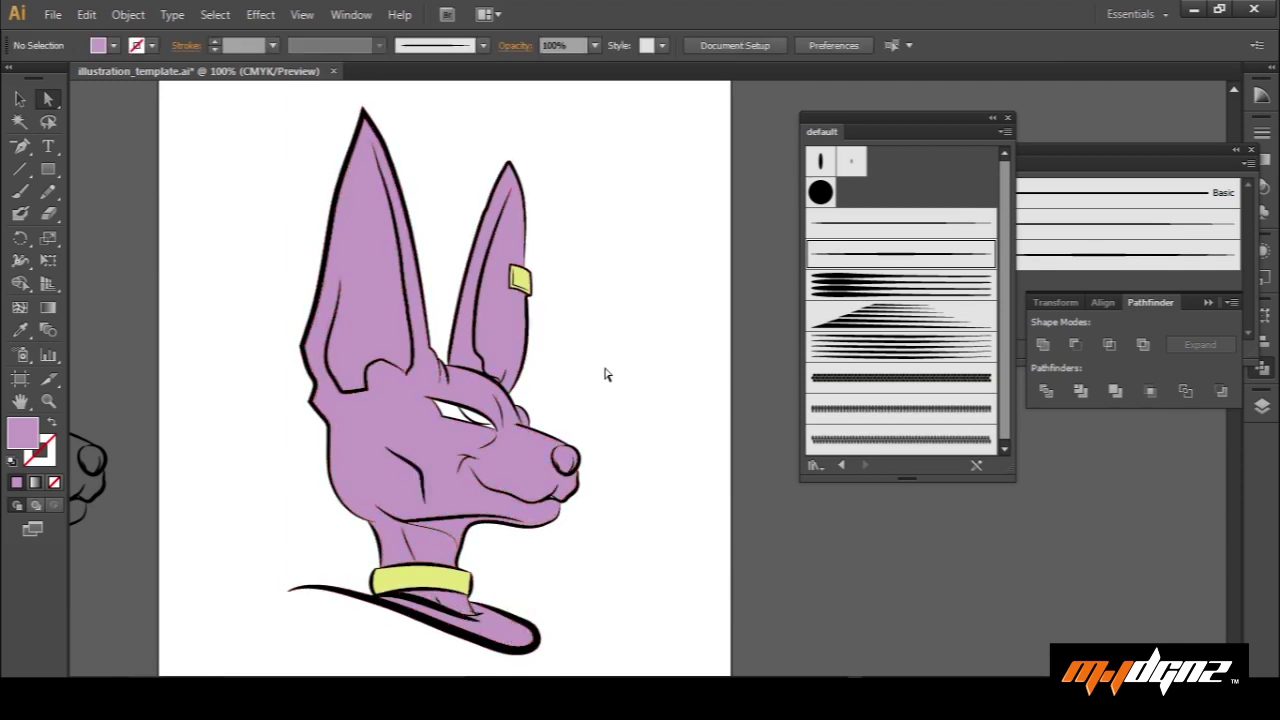
key("v")
mouse_move(593, 343)
left_mouse_down()
mouse_move(606, 349)
mouse_move(598, 367)
left_mouse_up()
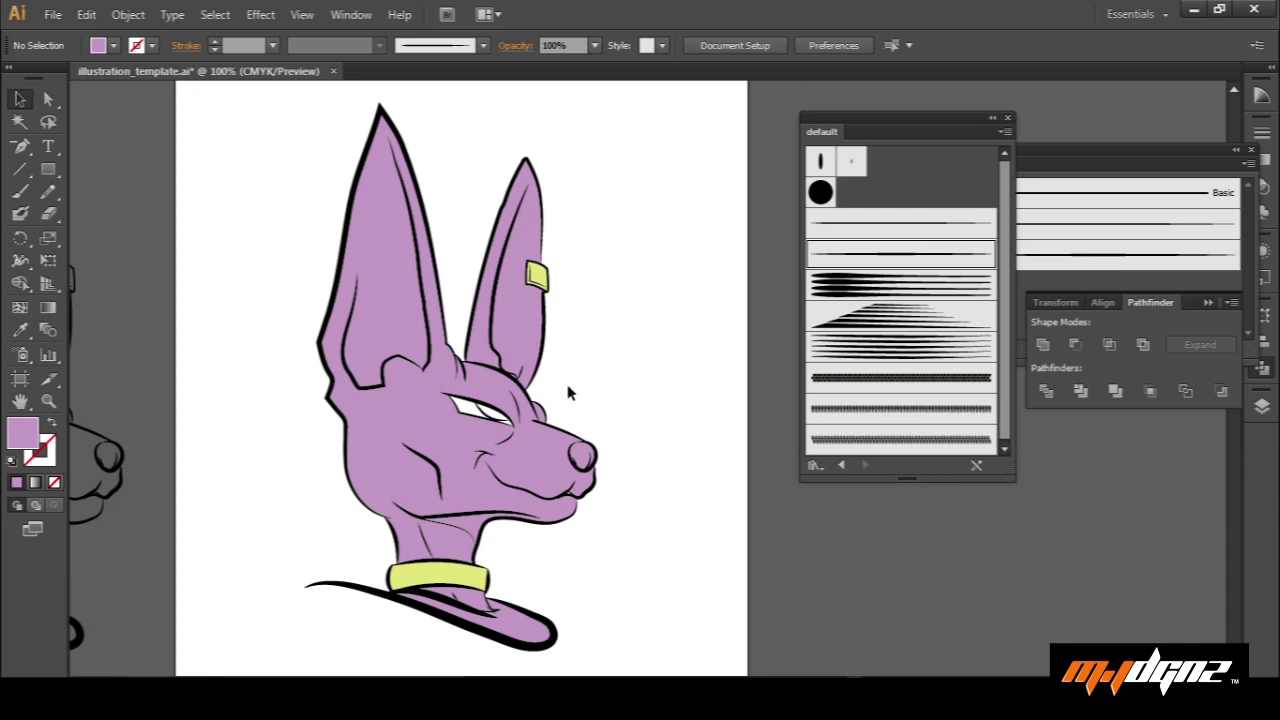
mouse_move(573, 329)
left_mouse_down()
mouse_move(566, 346)
mouse_move(566, 328)
left_mouse_up()
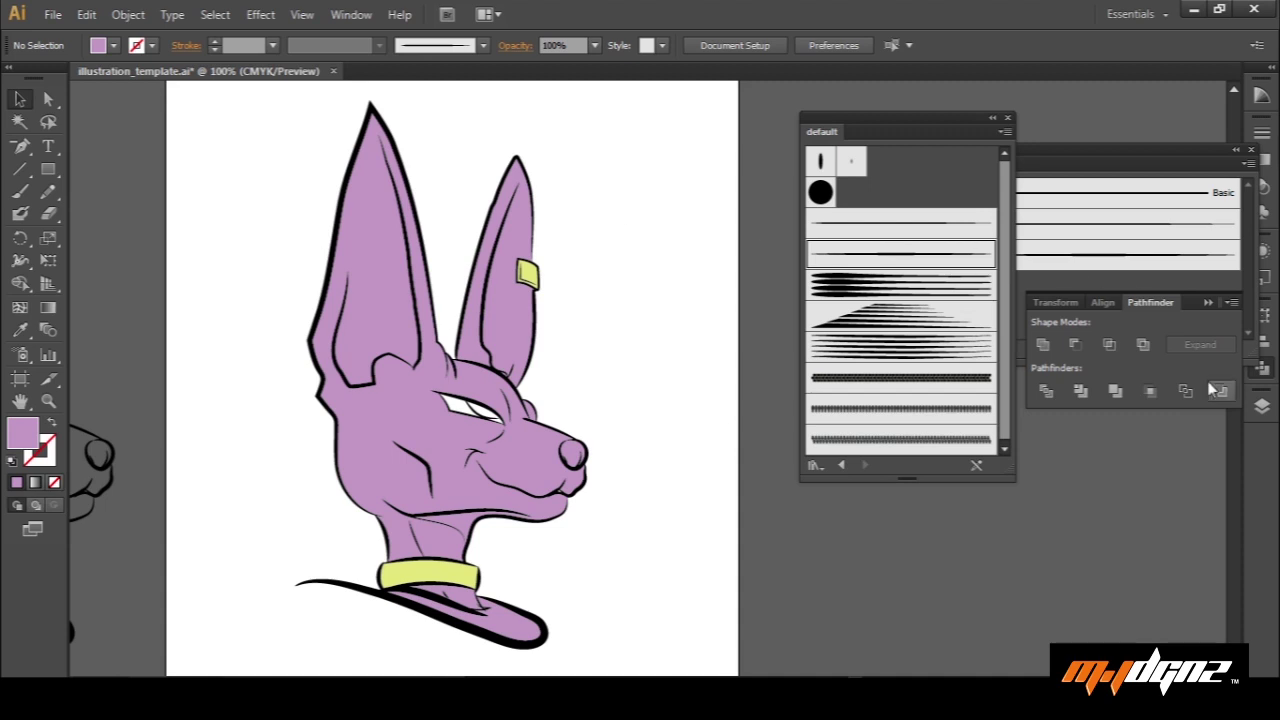
- Toggle the Sketch layer's visibility to compare the rough sketch with the coloured head, leaving the layer hidden
left_click(1261, 406)
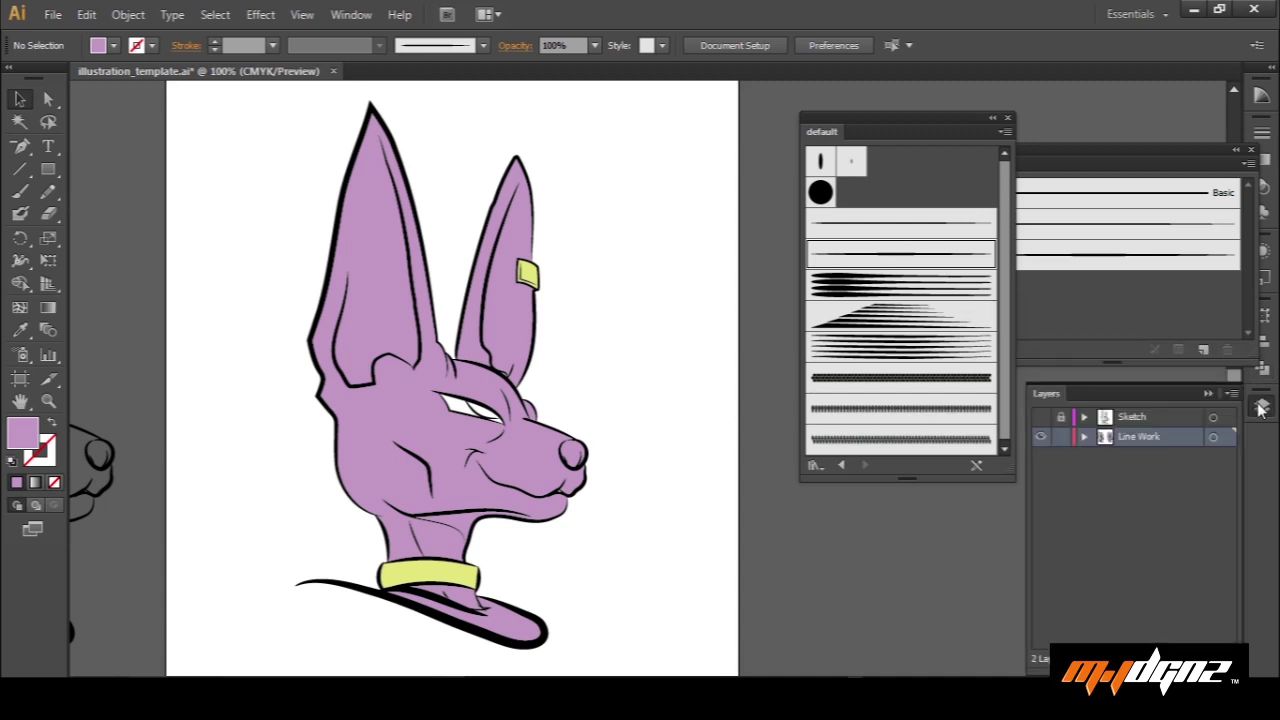
left_click(1041, 418)
left_click(1041, 418)
left_click(1041, 418)
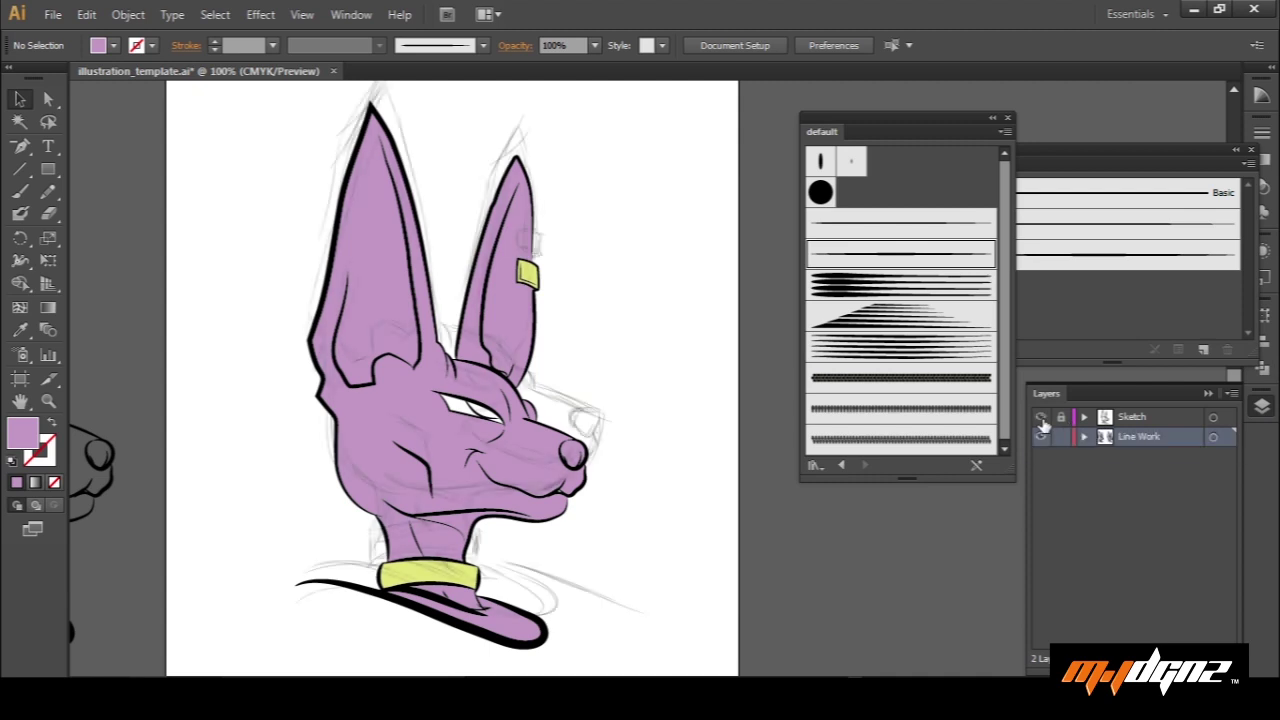
left_click(1041, 418)
left_click(1042, 418)
left_click(1041, 418)
left_click(1041, 418)
left_click(1041, 418)
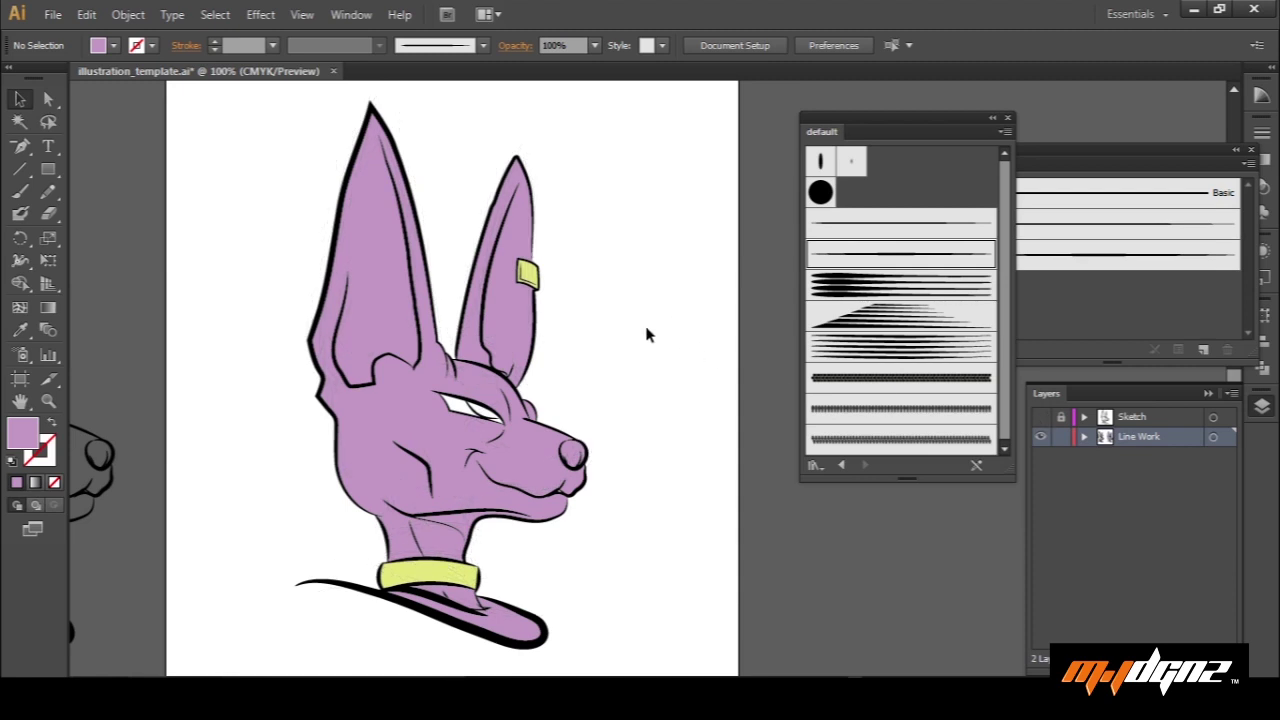
mouse_move(624, 358)
left_mouse_down()
mouse_move(622, 340)
mouse_move(621, 354)
left_mouse_up()
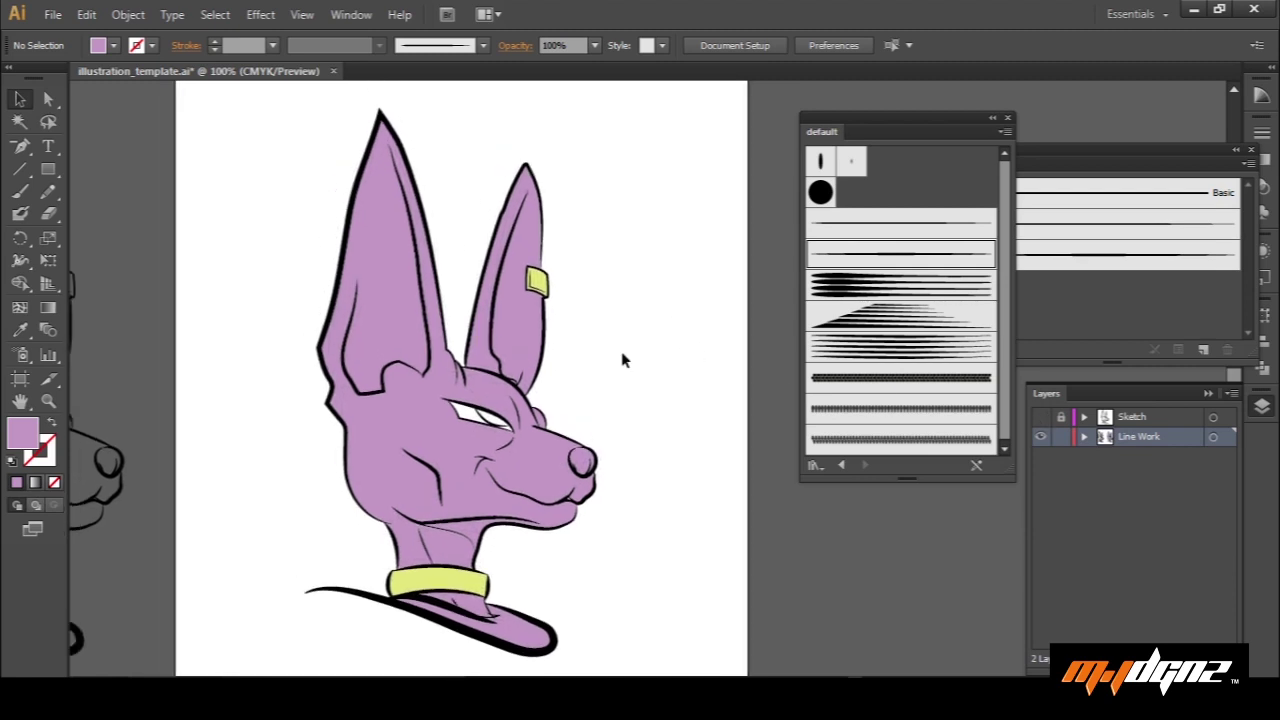